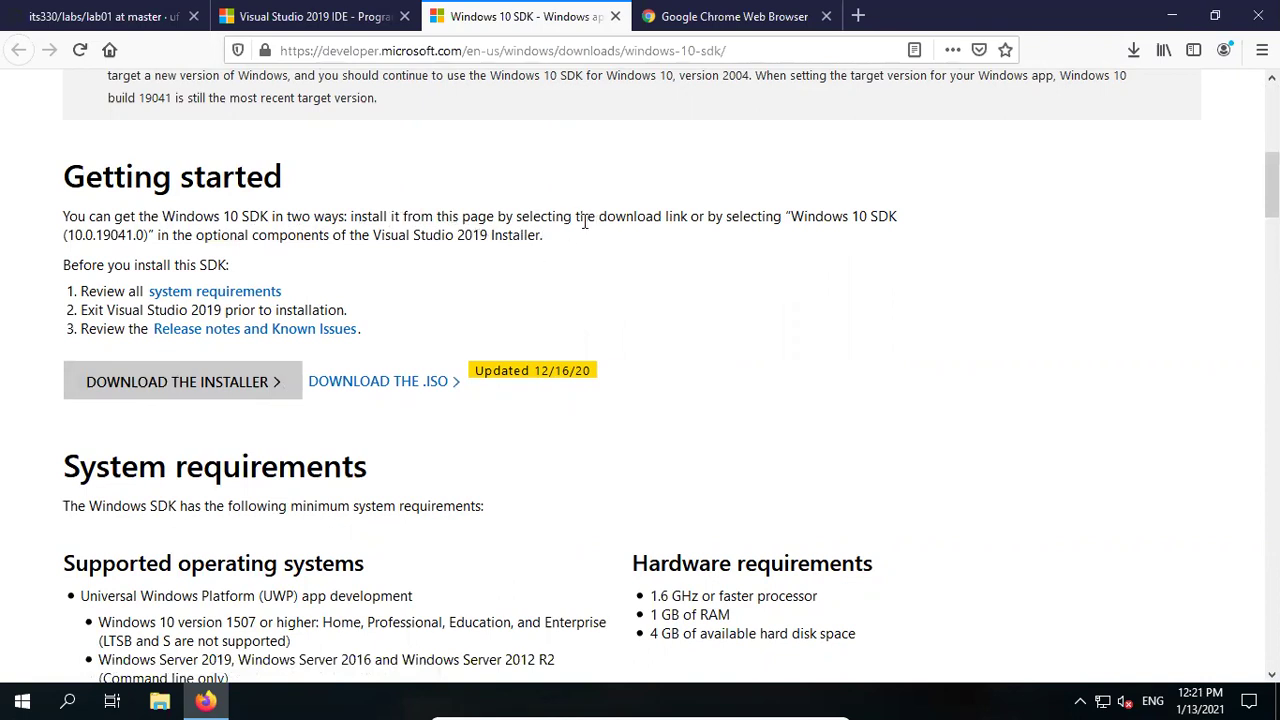
# - Start the download of the Community 2019 edition from the Visual Studio 2019 page
pyautogui.click(318, 18)
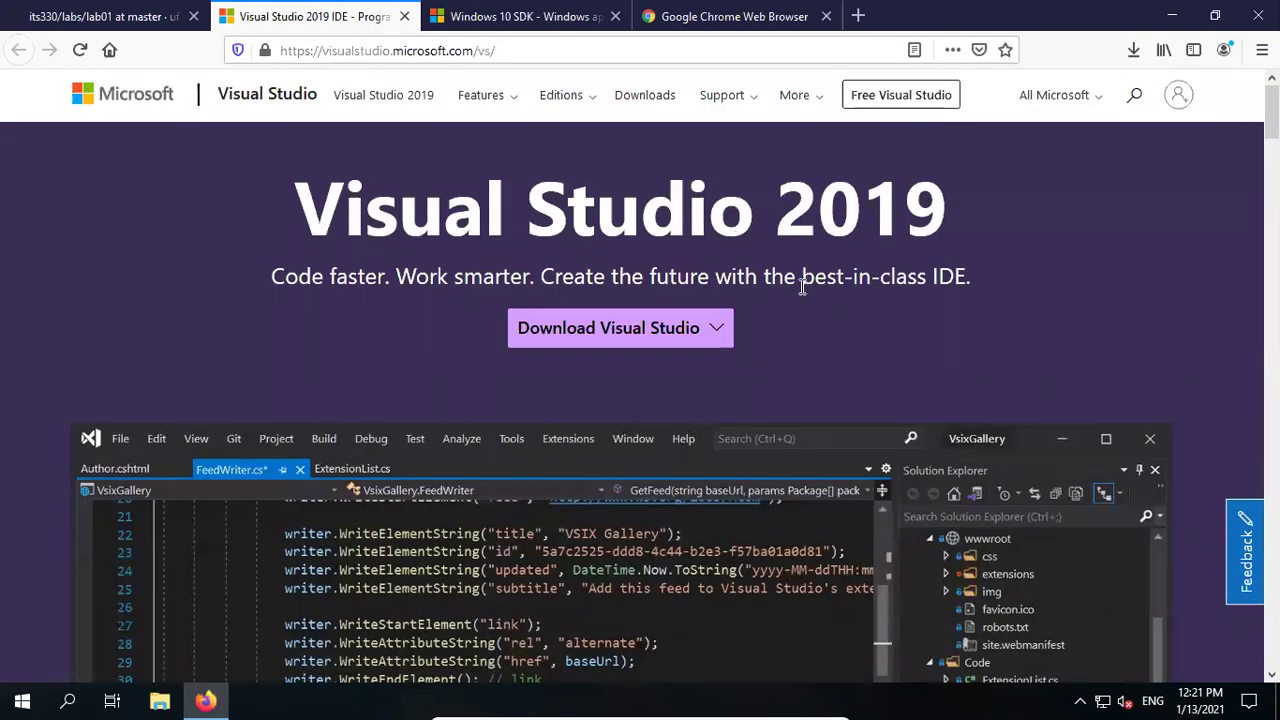
pyautogui.click(708, 345)
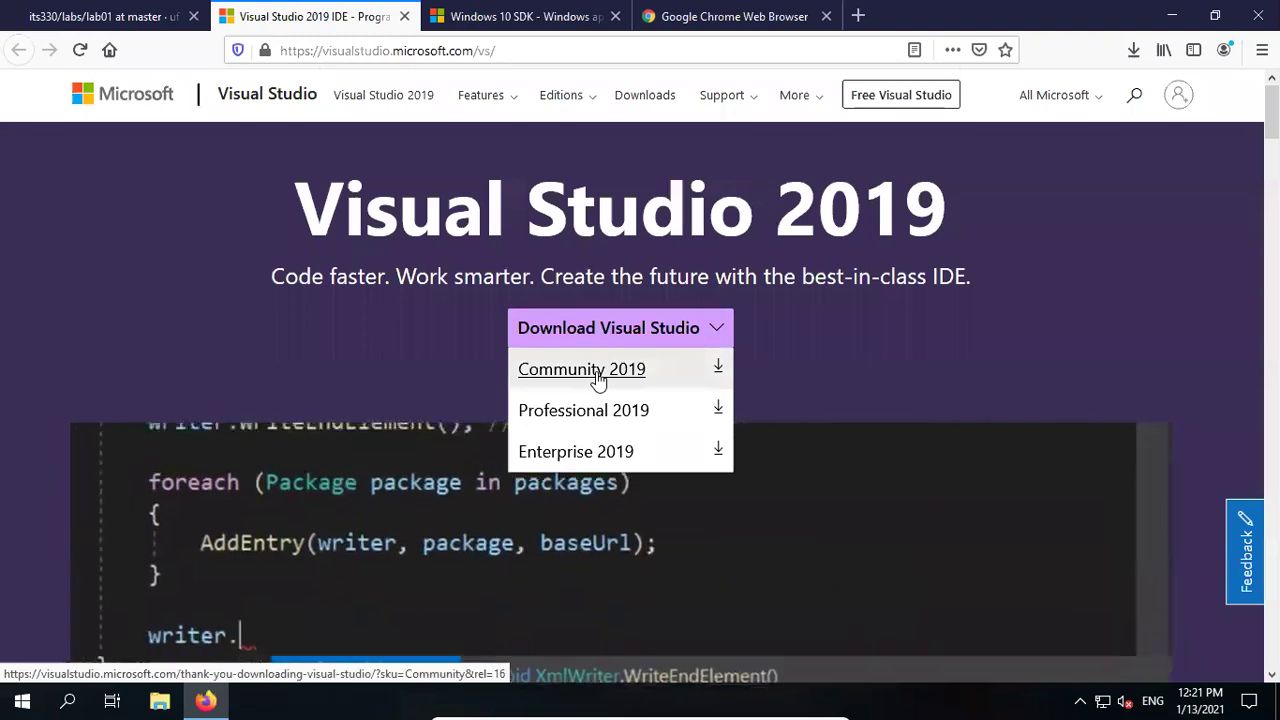
pyautogui.click(598, 370)
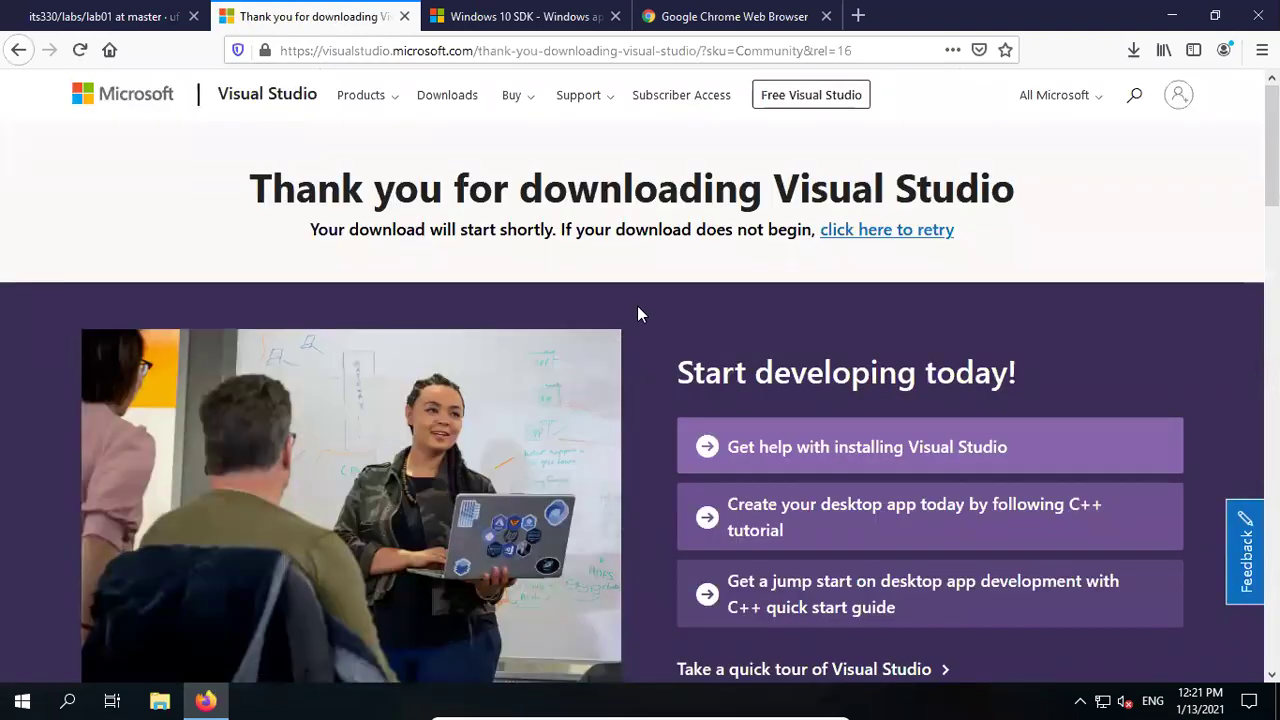
pyautogui.scroll(-2, 637, 305)
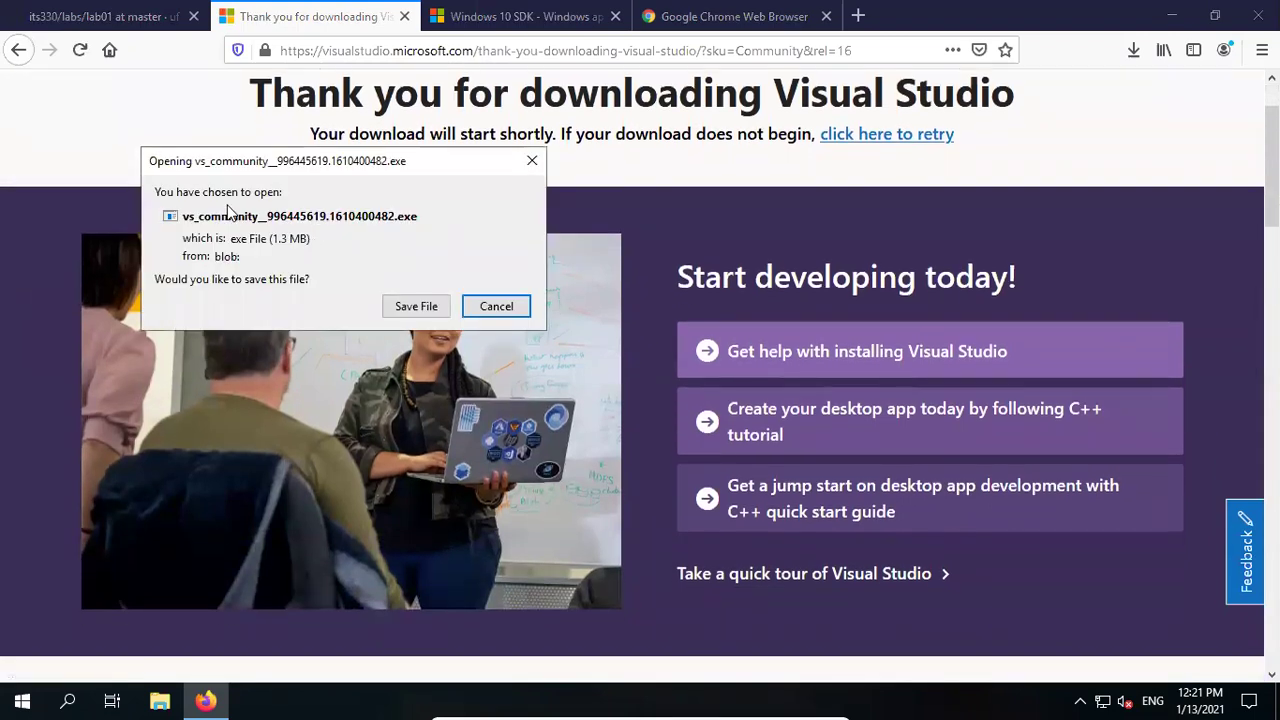
# - Save the Visual Studio Community installer in the tools folder inside Documents\its330
pyautogui.click(416, 309)
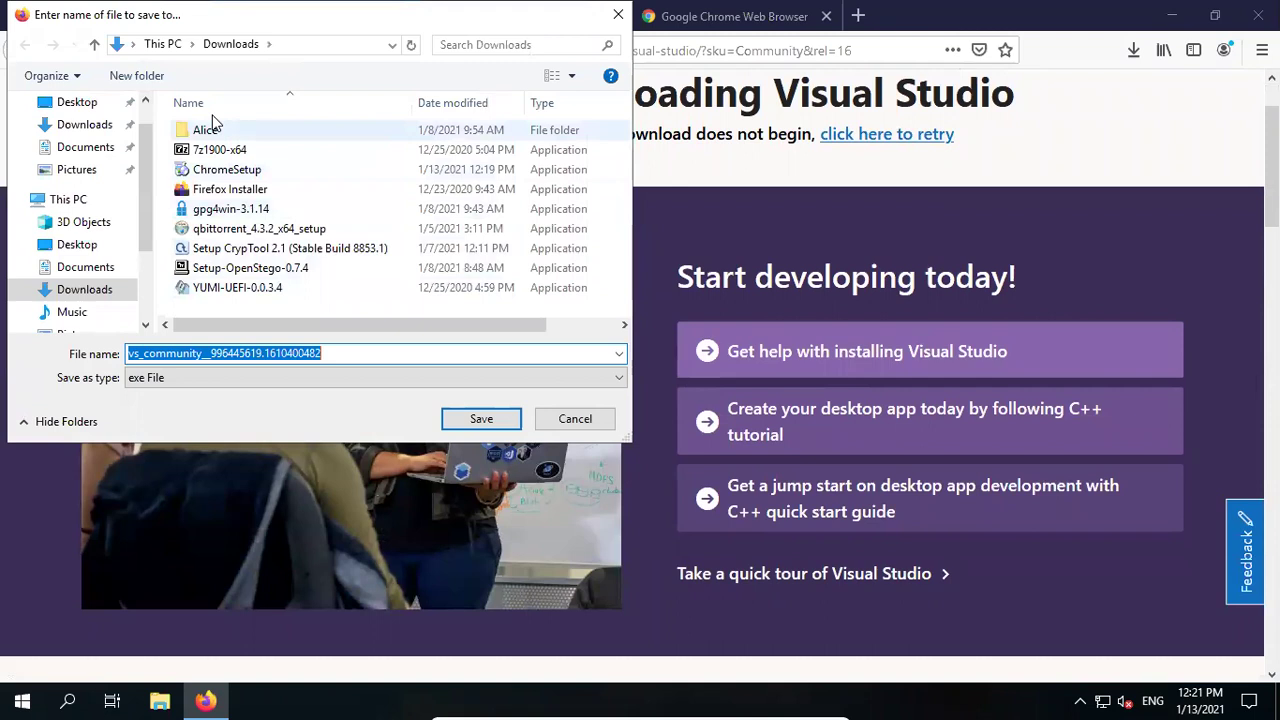
pyautogui.click(82, 148)
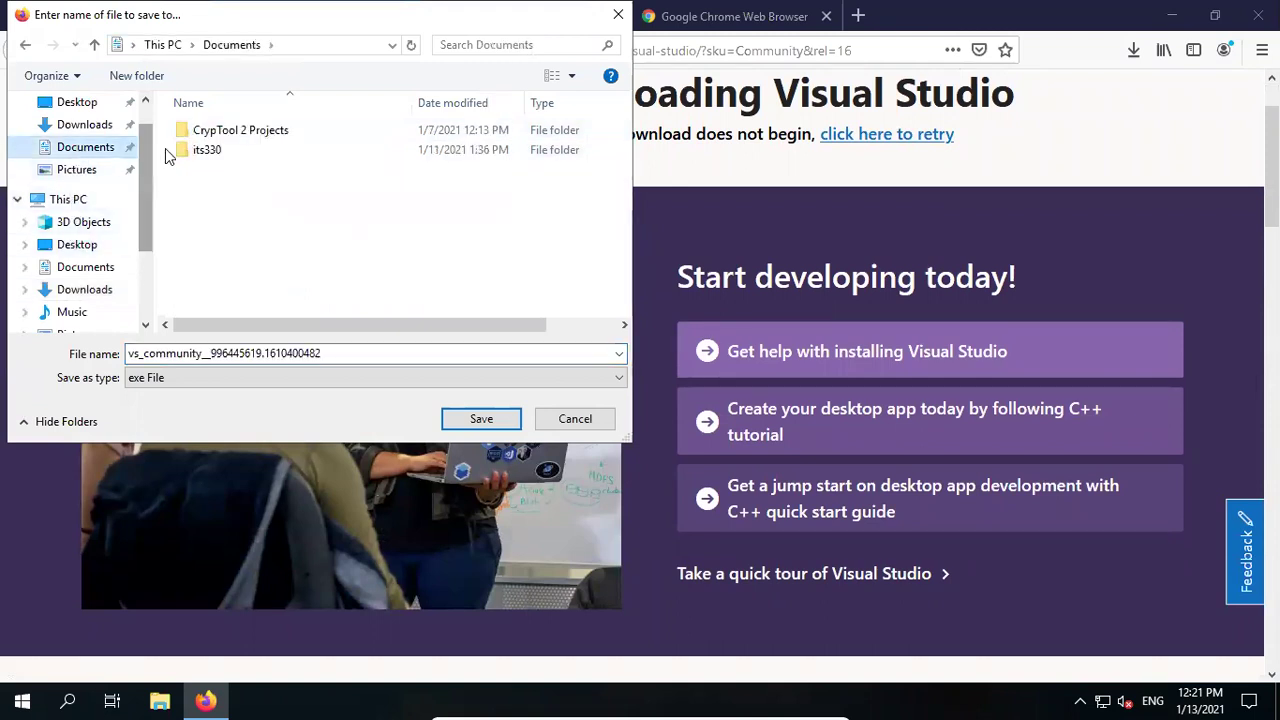
pyautogui.doubleClick(233, 158)
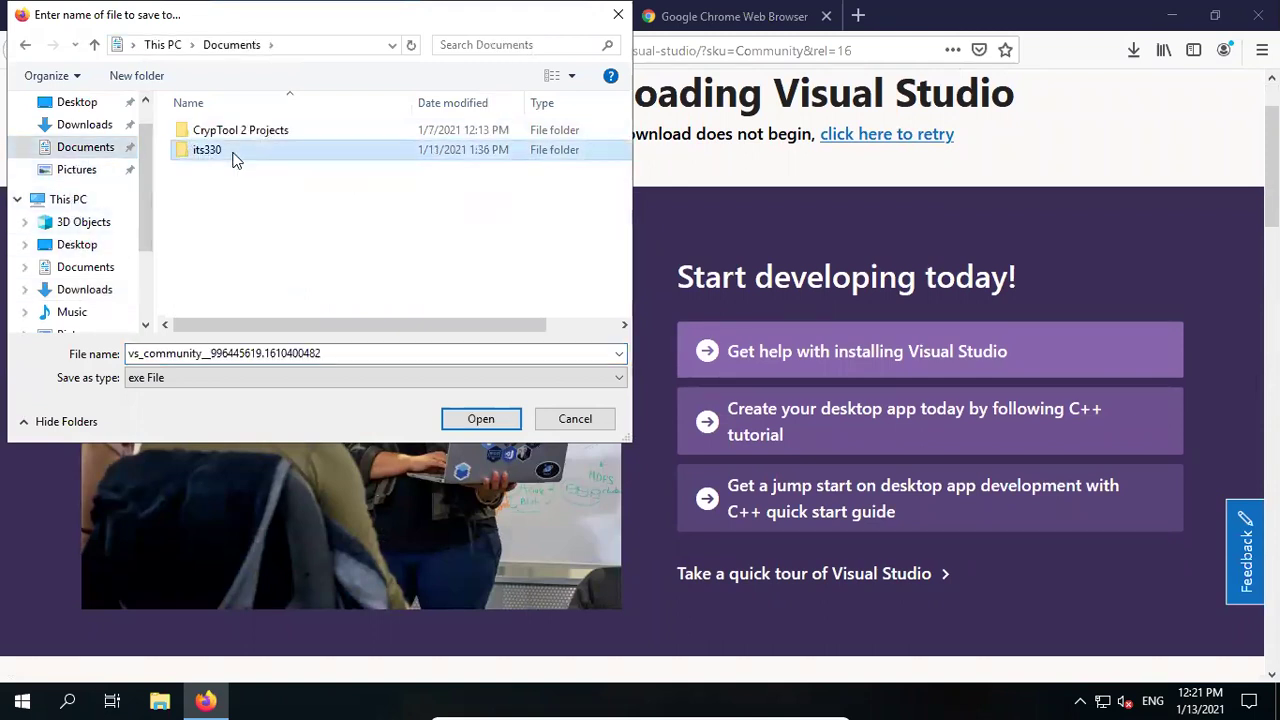
pyautogui.doubleClick(223, 131)
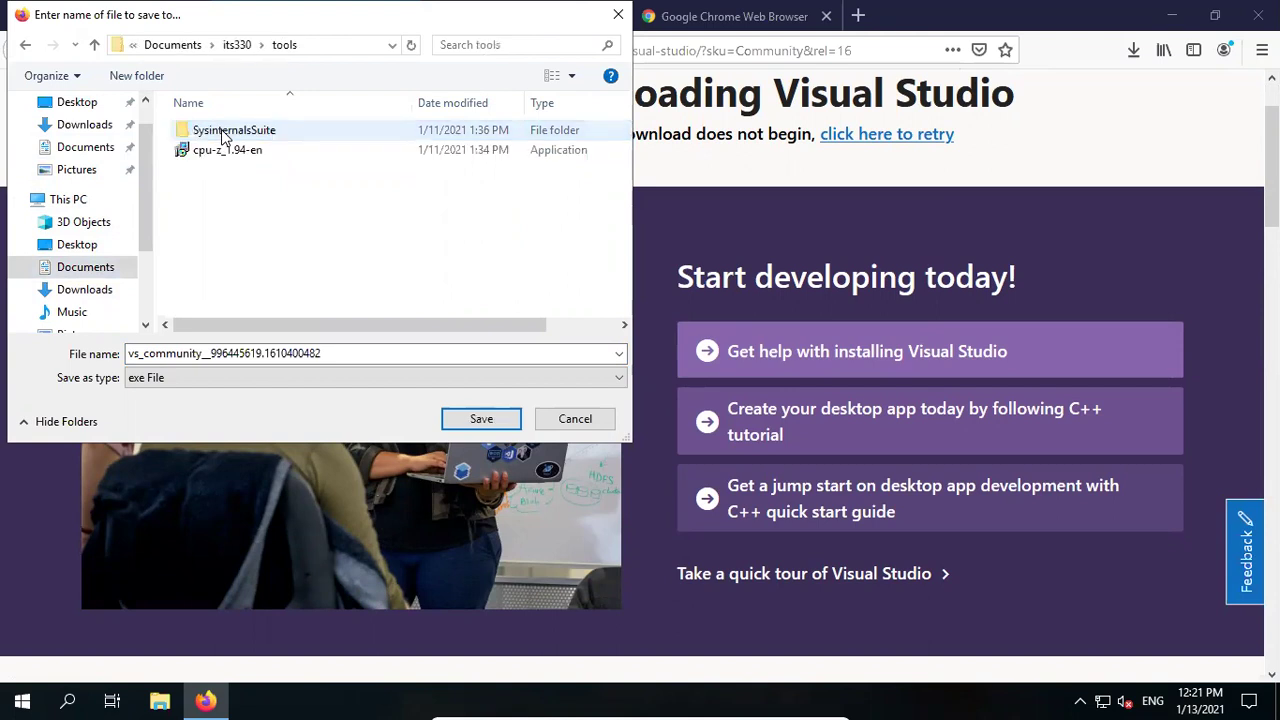
pyautogui.click(481, 420)
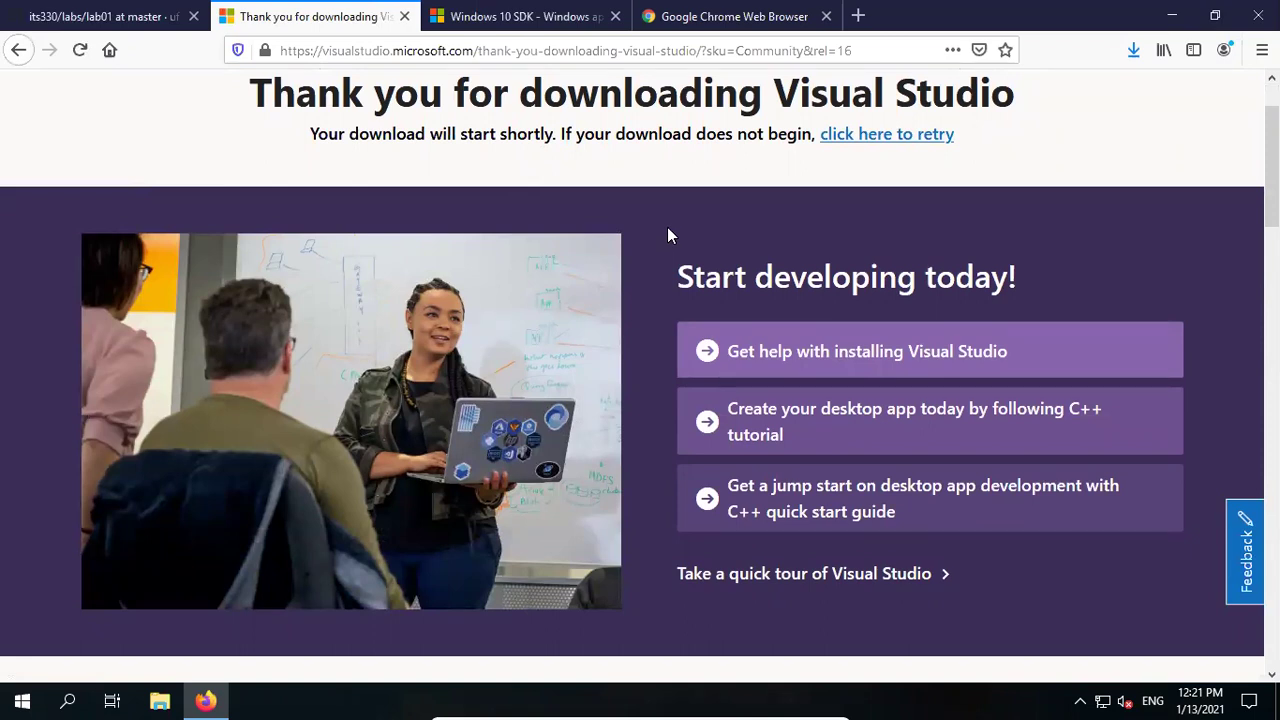
# - Run the downloaded Visual Studio Community installer and continue past its privacy and license terms notice
pyautogui.click(1134, 51)
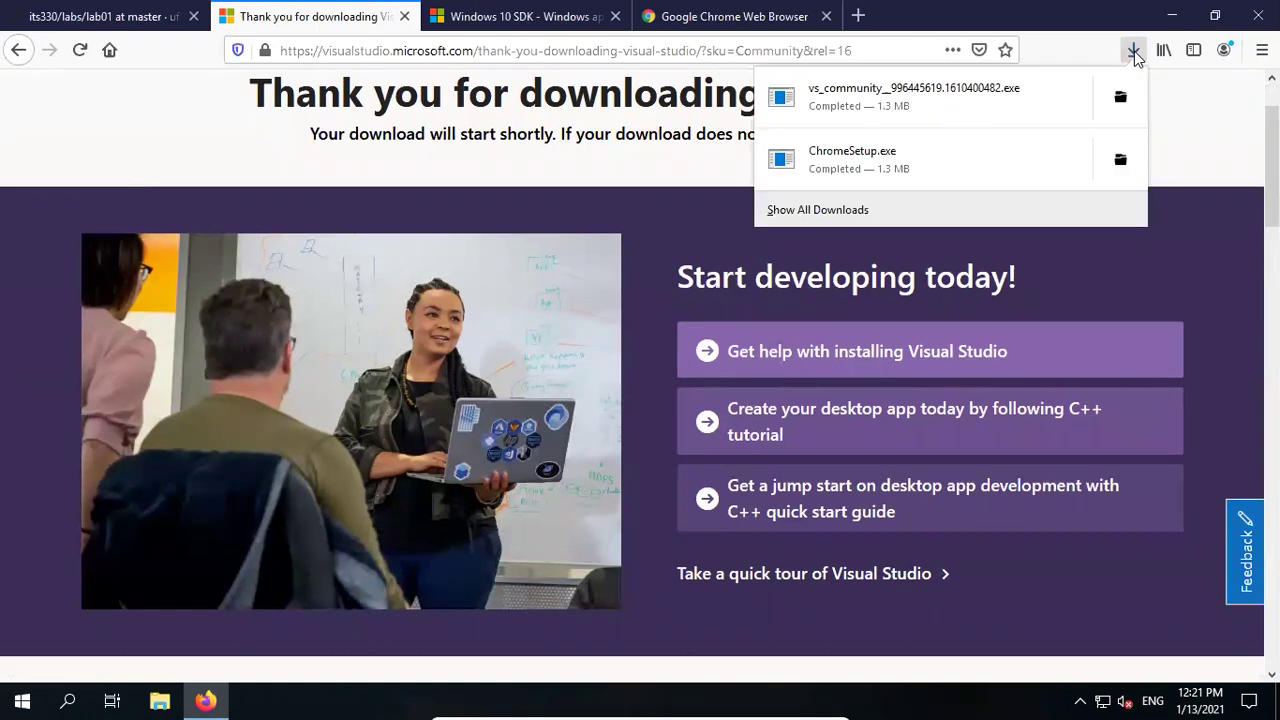
pyautogui.click(911, 99)
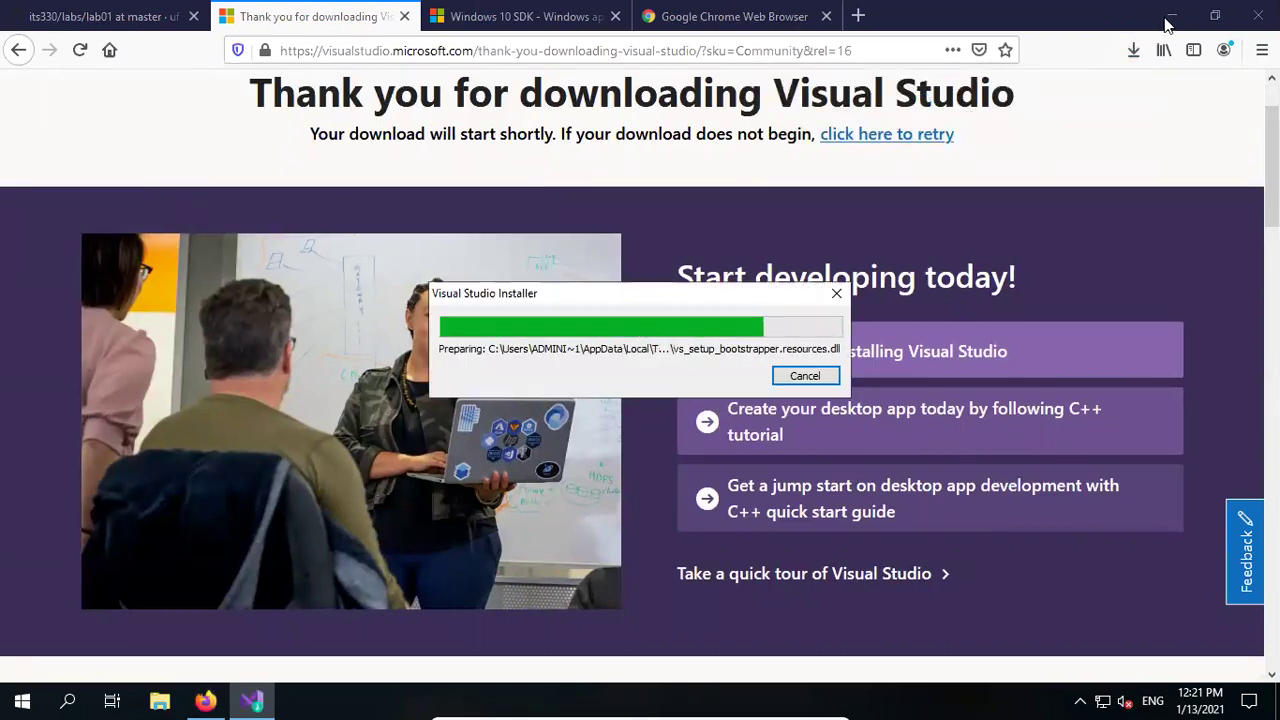
pyautogui.click(1168, 20)
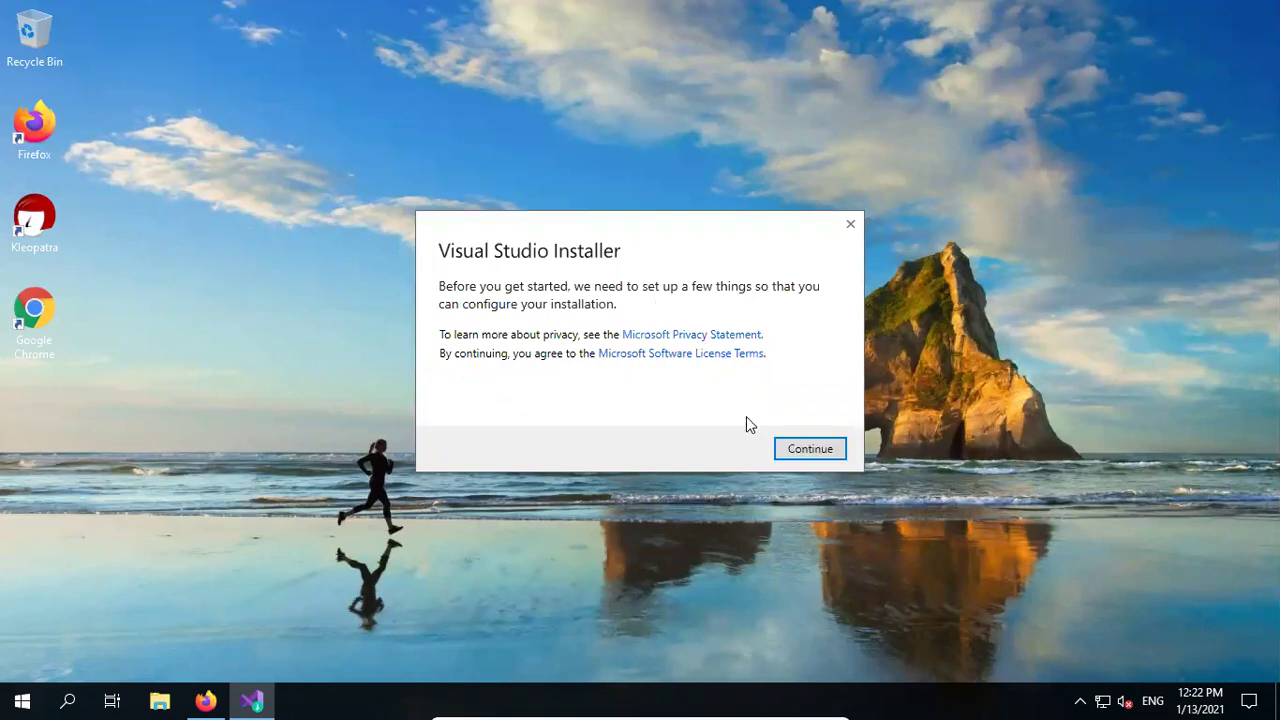
pyautogui.click(812, 450)
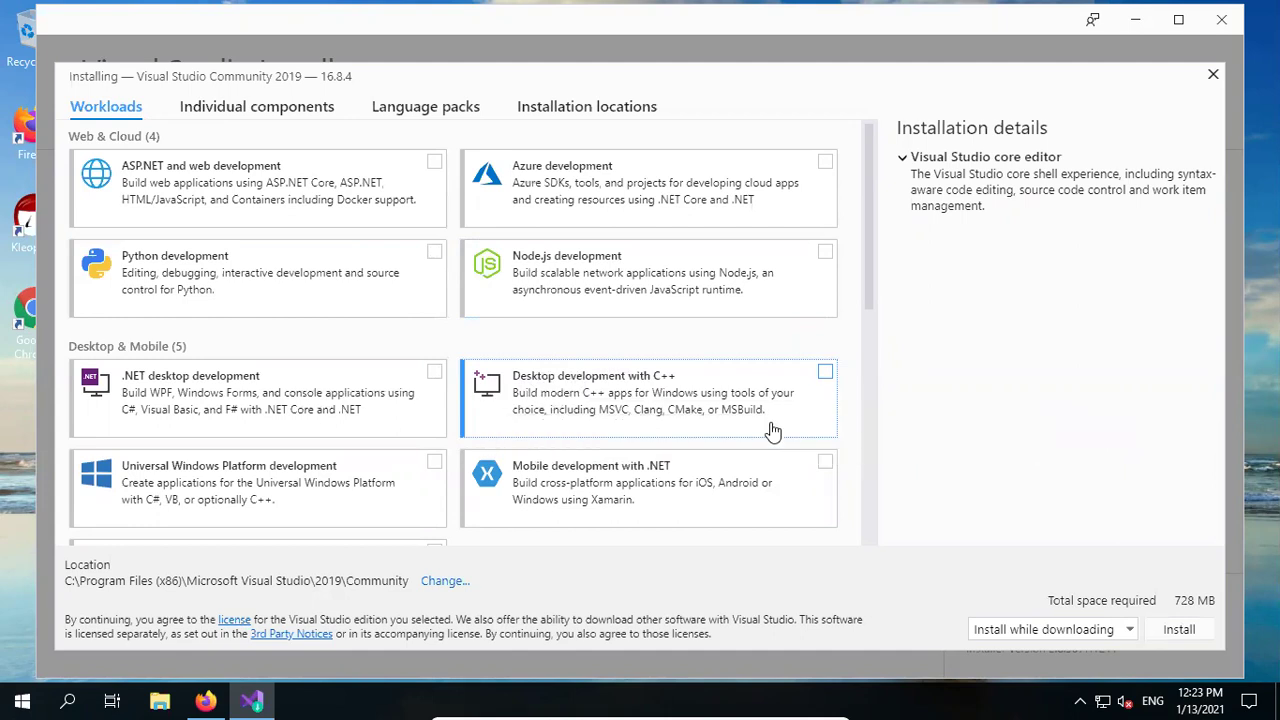
# - Select the Desktop development with C++ and .NET desktop development workloads for installation
pyautogui.click(825, 377)
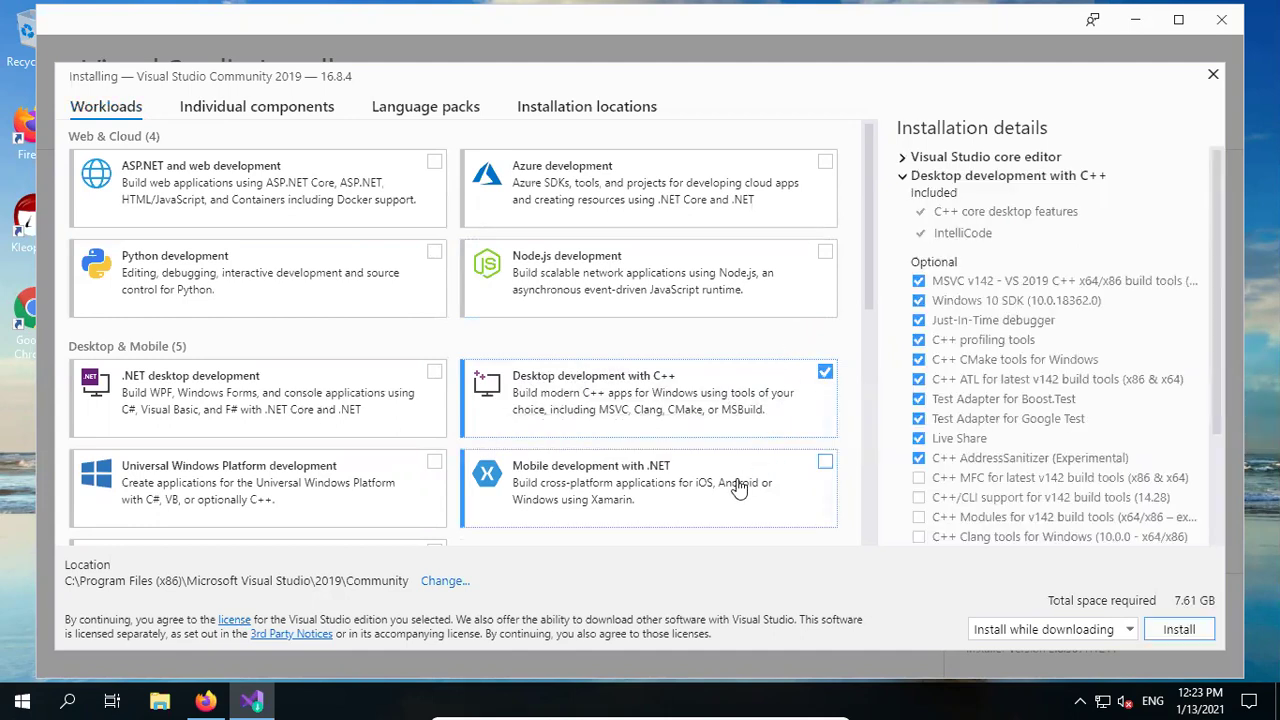
pyautogui.scroll(-2, 728, 490)
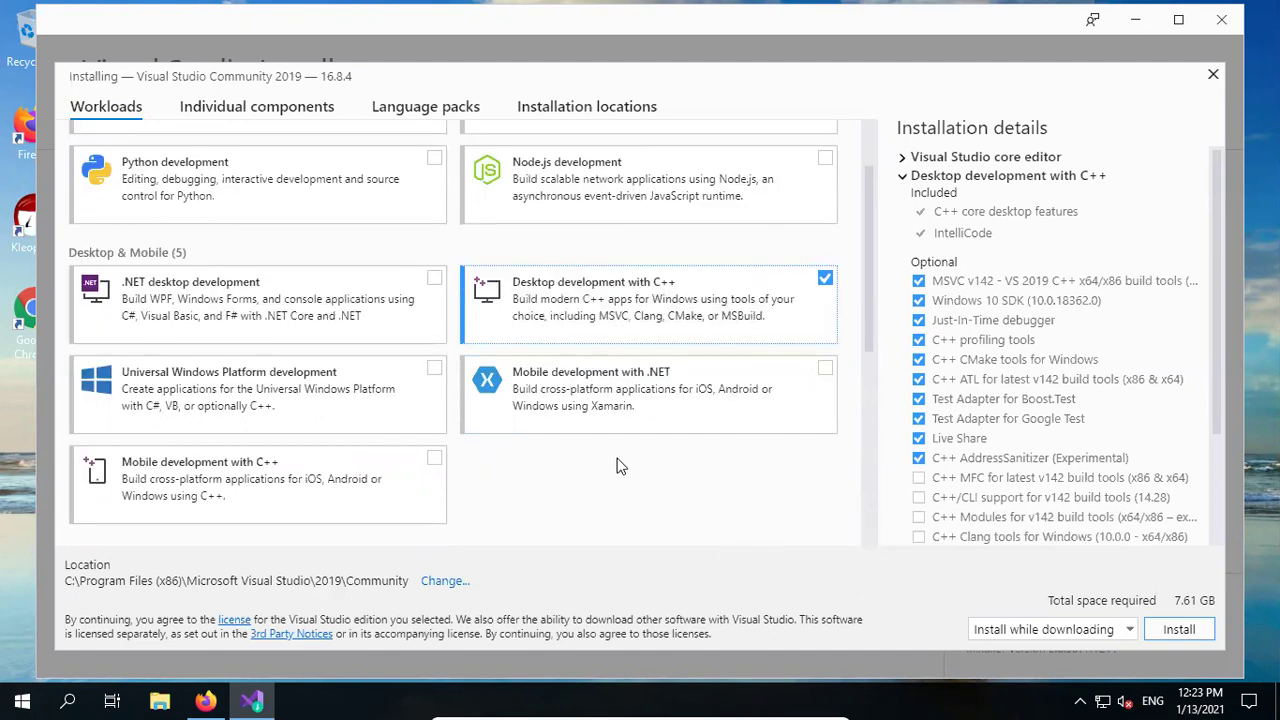
pyautogui.scroll(-2, 620, 466)
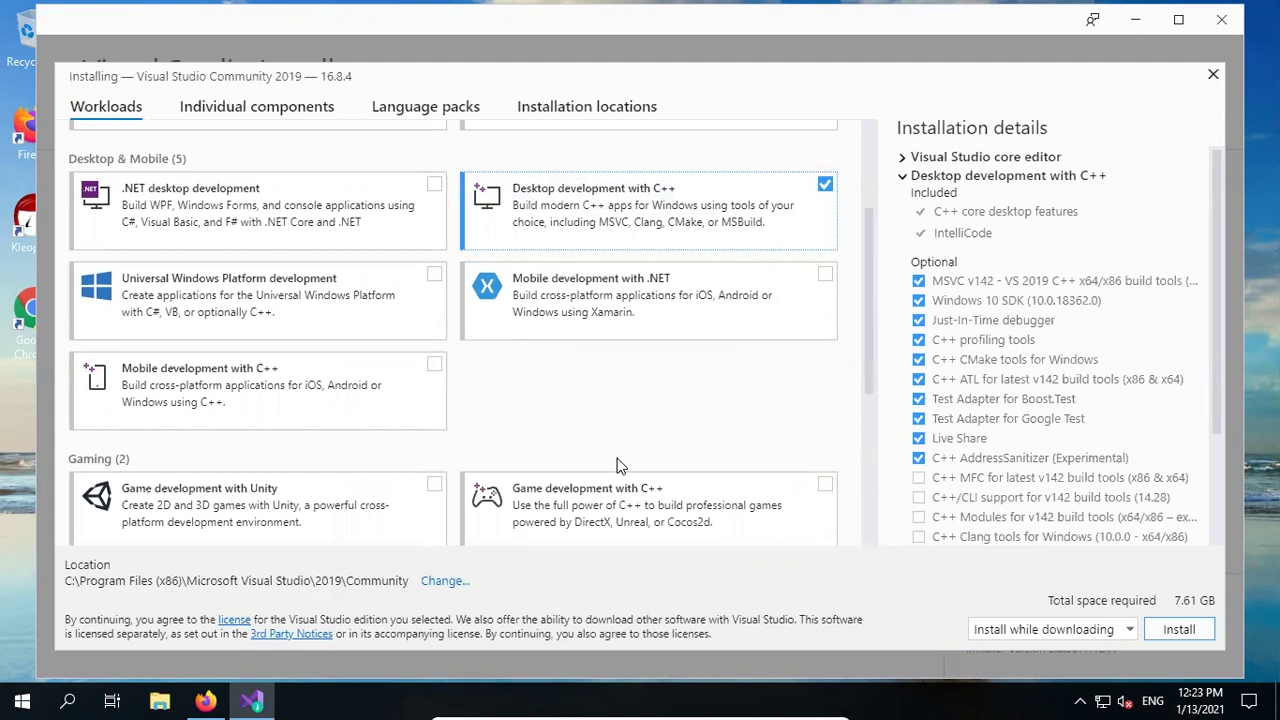
pyautogui.scroll(-4, 617, 466)
pyautogui.scroll(-3, 620, 468)
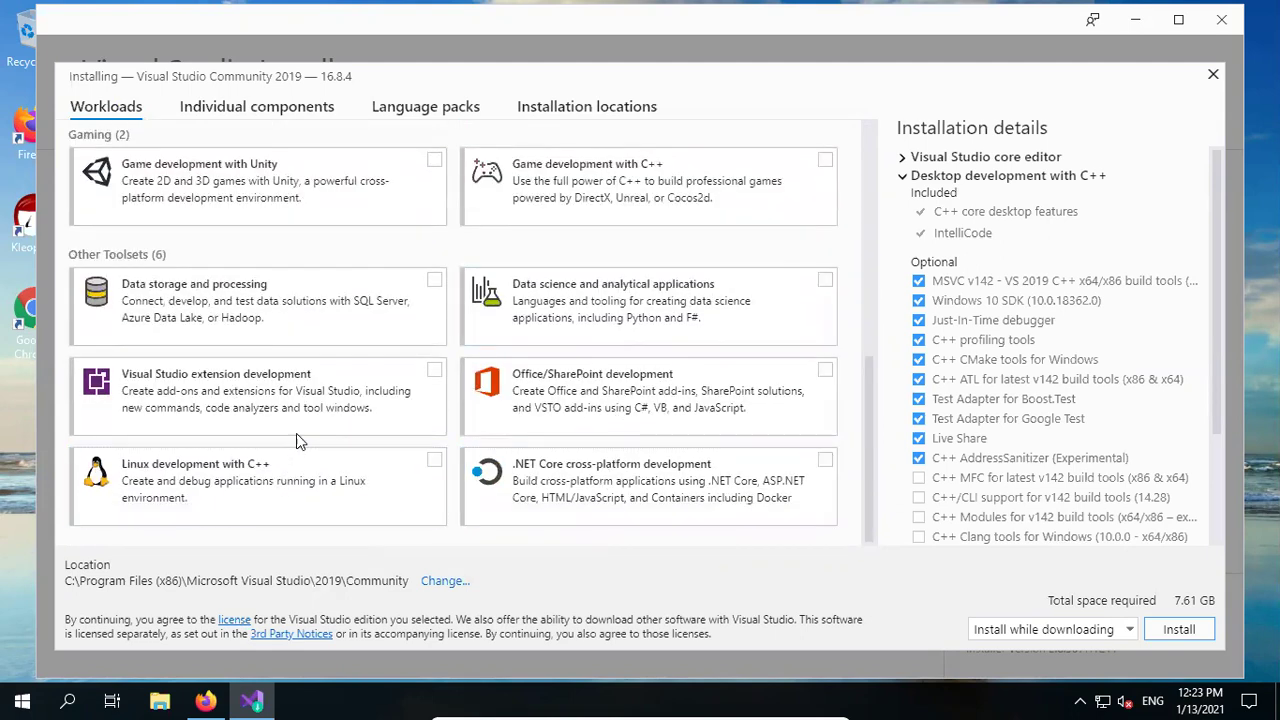
pyautogui.scroll(4, 466, 429)
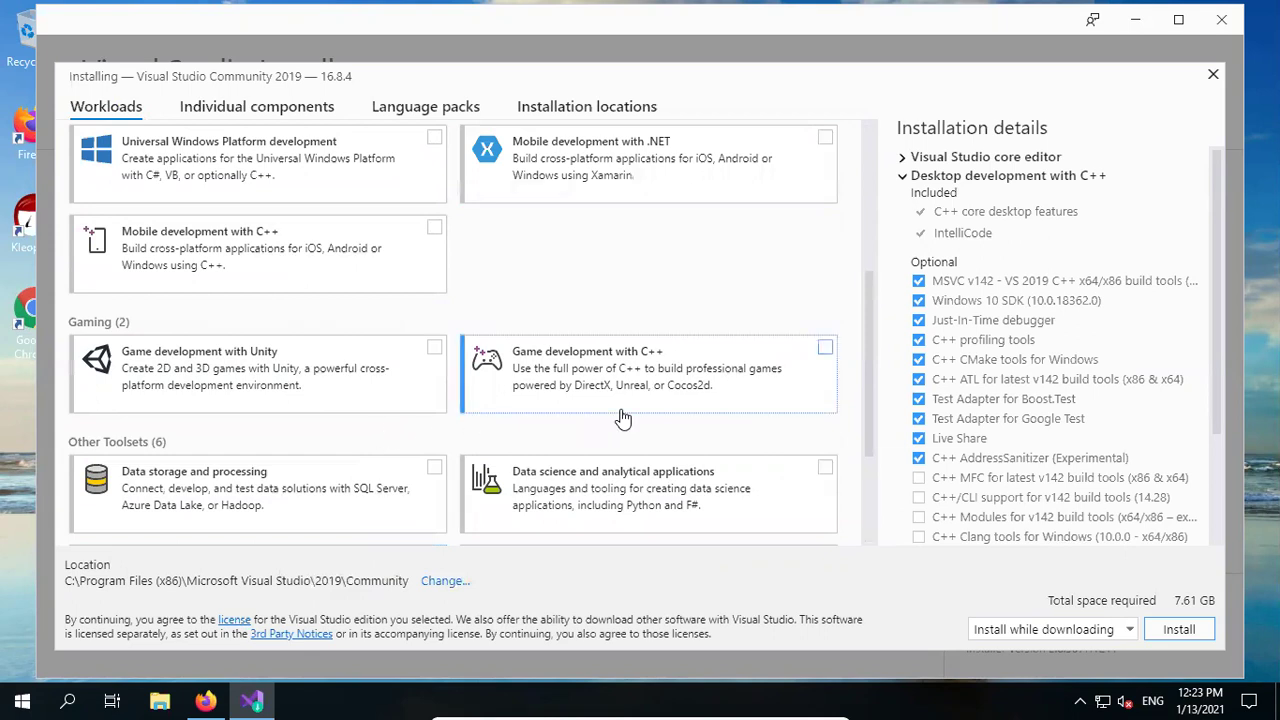
pyautogui.scroll(2, 316, 422)
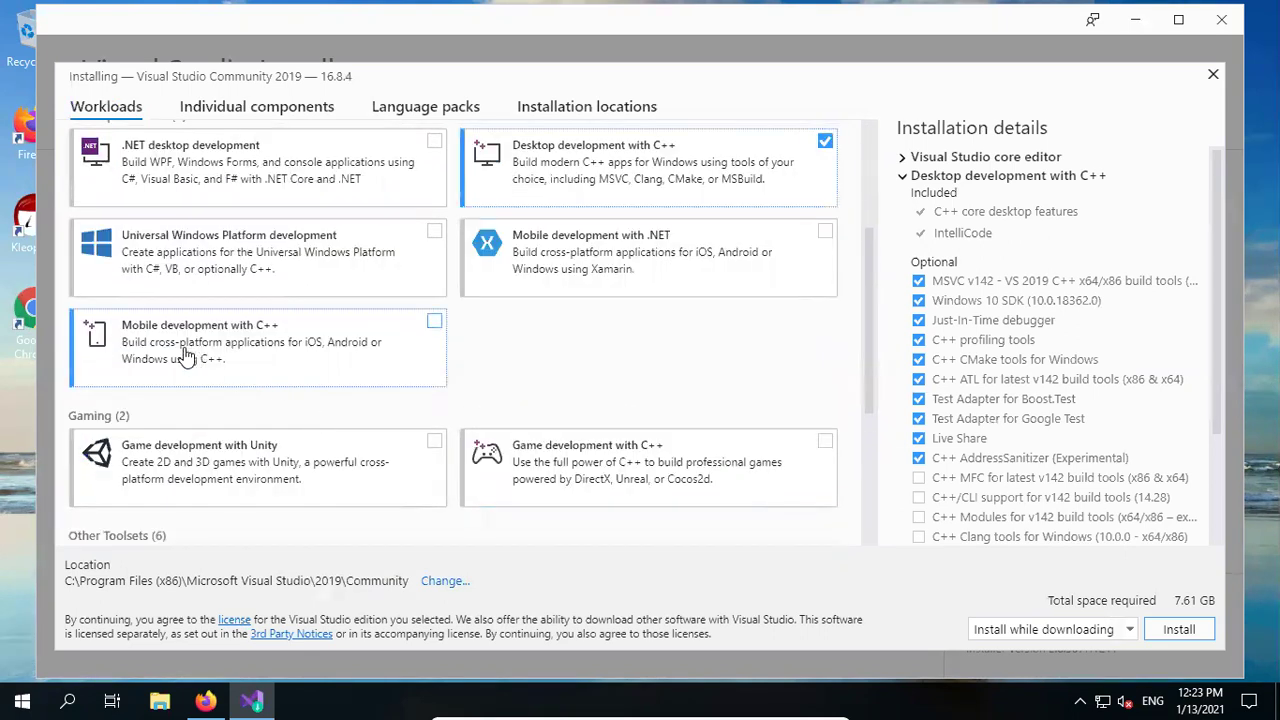
pyautogui.scroll(2, 310, 352)
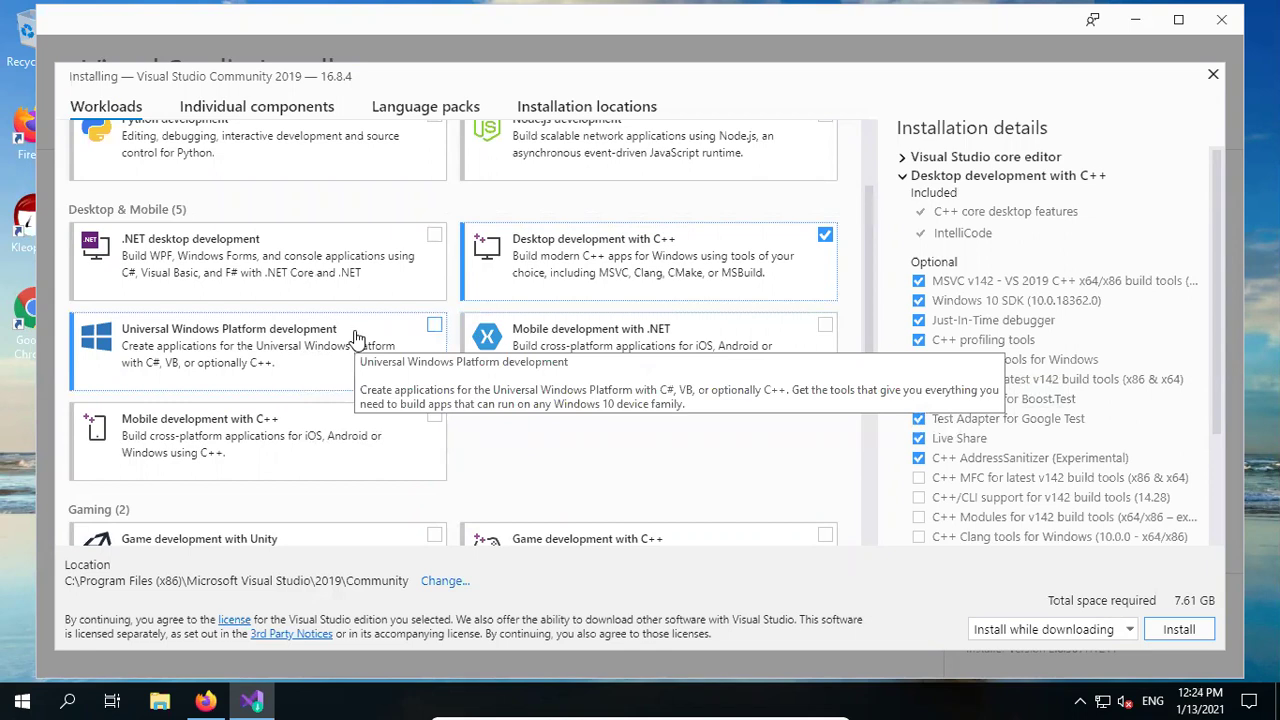
pyautogui.scroll(2, 355, 356)
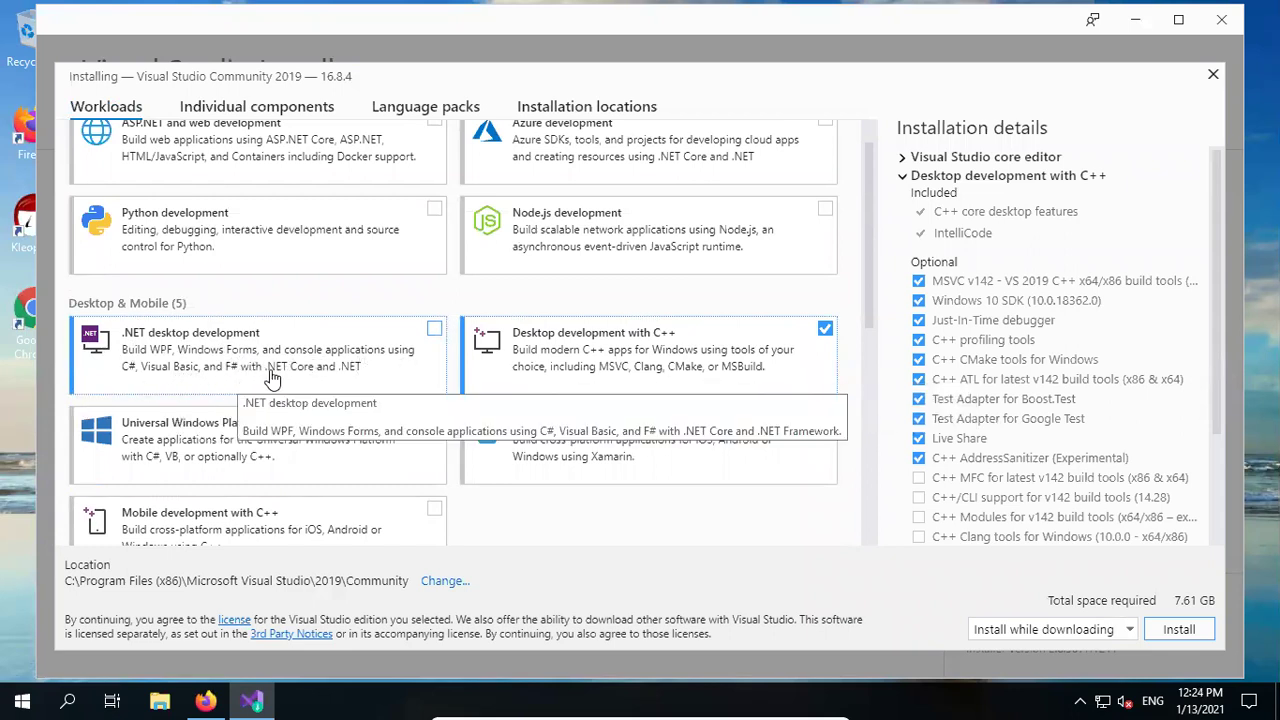
pyautogui.click(433, 331)
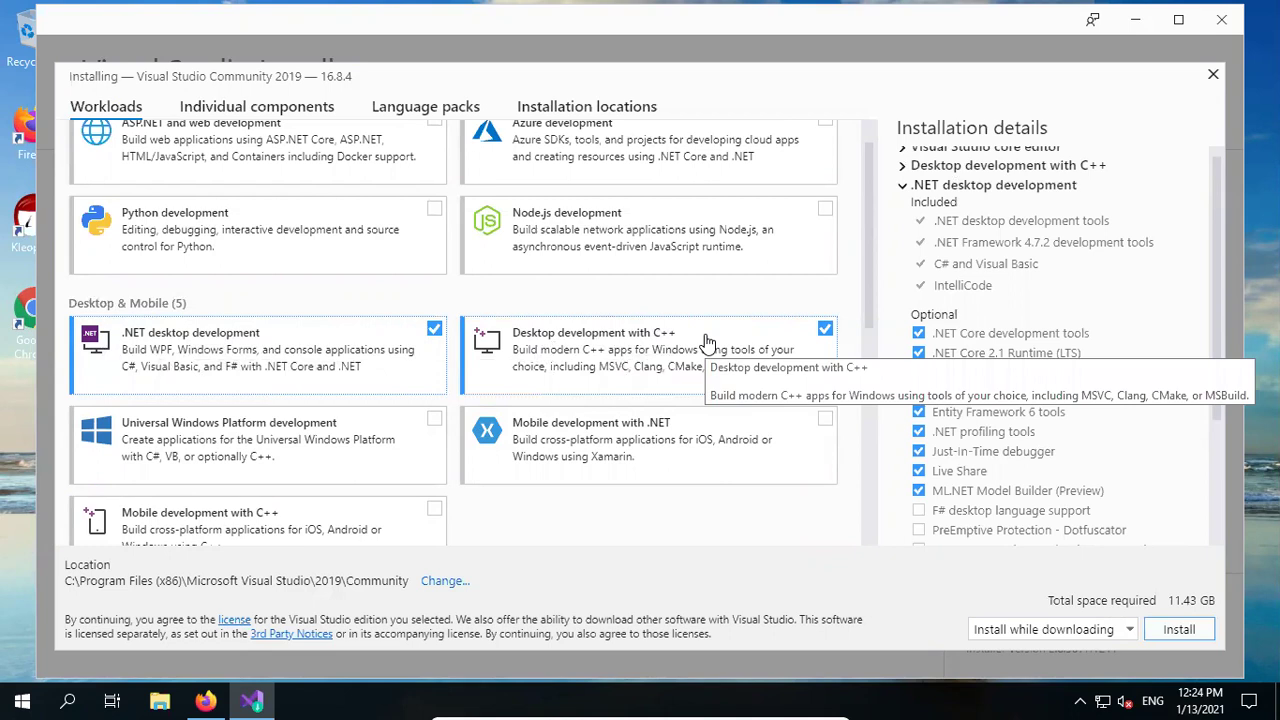
# - Review the included and optional components of the .NET desktop and C++ desktop workloads in the installation details
pyautogui.scroll(1, 703, 335)
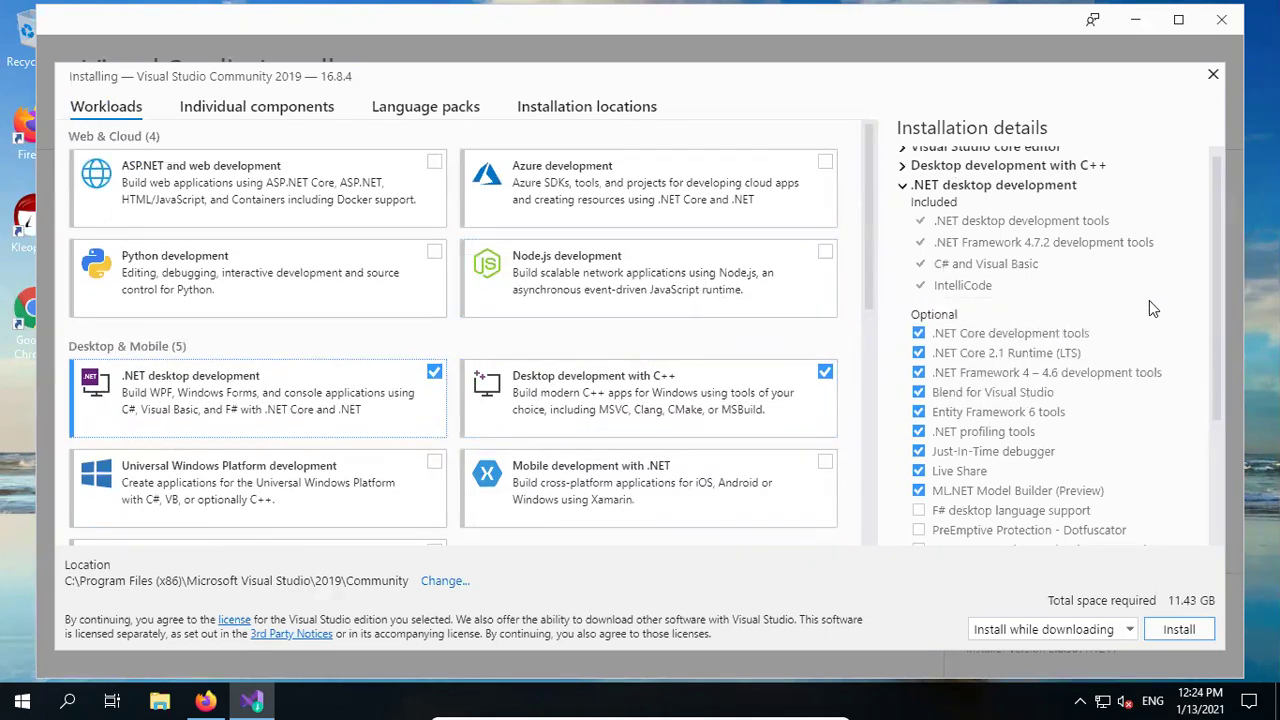
pyautogui.scroll(1, 1140, 298)
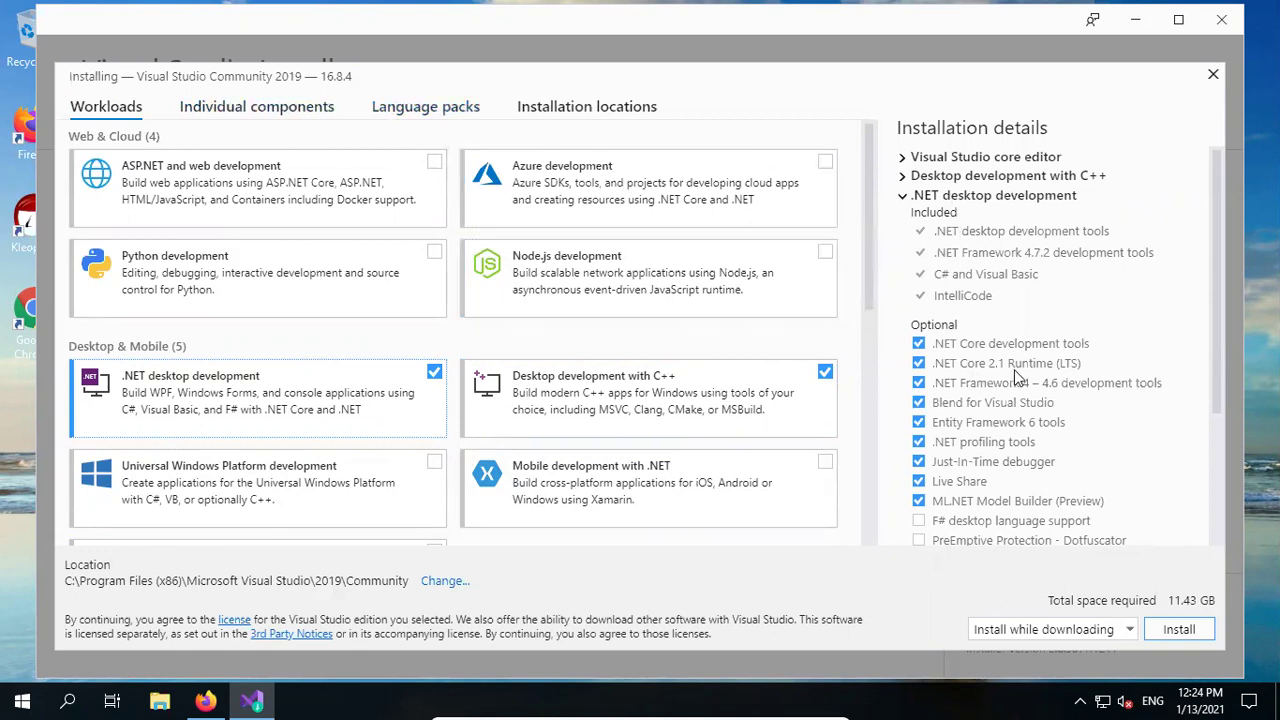
pyautogui.scroll(-3, 1018, 377)
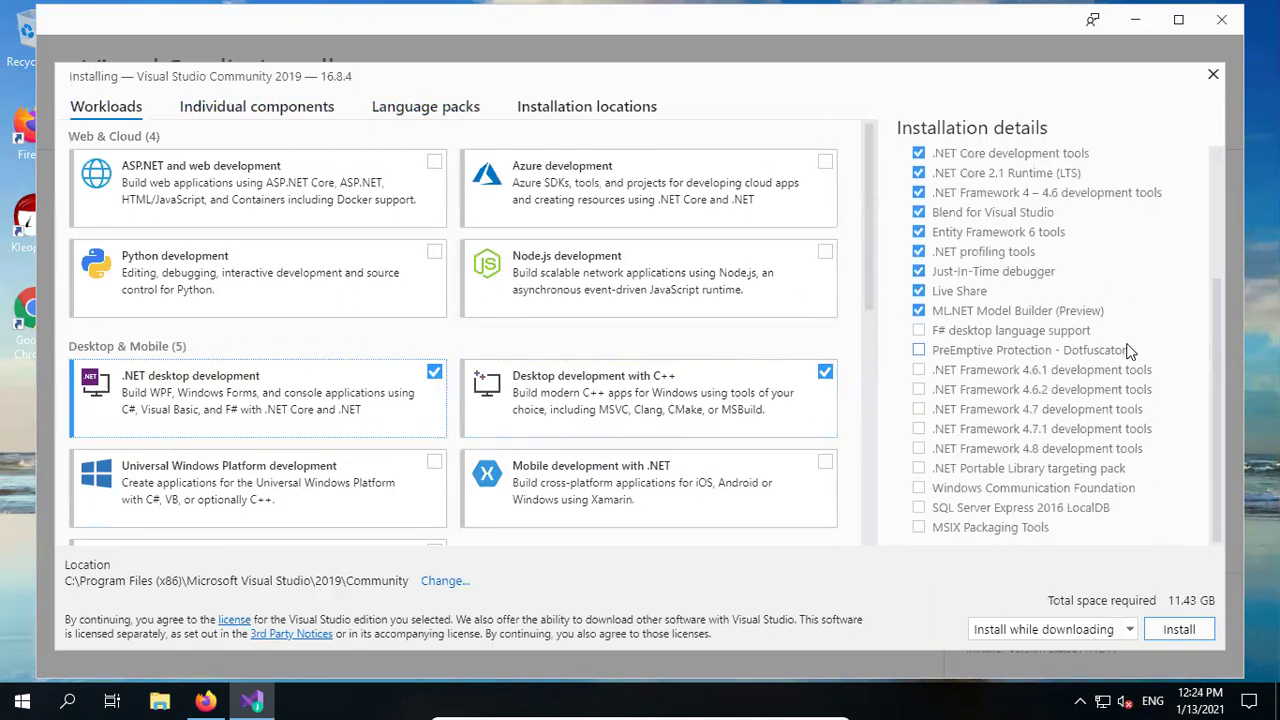
pyautogui.scroll(2, 1130, 352)
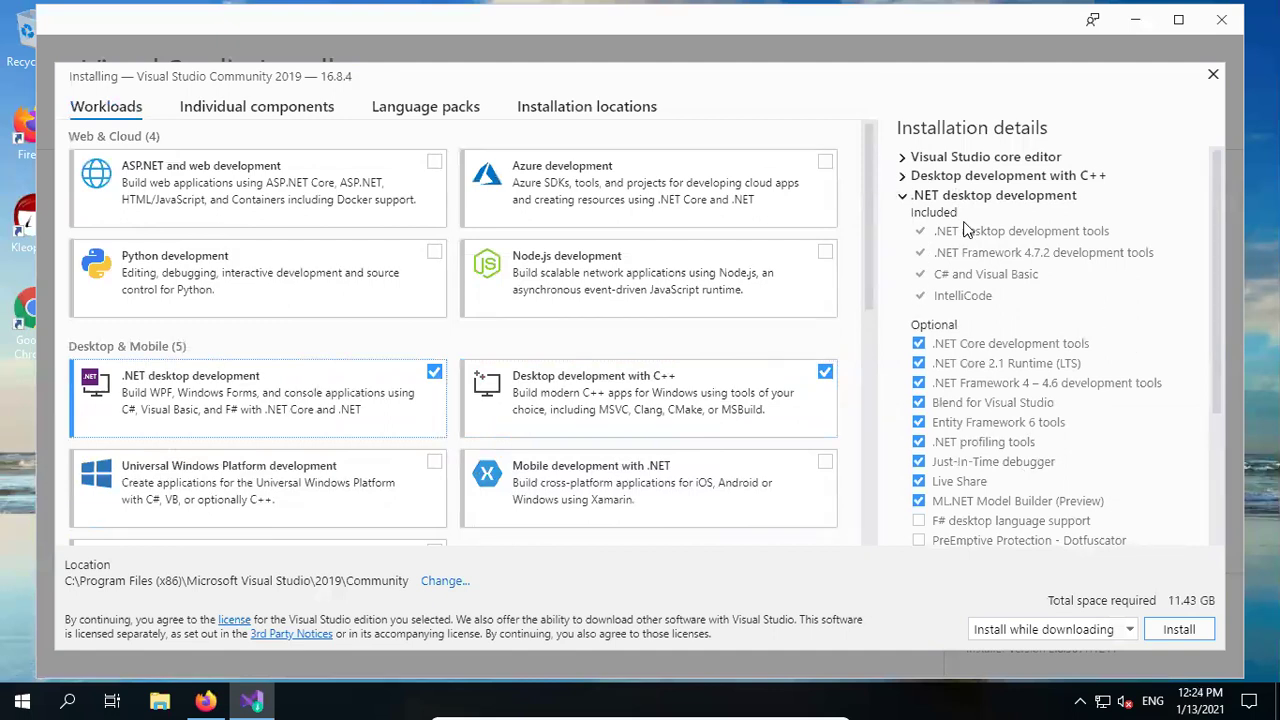
pyautogui.click(904, 177)
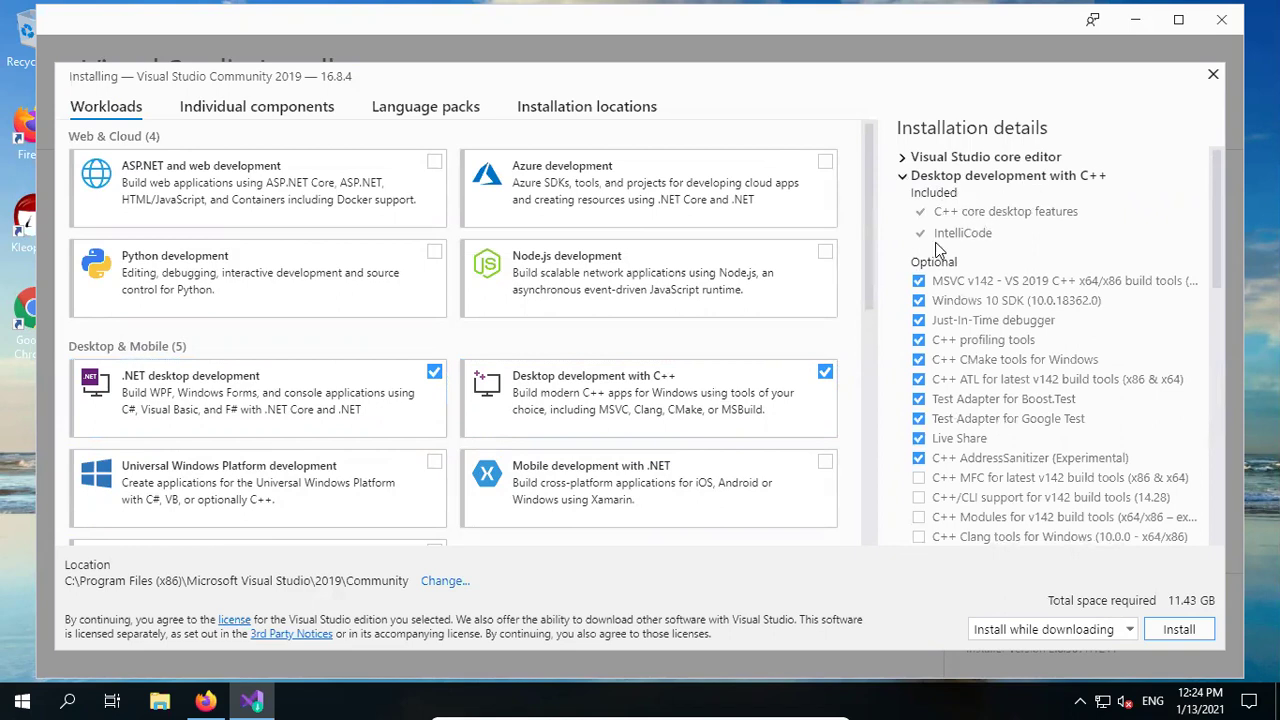
# - Examine the individual components list from the .NET section through to the Windows 10 SDK versions
pyautogui.click(254, 110)
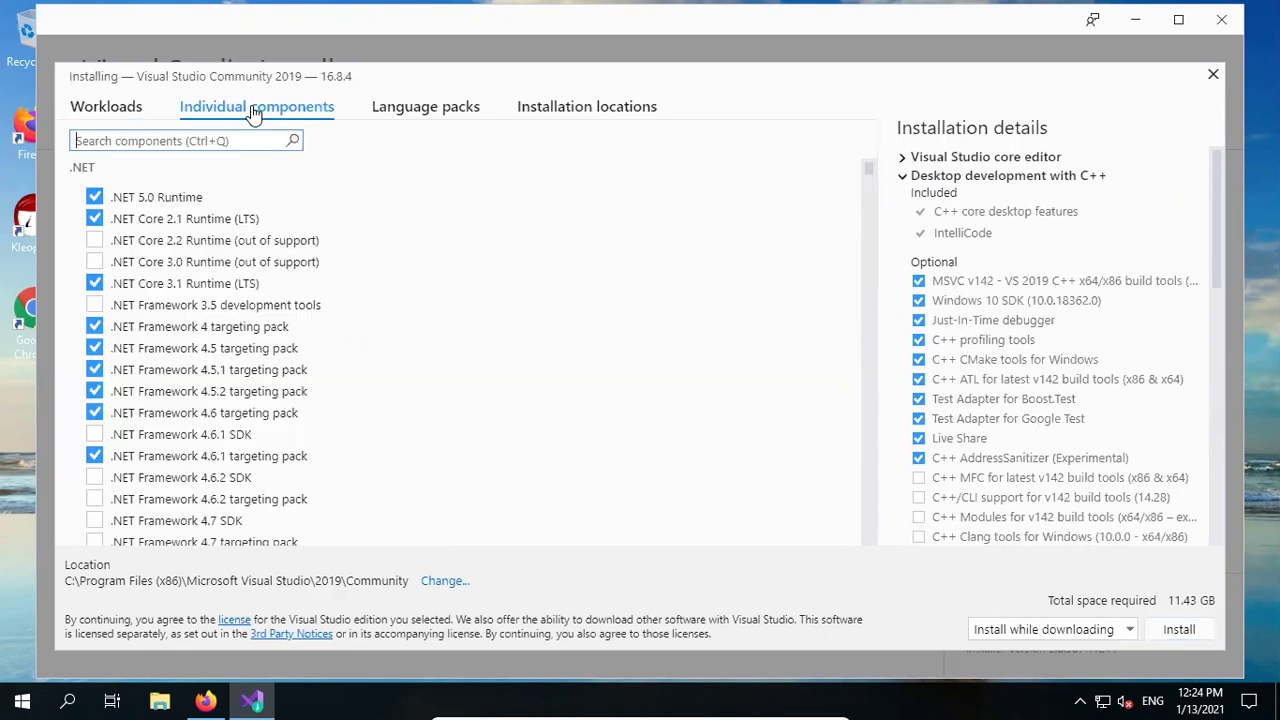
pyautogui.scroll(-14, 411, 346)
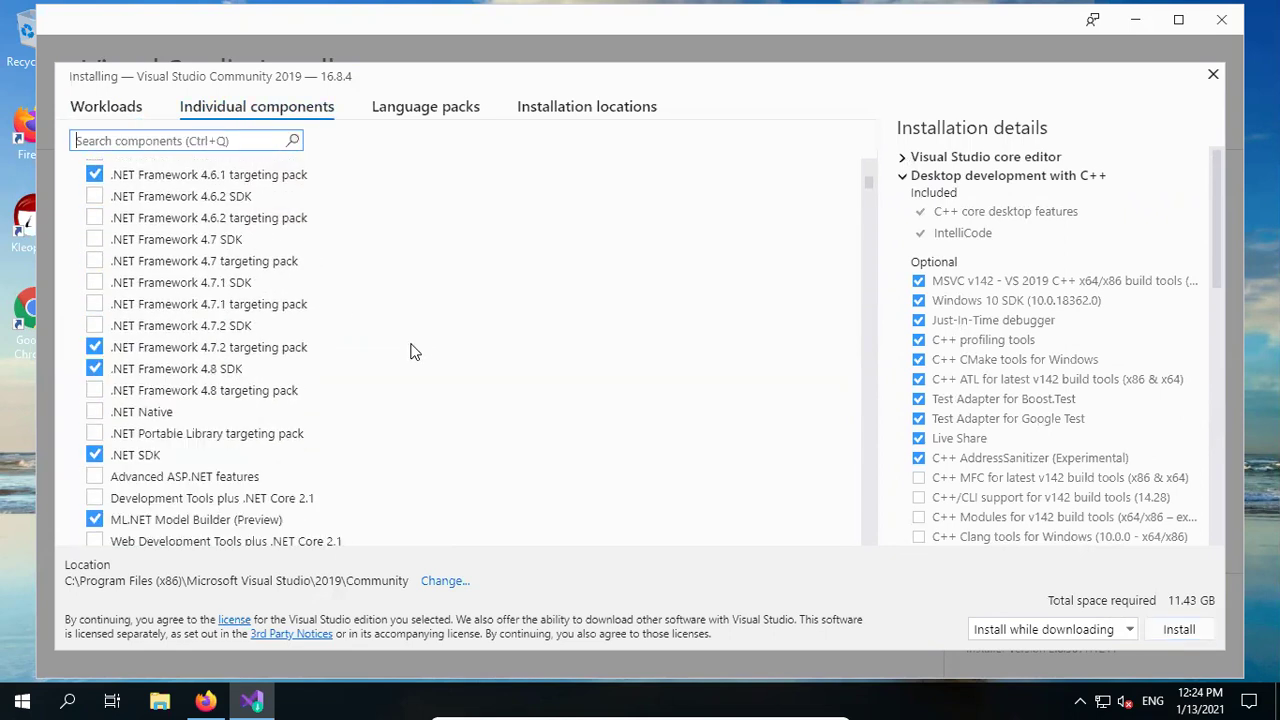
pyautogui.scroll(-6, 345, 376)
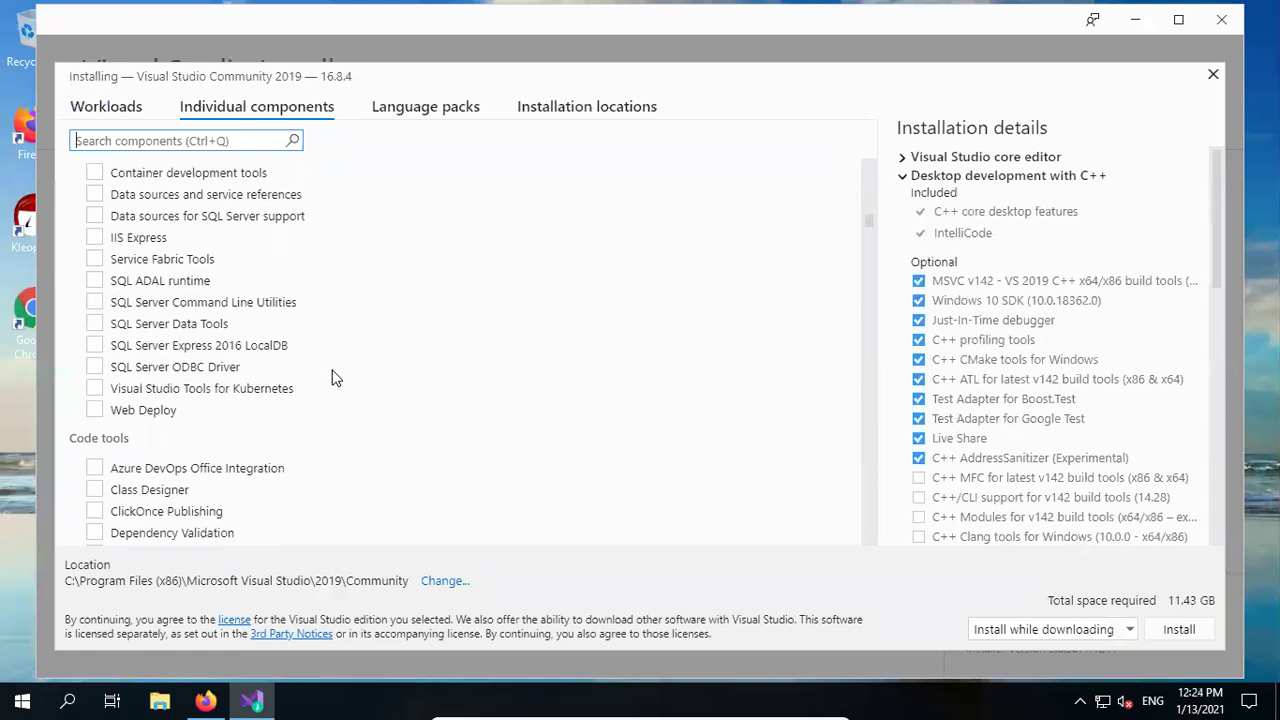
pyautogui.scroll(-15, 335, 377)
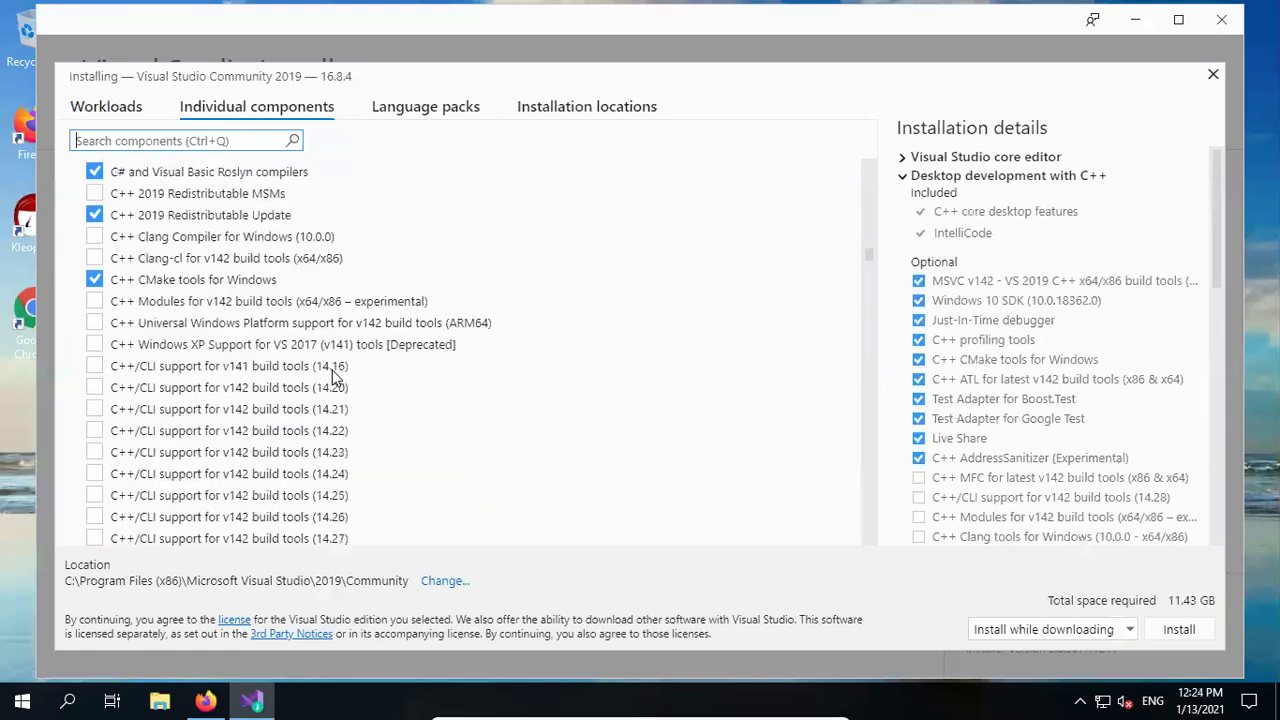
pyautogui.scroll(-3, 335, 377)
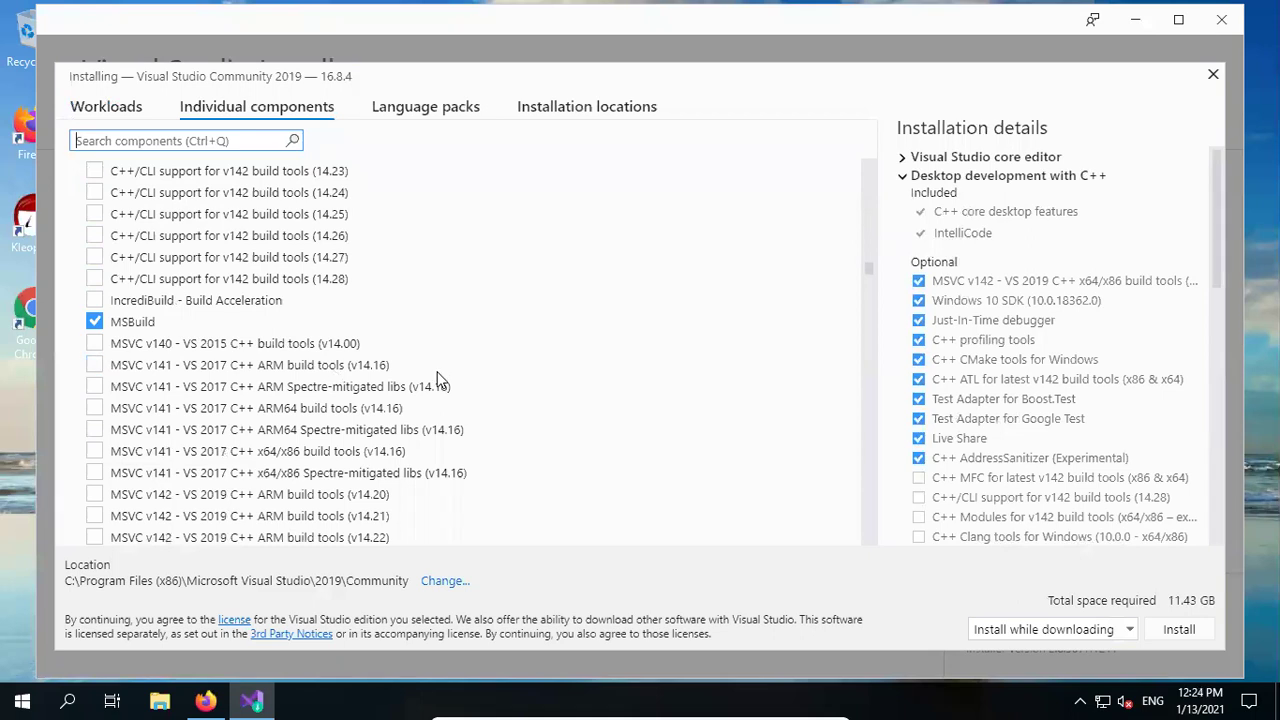
pyautogui.scroll(-20, 440, 380)
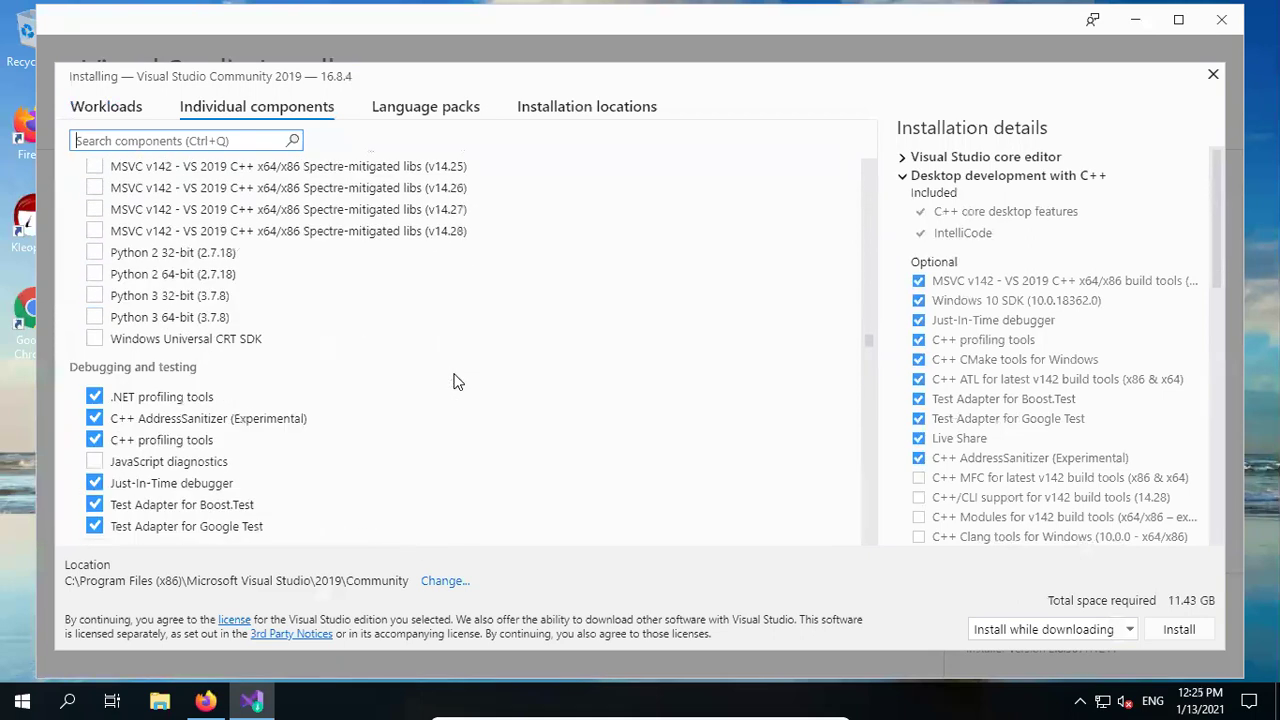
pyautogui.scroll(-3, 456, 381)
pyautogui.scroll(-20, 455, 381)
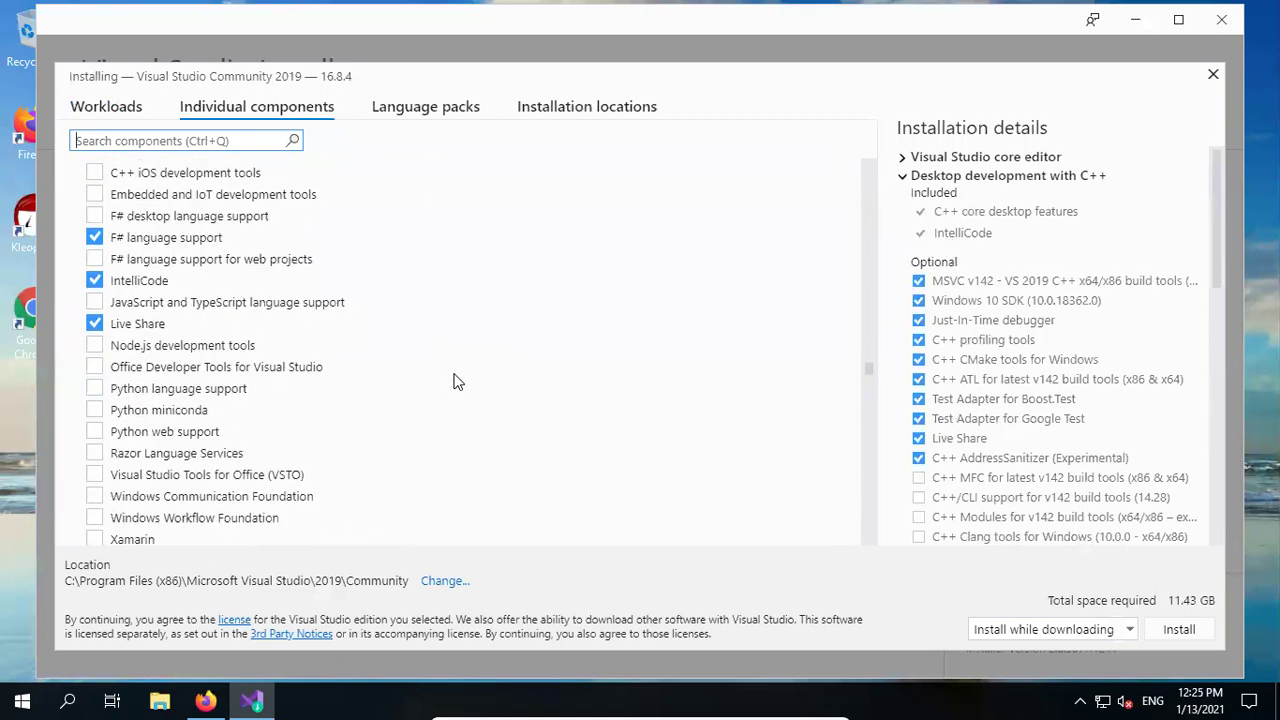
pyautogui.scroll(-6, 455, 381)
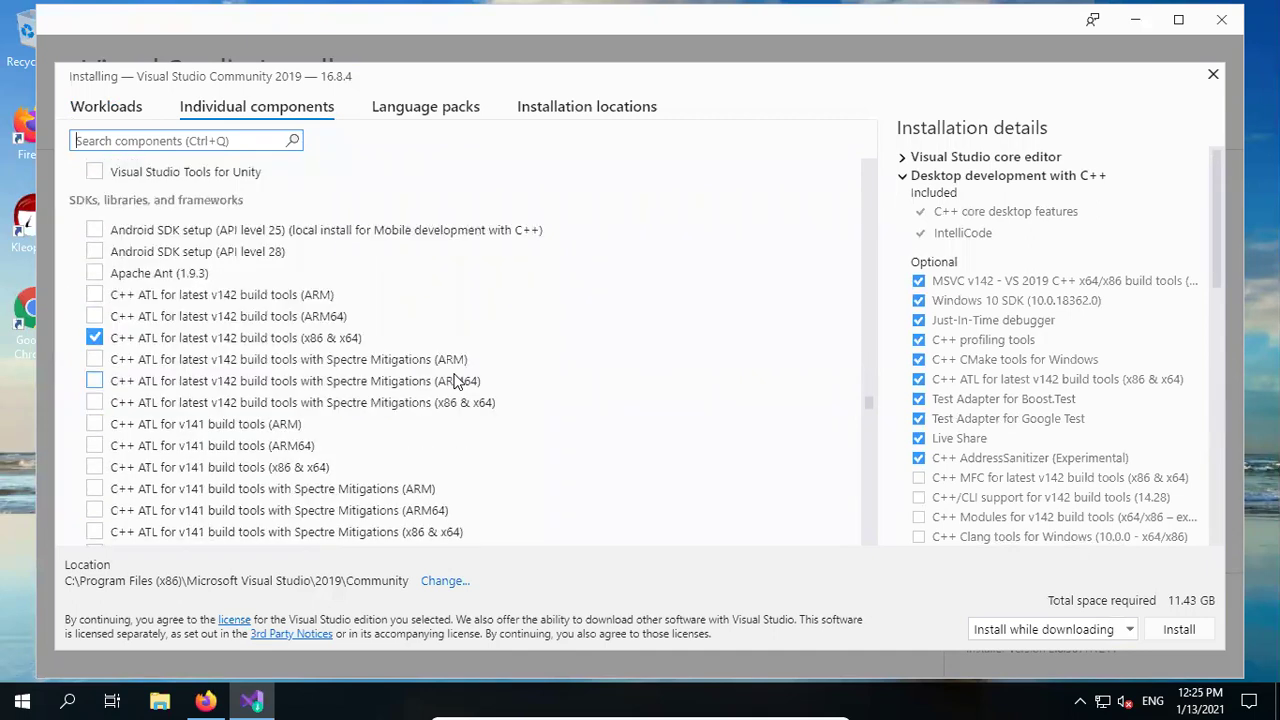
pyautogui.scroll(-20, 455, 381)
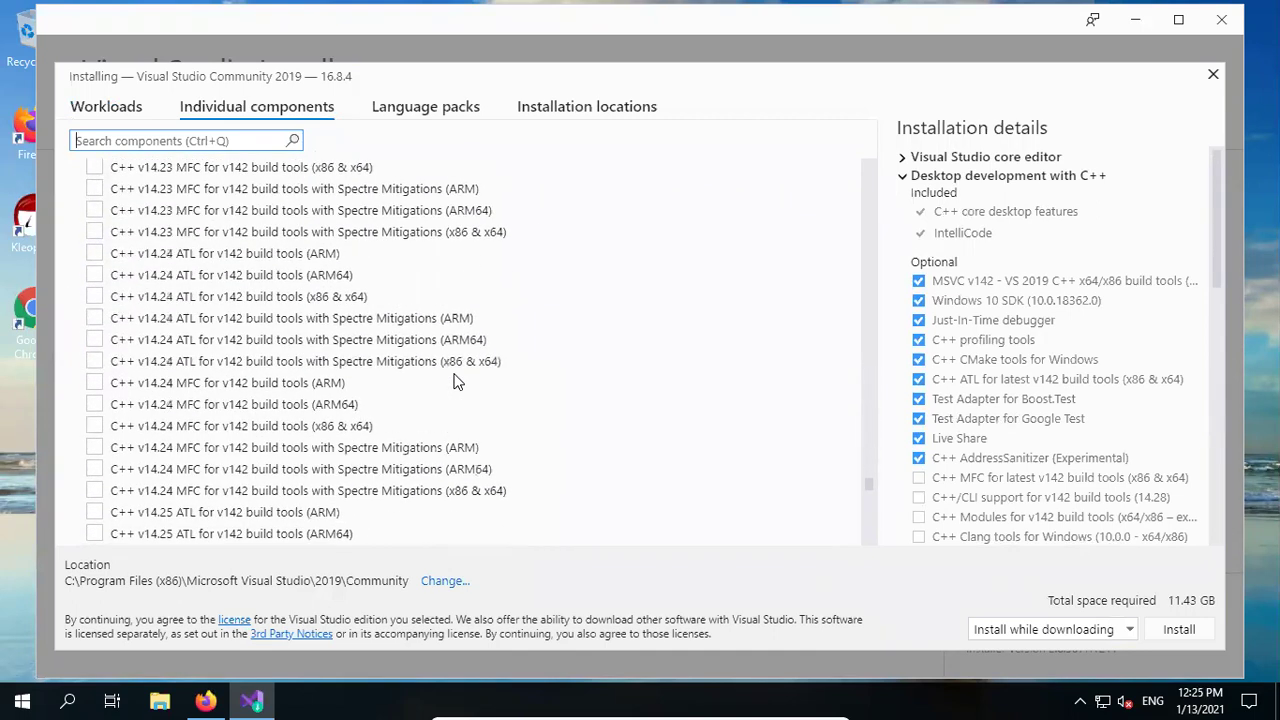
pyautogui.scroll(-5, 455, 381)
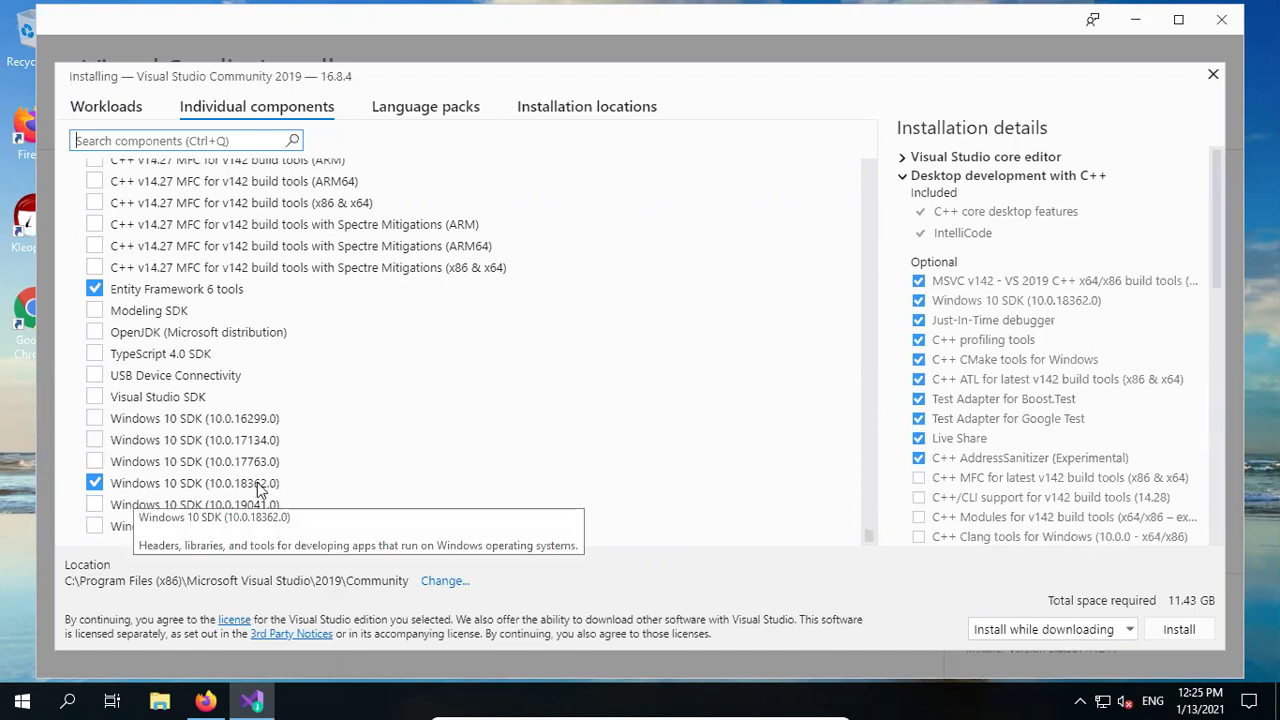
# - Check the recommended SDK on the Windows 10 SDK page in Firefox, and select Windows 10 SDK (10.0.19041.0) instead of 10.0.18362.0 in the installer
pyautogui.click(205, 700)
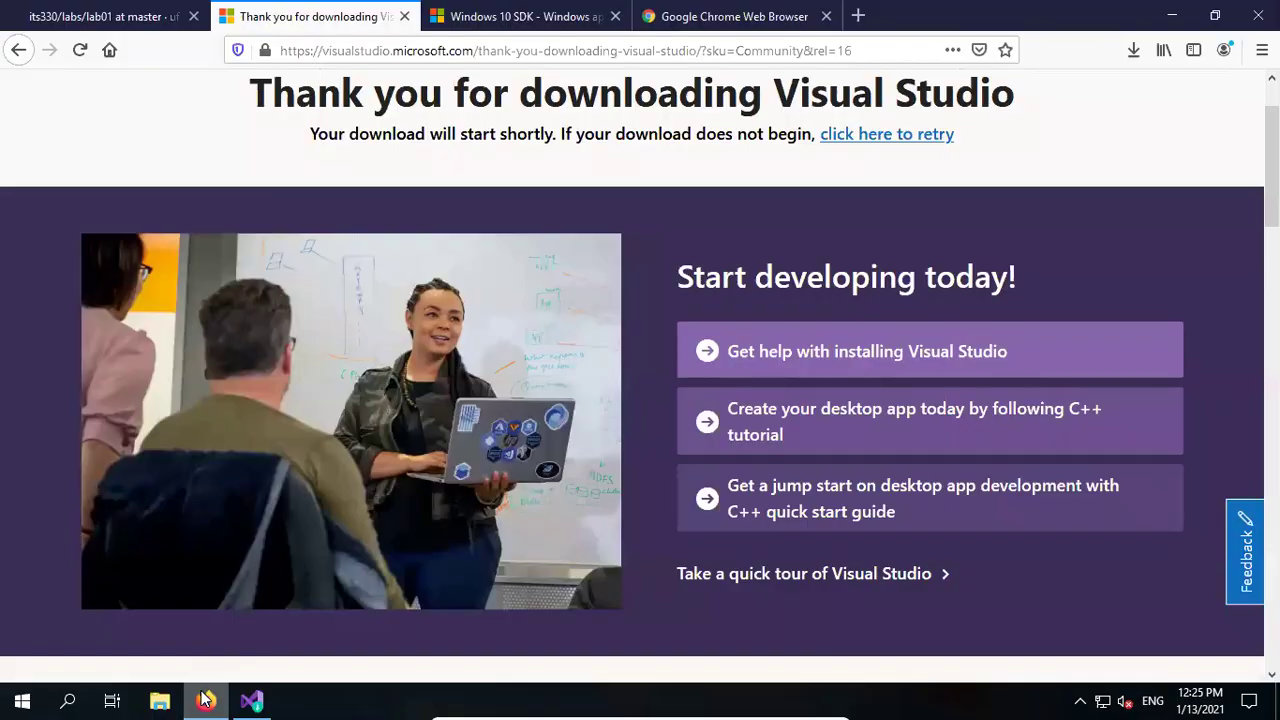
pyautogui.click(525, 16)
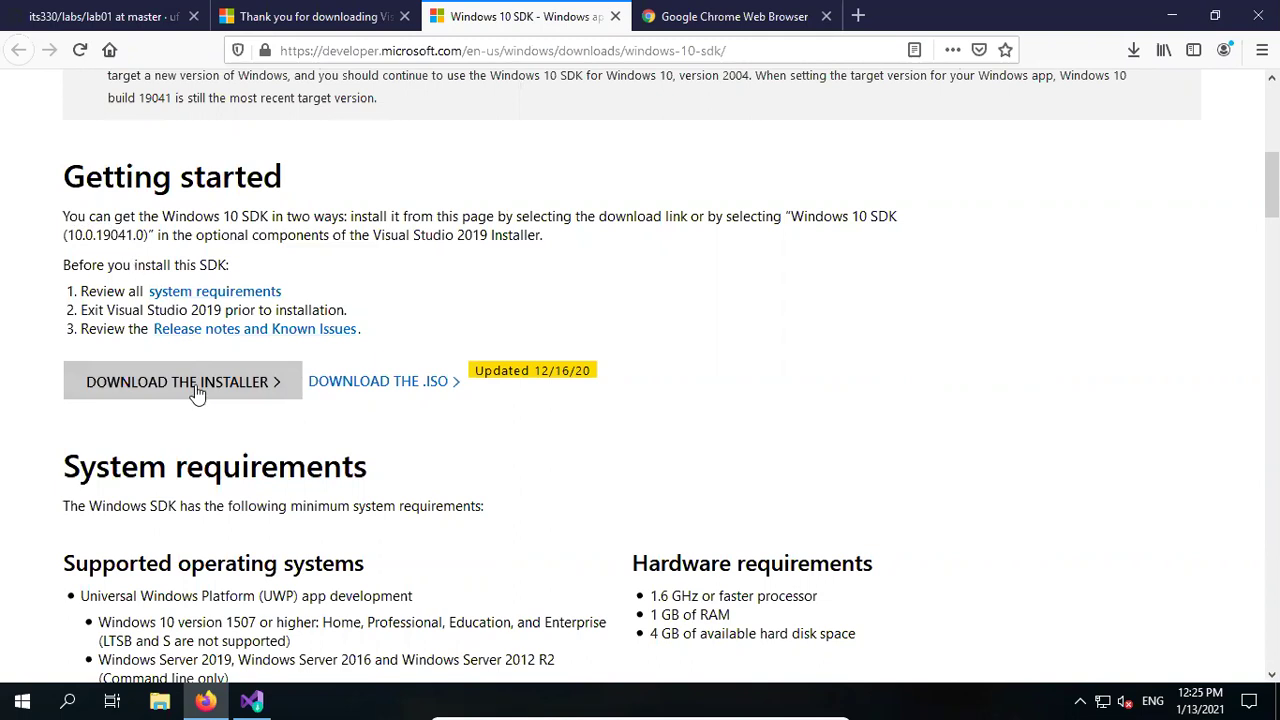
pyautogui.click(253, 700)
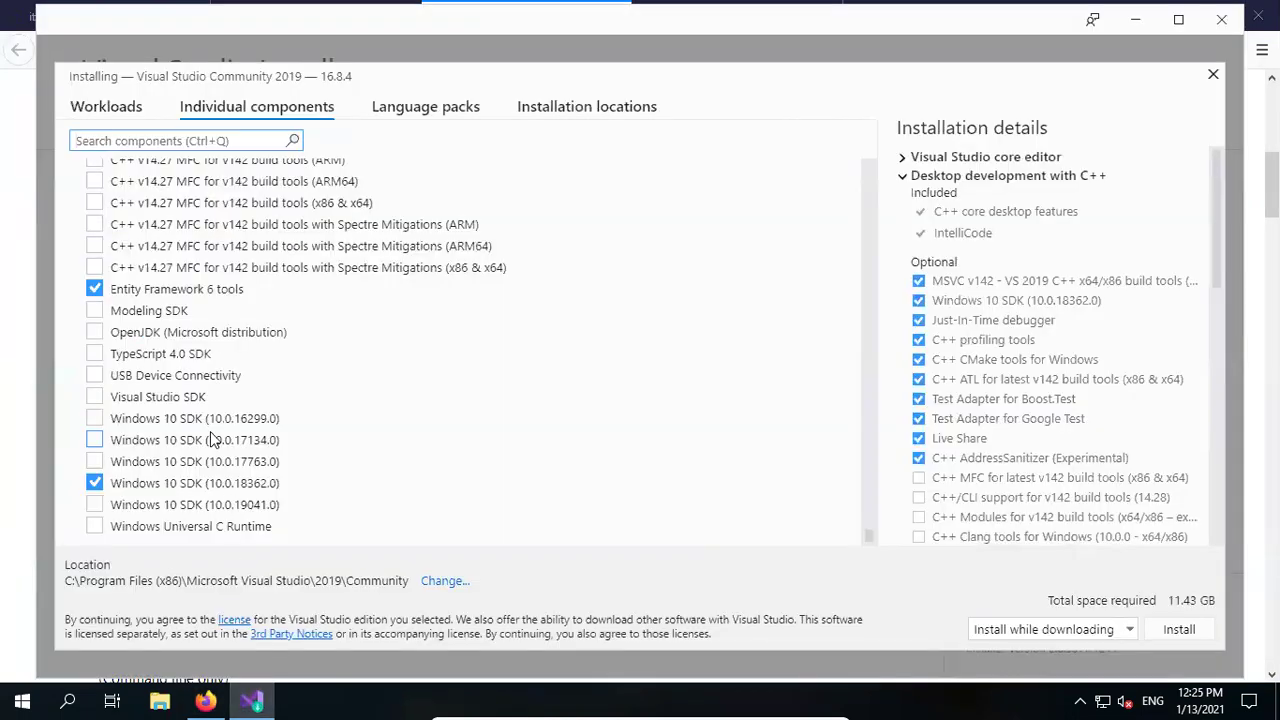
pyautogui.click(95, 485)
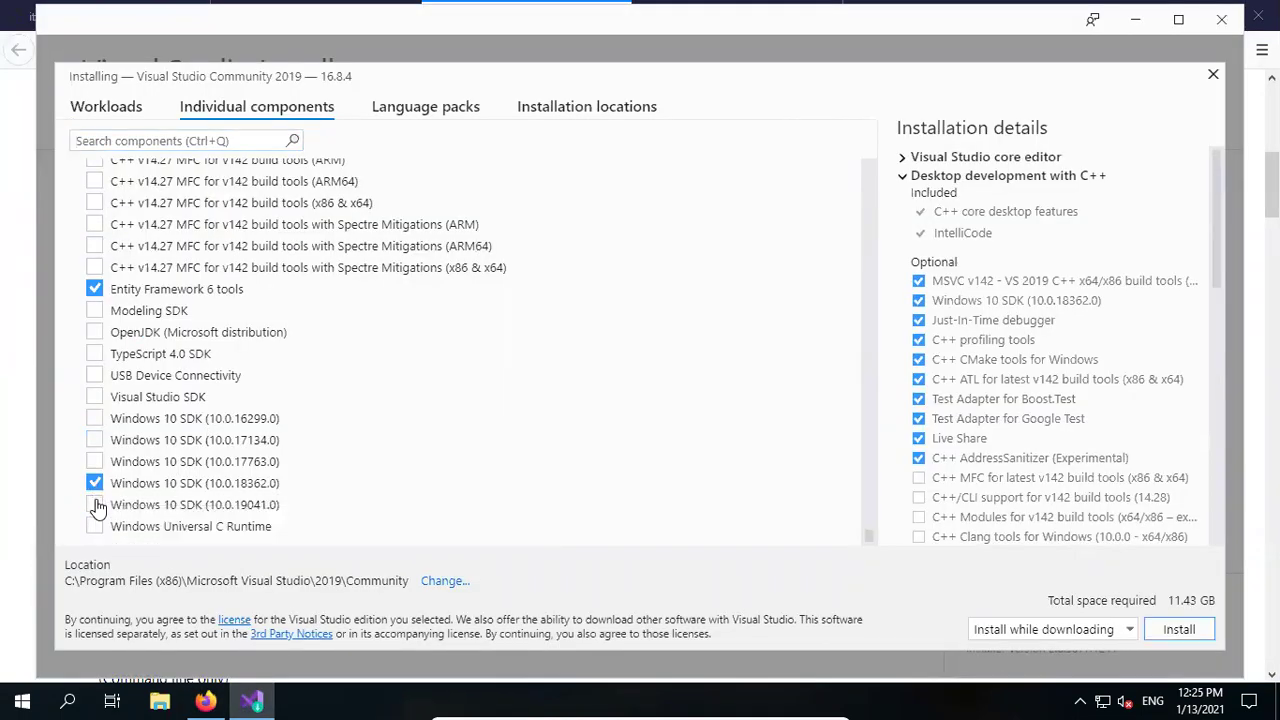
pyautogui.click(95, 505)
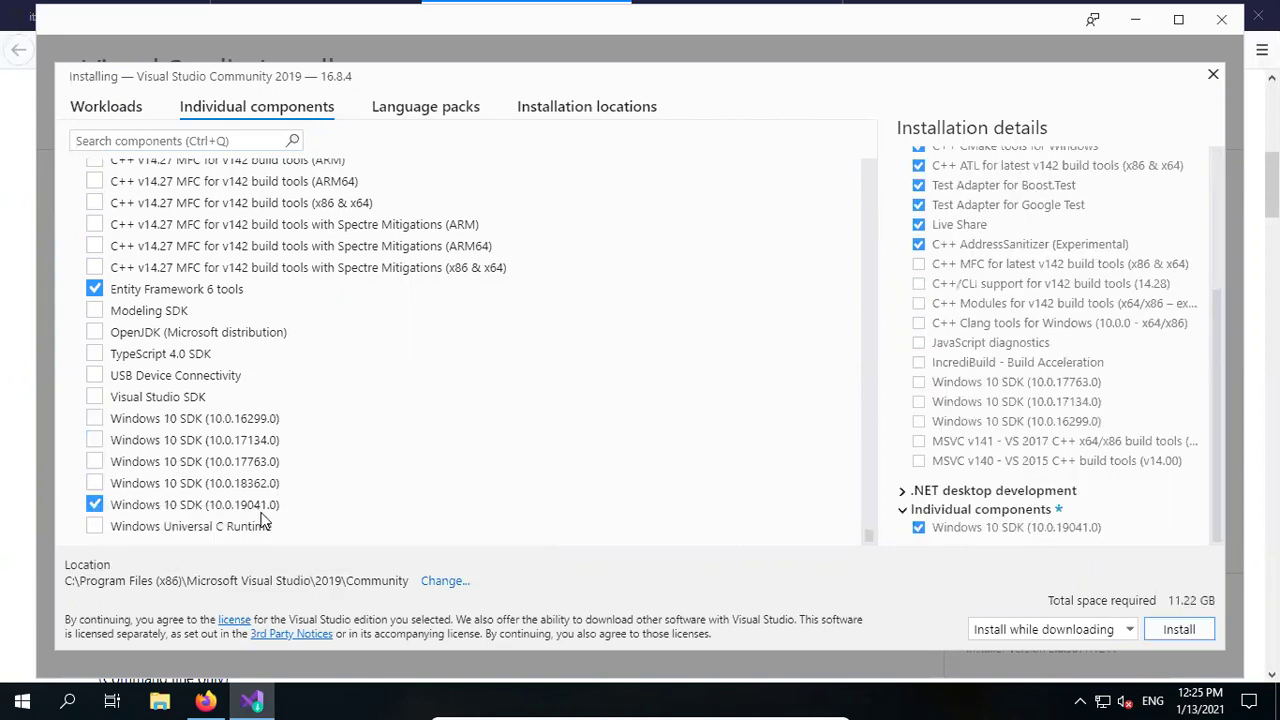
# - Review the language packs and installation locations, and return to the list of individual components
pyautogui.click(458, 109)
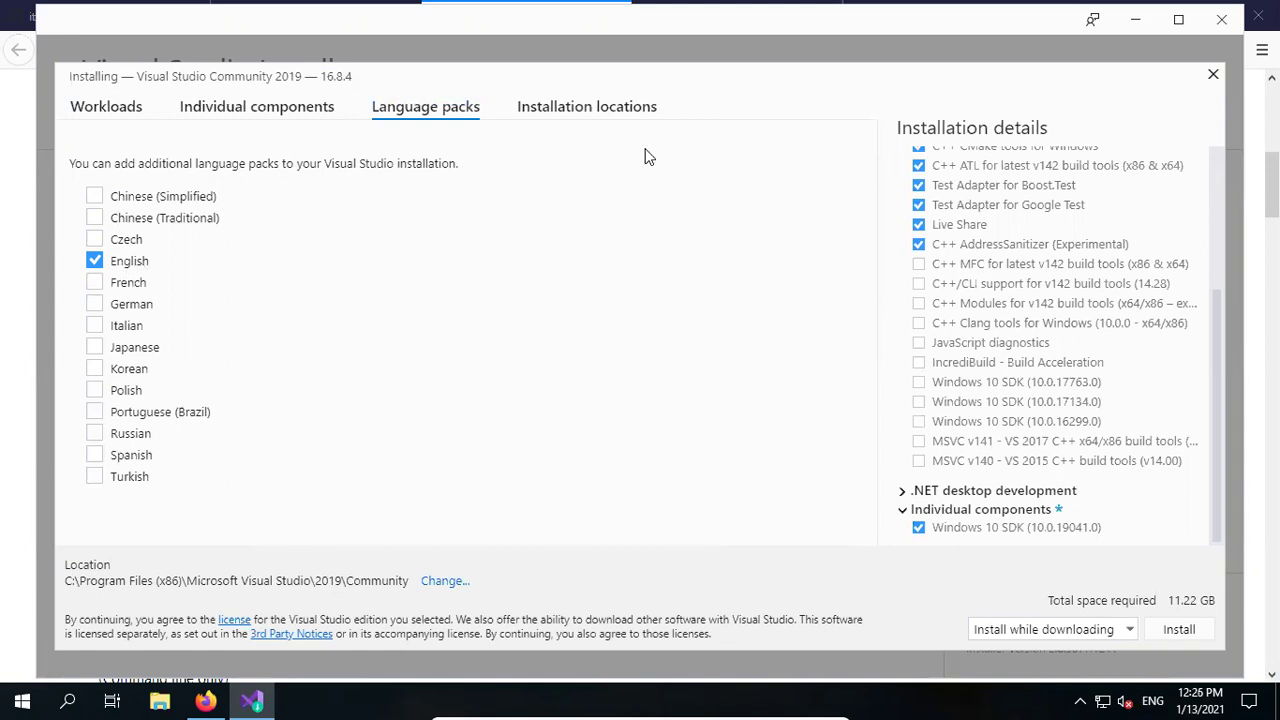
pyautogui.click(612, 108)
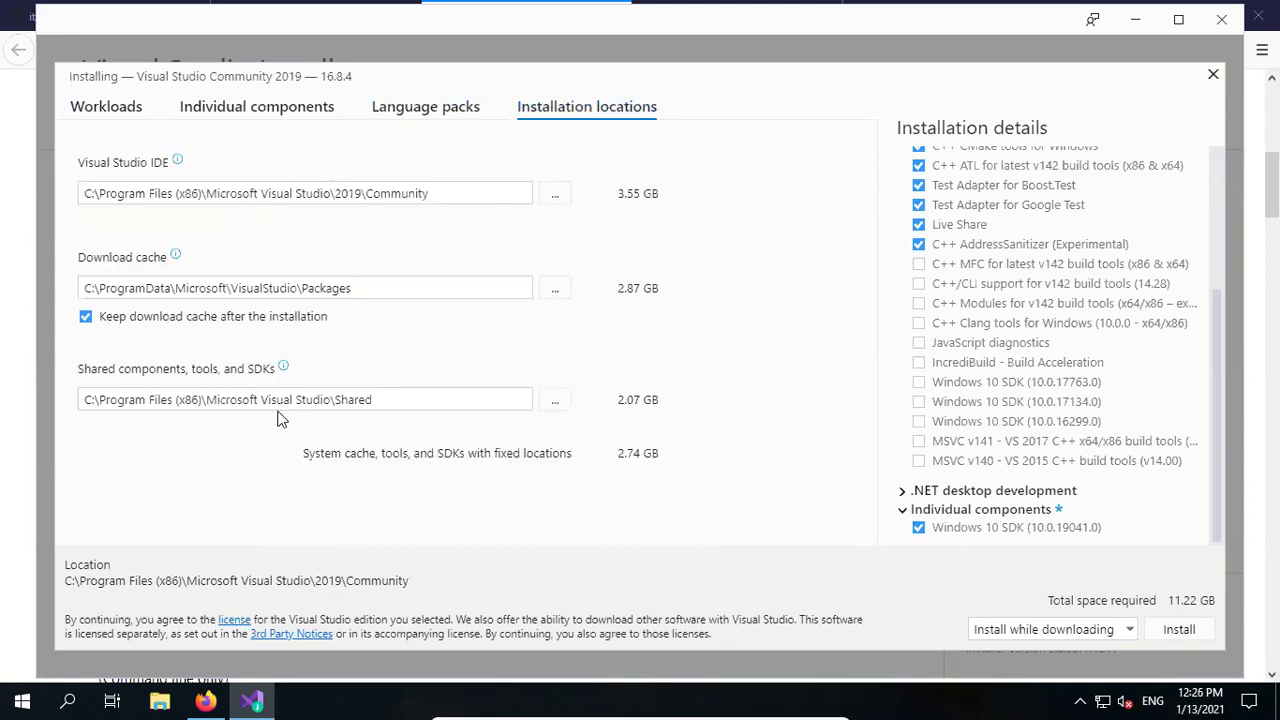
pyautogui.click(292, 121)
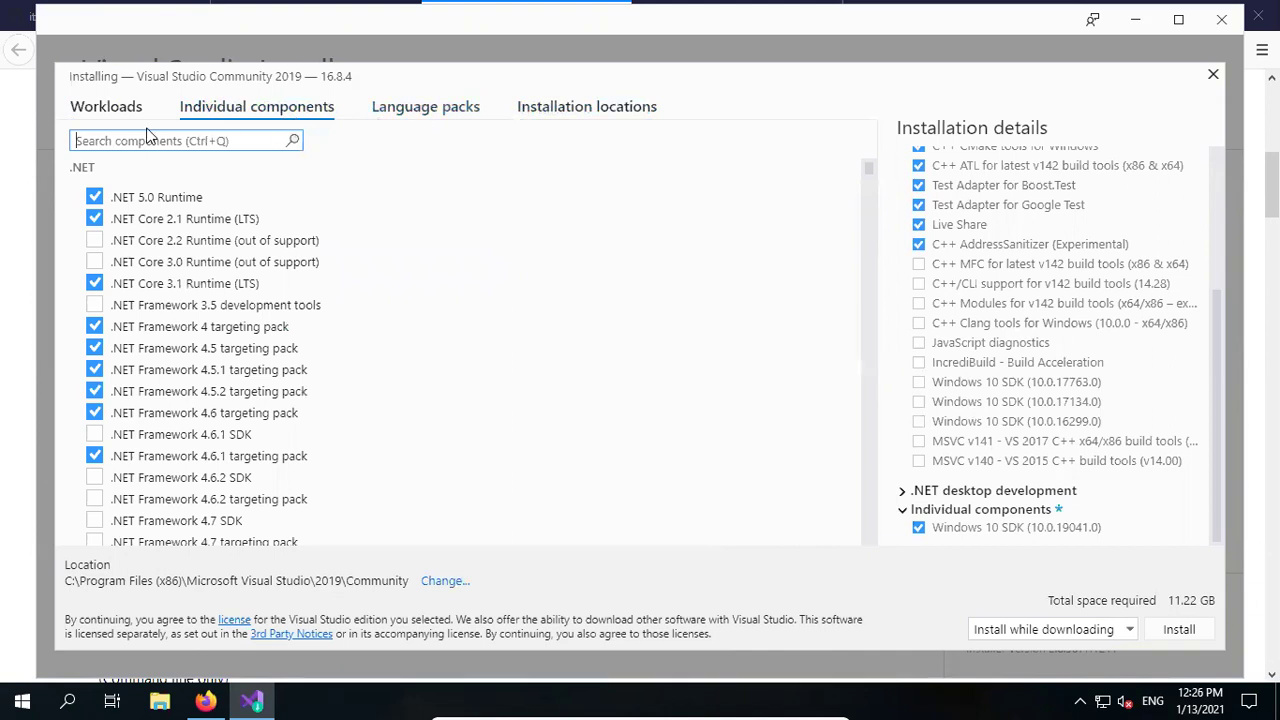
pyautogui.scroll(-5, 336, 390)
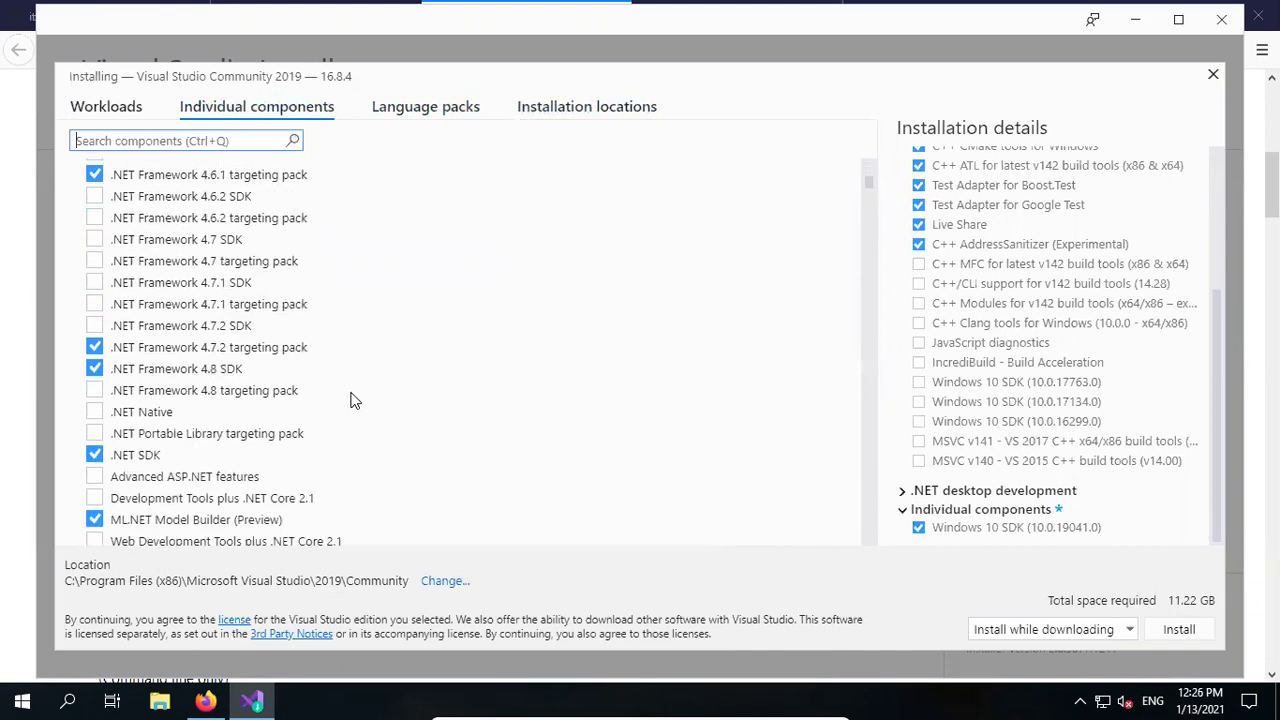
pyautogui.scroll(5, 388, 391)
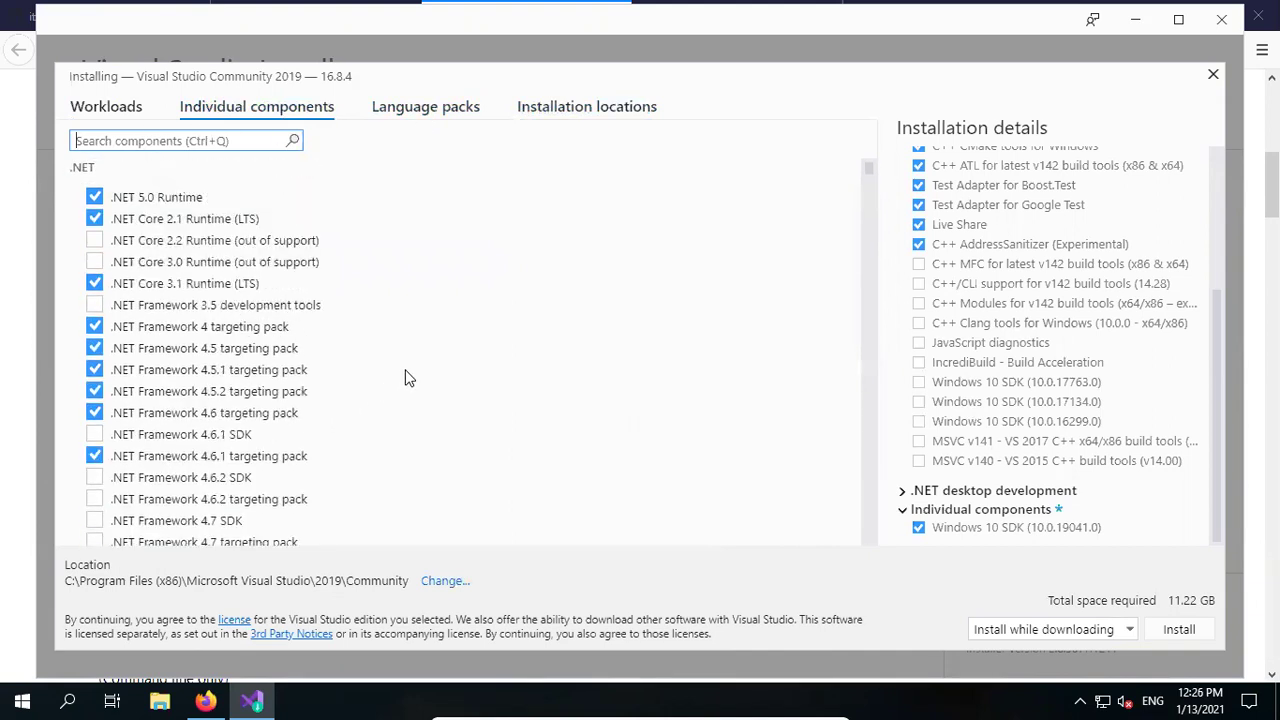
pyautogui.scroll(-20, 408, 378)
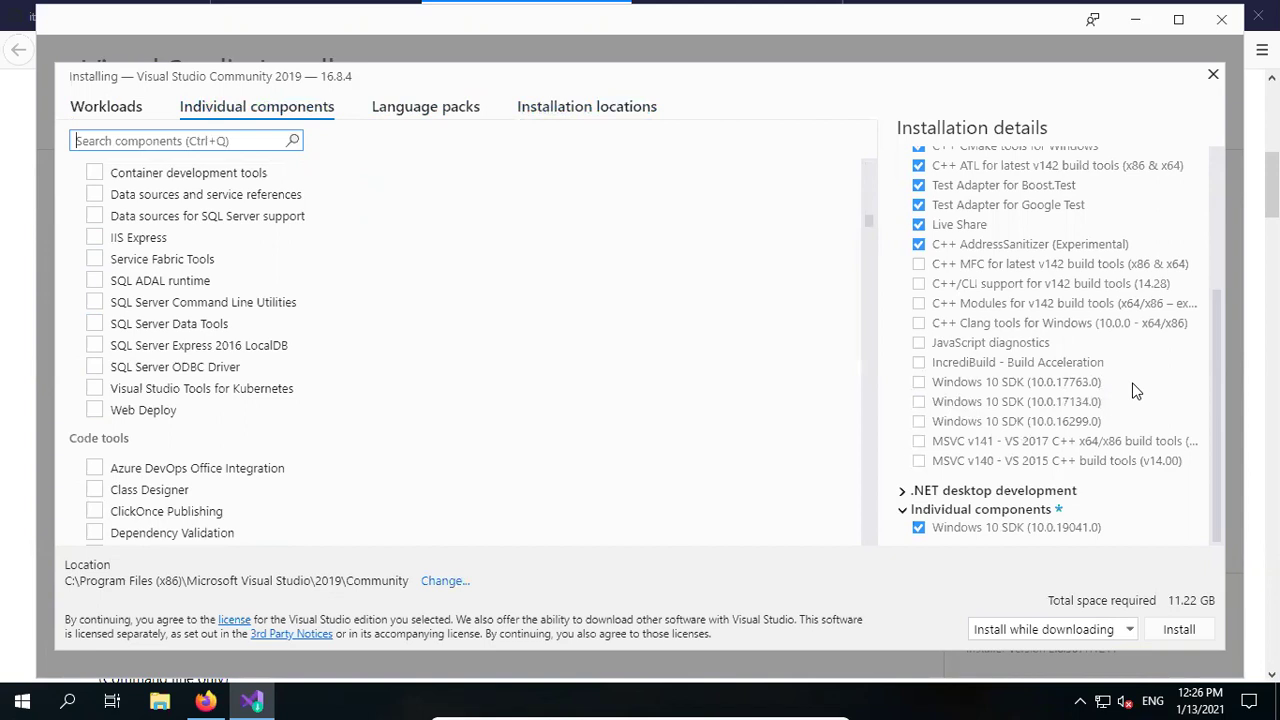
pyautogui.scroll(3, 1135, 390)
pyautogui.scroll(-3, 1135, 390)
# - Expand the .NET desktop development workload in the installation details and review its optional components
pyautogui.click(903, 491)
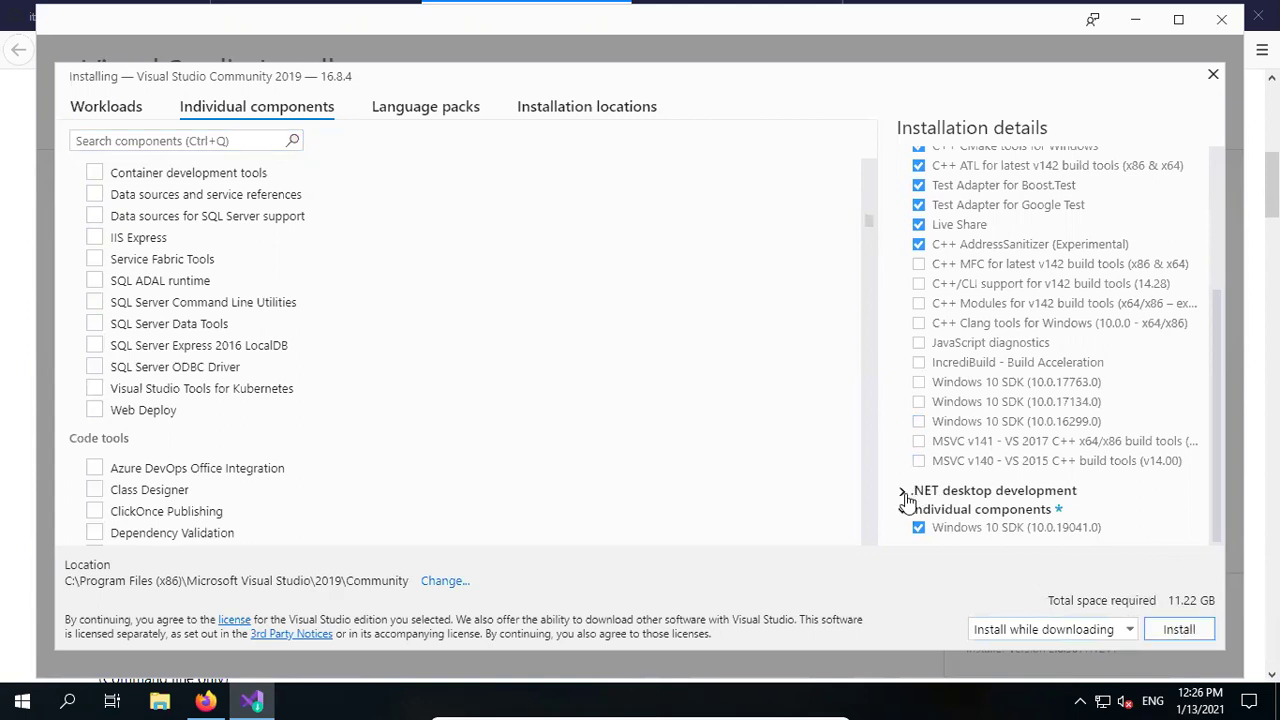
pyautogui.scroll(-5, 1044, 380)
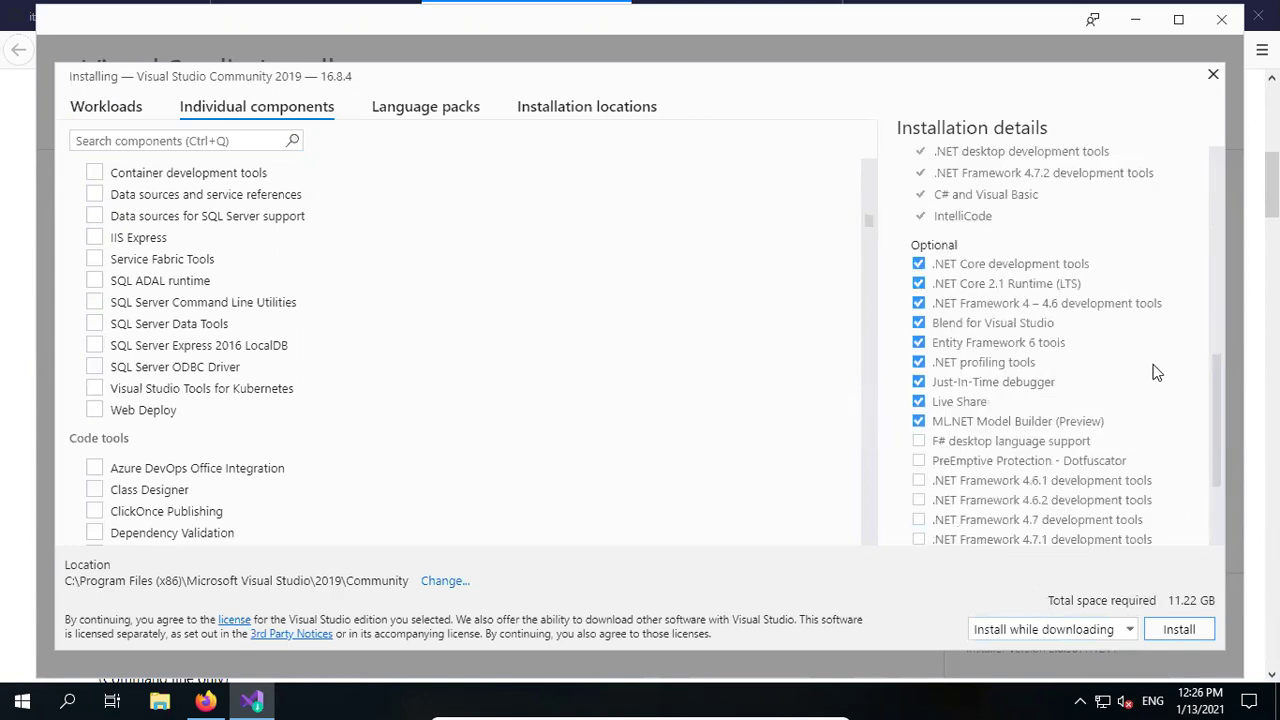
pyautogui.scroll(10, 1145, 372)
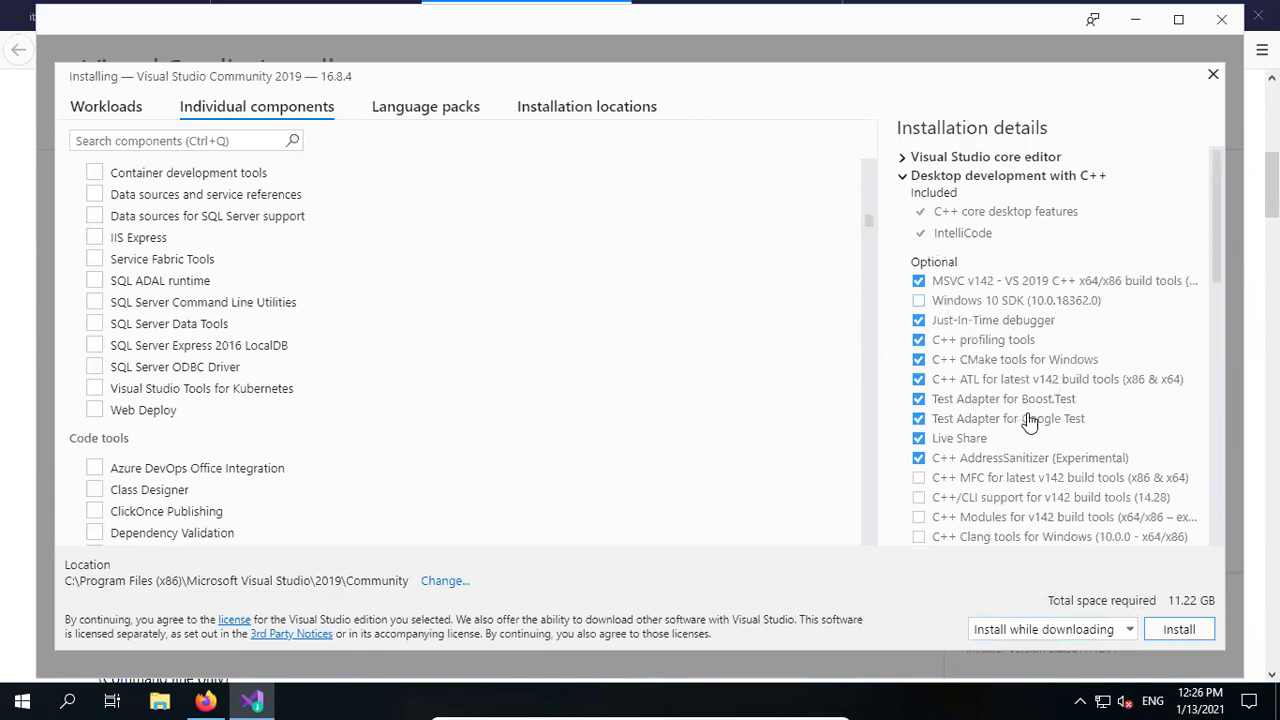
# - Exclude Live Share and C++ AddressSanitizer (Experimental) from the Desktop development with C++ workload
pyautogui.scroll(-2, 1020, 430)
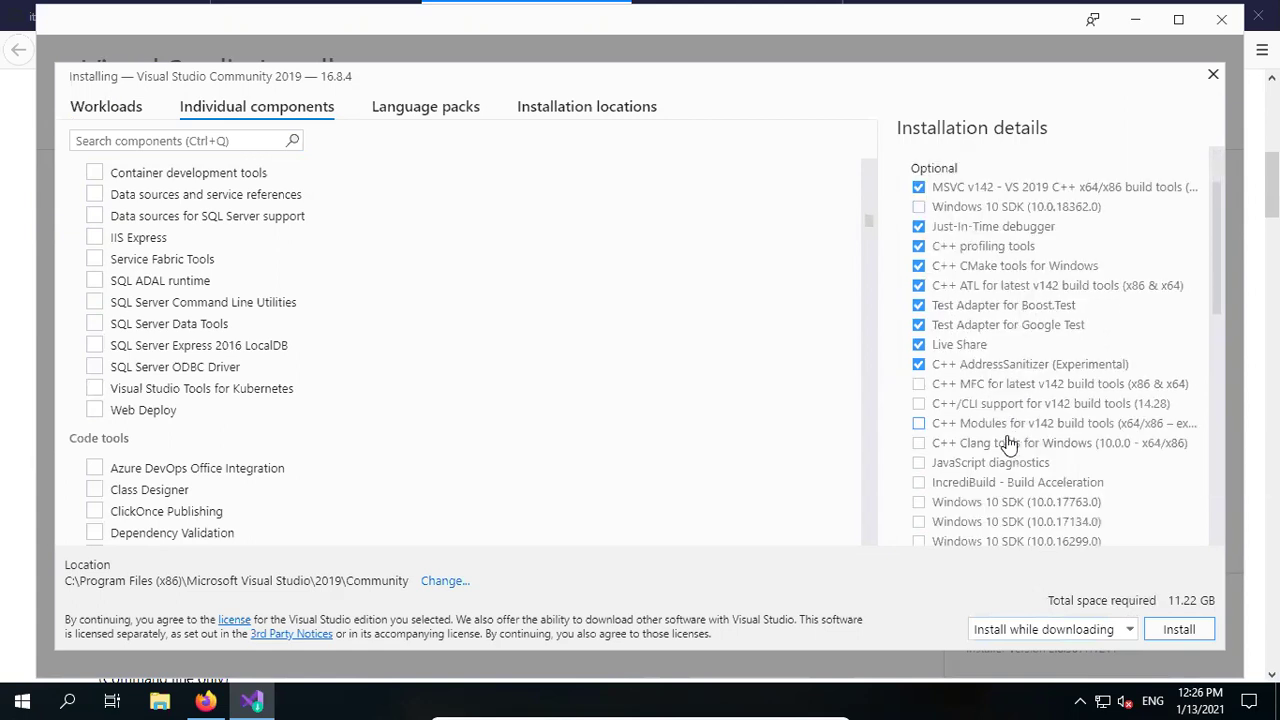
pyautogui.moveTo(948, 352)
pyautogui.click(919, 346)
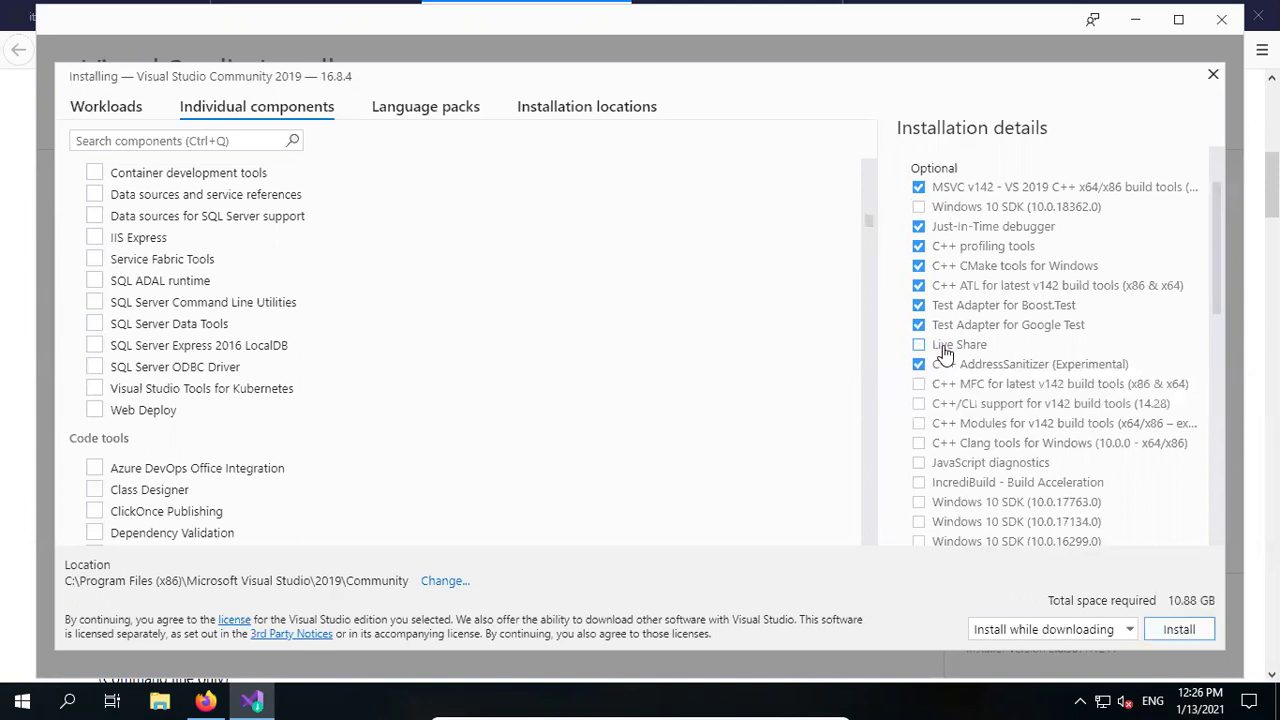
pyautogui.moveTo(978, 376)
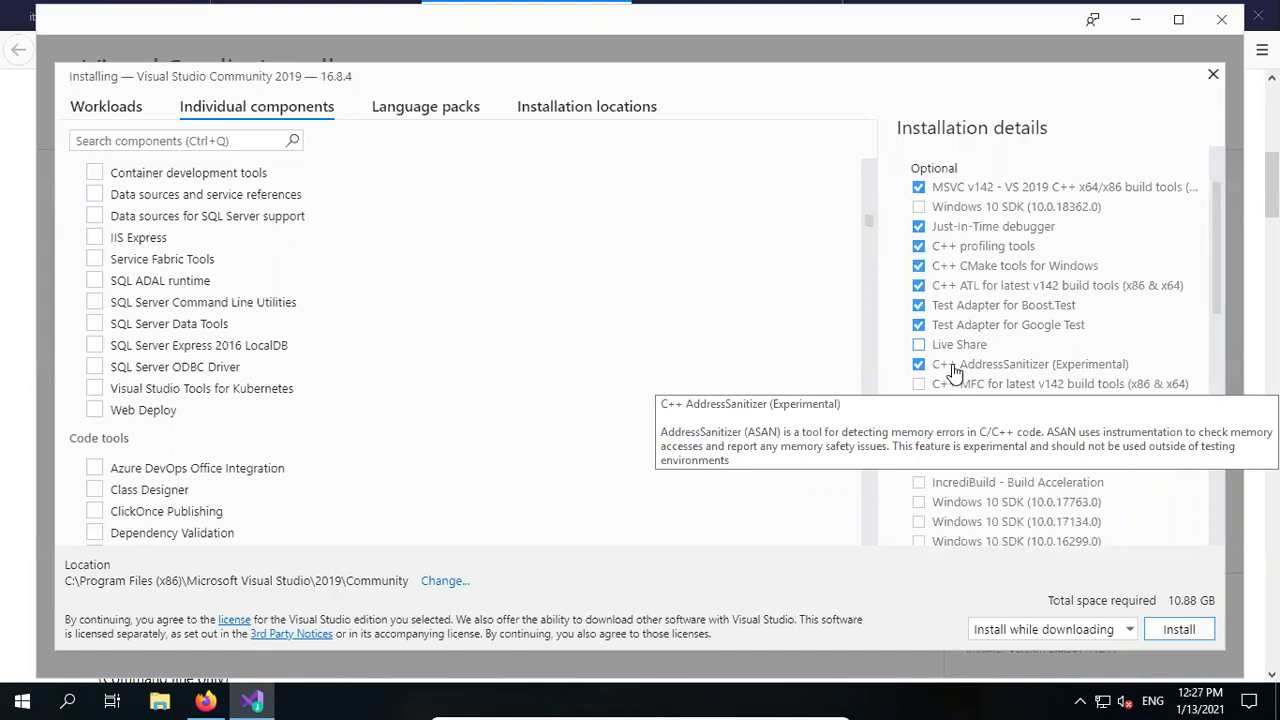
pyautogui.click(919, 366)
# - Exclude the Google Test and Boost.Test adapters, C++ CMake tools, C++ ATL and C++ profiling tools from the C++ workload
pyautogui.scroll(2, 1044, 345)
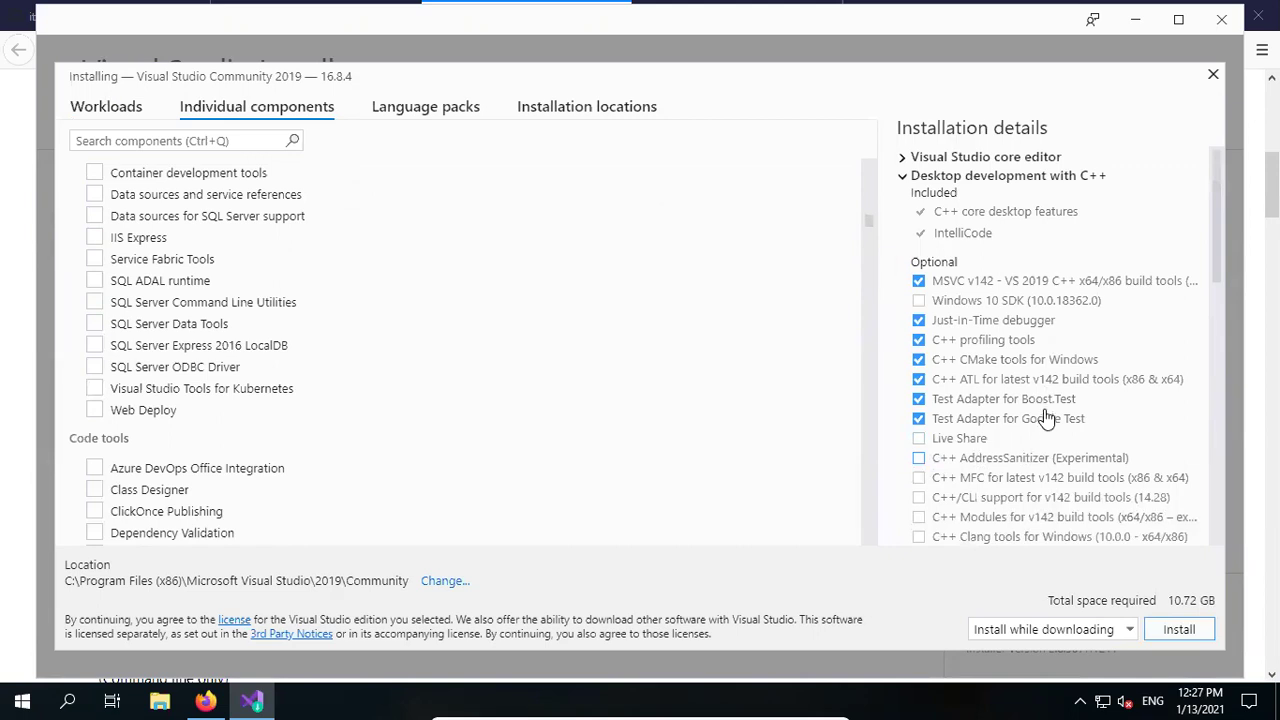
pyautogui.click(919, 419)
pyautogui.click(919, 399)
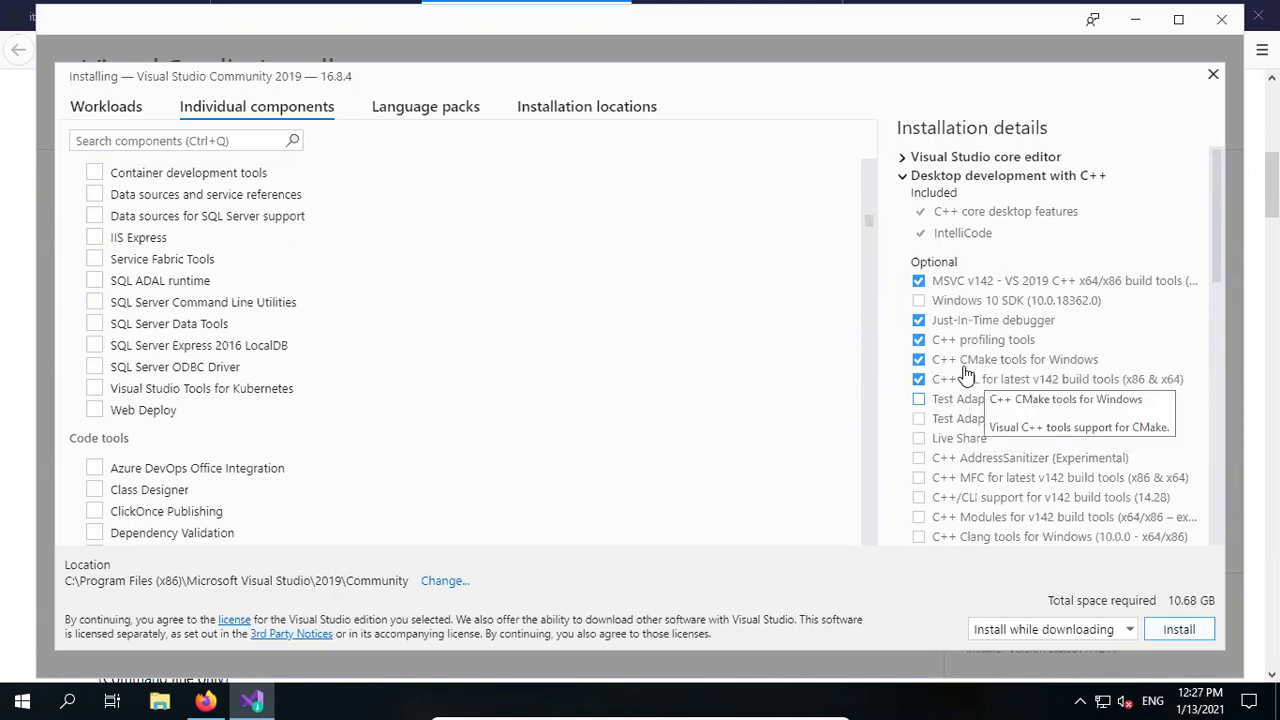
pyautogui.click(920, 362)
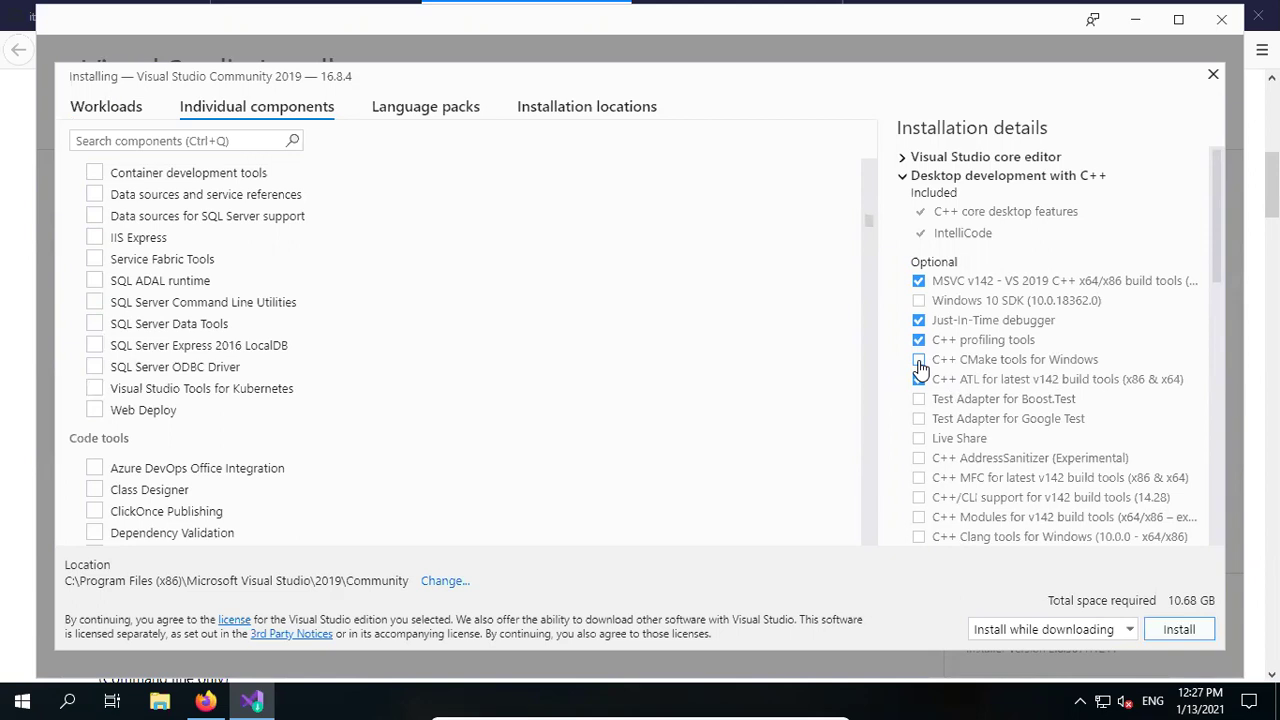
pyautogui.click(918, 380)
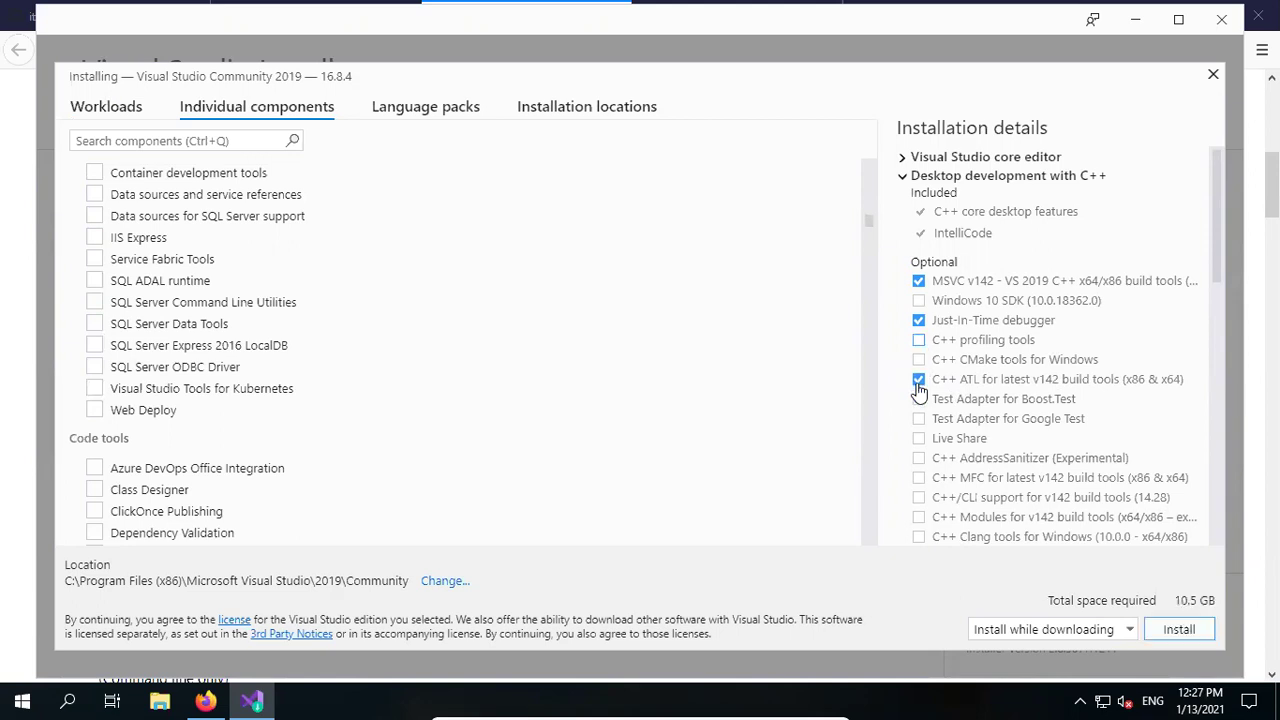
pyautogui.click(917, 342)
# - Review the individual components under compilers, build tools and debugging, and return to the start of the list
pyautogui.scroll(-3, 257, 291)
pyautogui.scroll(-8, 186, 408)
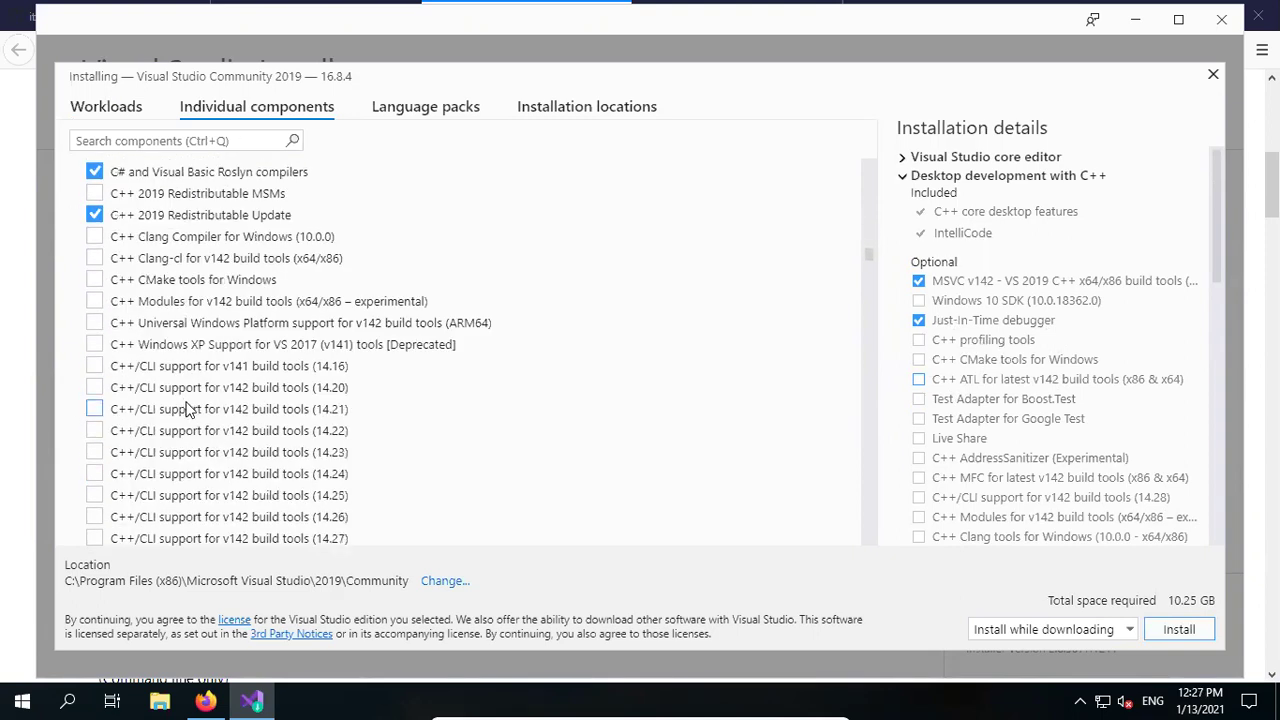
pyautogui.scroll(3, 191, 366)
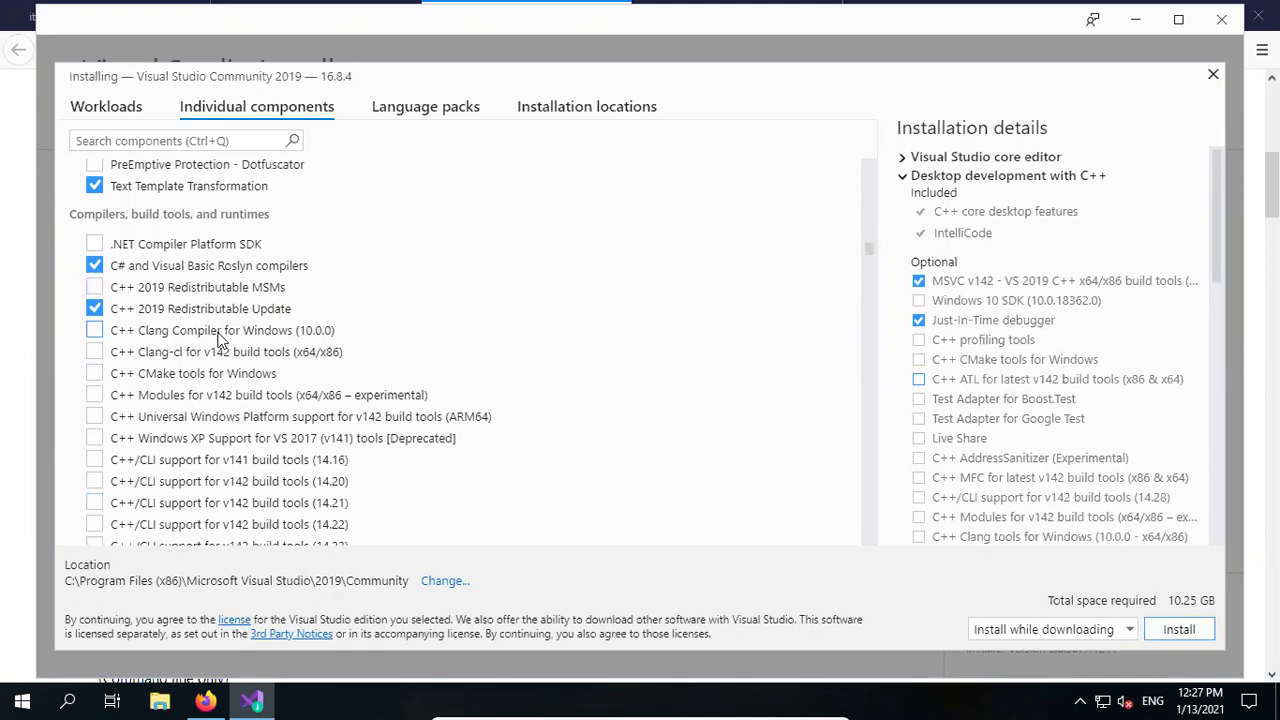
pyautogui.scroll(-6, 283, 403)
pyautogui.scroll(-20, 283, 405)
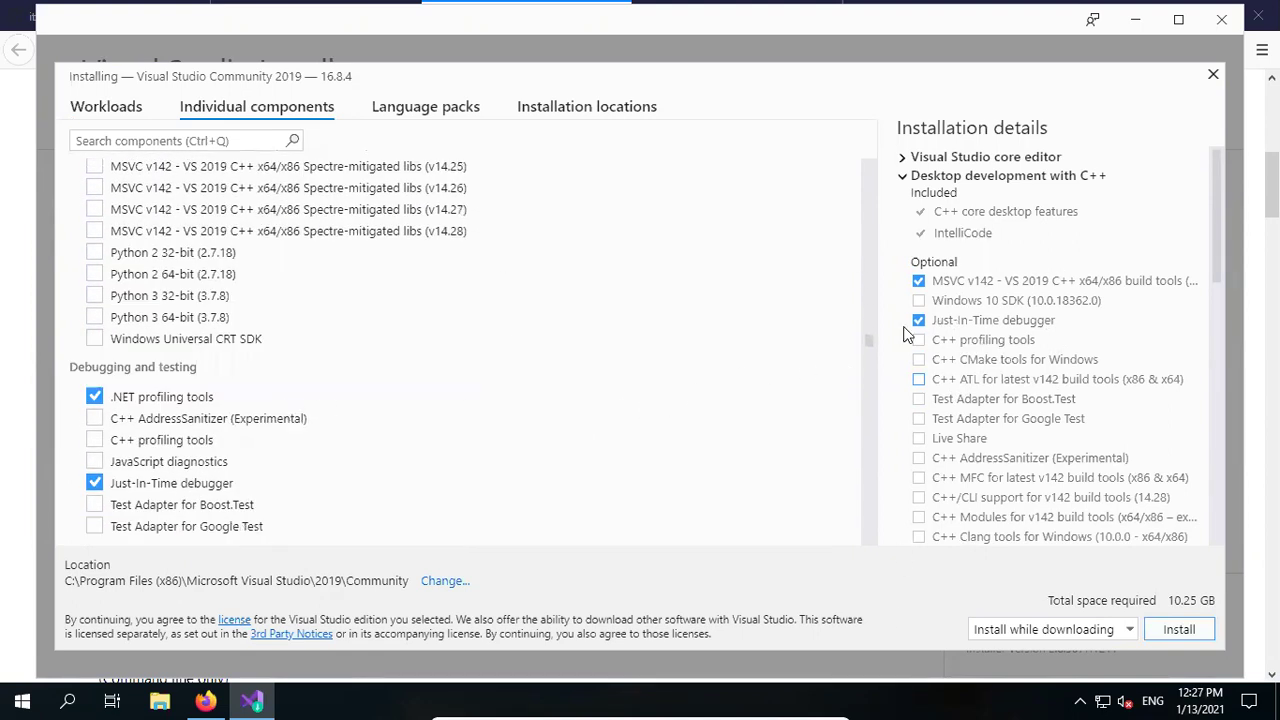
pyautogui.moveTo(866, 343); pyautogui.dragTo(862, 154)
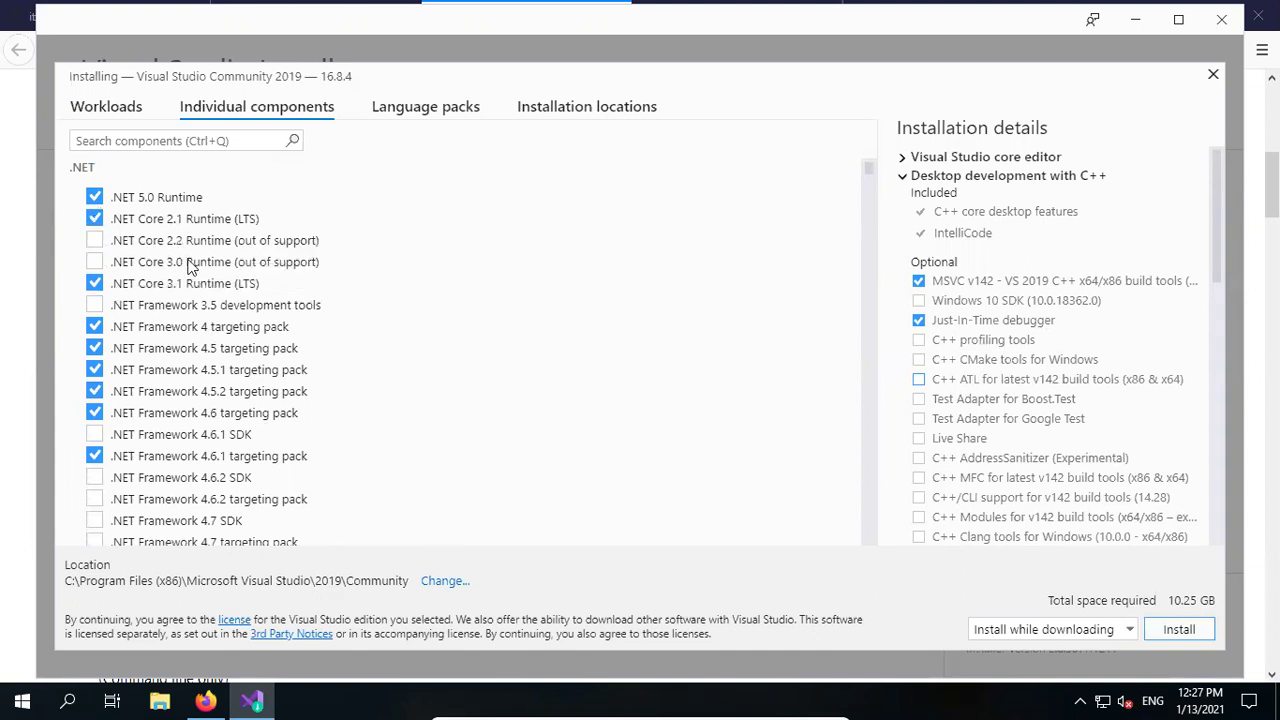
# - Exclude .NET Core 2.1 Runtime (LTS) from the individual components, and try to exclude .NET Core 3.1 Runtime (LTS) but cancel its removal
pyautogui.click(93, 220)
pyautogui.click(95, 285)
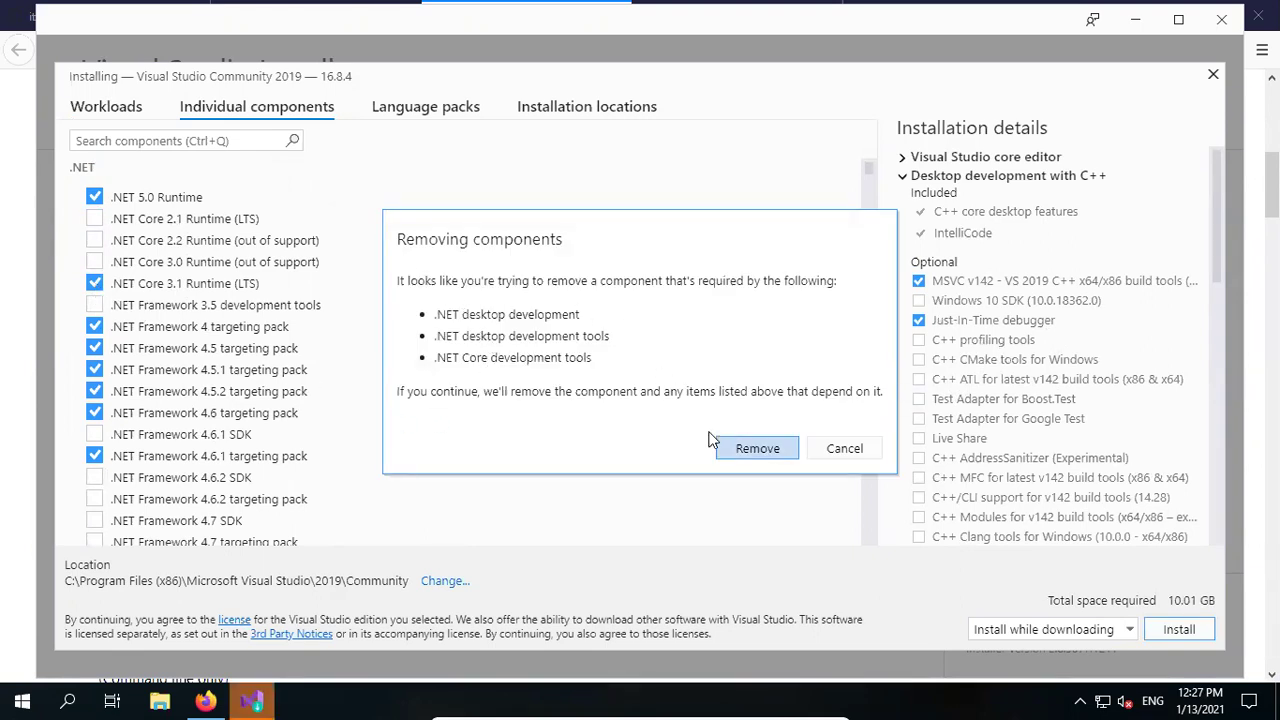
pyautogui.click(844, 449)
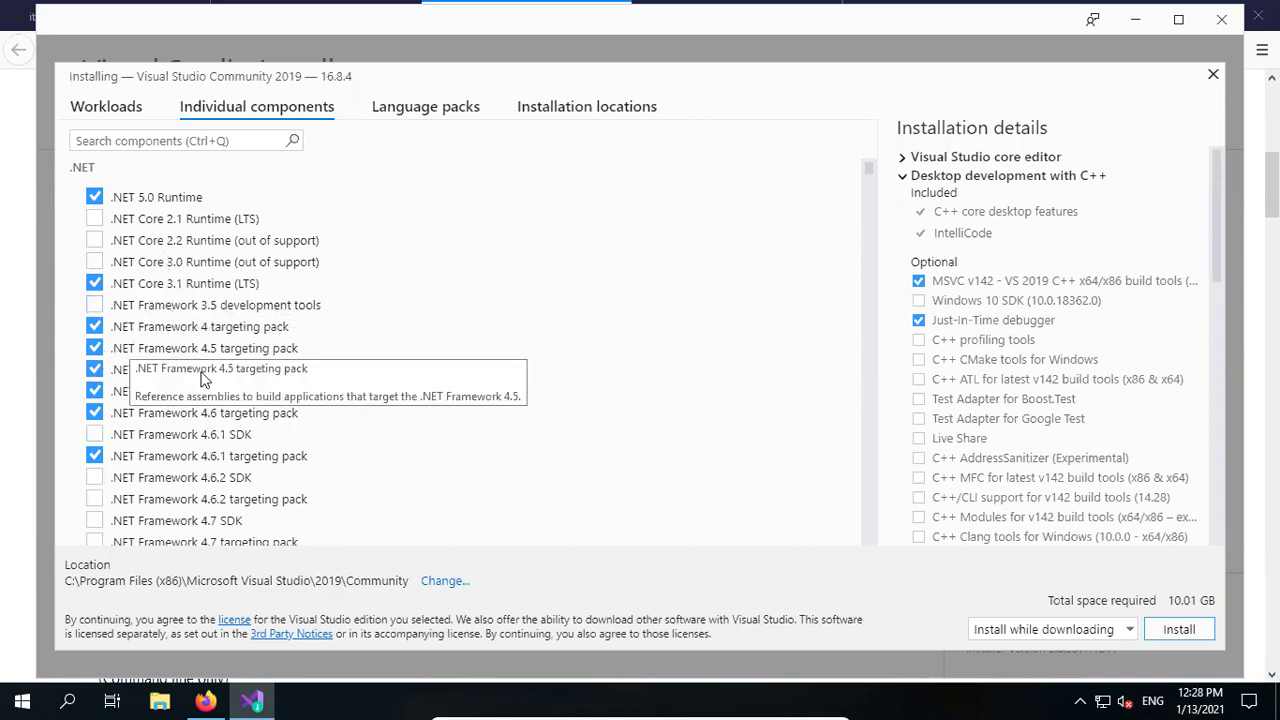
# - Exclude ML.NET Model Builder (Preview) from the .NET individual components
pyautogui.scroll(-2, 160, 360)
pyautogui.scroll(2, 148, 322)
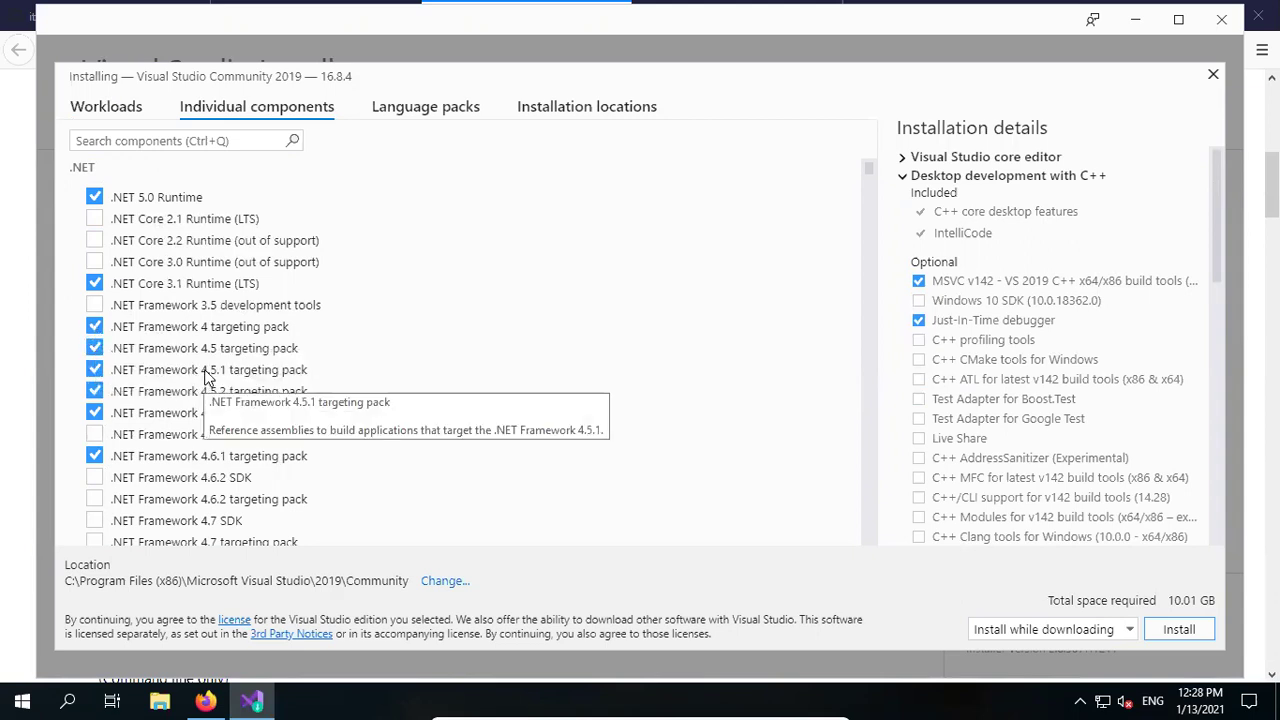
pyautogui.scroll(-3, 245, 392)
pyautogui.scroll(-2, 298, 416)
pyautogui.scroll(-2, 244, 422)
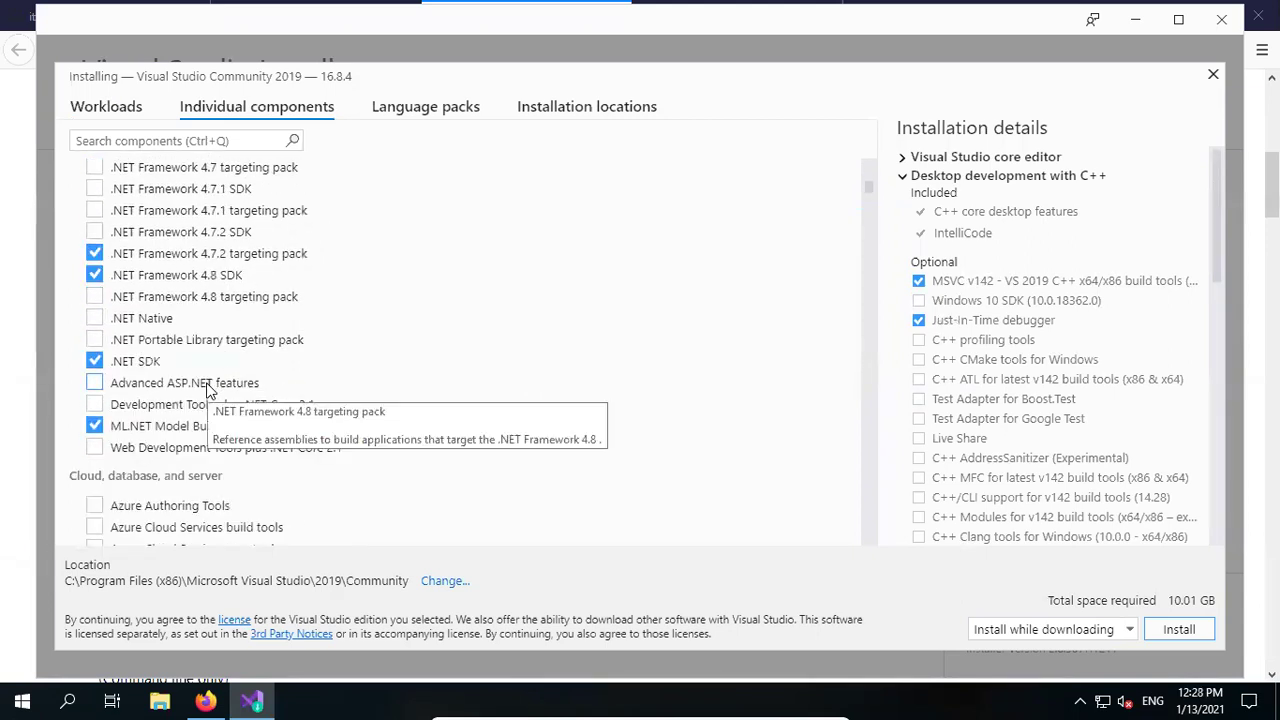
pyautogui.scroll(-2, 212, 380)
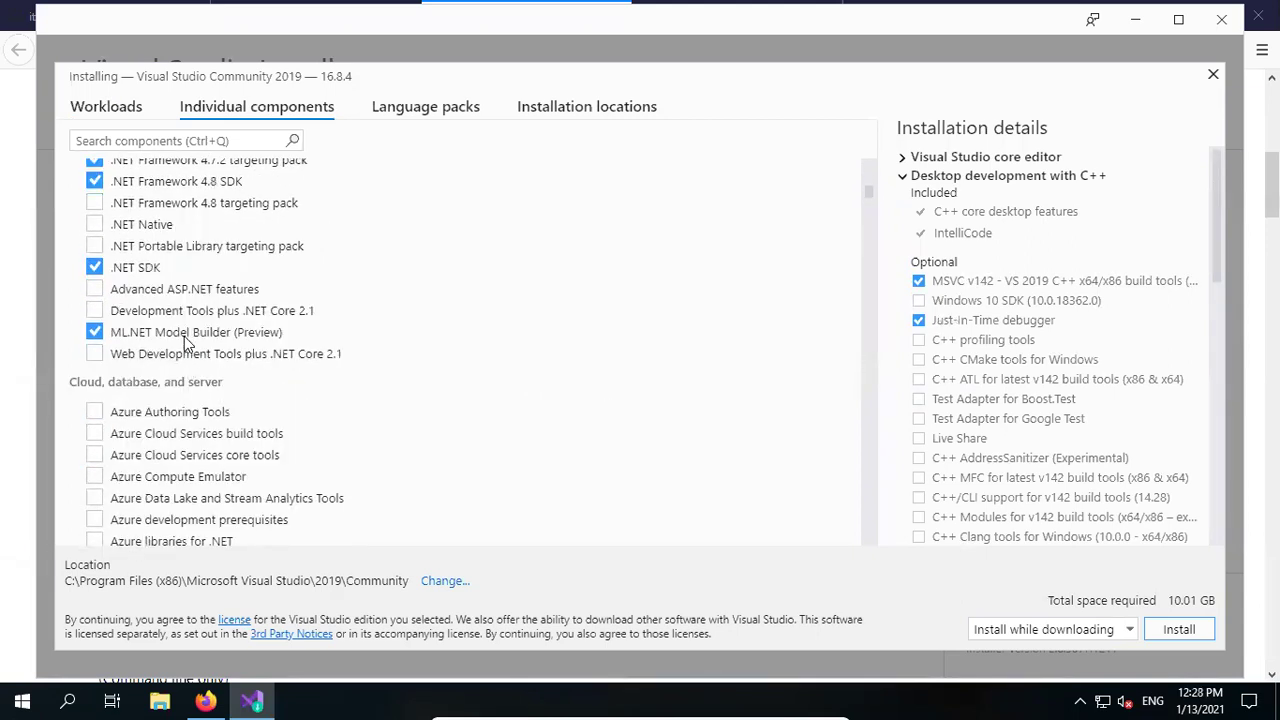
pyautogui.scroll(-2, 316, 390)
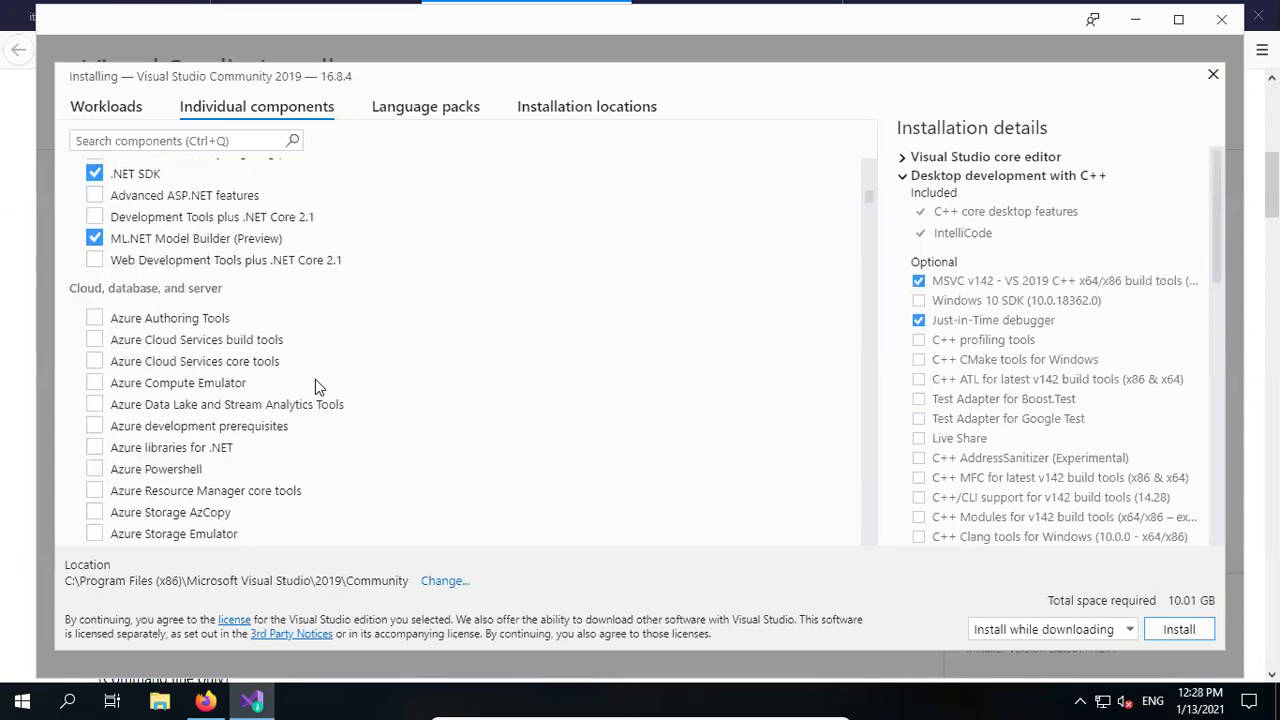
pyautogui.scroll(-2, 315, 385)
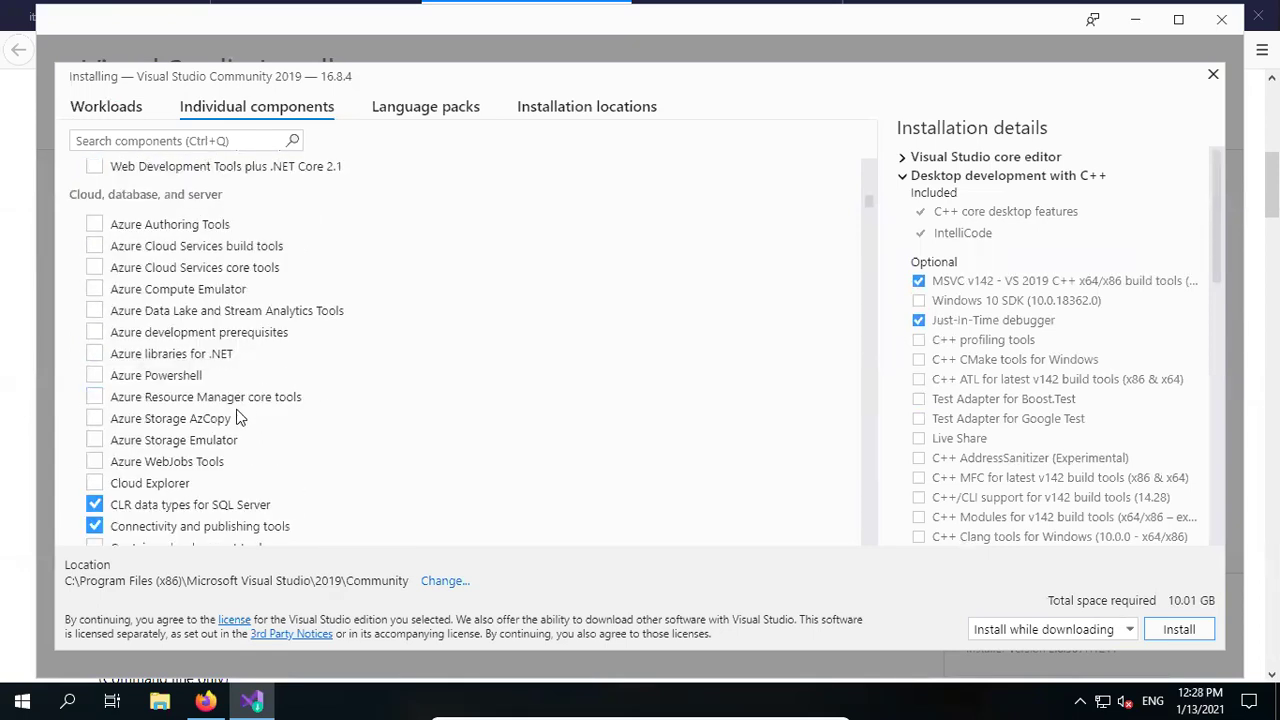
pyautogui.scroll(6, 240, 414)
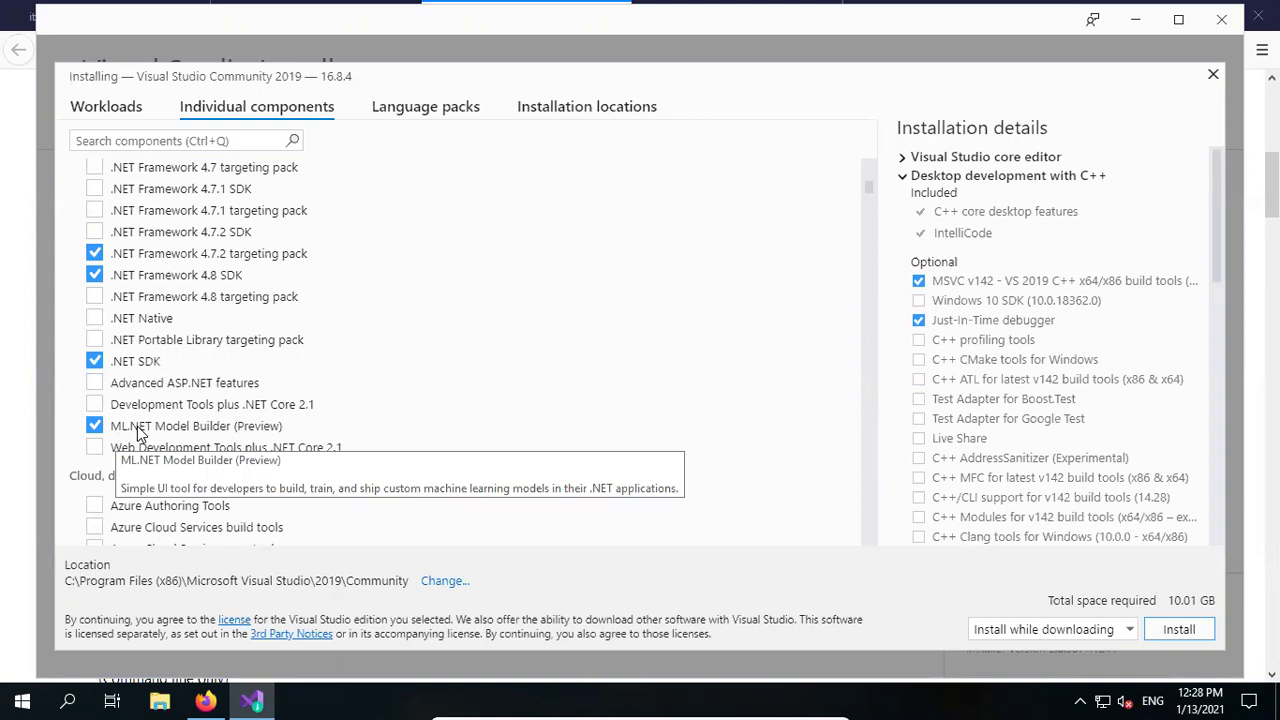
pyautogui.click(93, 428)
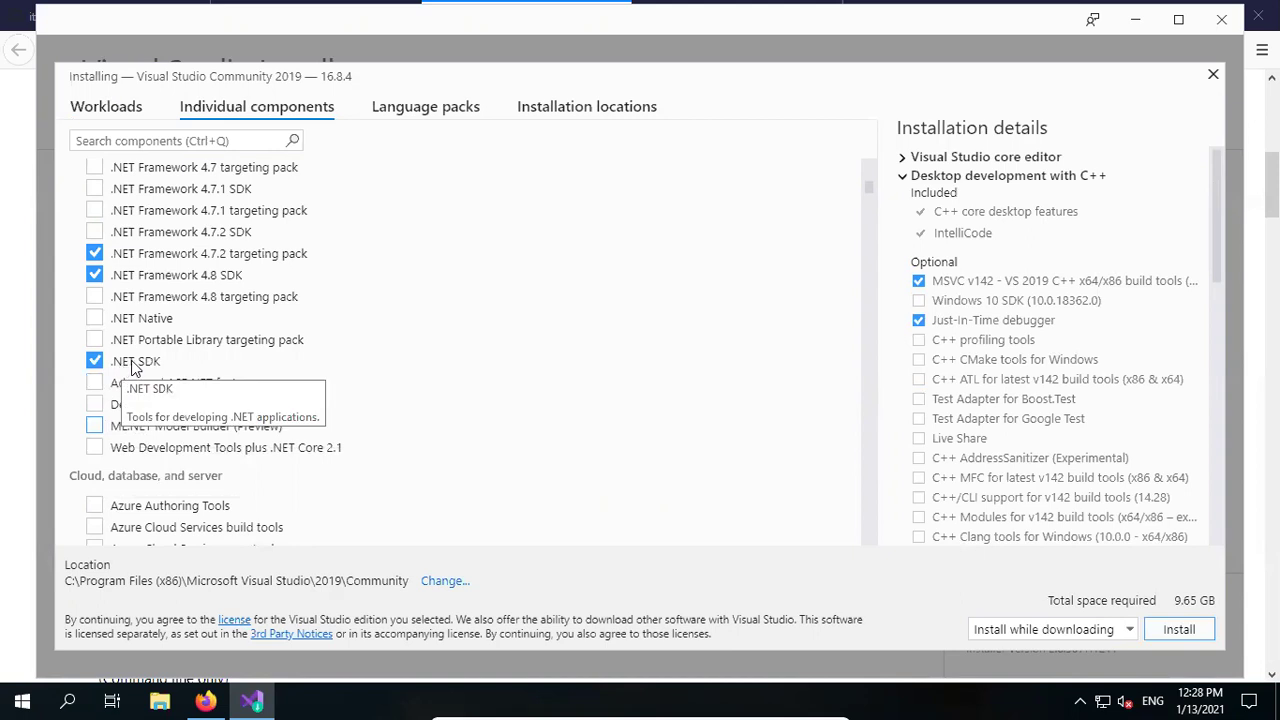
# - Try to exclude CLR data types for SQL Server from the cloud, database, and server components
pyautogui.scroll(-8, 481, 437)
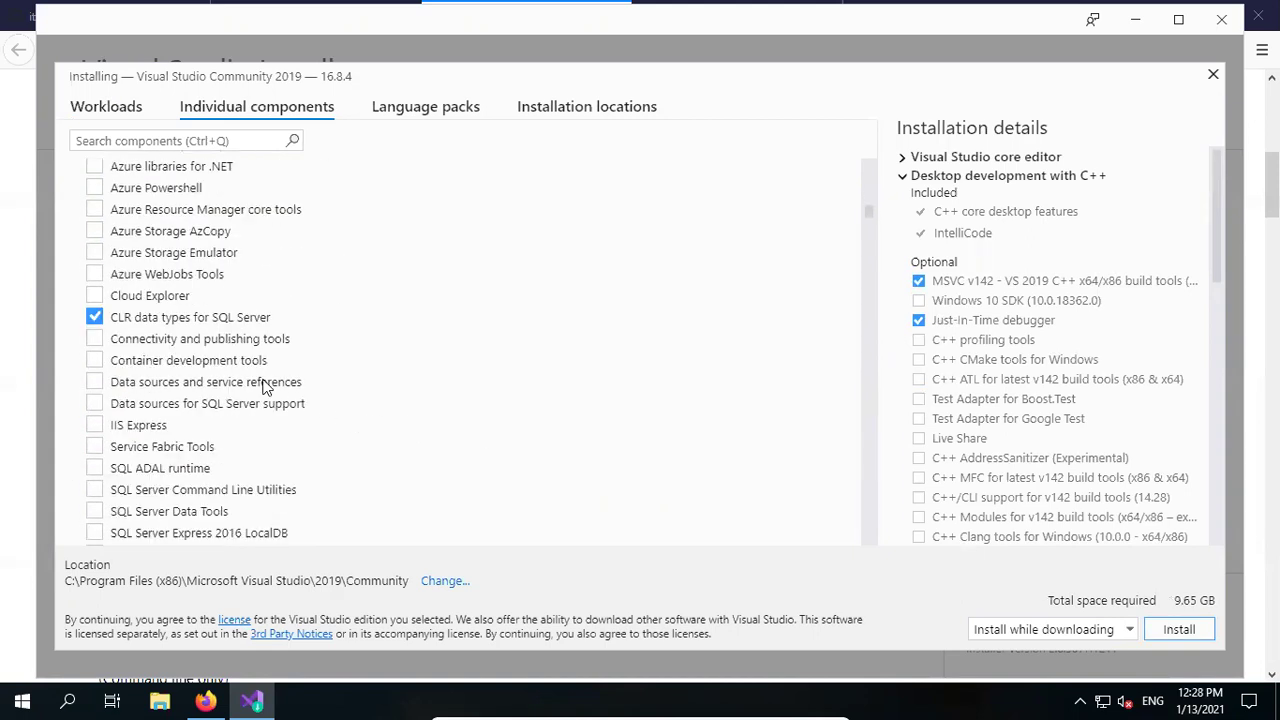
pyautogui.click(96, 318)
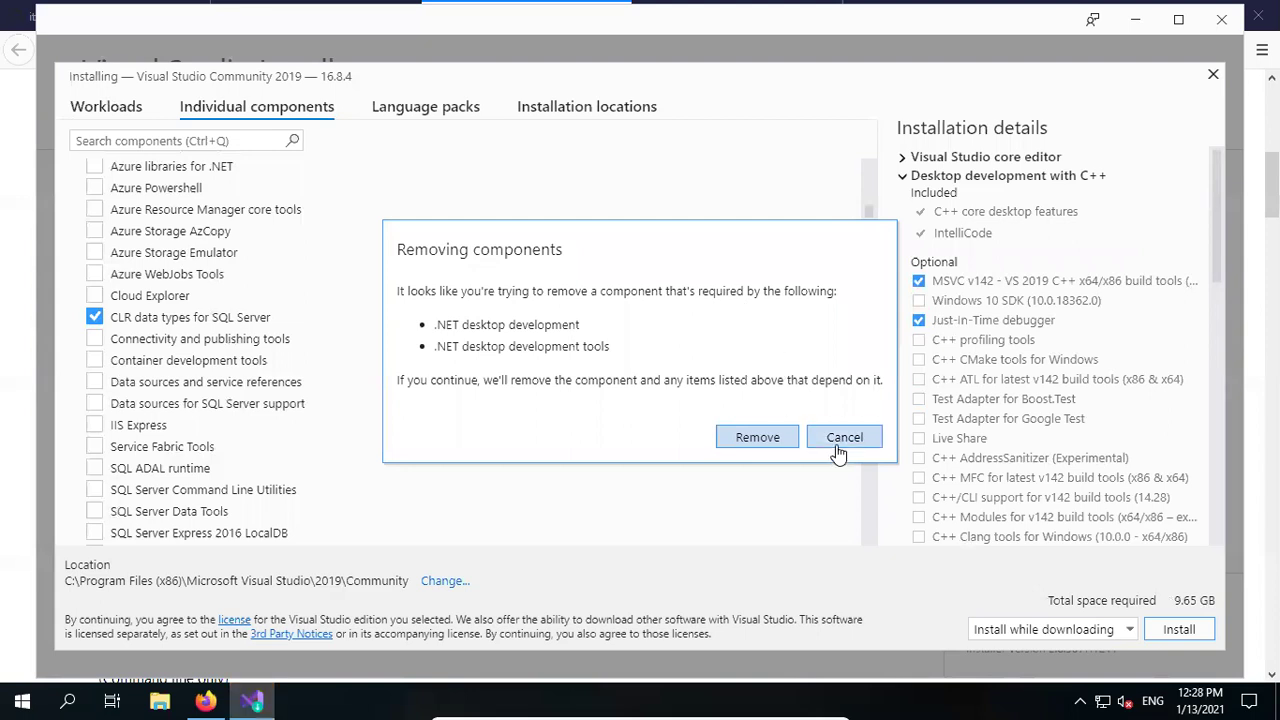
pyautogui.click(786, 440)
# - Exclude F# language support from the development activities, together with the .NET Core development tools that depend on it
pyautogui.scroll(-8, 551, 391)
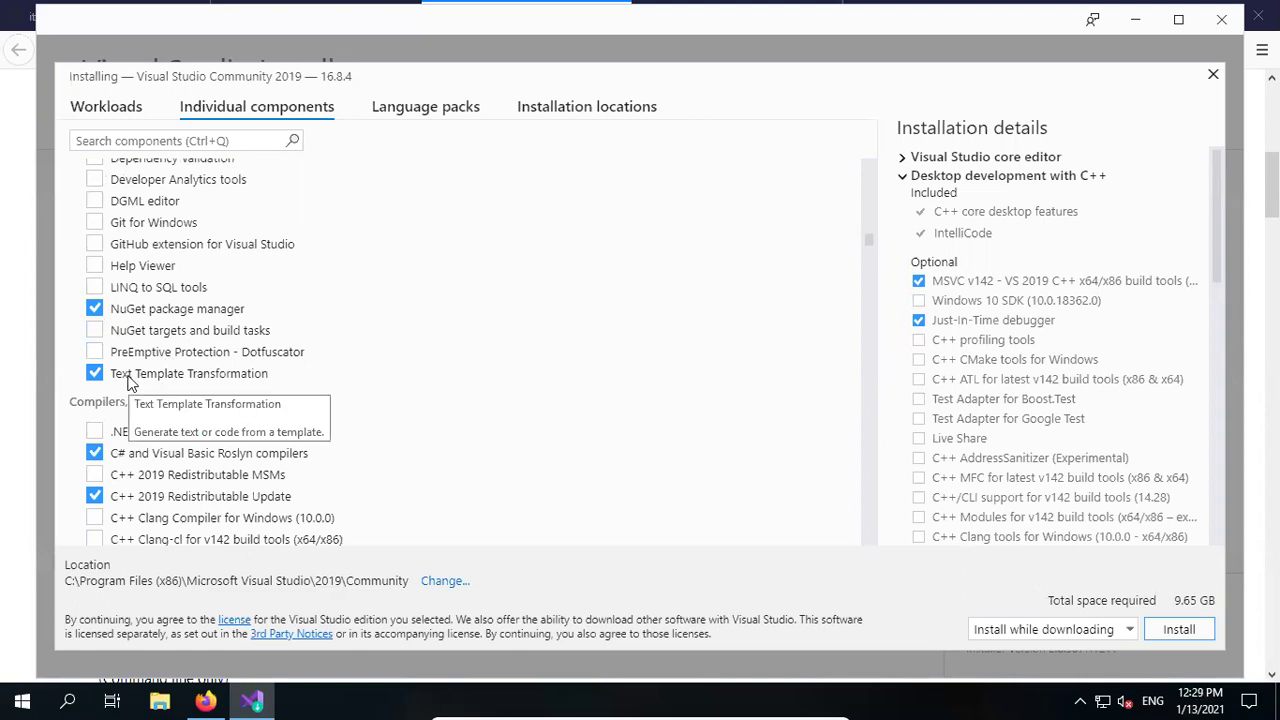
pyautogui.scroll(-2, 127, 380)
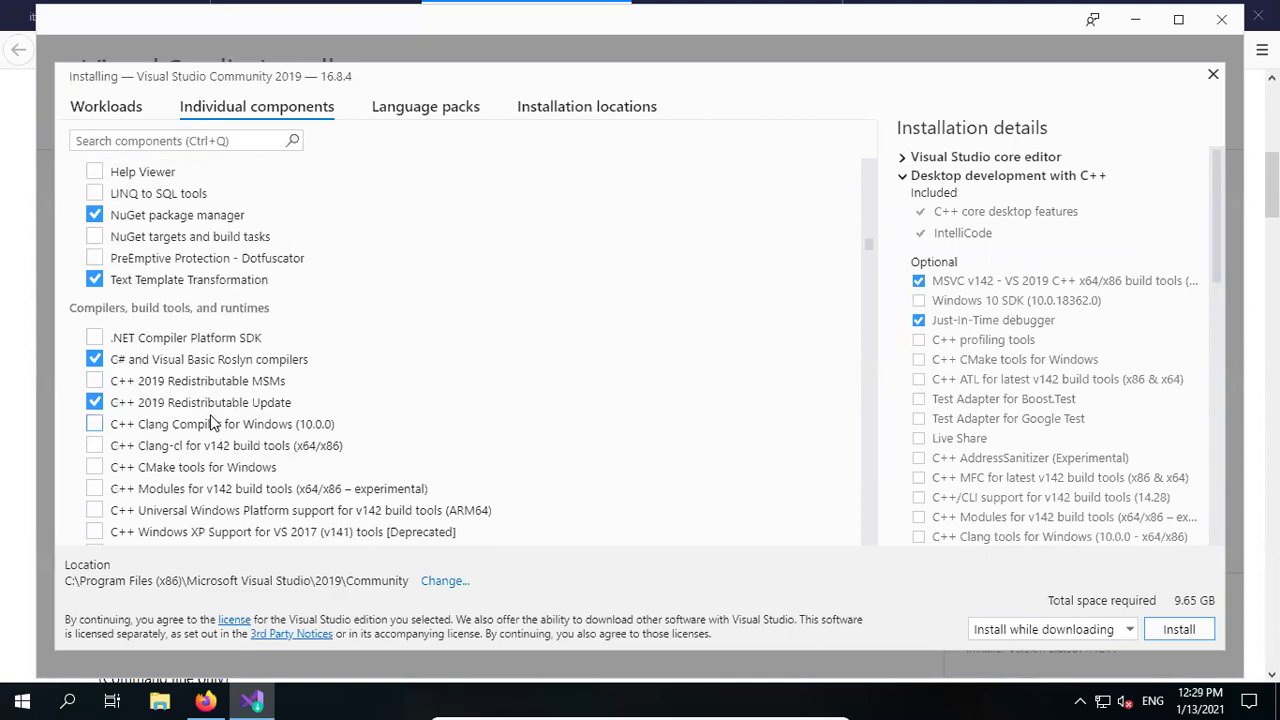
pyautogui.scroll(-2, 300, 375)
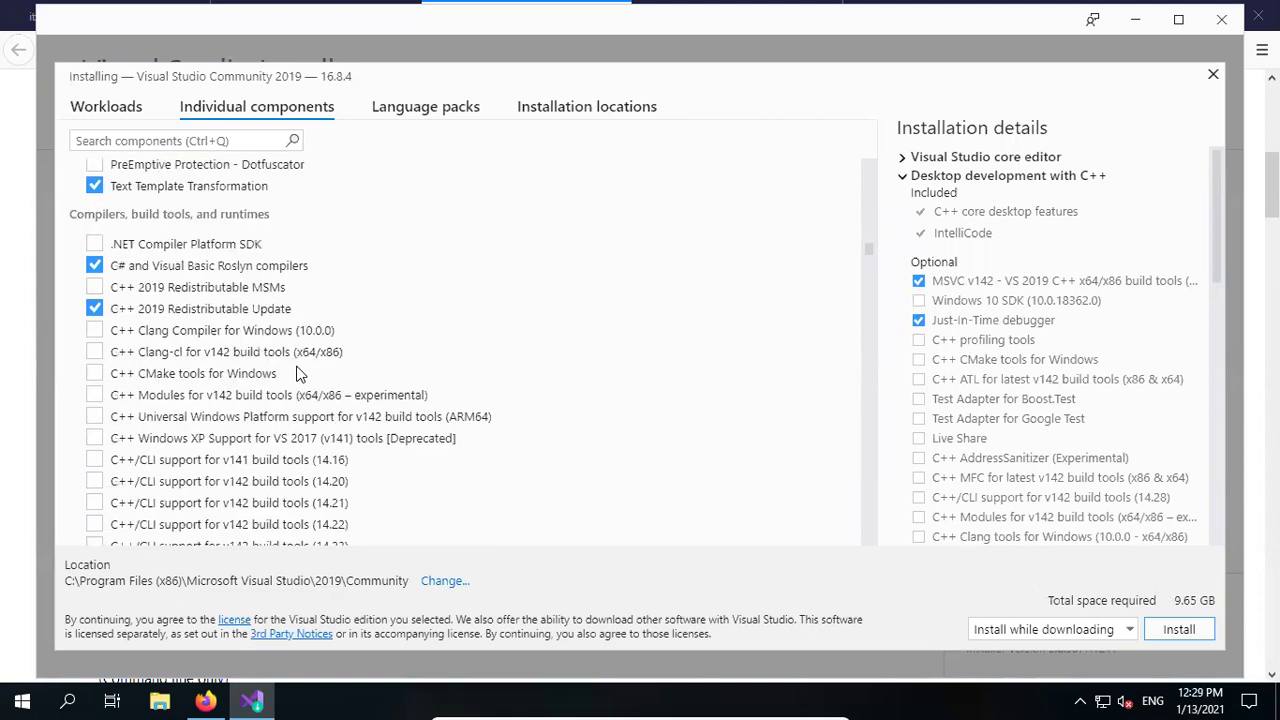
pyautogui.scroll(-10, 303, 378)
pyautogui.scroll(-20, 305, 398)
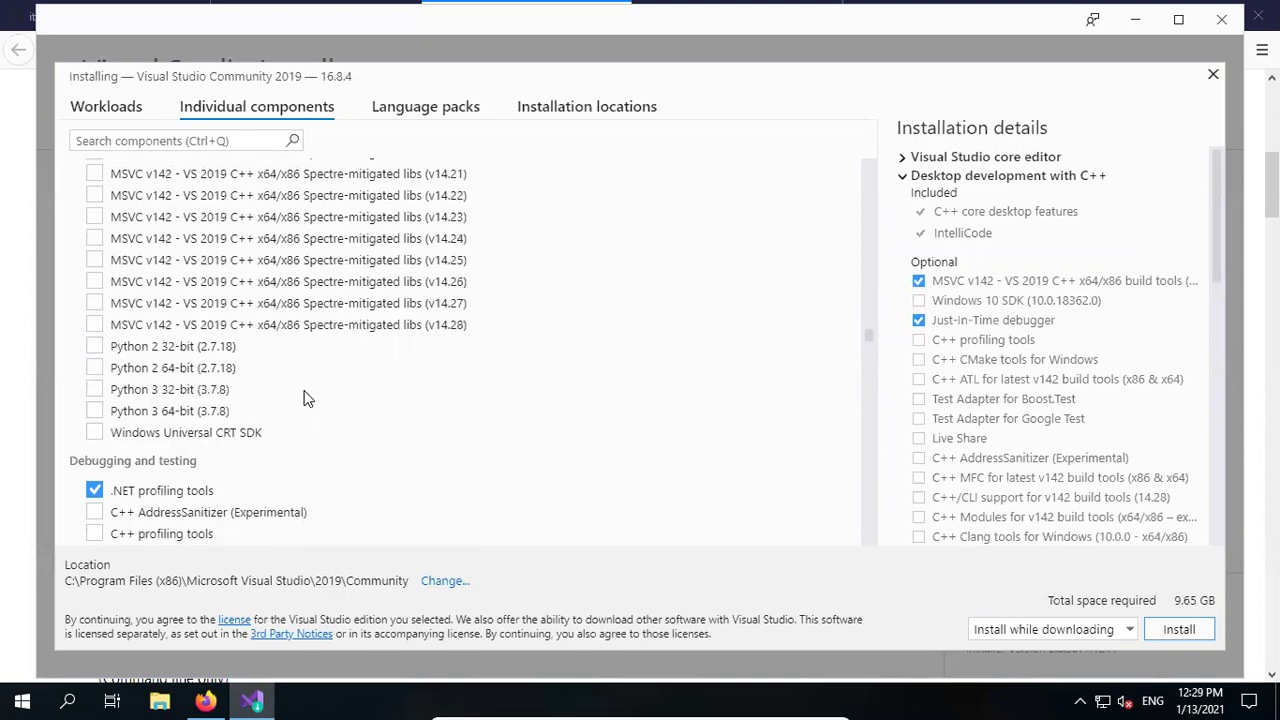
pyautogui.scroll(4, 306, 399)
pyautogui.scroll(-6, 338, 426)
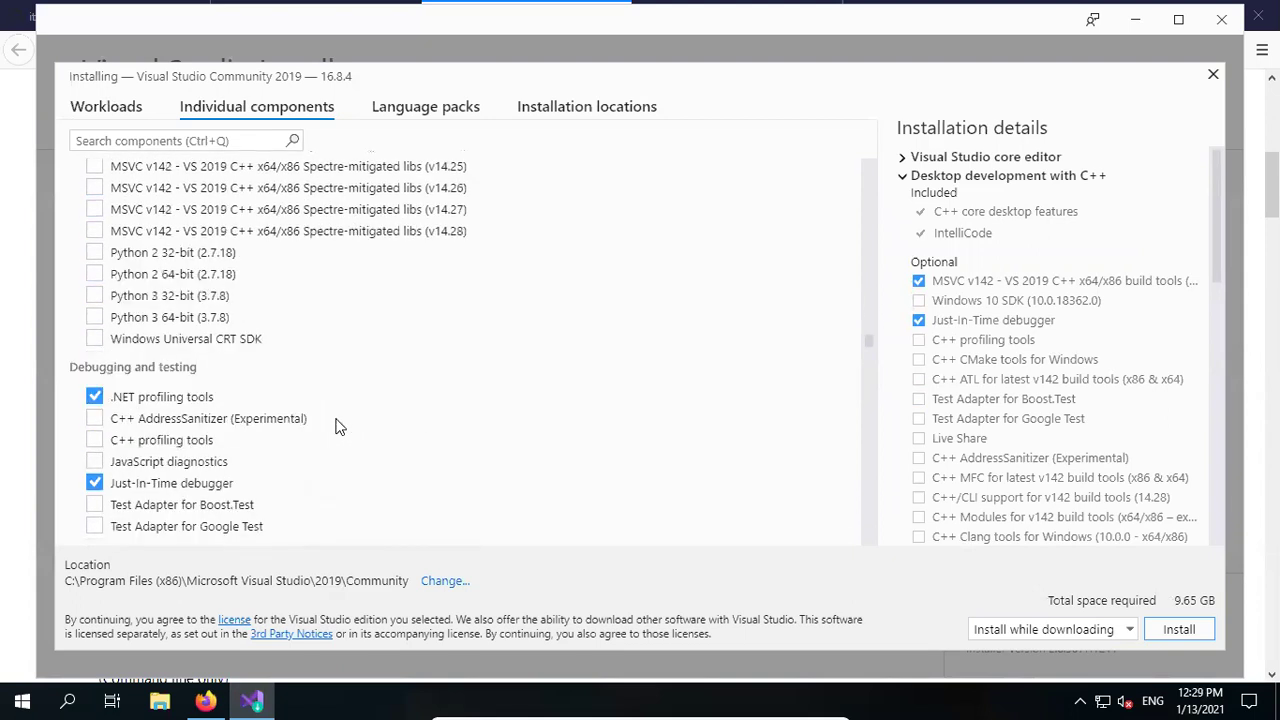
pyautogui.scroll(-2, 338, 426)
pyautogui.scroll(-6, 338, 426)
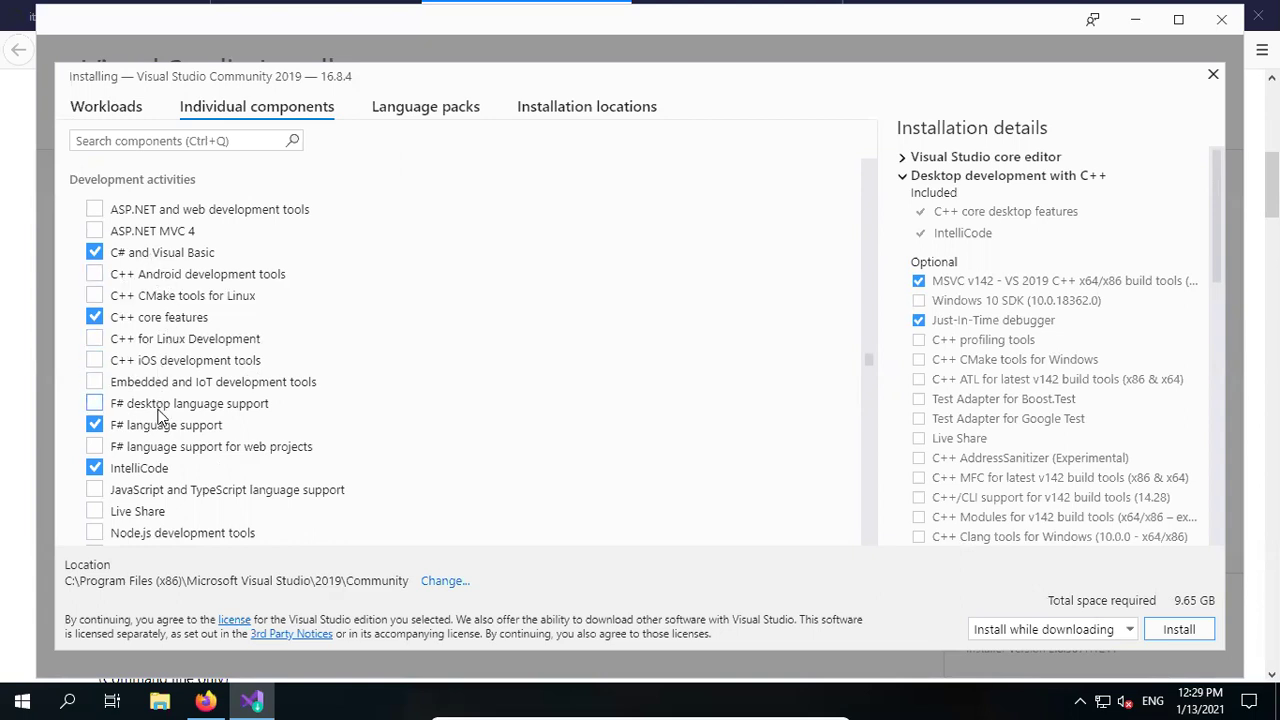
pyautogui.click(94, 424)
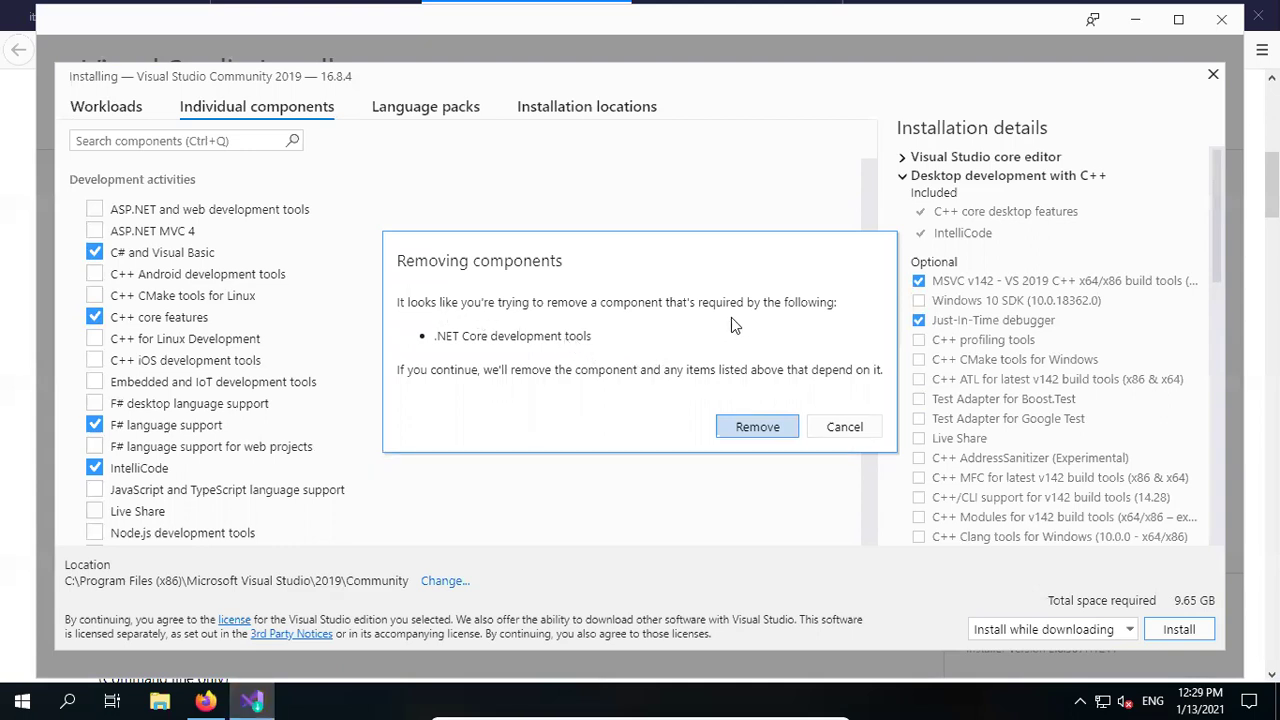
pyautogui.click(744, 427)
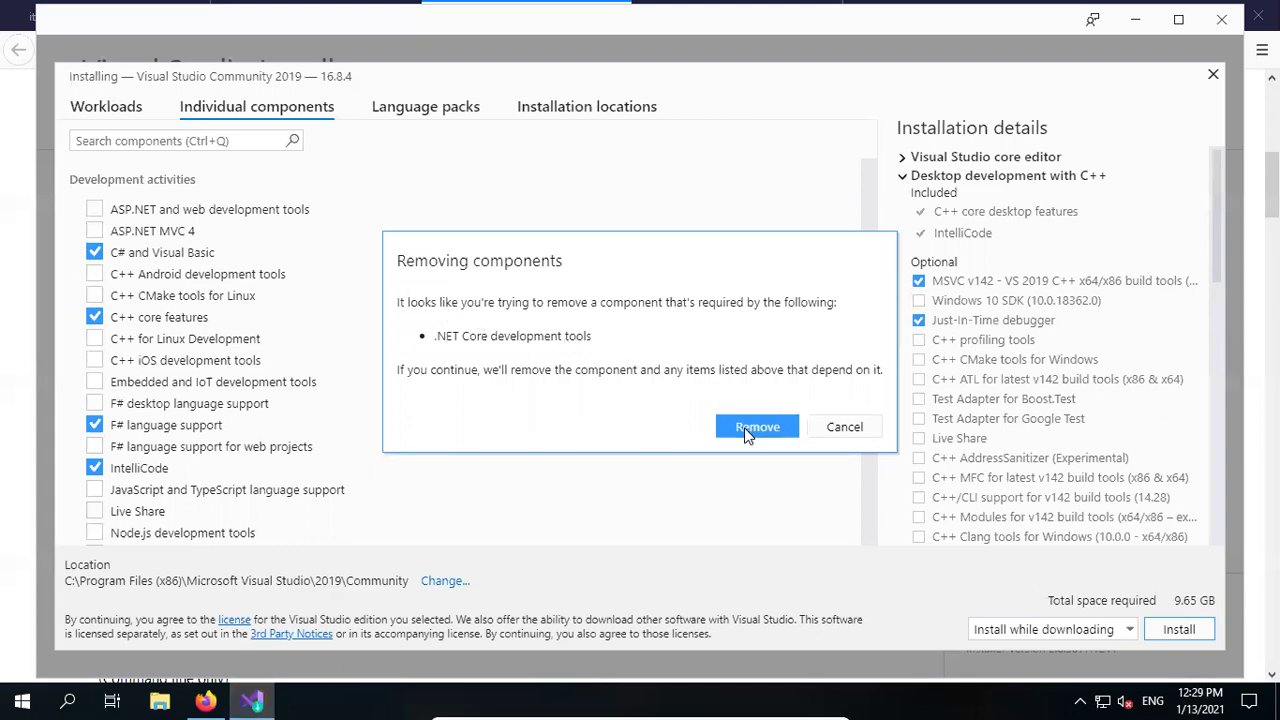
# - Exclude Entity Framework 6 tools from the individual components, keeping Windows 10 SDK (10.0.19041.0) selected
pyautogui.scroll(-4, 183, 428)
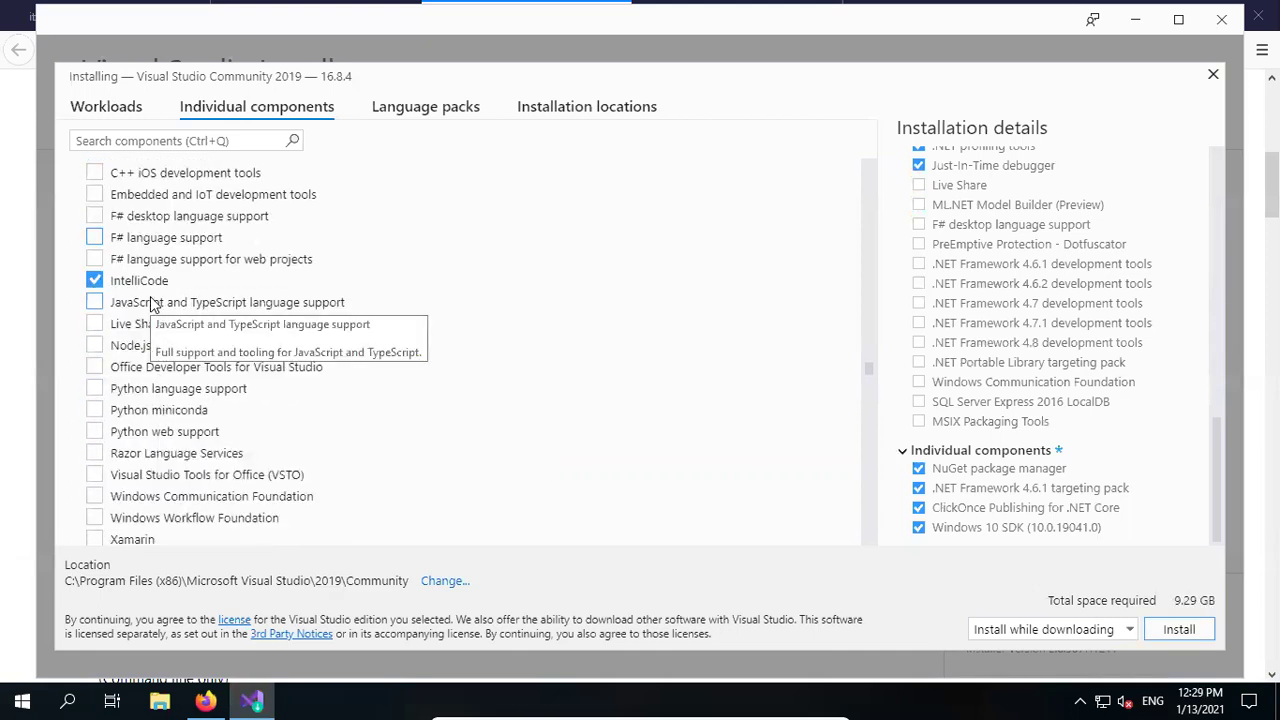
pyautogui.scroll(2, 150, 305)
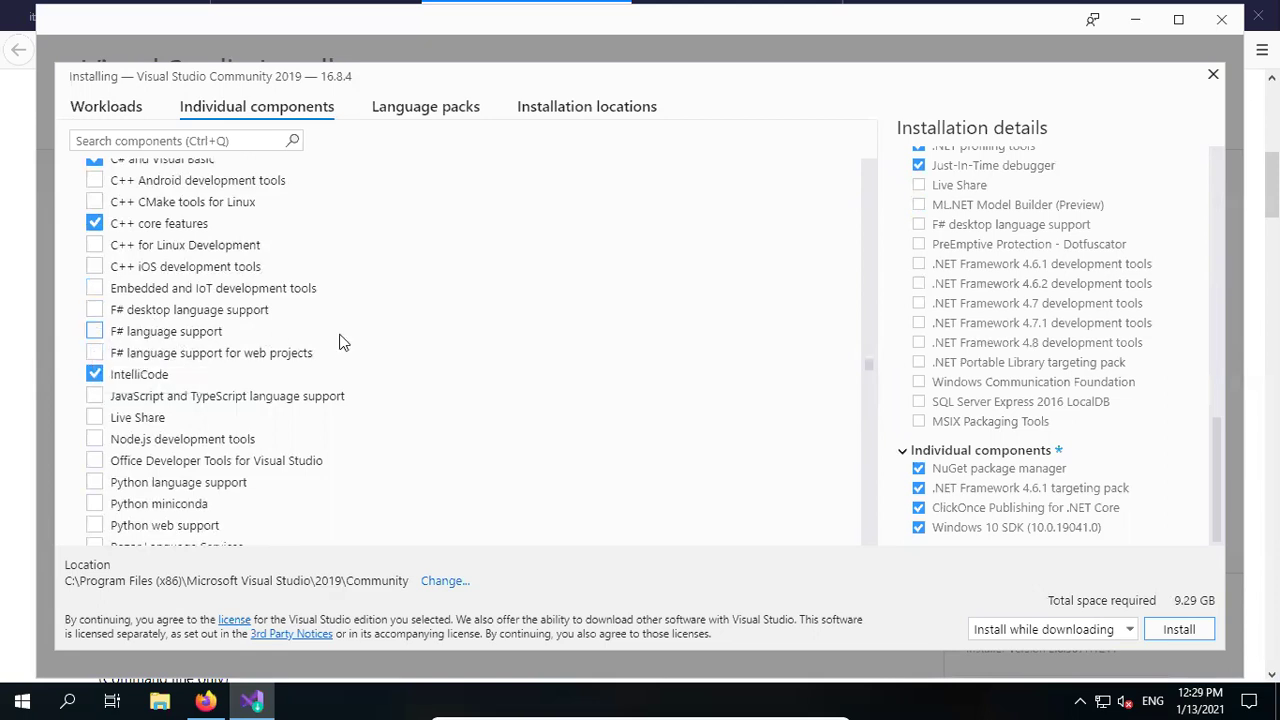
pyautogui.scroll(-15, 390, 371)
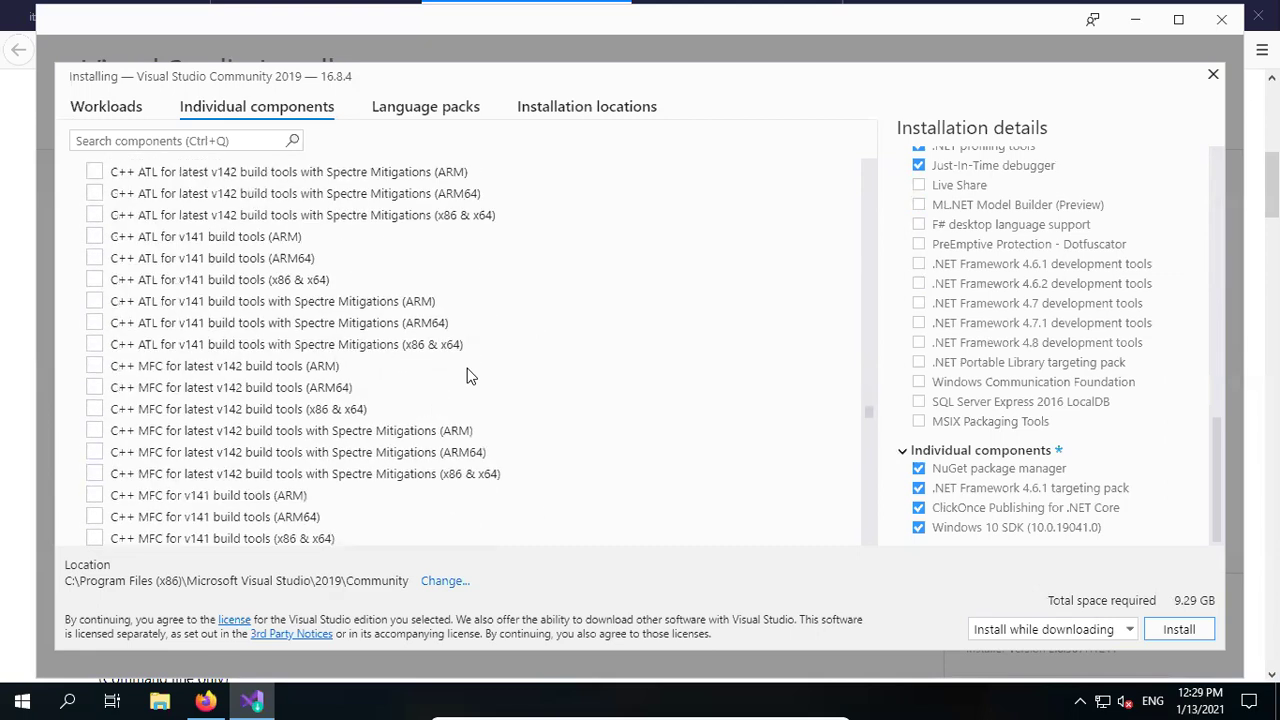
pyautogui.scroll(-5, 470, 376)
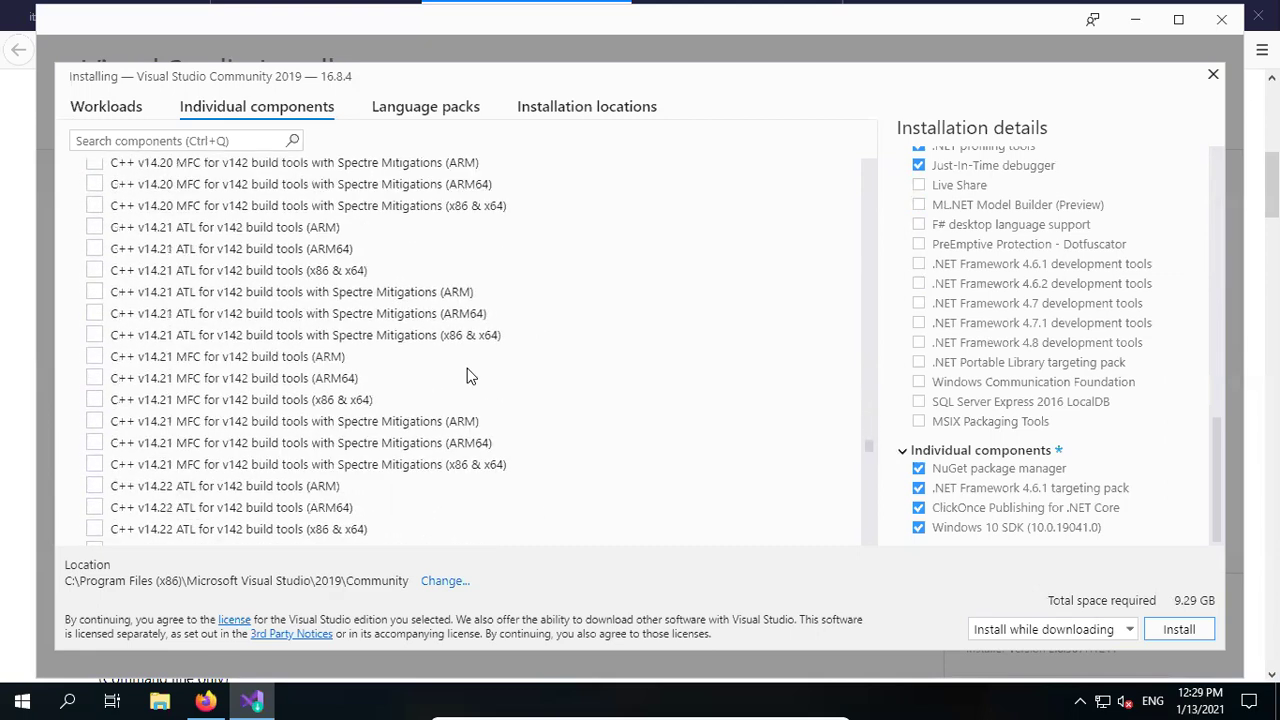
pyautogui.scroll(-20, 470, 376)
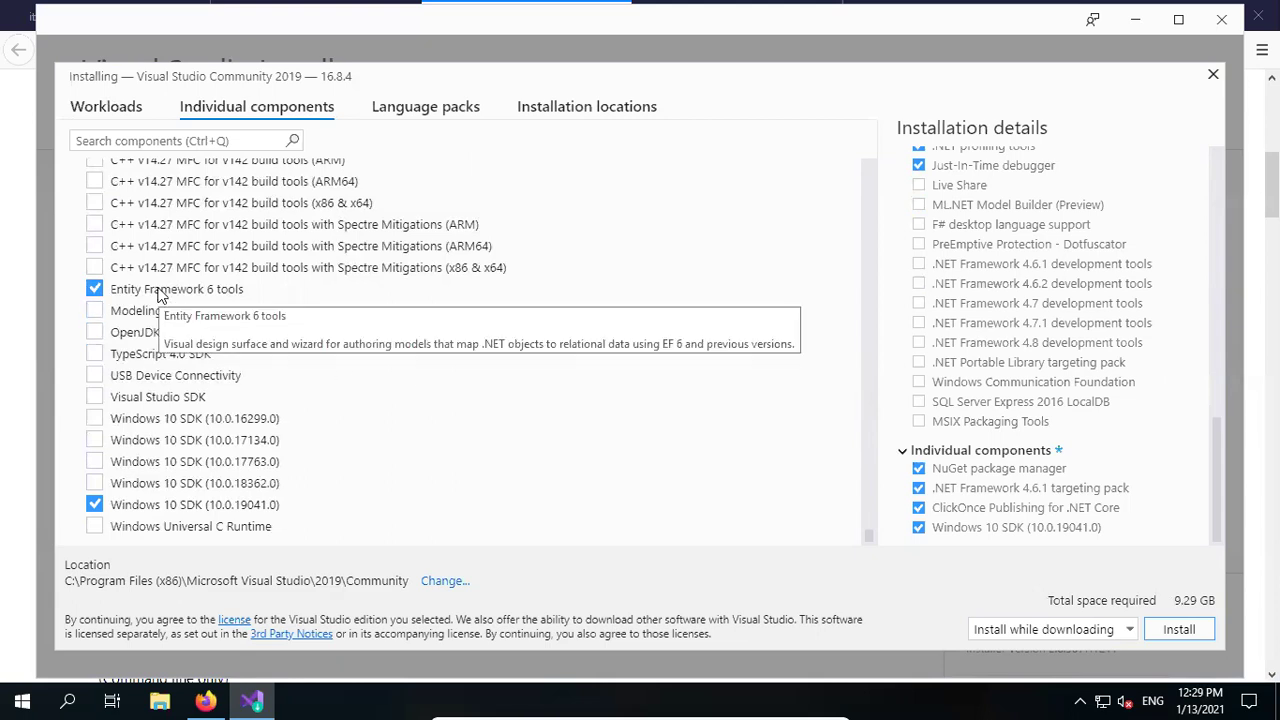
pyautogui.click(97, 292)
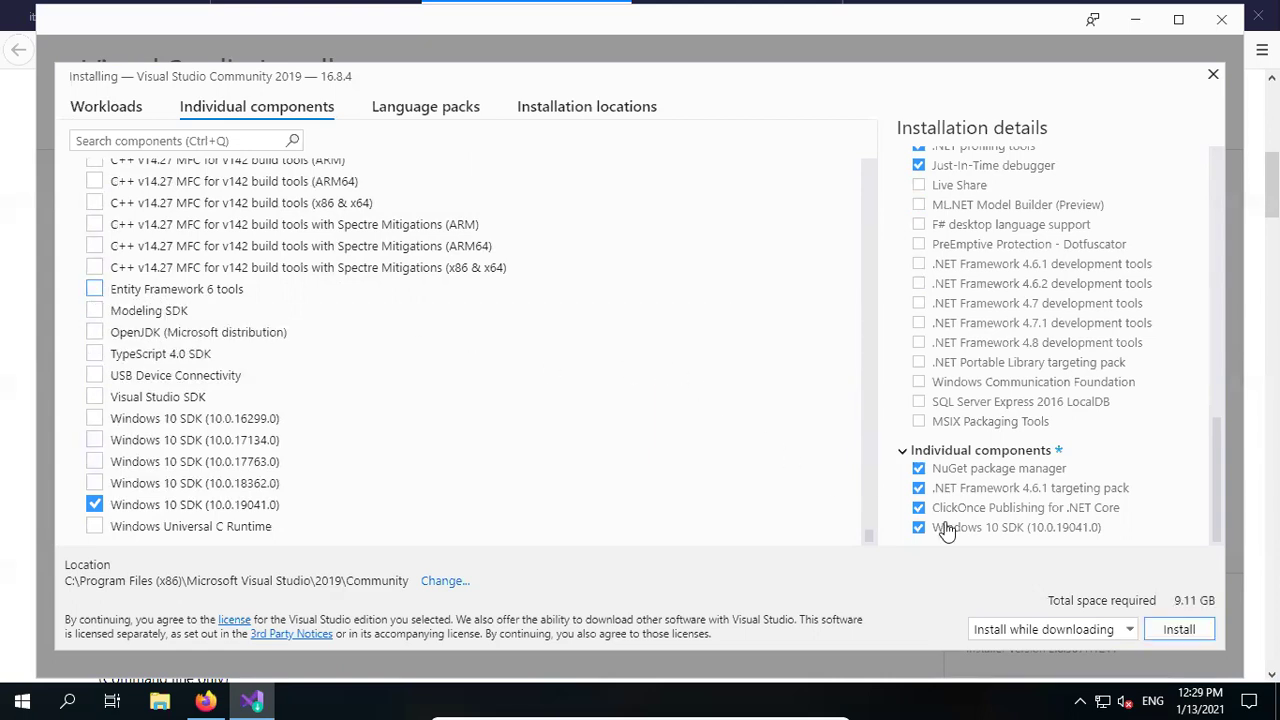
# - Install Visual Studio Community 2019 with the chosen components and close the installer when the installation has succeeded
pyautogui.click(1176, 632)
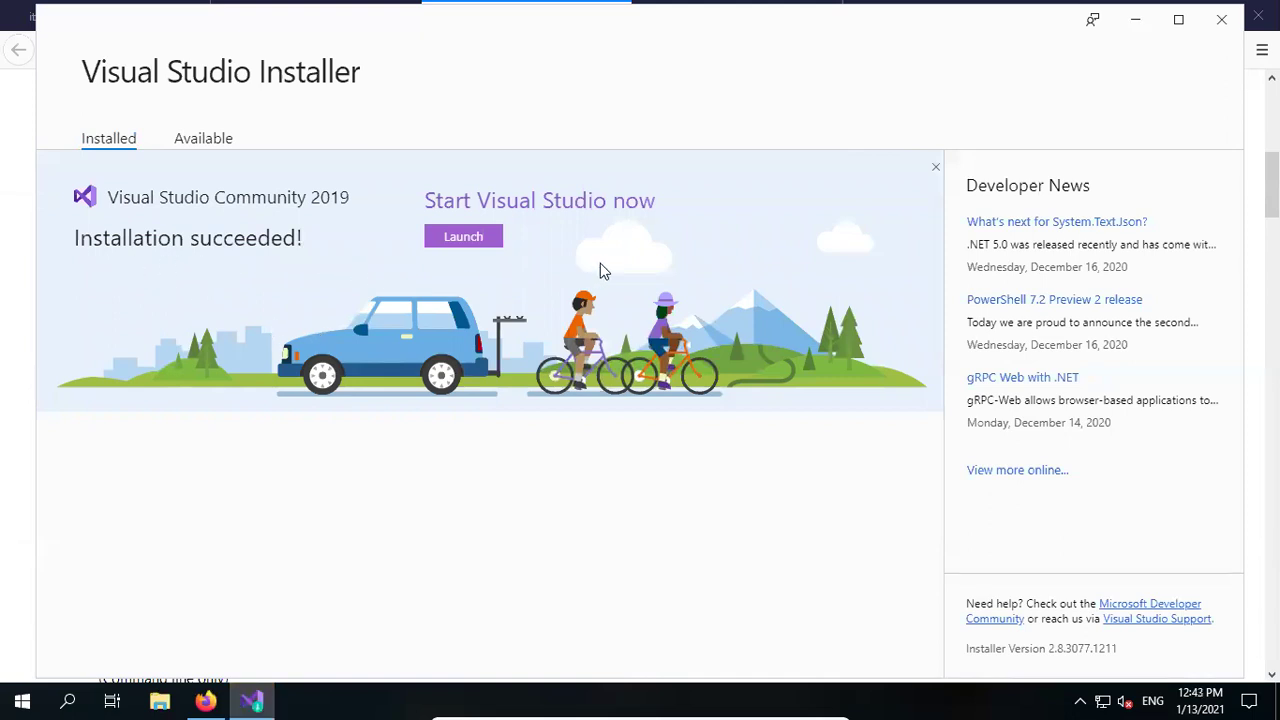
pyautogui.click(1219, 24)
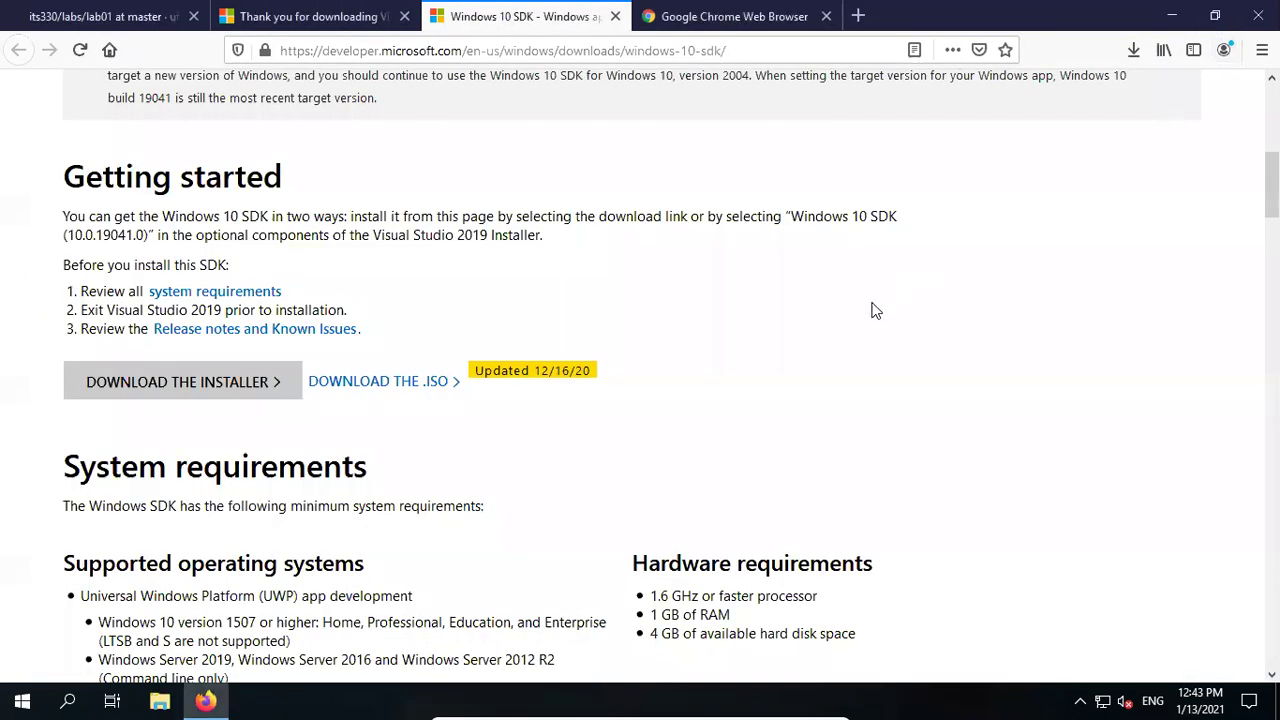
# - Return to the lab01 GitHub page and open its Python3 and git reference links in new tabs
pyautogui.click(118, 20)
pyautogui.scroll(10, 566, 265)
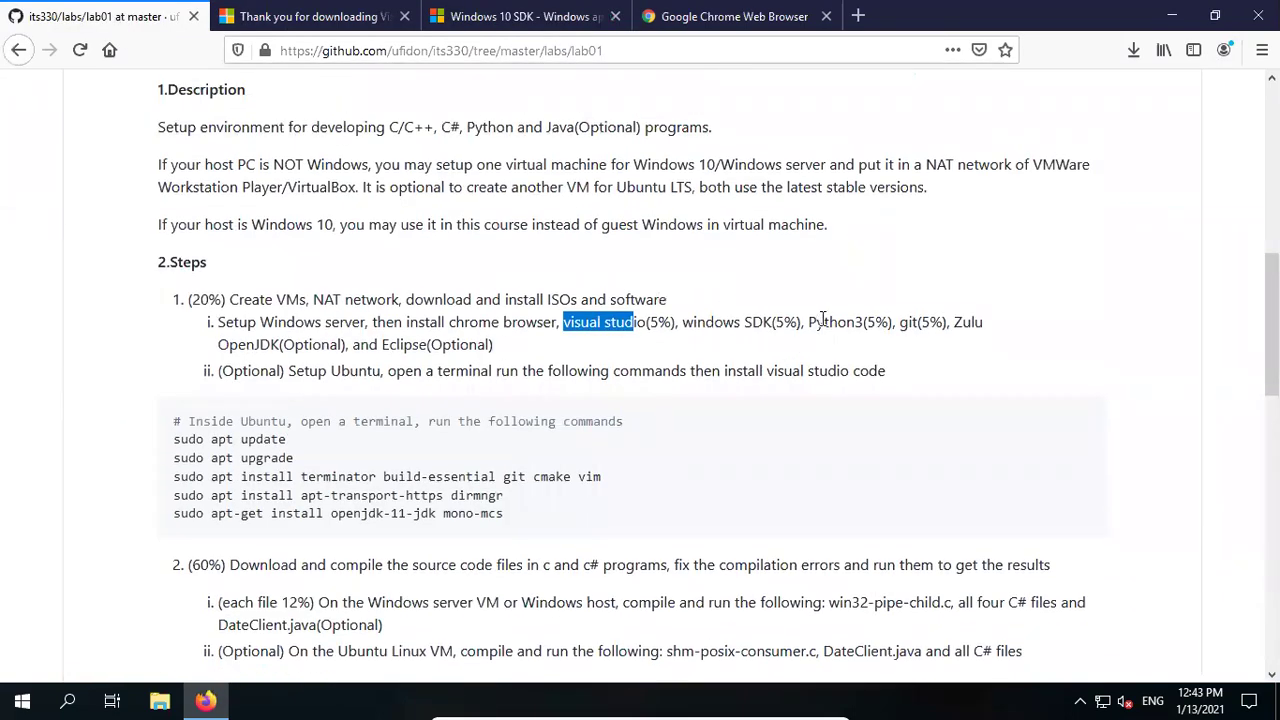
pyautogui.doubleClick(822, 321)
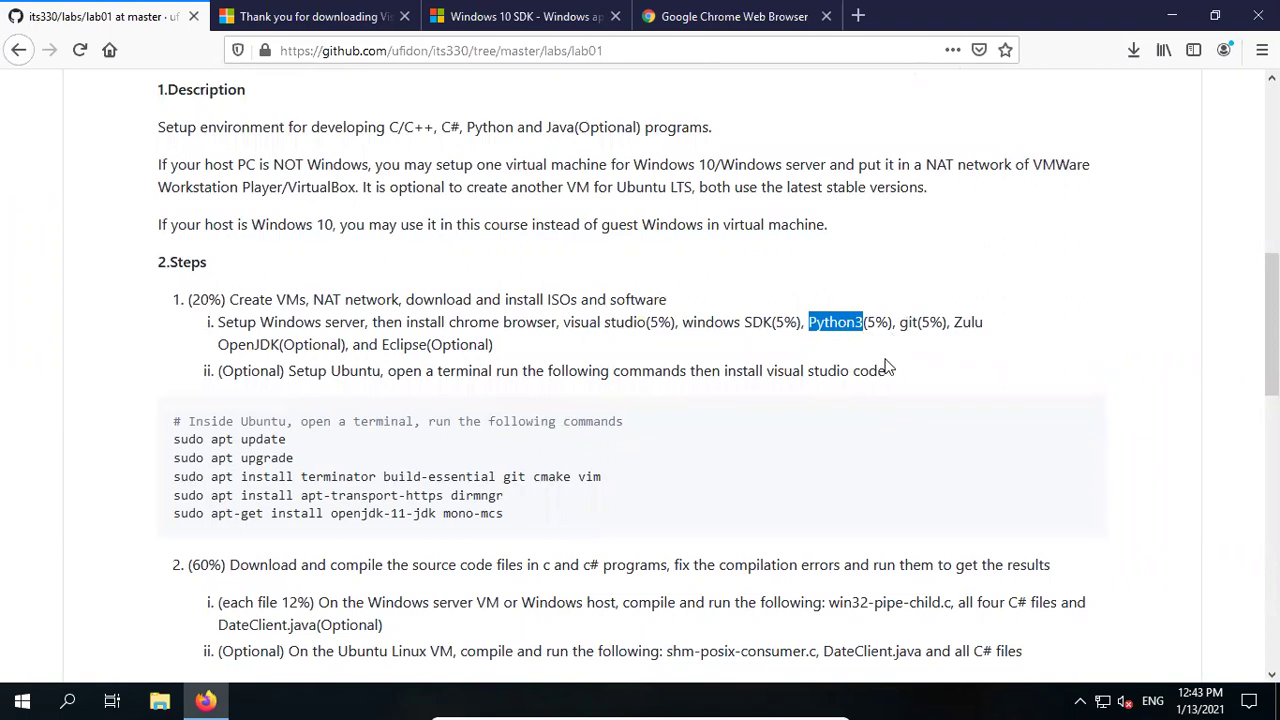
pyautogui.scroll(-10, 886, 366)
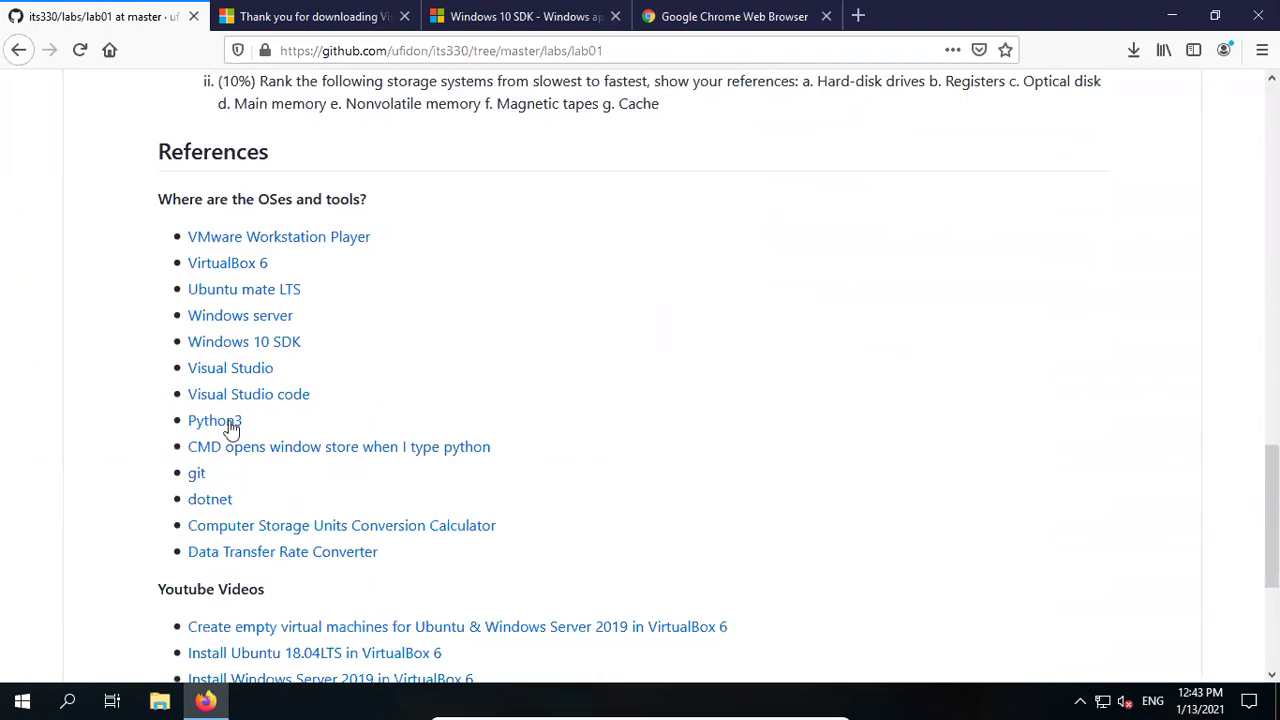
pyautogui.rightClick(212, 421)
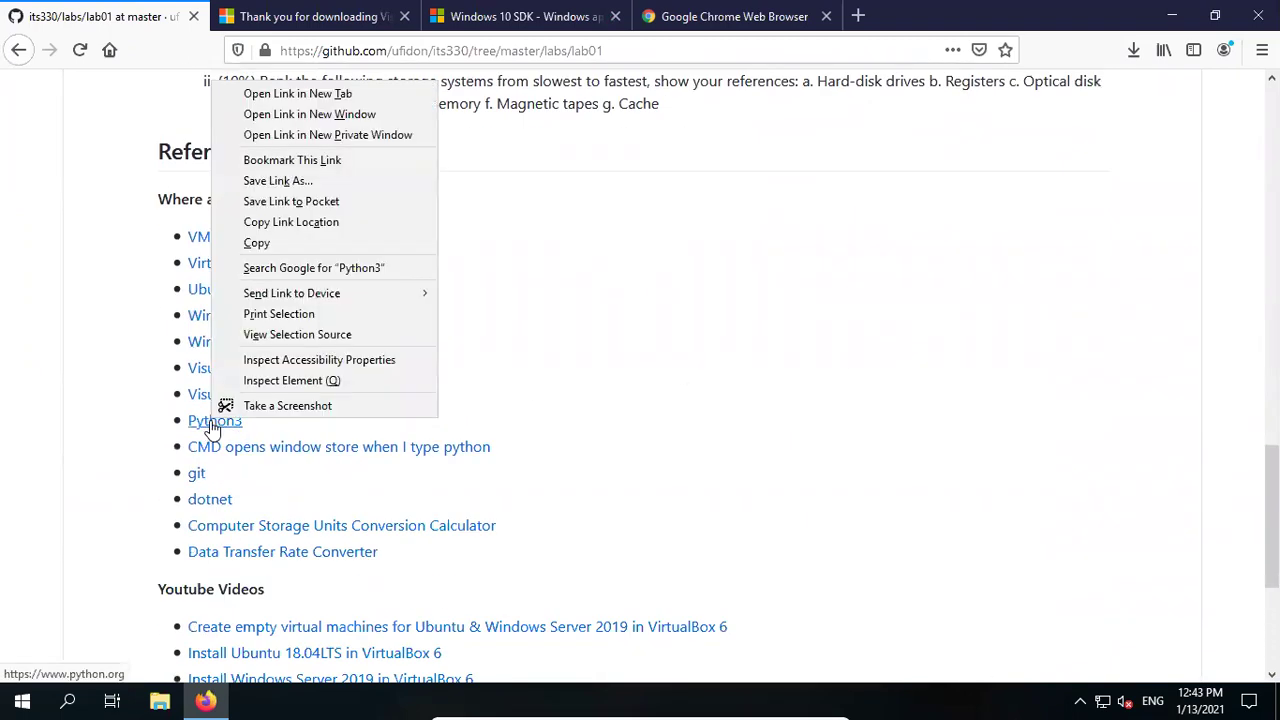
pyautogui.click(358, 95)
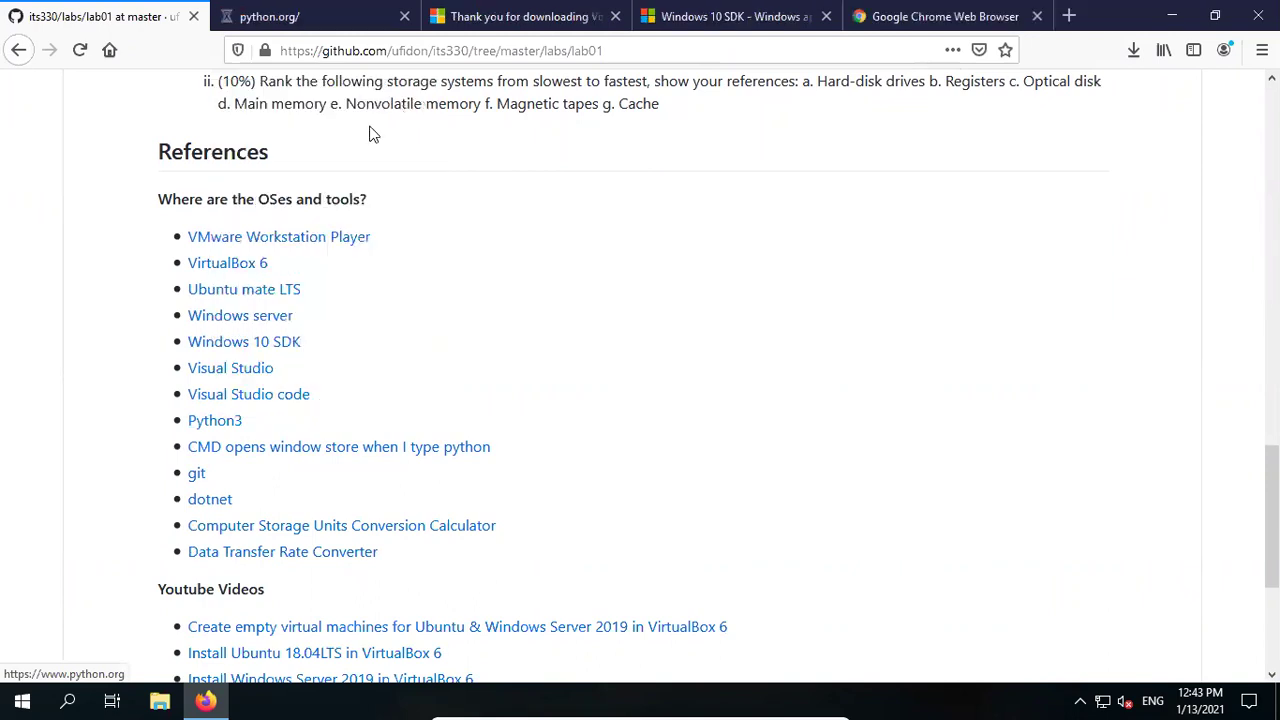
pyautogui.rightClick(196, 472)
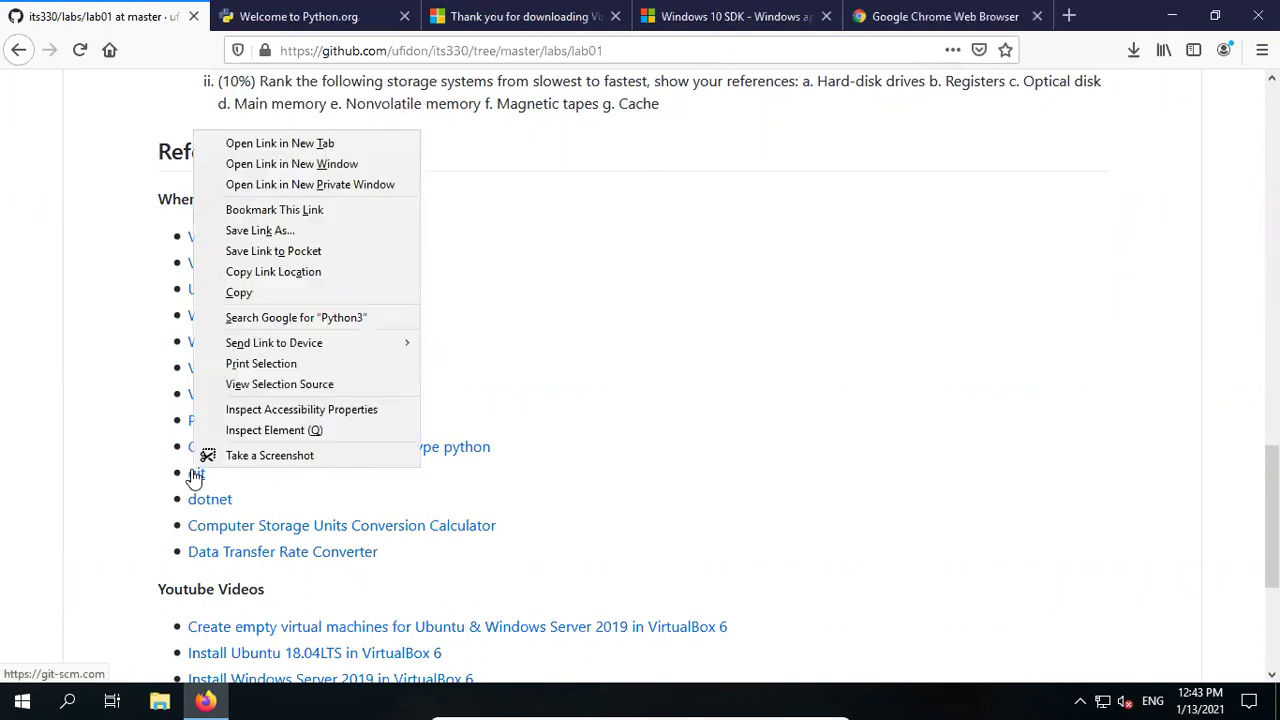
pyautogui.click(377, 143)
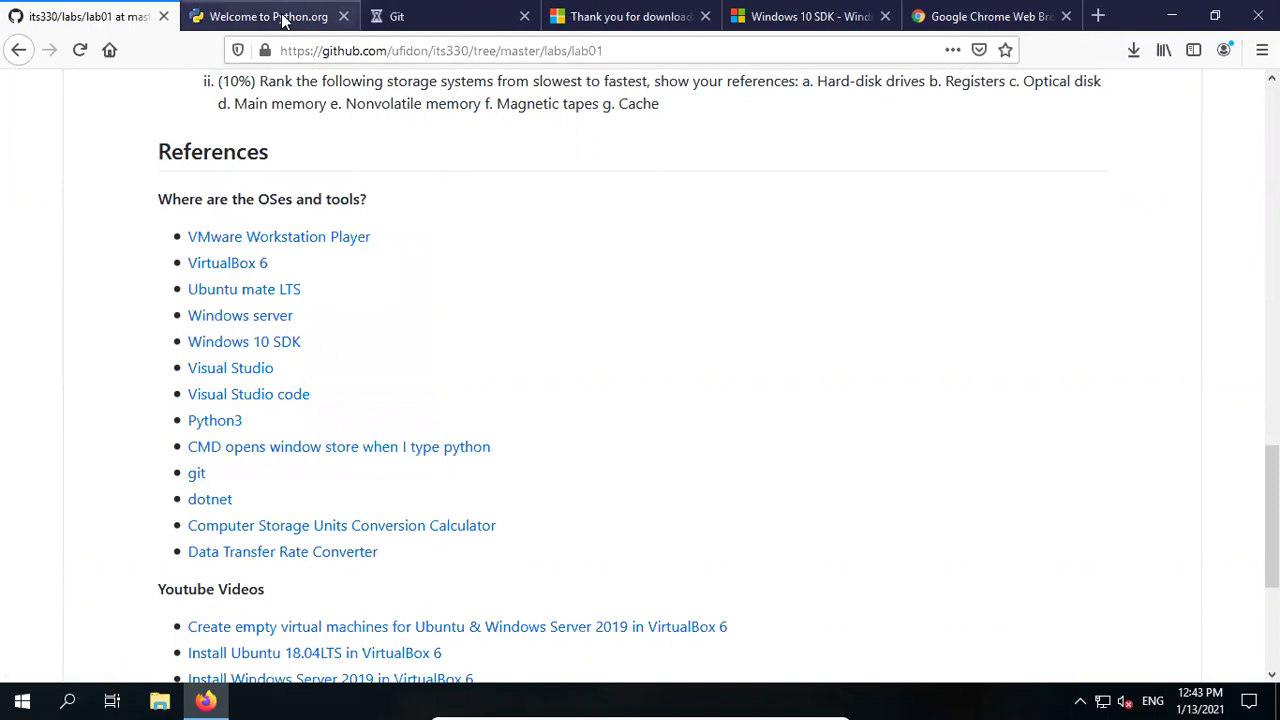
# - Download the Python 3.9.1 Windows installer from python.org and save it in the its330 tools folder
pyautogui.click(283, 20)
pyautogui.moveTo(372, 250)
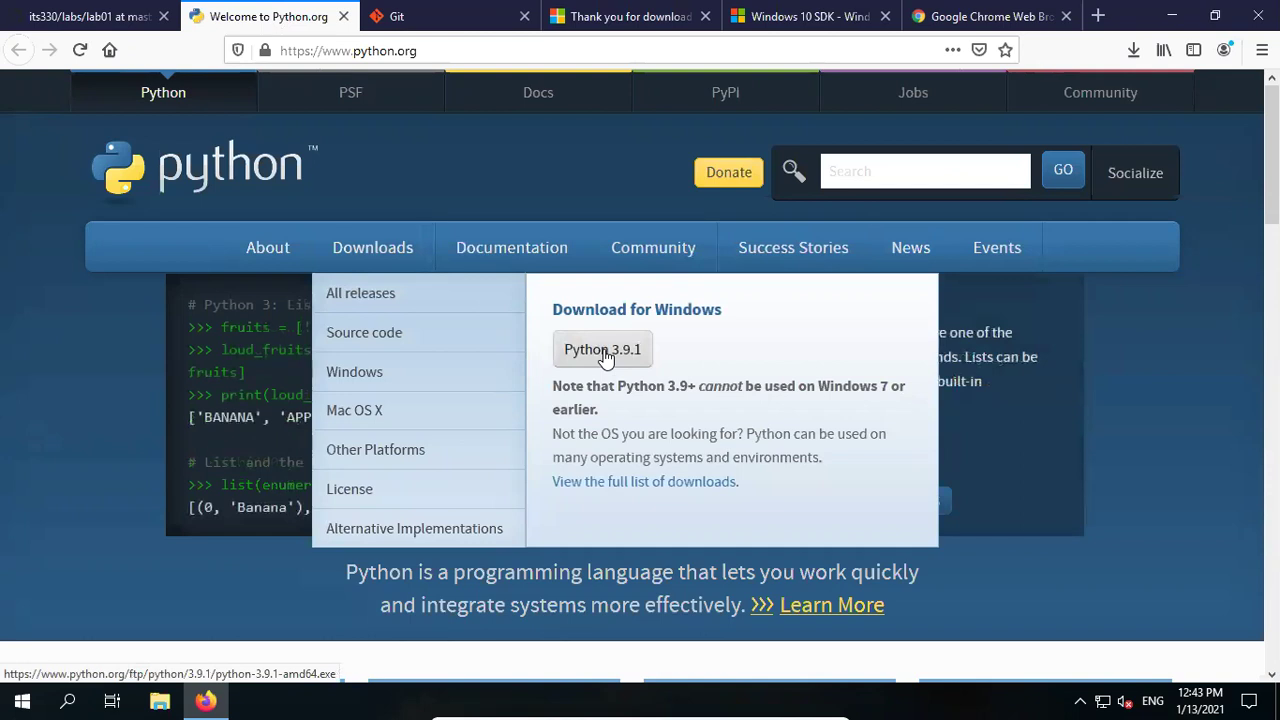
pyautogui.click(603, 350)
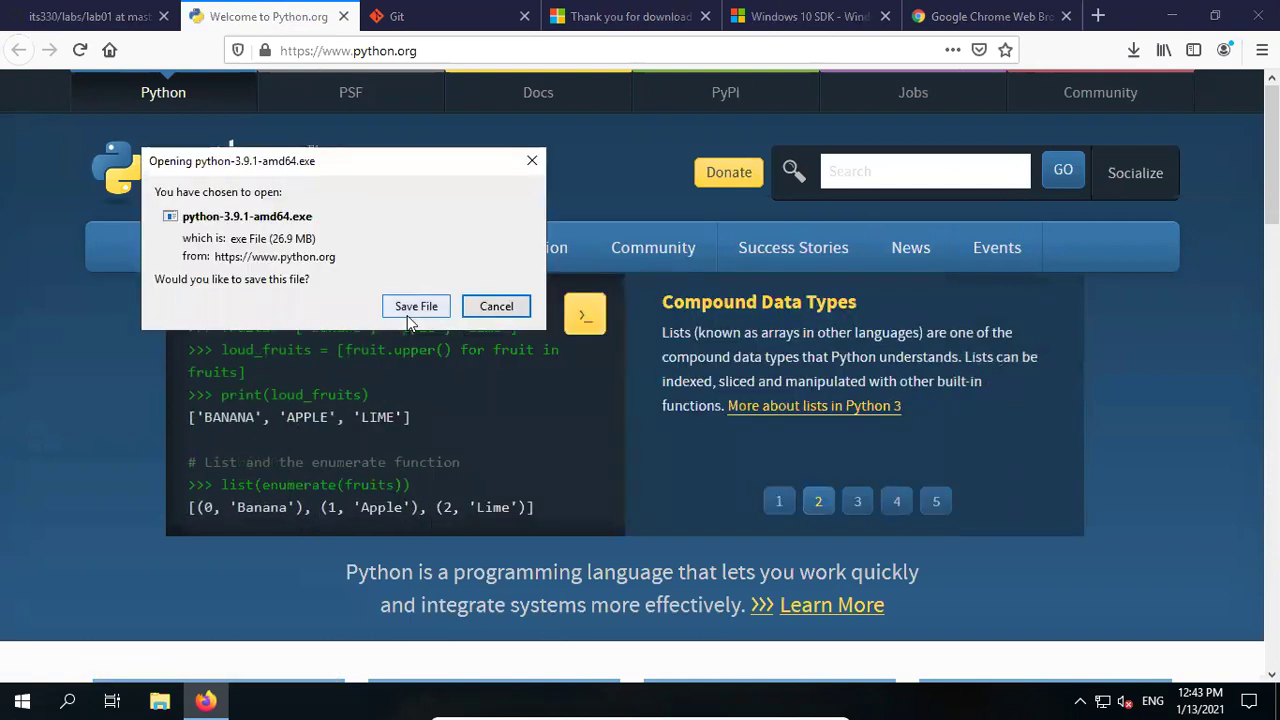
pyautogui.click(412, 306)
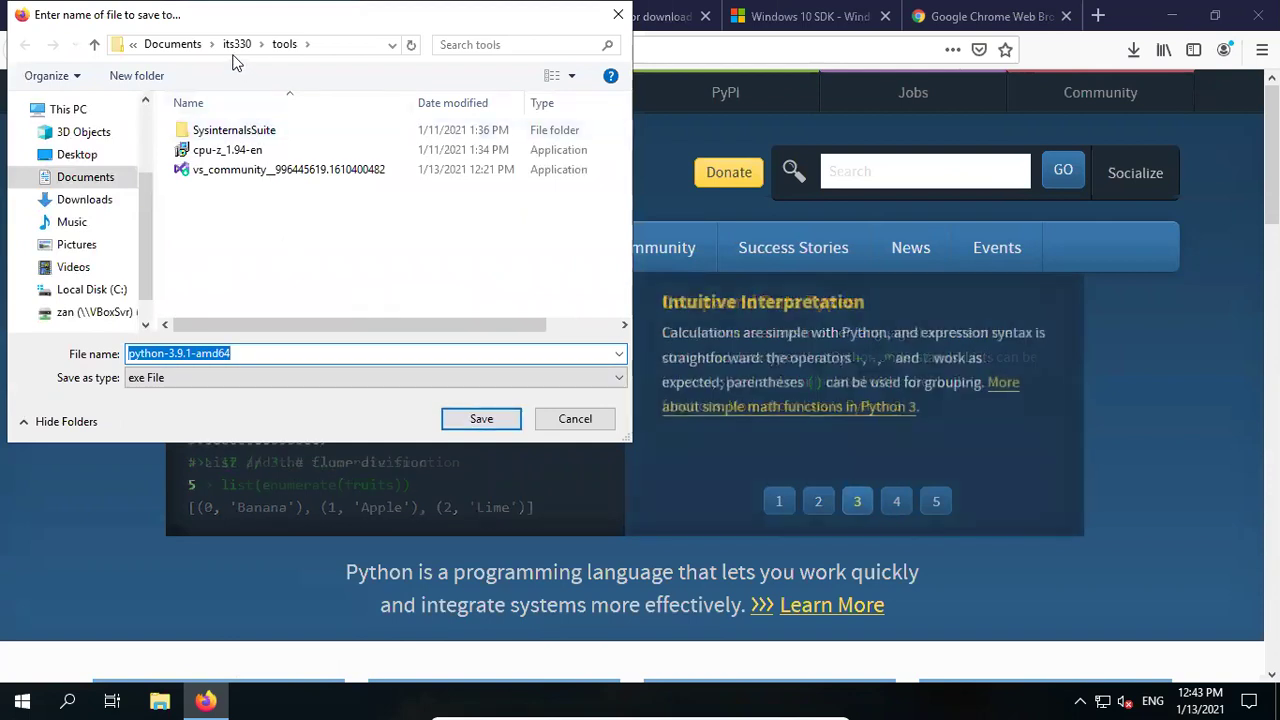
pyautogui.click(478, 420)
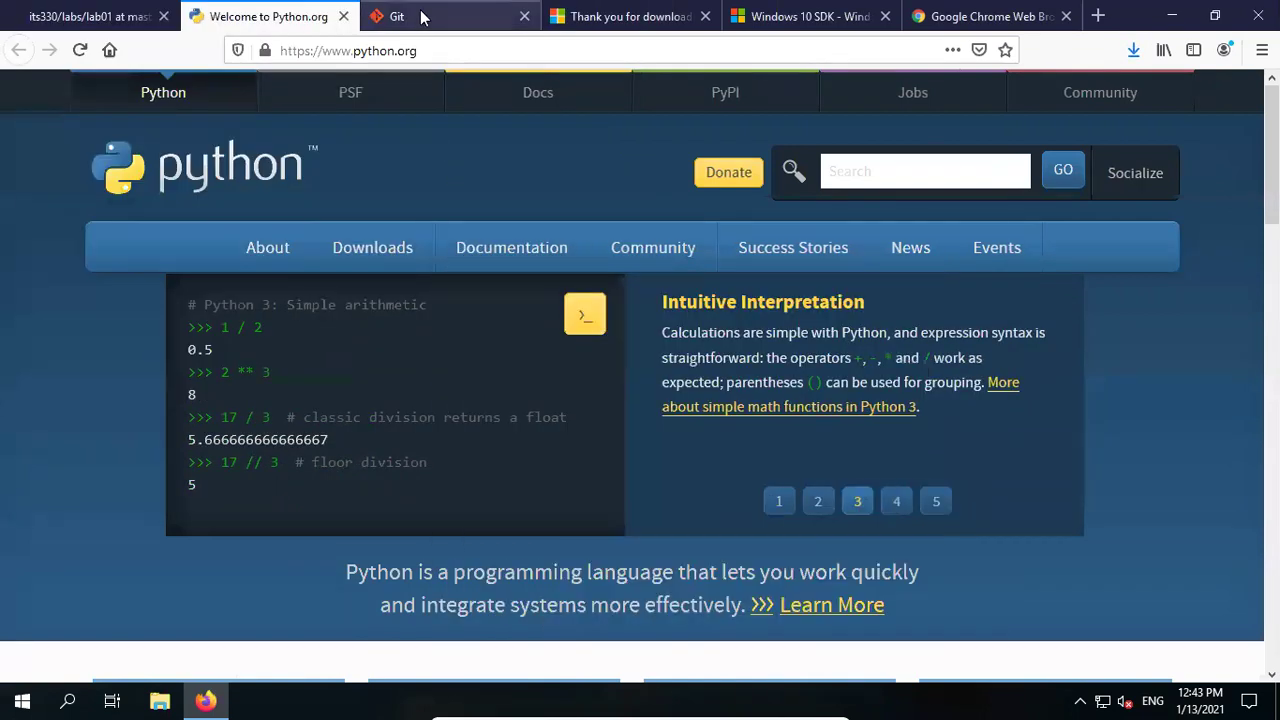
# - Download the 64-bit Git 2.30.0 installer for Windows from the Git site and save it in the its330 tools folder
pyautogui.click(423, 17)
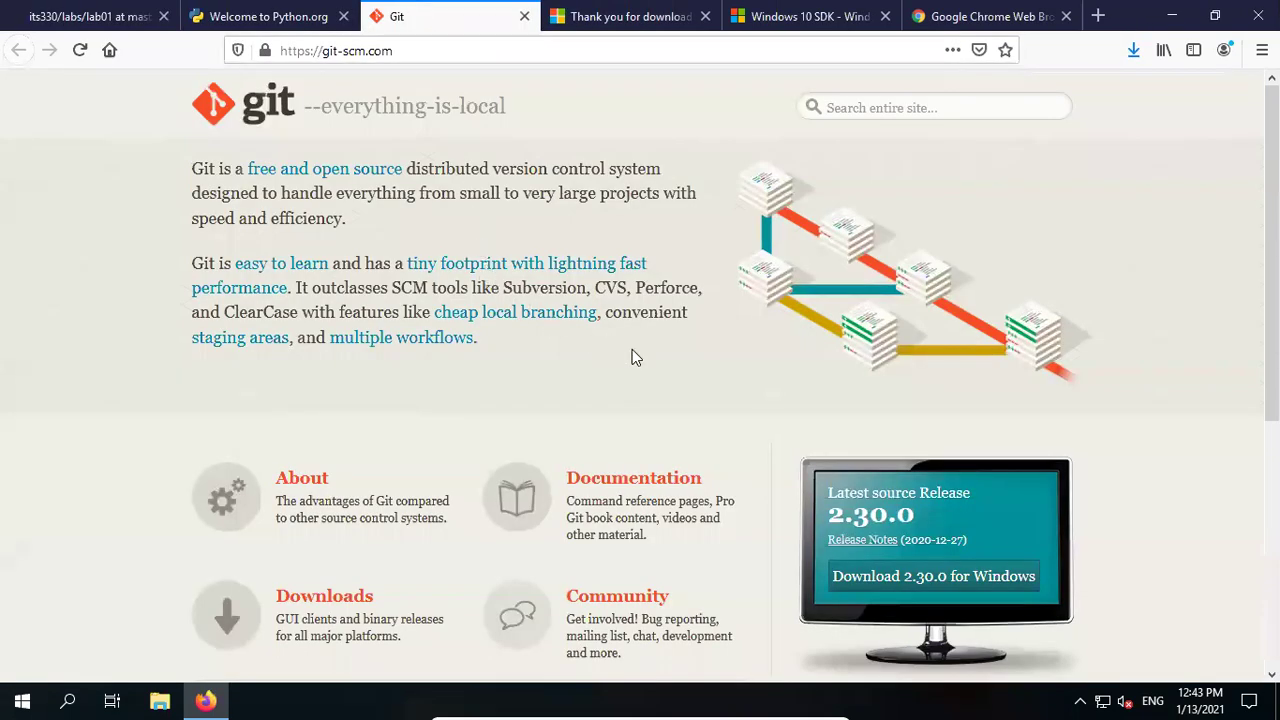
pyautogui.scroll(-3, 632, 349)
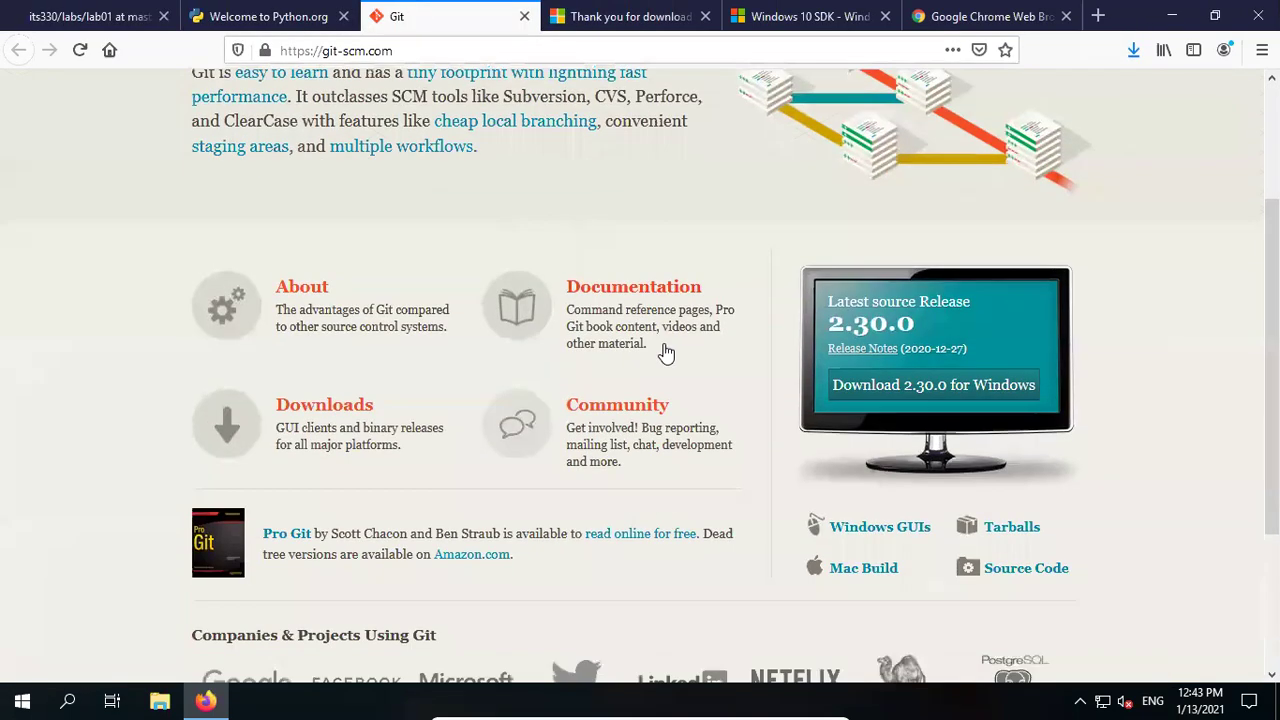
pyautogui.click(920, 388)
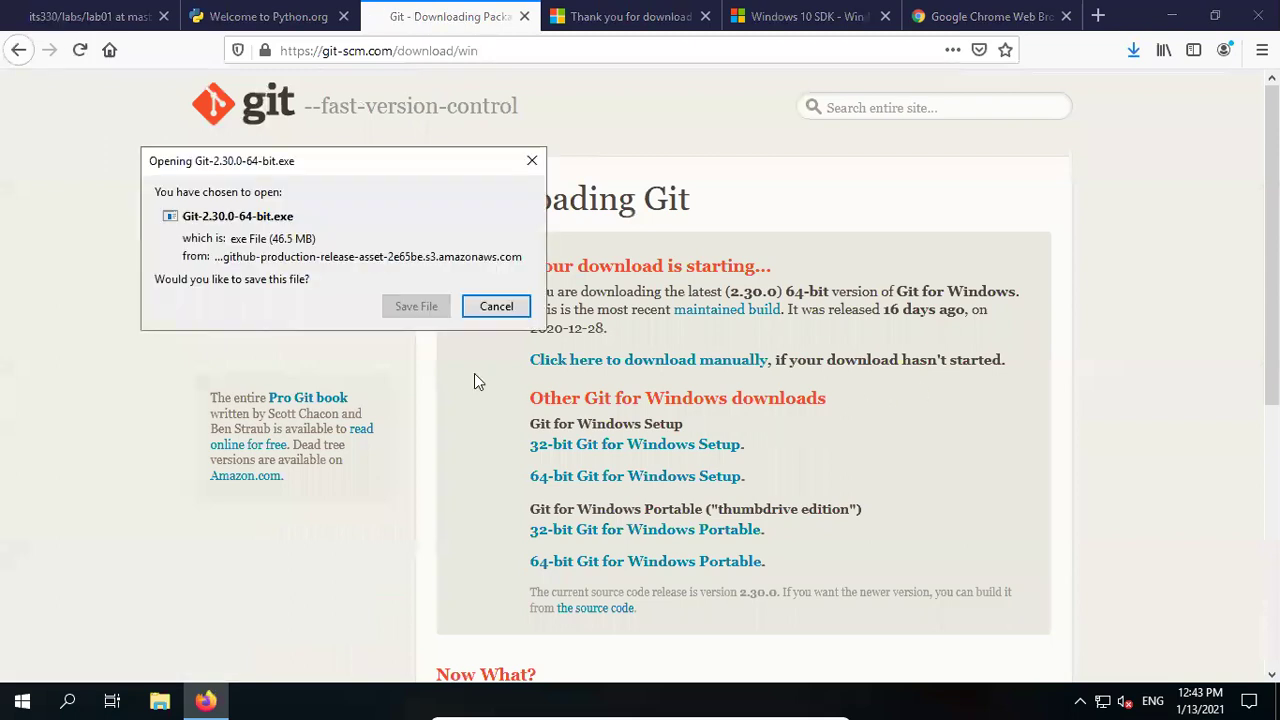
pyautogui.click(410, 309)
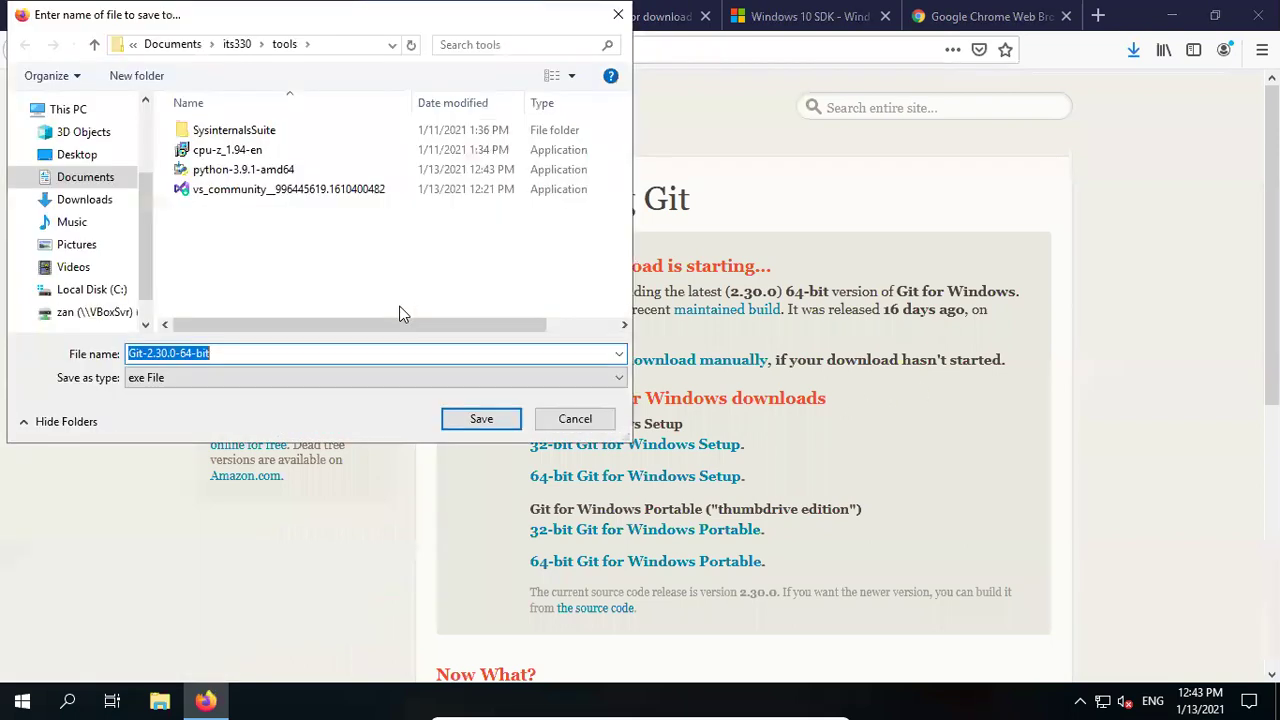
pyautogui.click(493, 420)
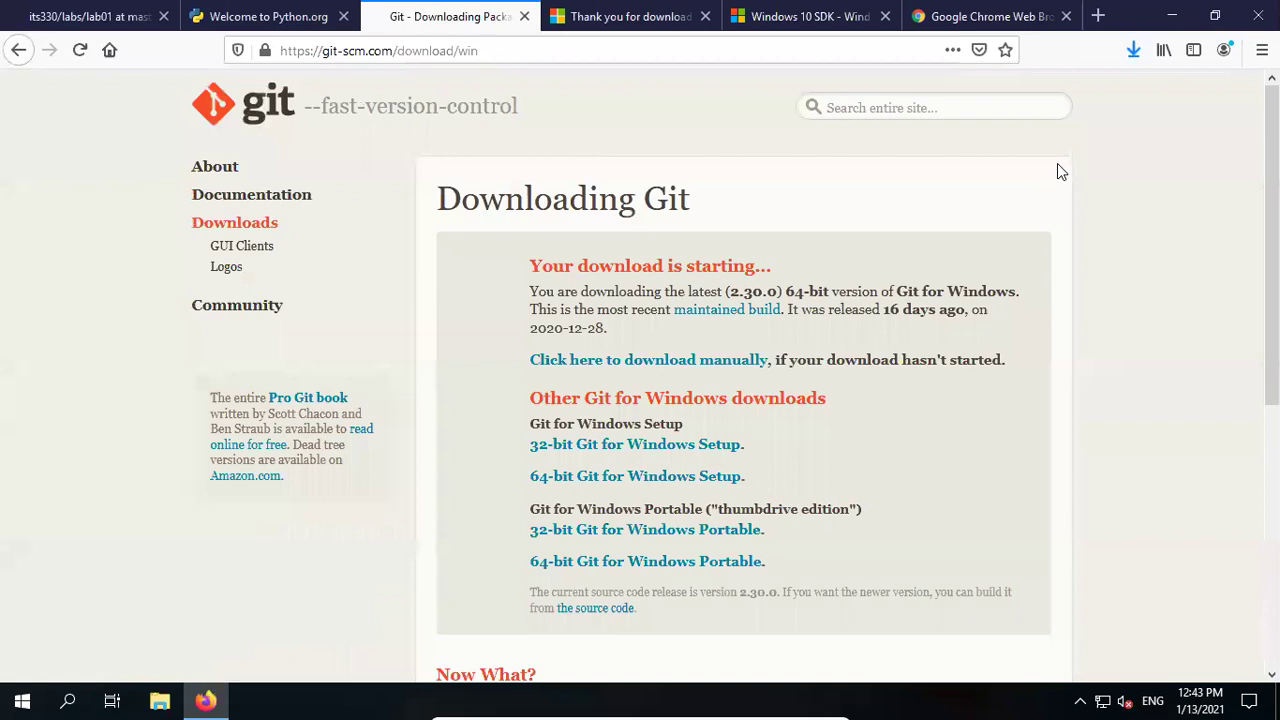
# - Launch the downloaded python-3.9.1-amd64.exe and choose a customized installation, keeping all optional features selected
pyautogui.click(1132, 52)
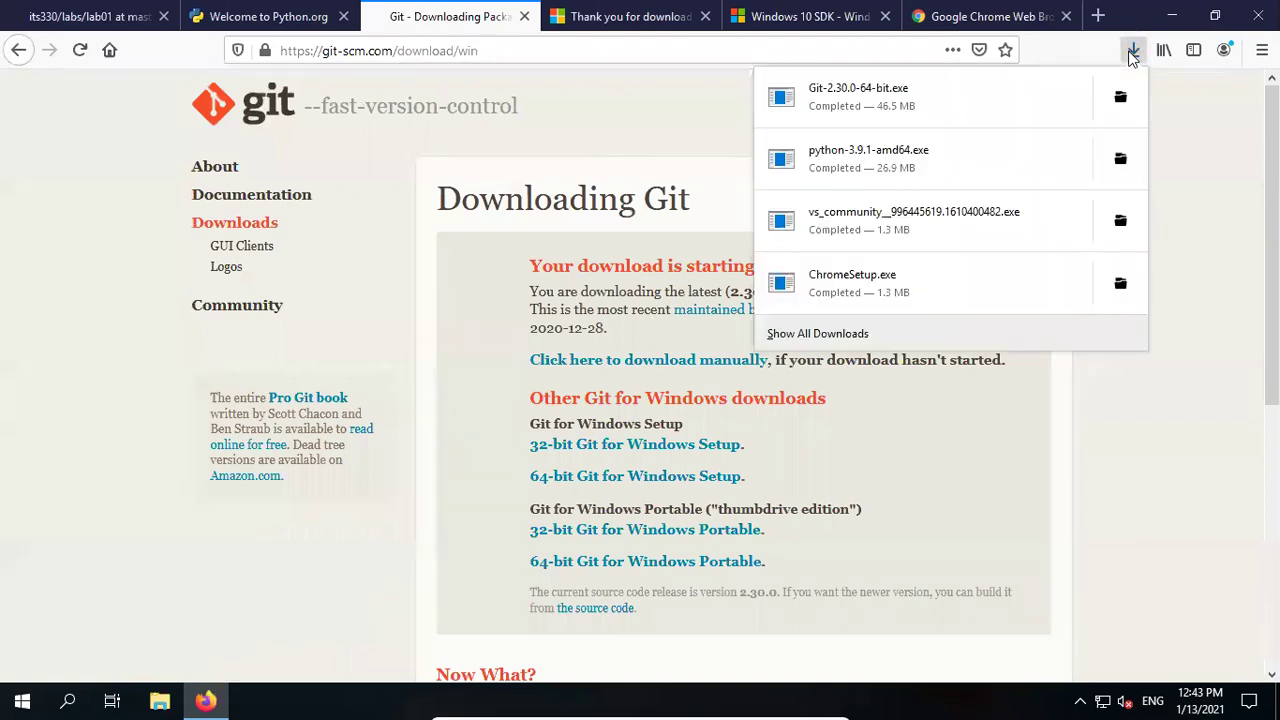
pyautogui.click(828, 172)
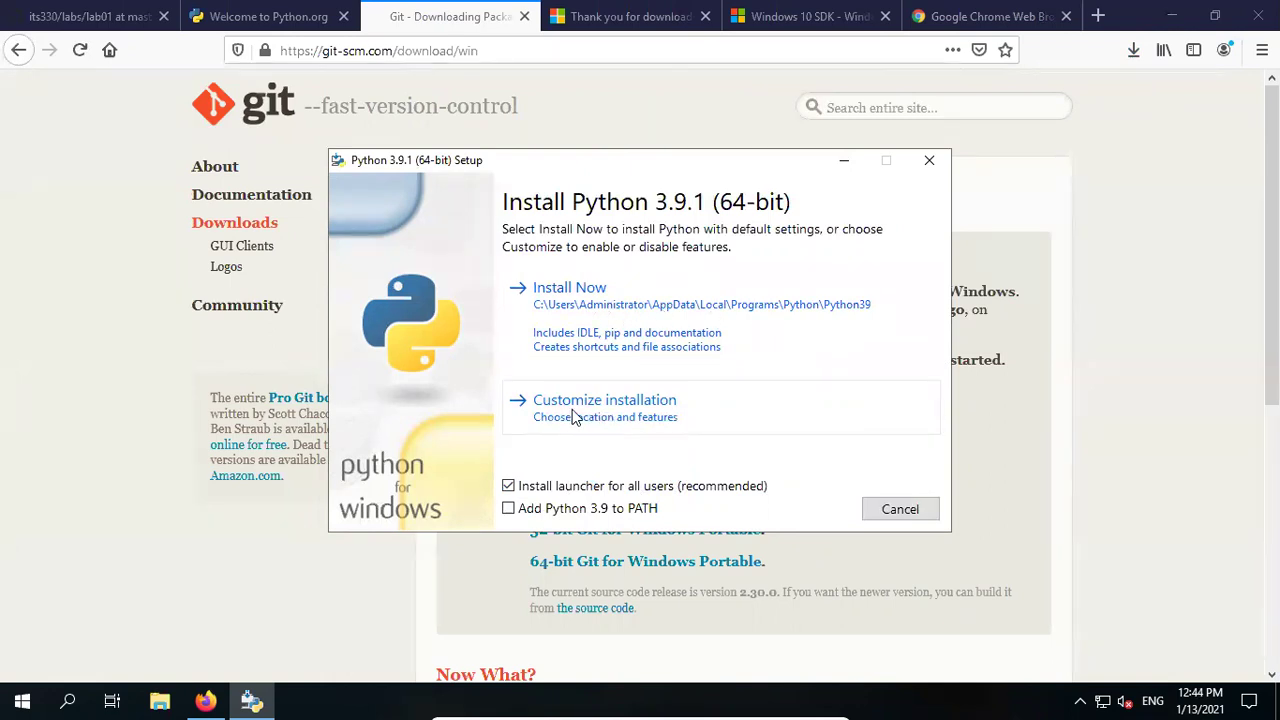
pyautogui.click(624, 416)
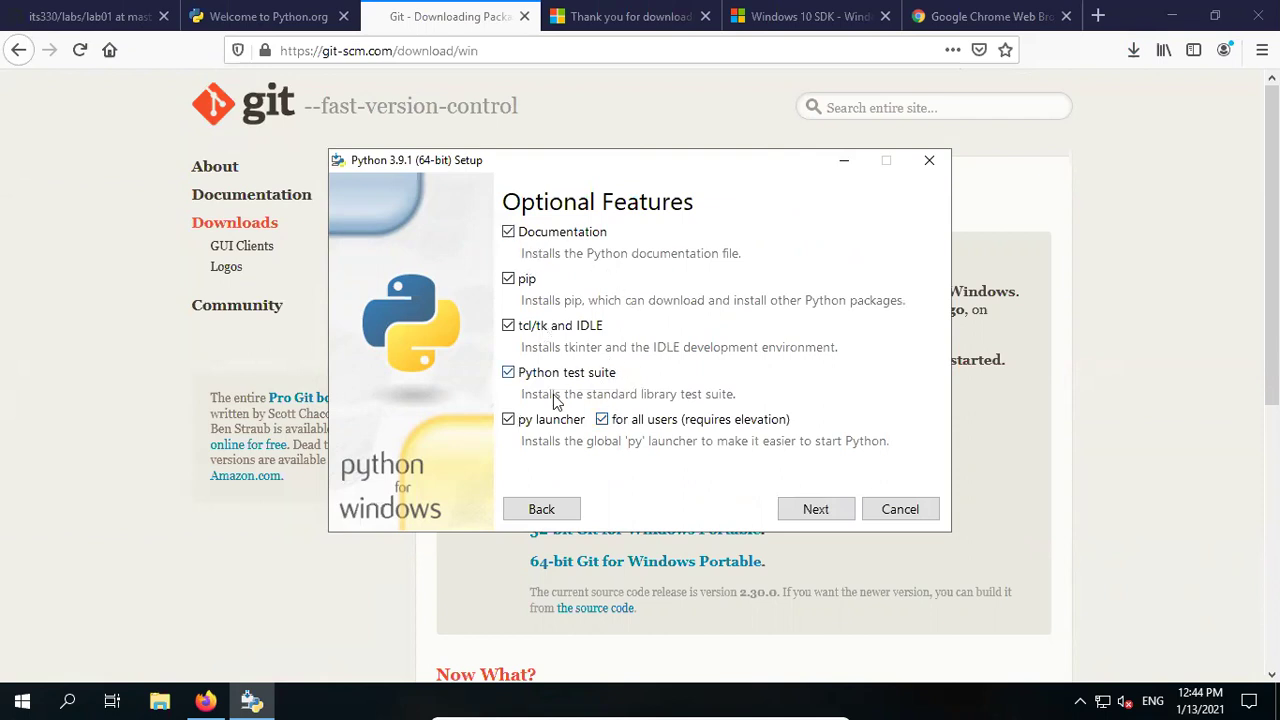
pyautogui.click(791, 510)
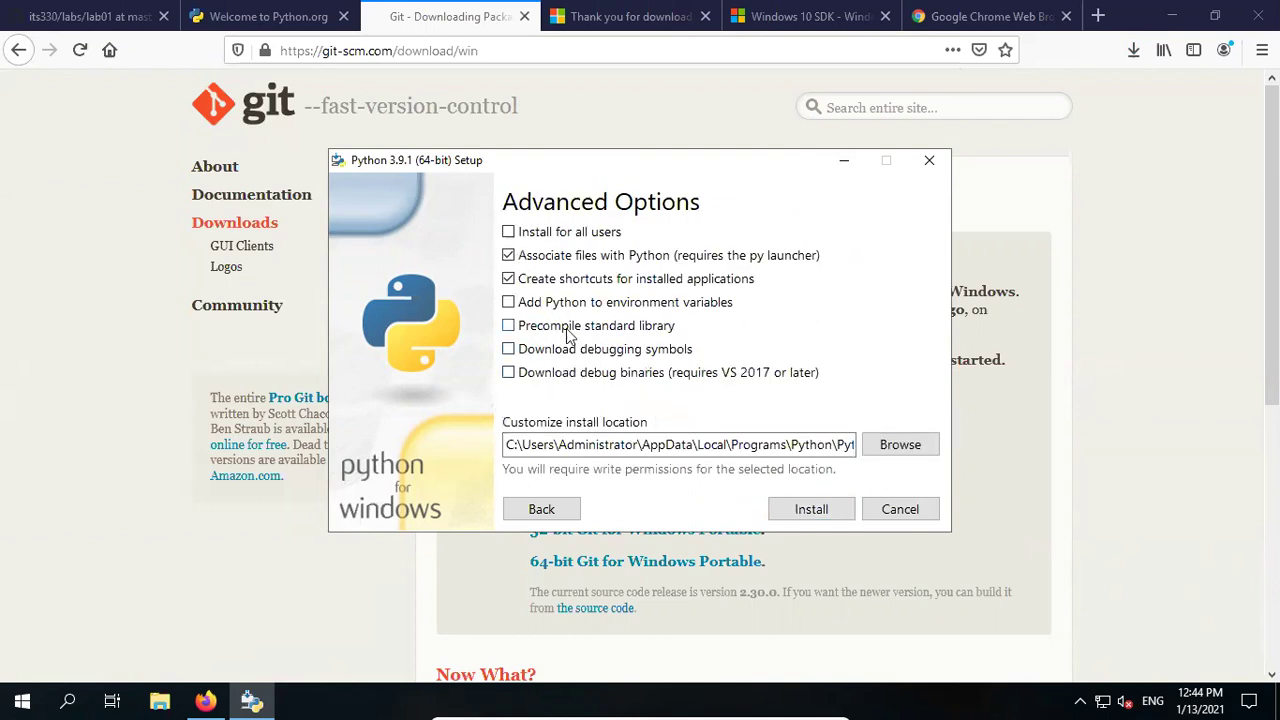
# - Install Python for all users in C:\Program Files\Python39 and close the setup once it has finished
pyautogui.click(508, 232)
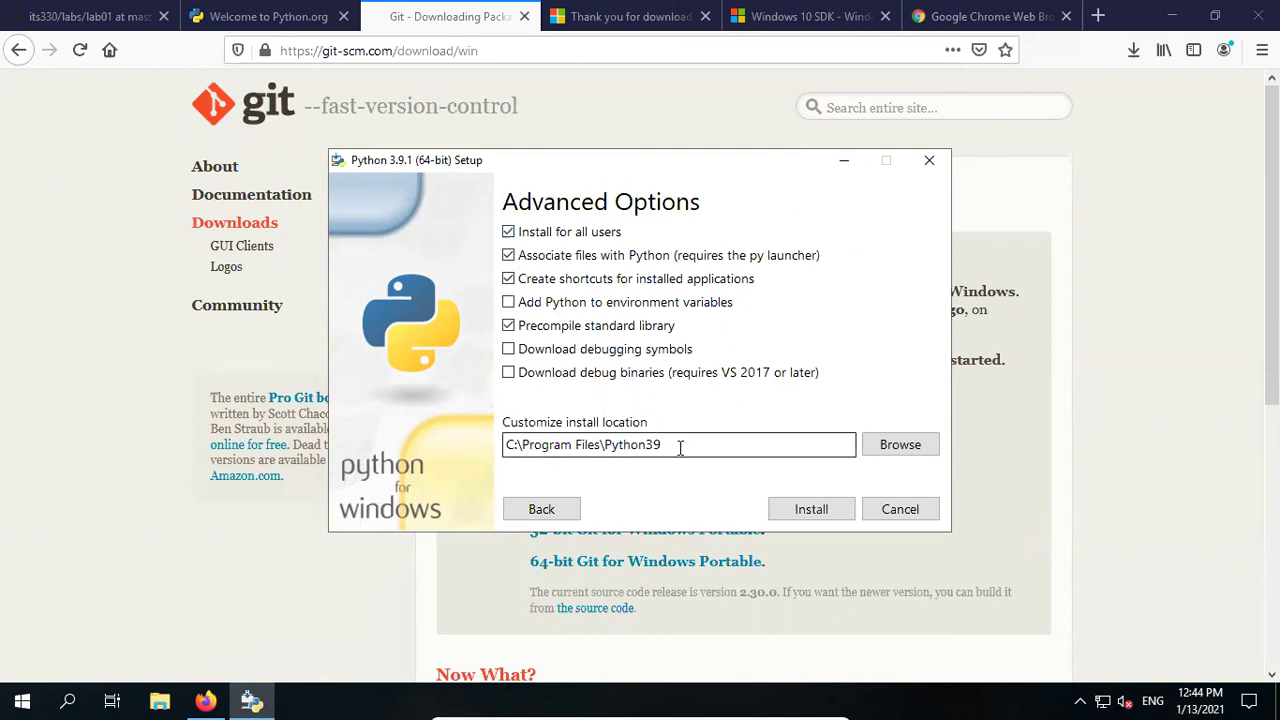
pyautogui.click(800, 510)
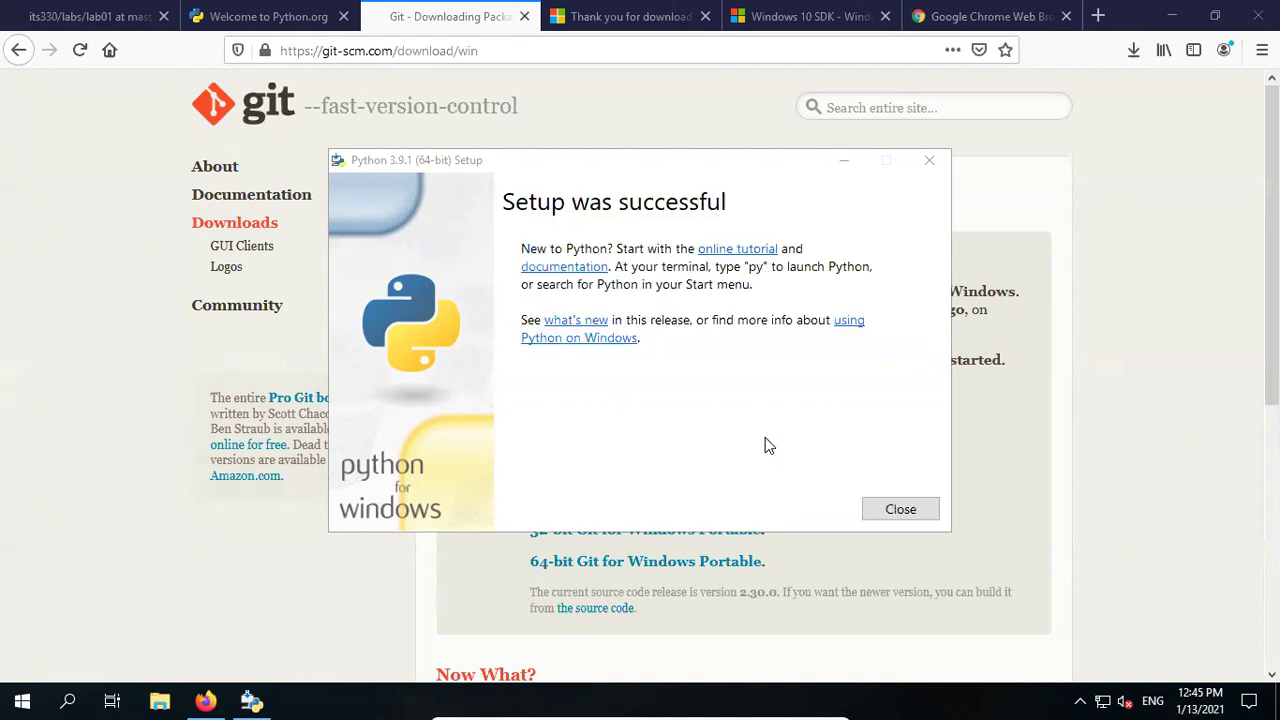
pyautogui.click(889, 509)
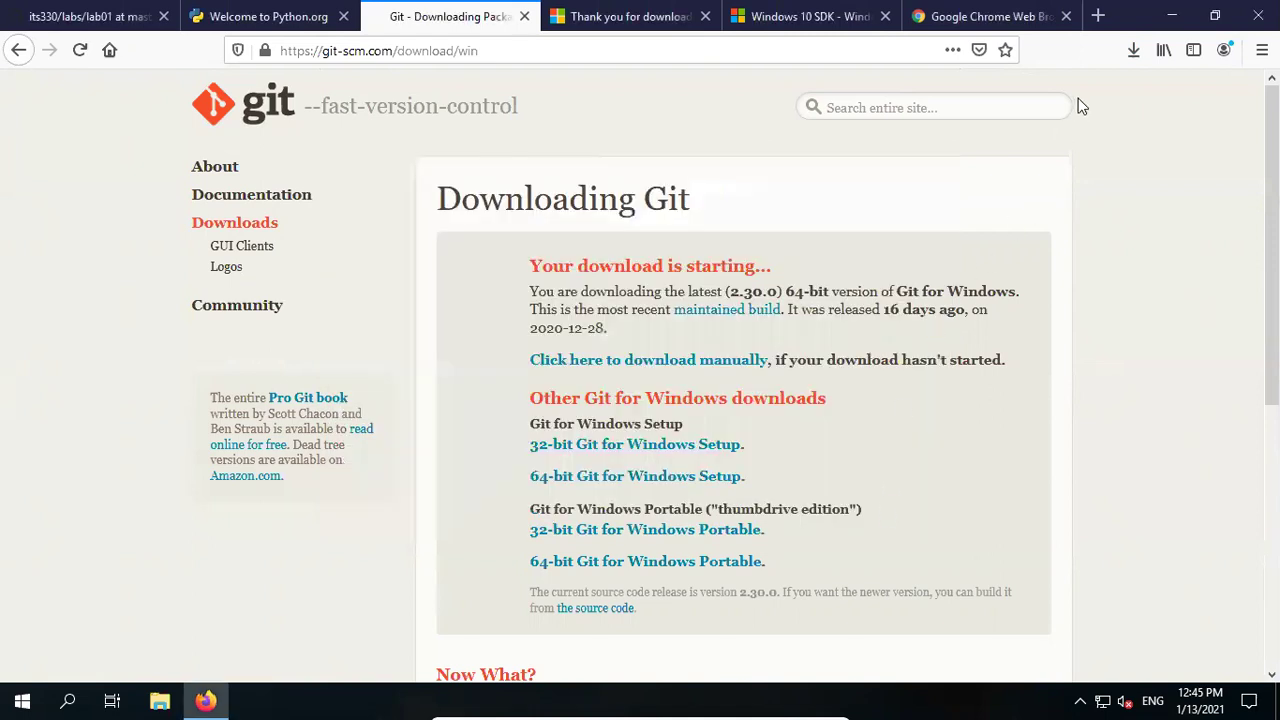
# - Launch the downloaded Git-2.30.0-64-bit.exe, accept the license, and keep C:\Program Files\Git, the default components and the Git Start Menu folder
pyautogui.click(1129, 58)
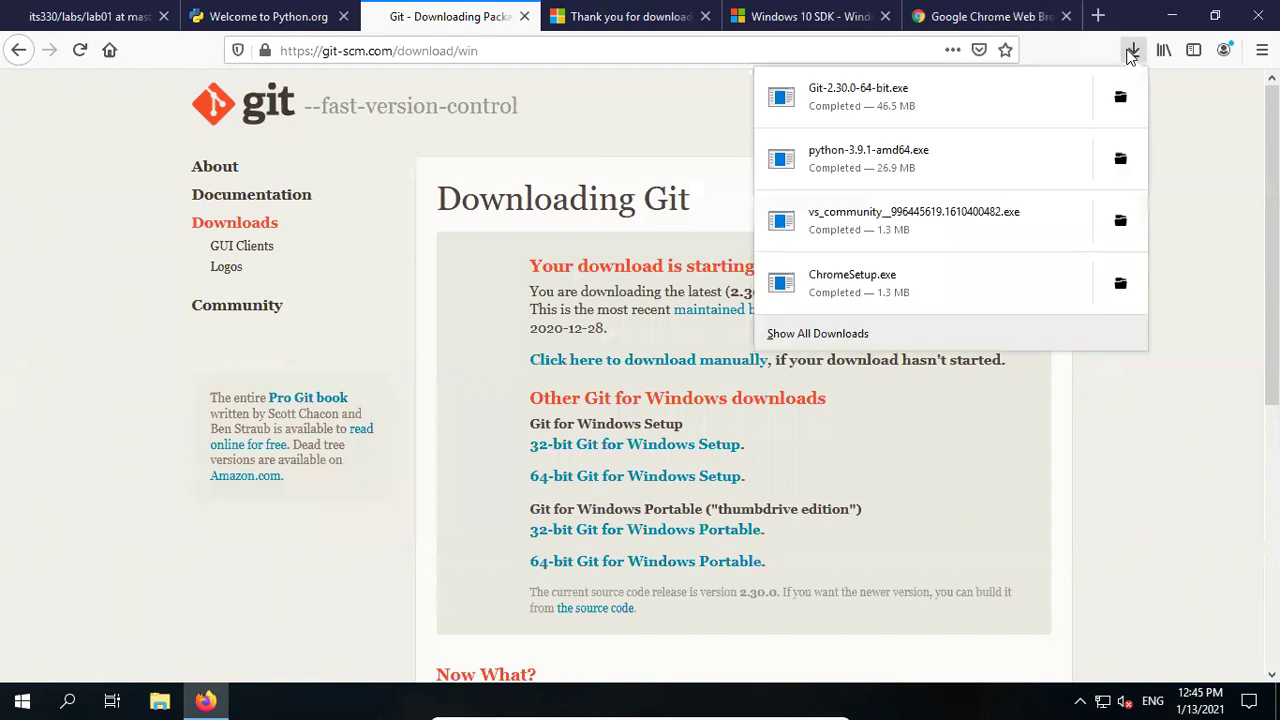
pyautogui.click(828, 107)
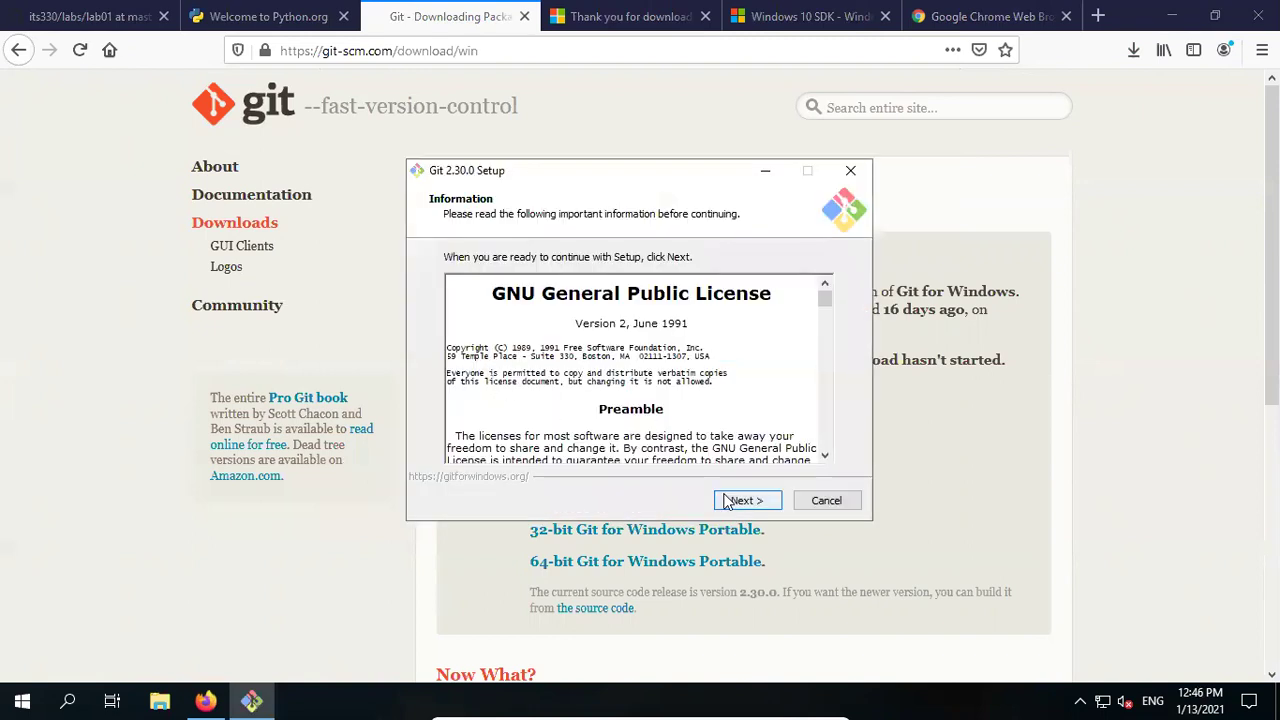
pyautogui.click(740, 500)
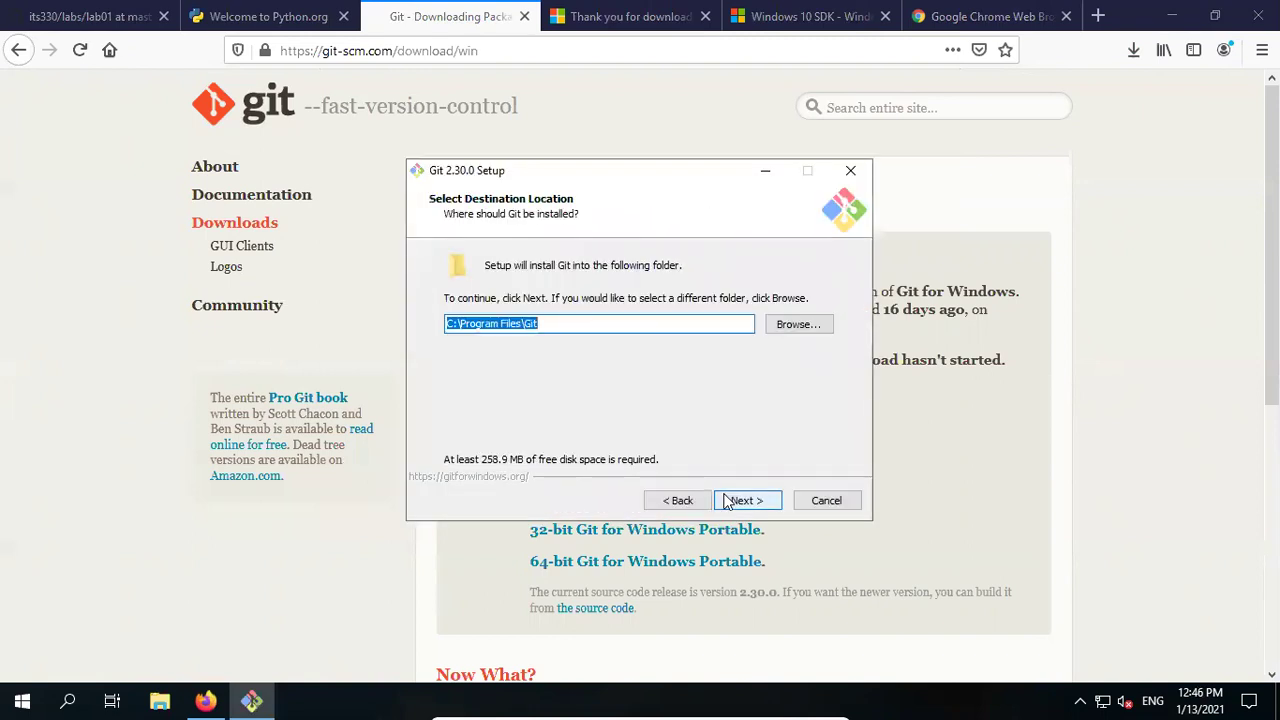
pyautogui.click(569, 324)
pyautogui.click(748, 500)
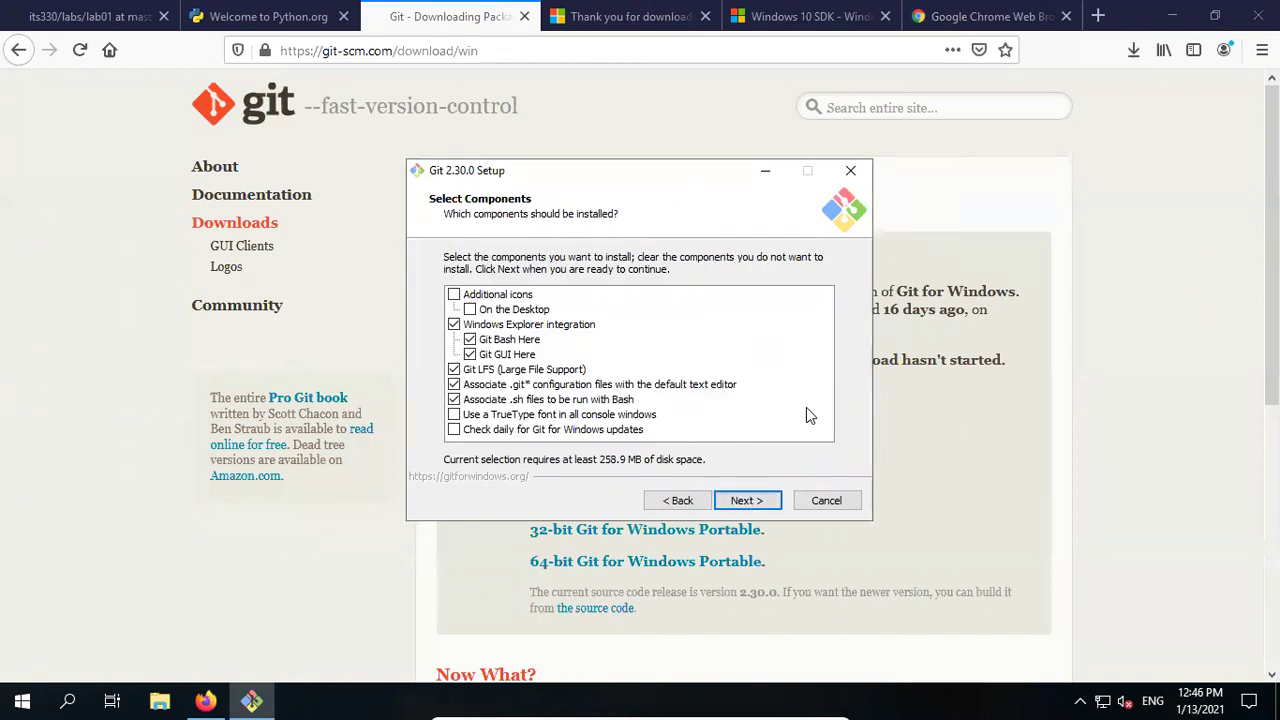
pyautogui.click(748, 500)
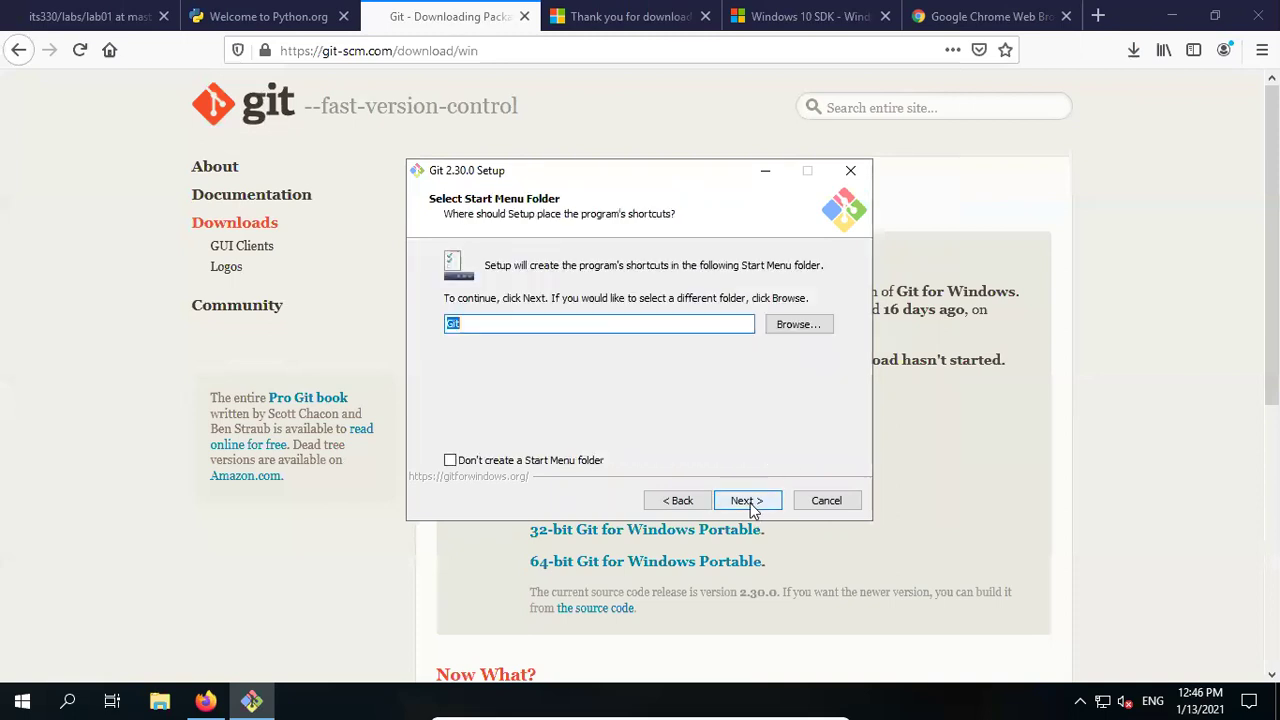
pyautogui.click(751, 504)
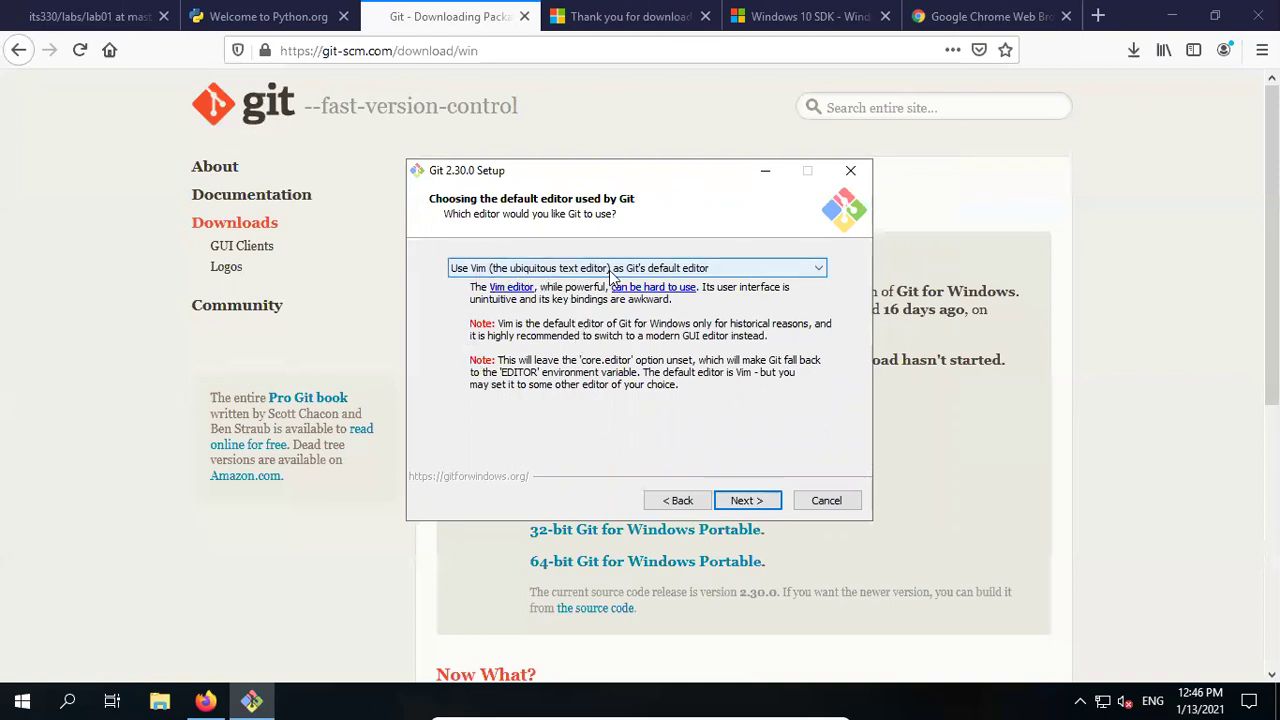
# - Review the available editors and choose Vim as Git's default editor
pyautogui.click(815, 272)
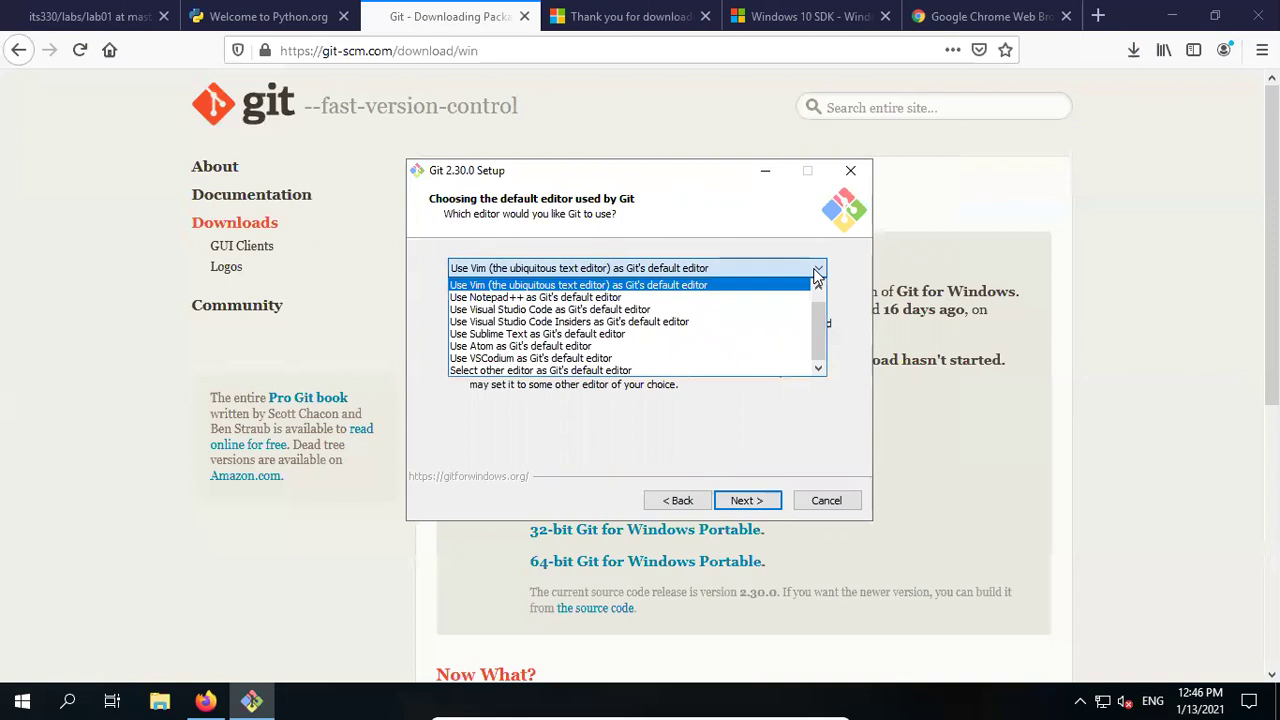
pyautogui.click(815, 275)
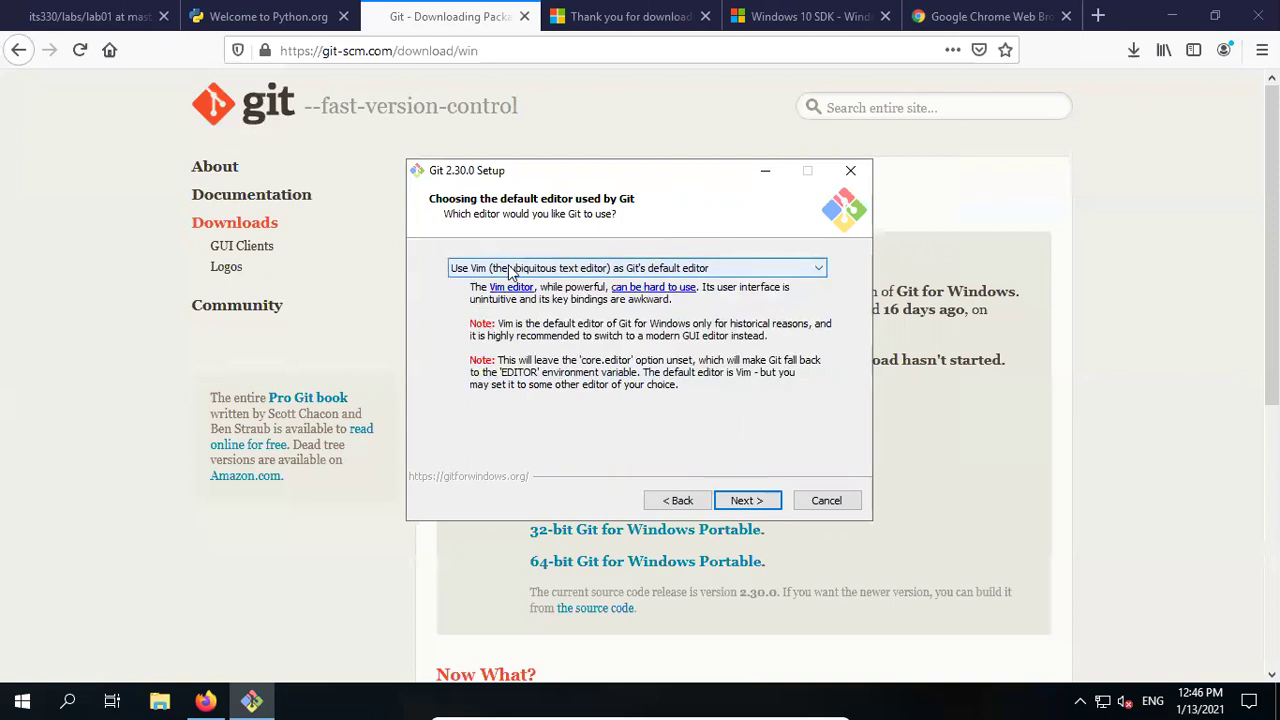
pyautogui.click(819, 270)
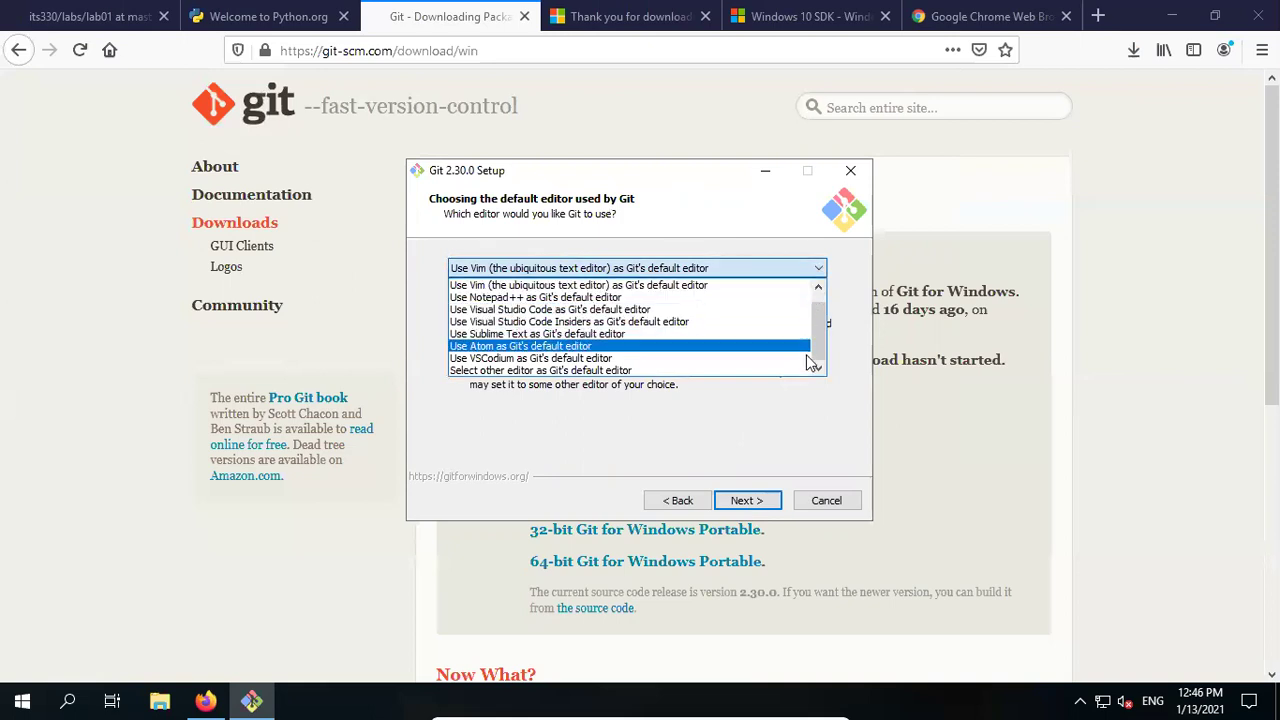
pyautogui.moveTo(815, 318); pyautogui.dragTo(815, 300)
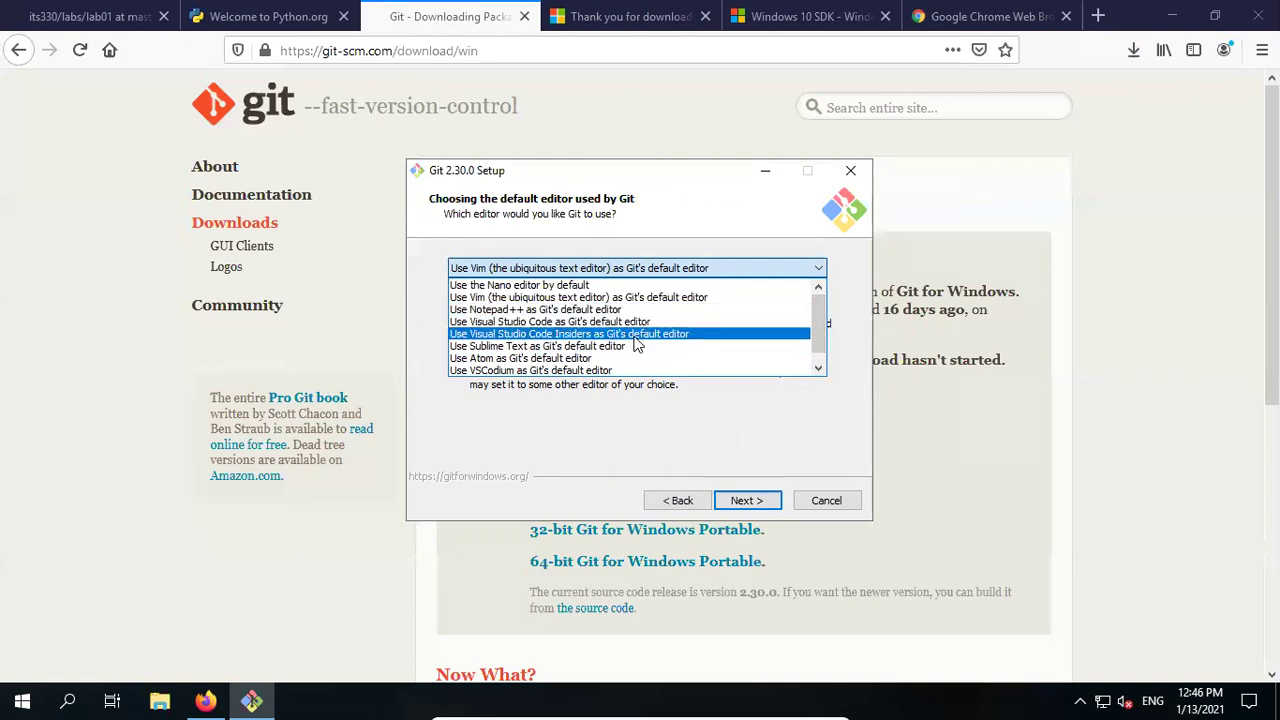
pyautogui.scroll(-1, 645, 345)
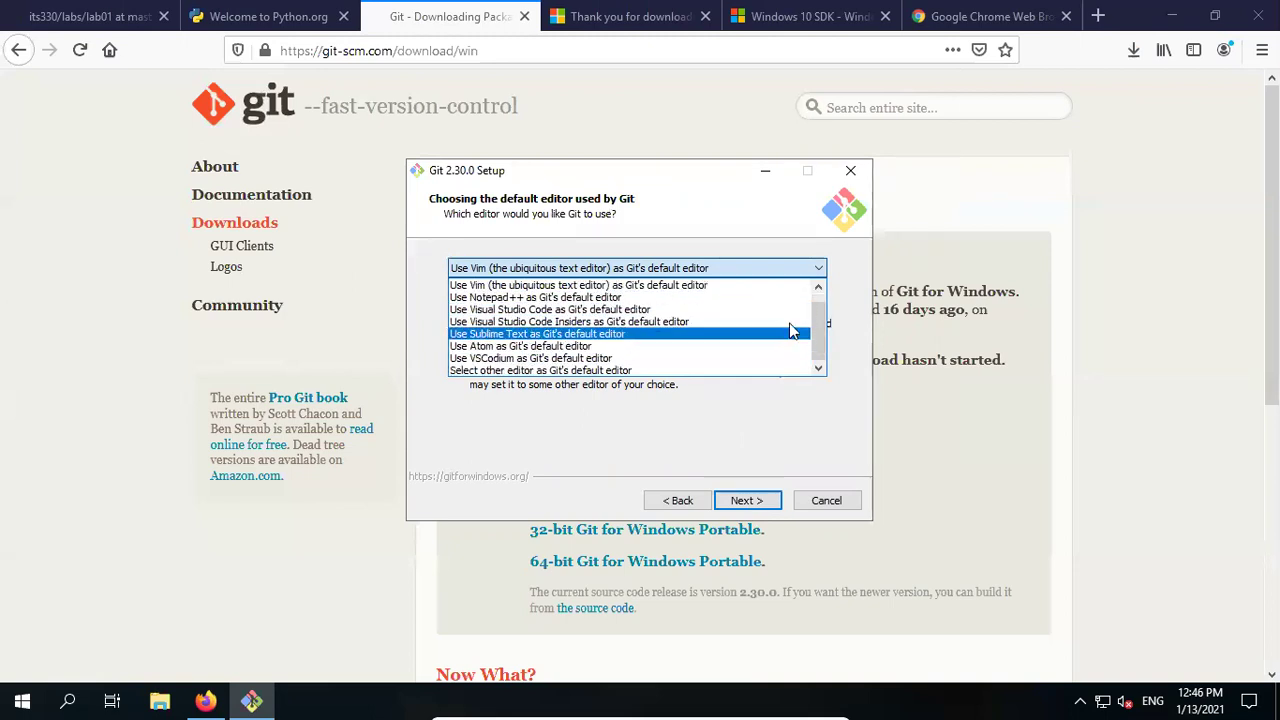
pyautogui.moveTo(818, 345); pyautogui.dragTo(817, 292)
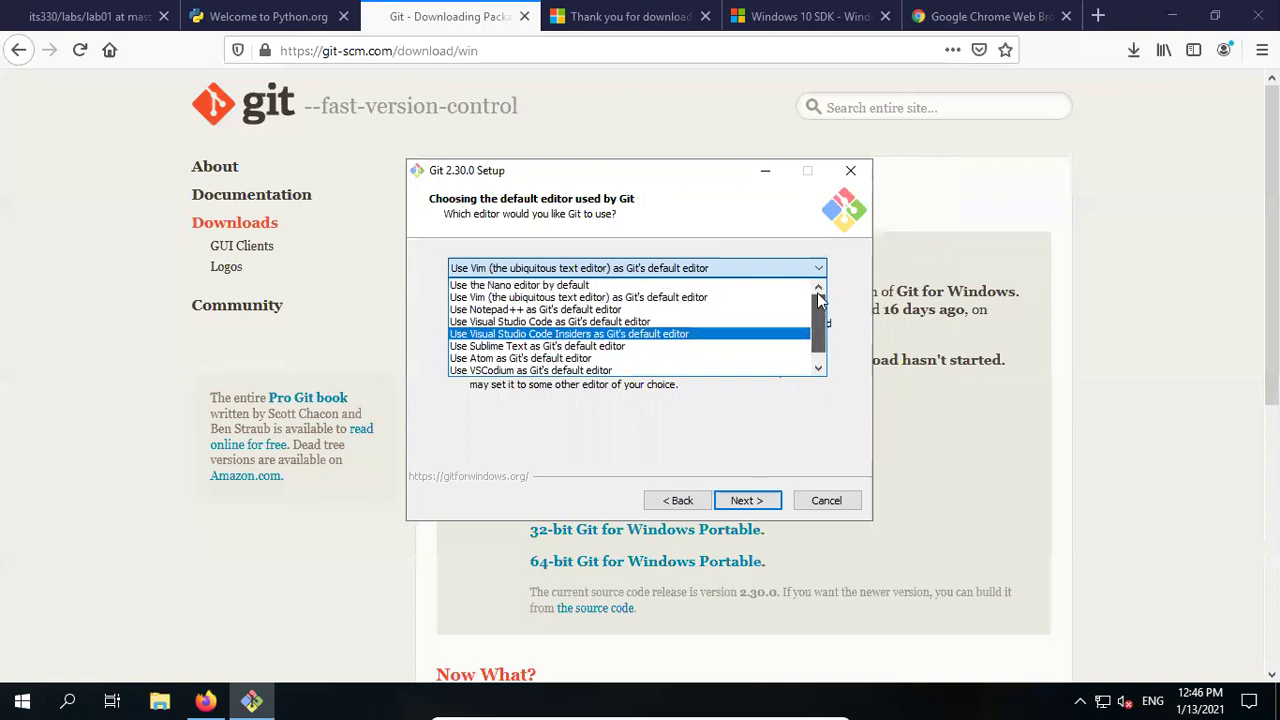
pyautogui.click(673, 298)
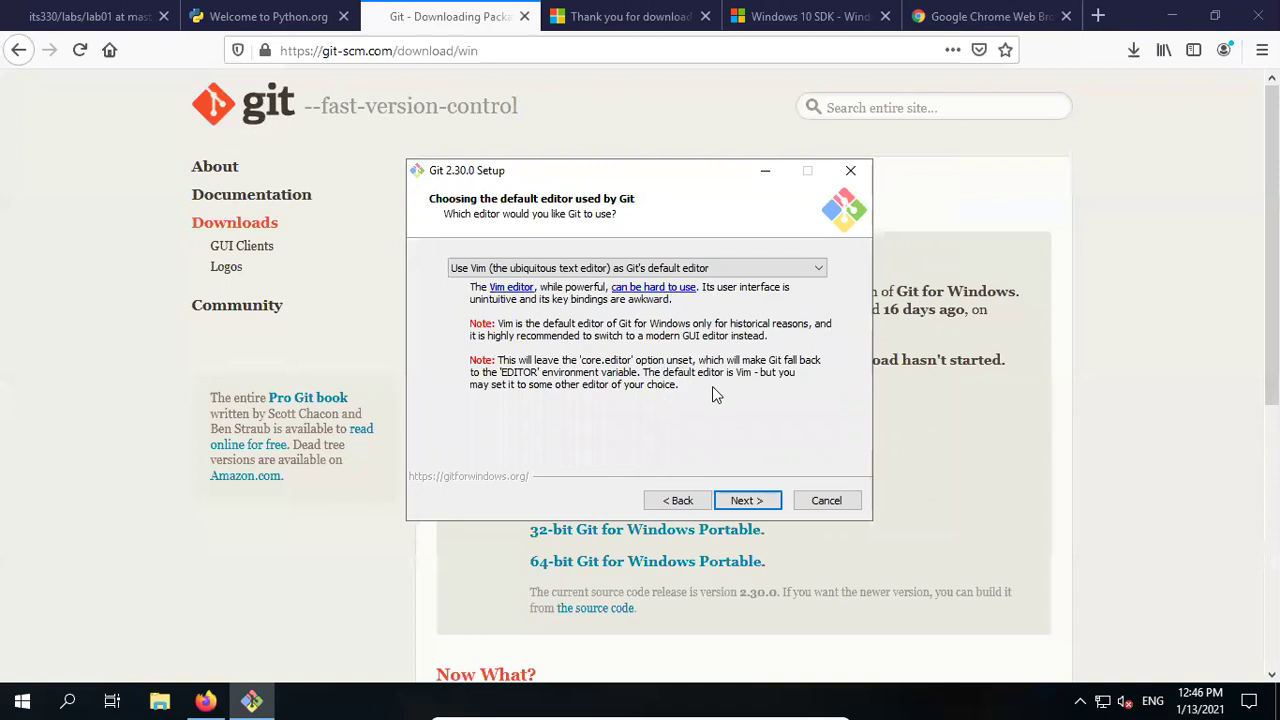
pyautogui.click(746, 501)
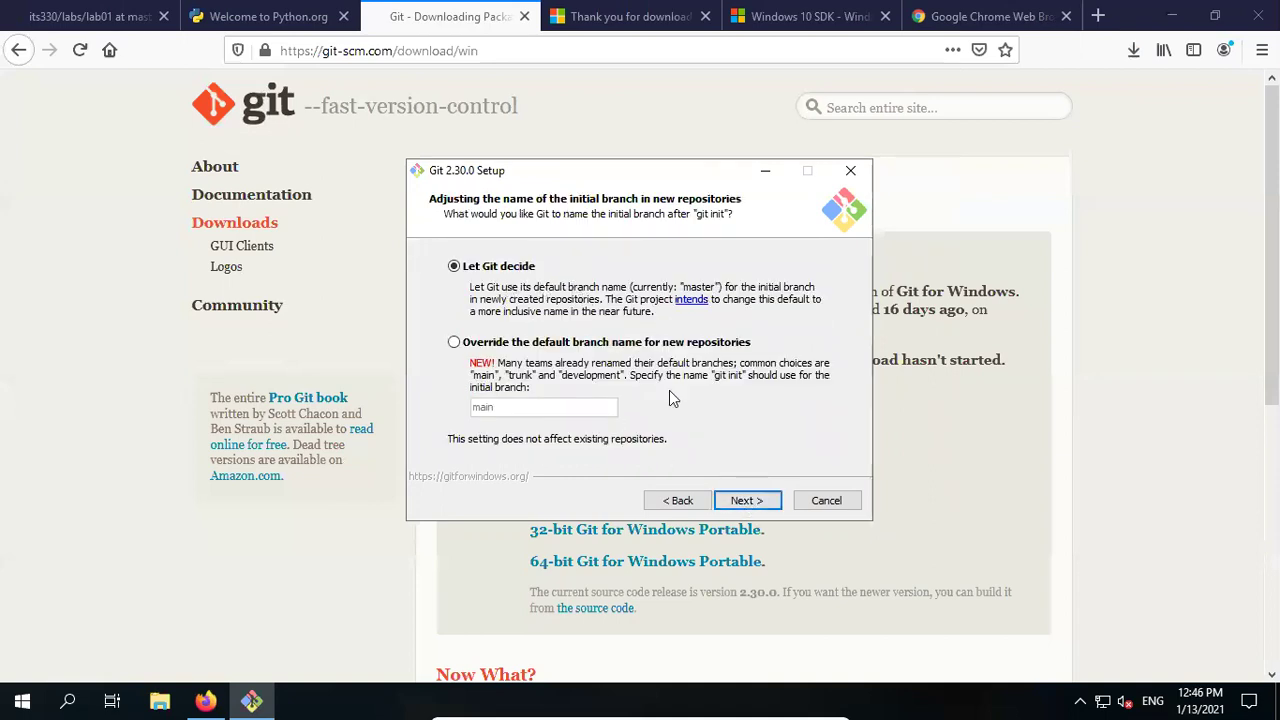
# - Accept Let Git decide for branch naming, Git from the command line and 3rd-party software, OpenSSL, Windows-style checkout with Unix-style commits, and MinTTY
pyautogui.click(746, 501)
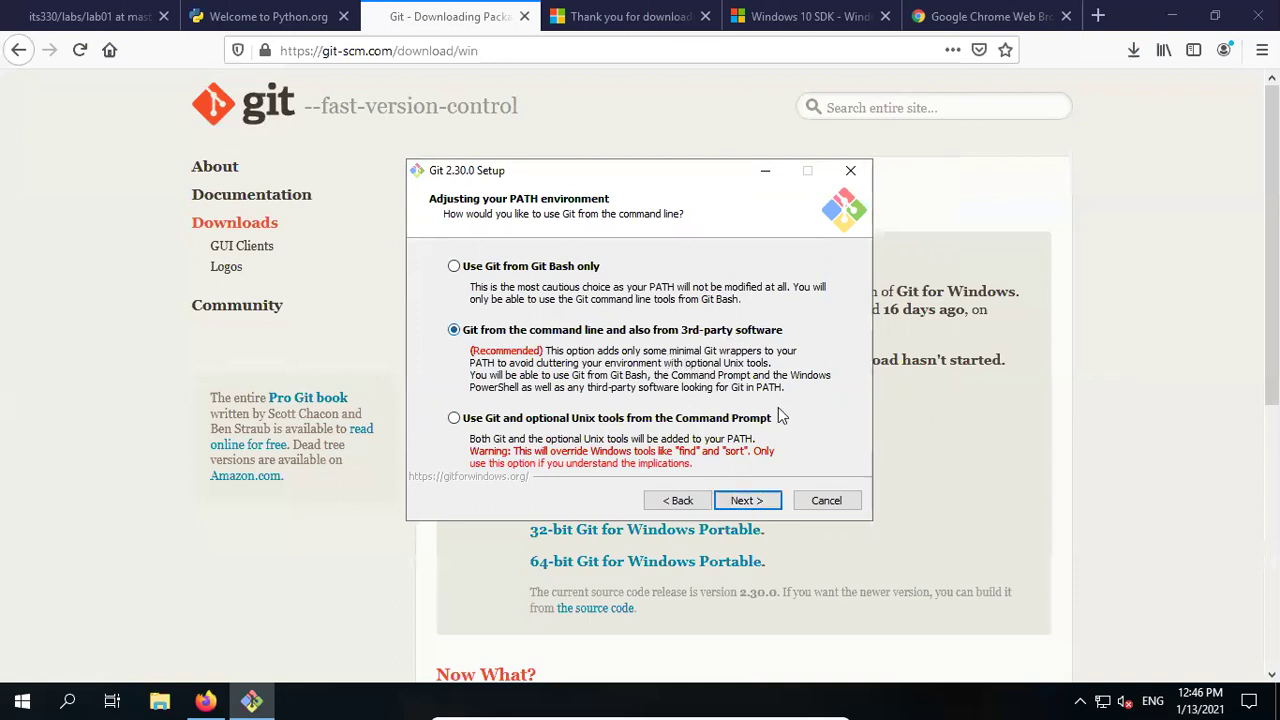
pyautogui.click(748, 501)
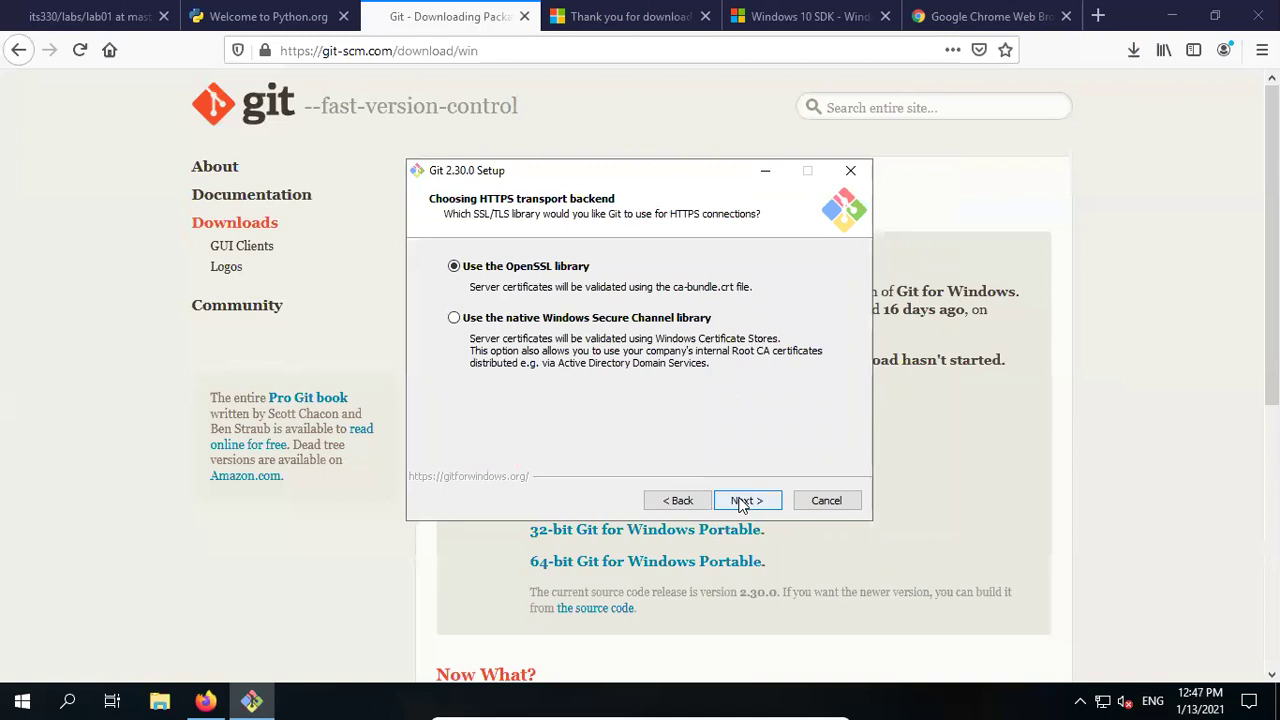
pyautogui.click(742, 506)
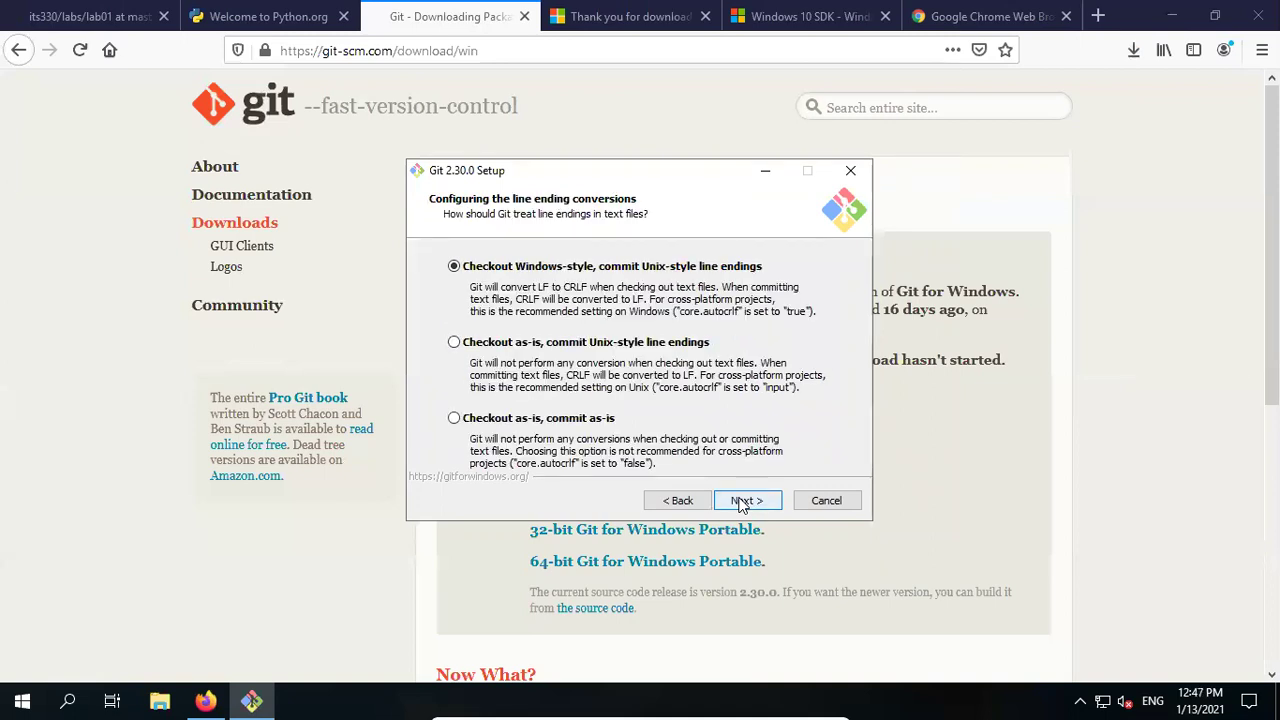
pyautogui.click(742, 506)
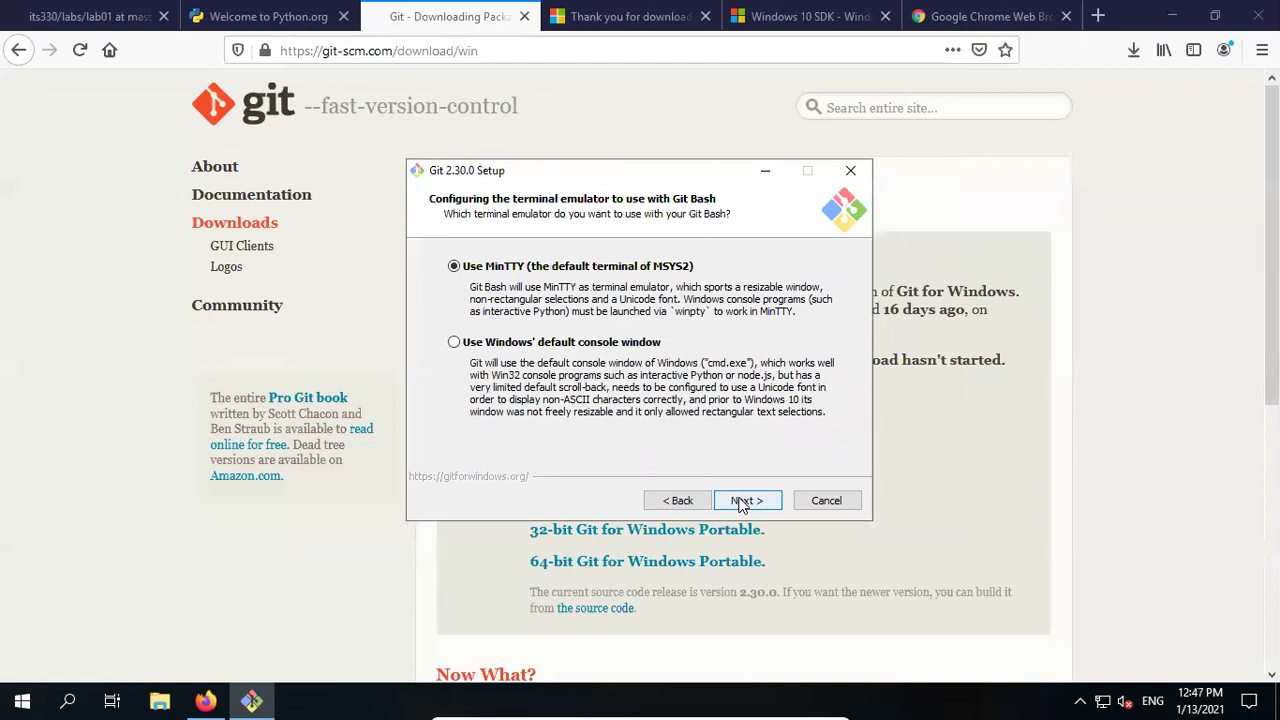
pyautogui.click(742, 506)
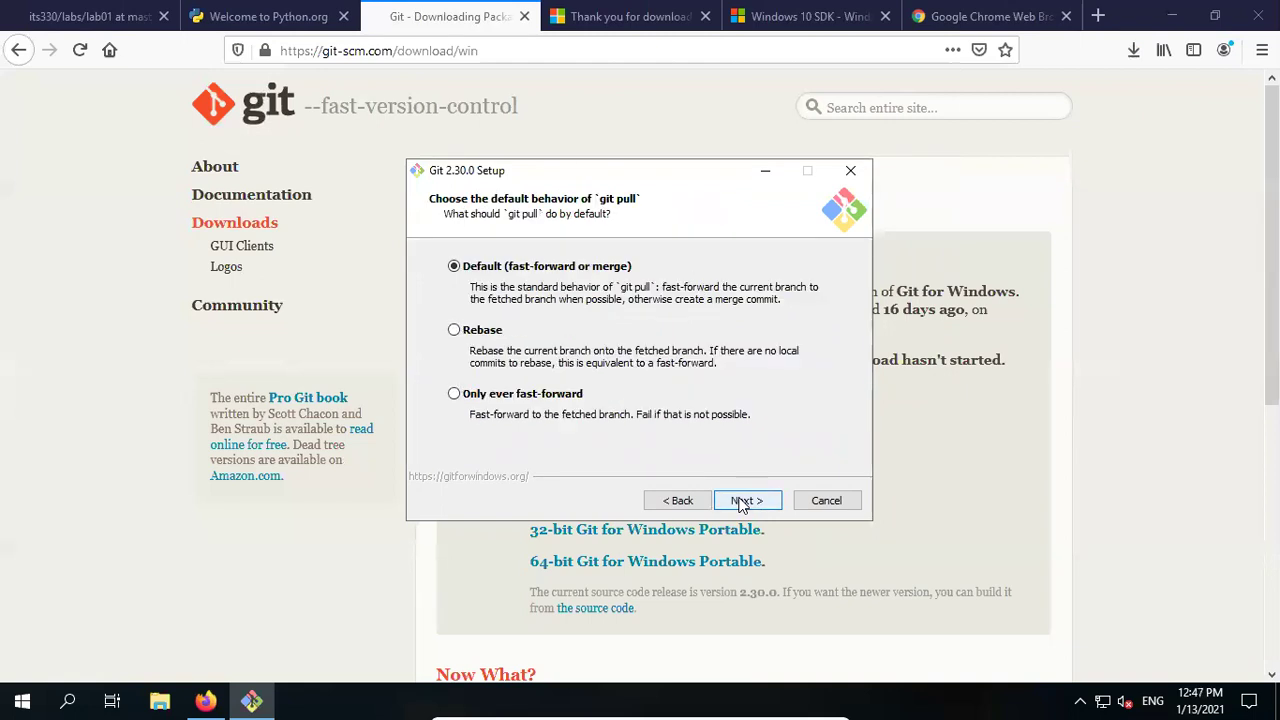
# - Finish installing Git with fast-forward or merge pulls, Git Credential Manager Core and file system caching, without opening the release notes
pyautogui.click(742, 506)
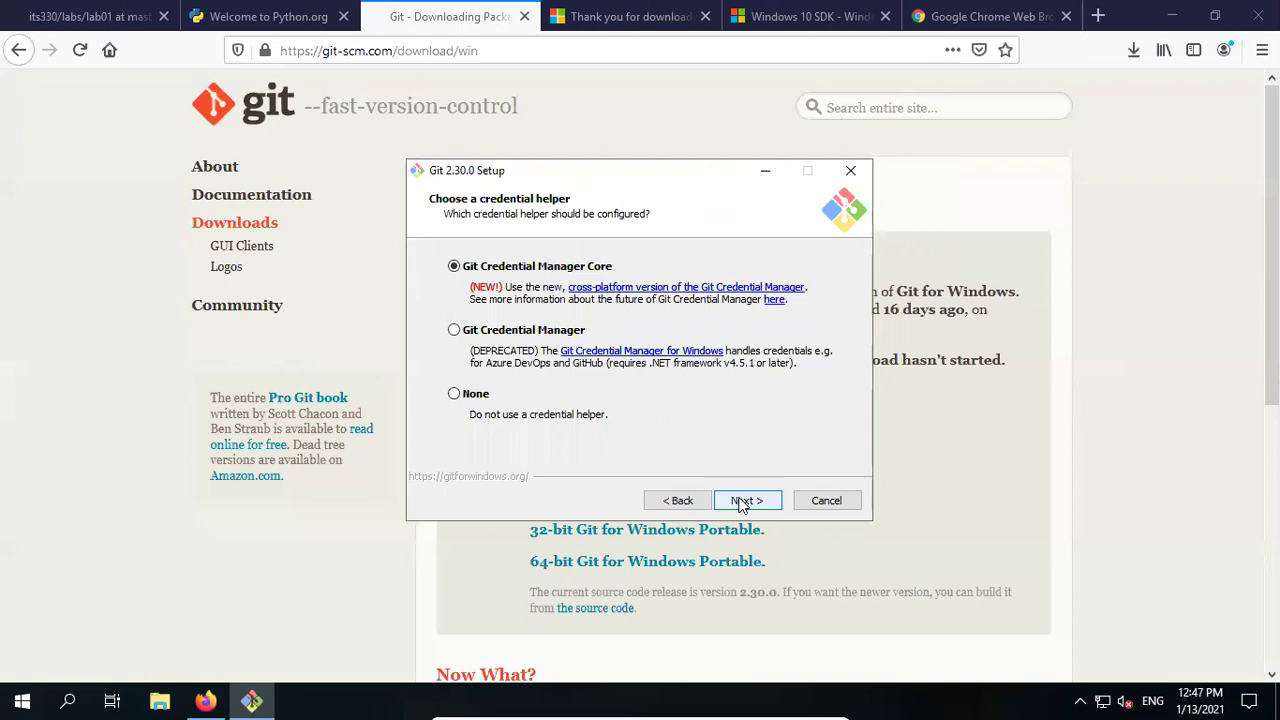
pyautogui.click(742, 504)
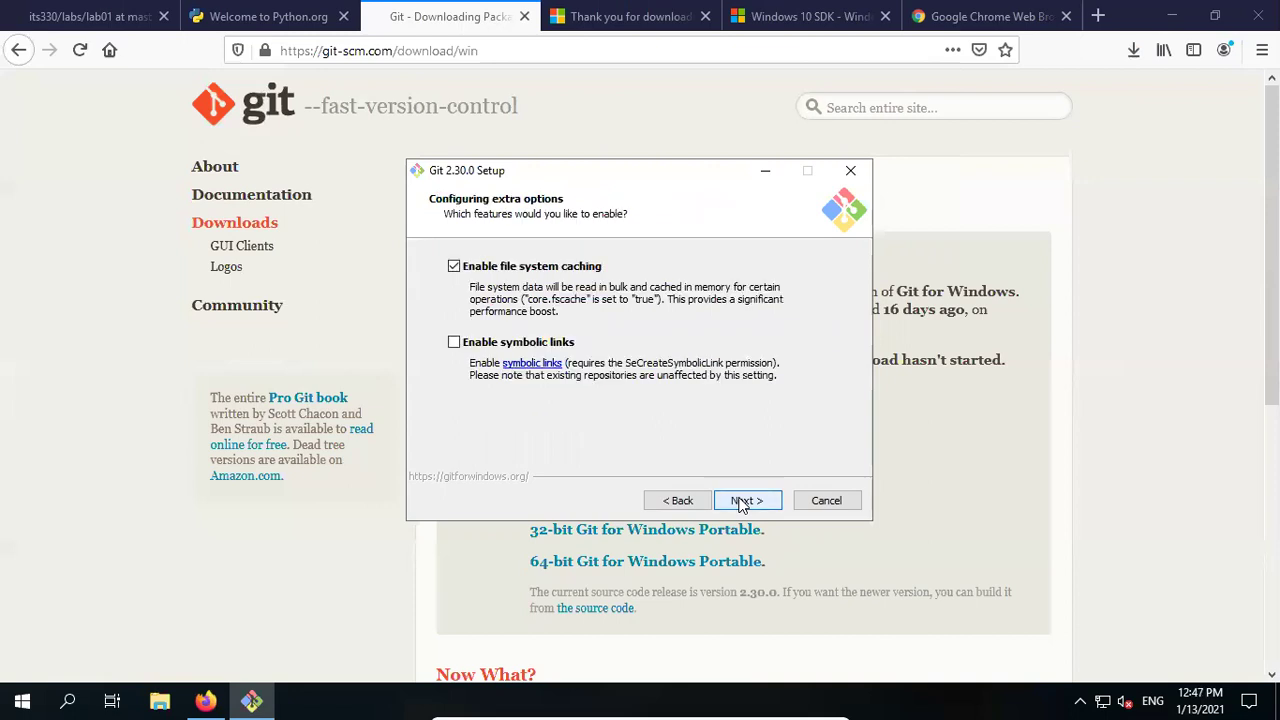
pyautogui.click(741, 504)
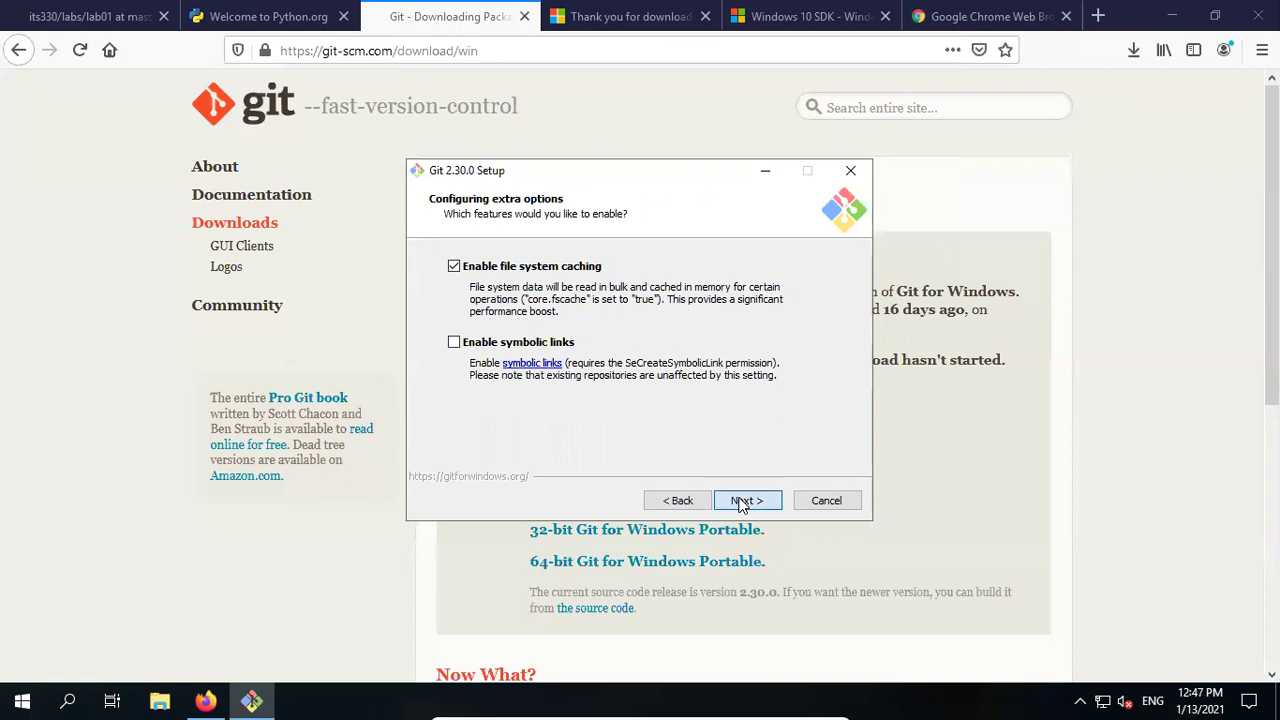
pyautogui.click(745, 503)
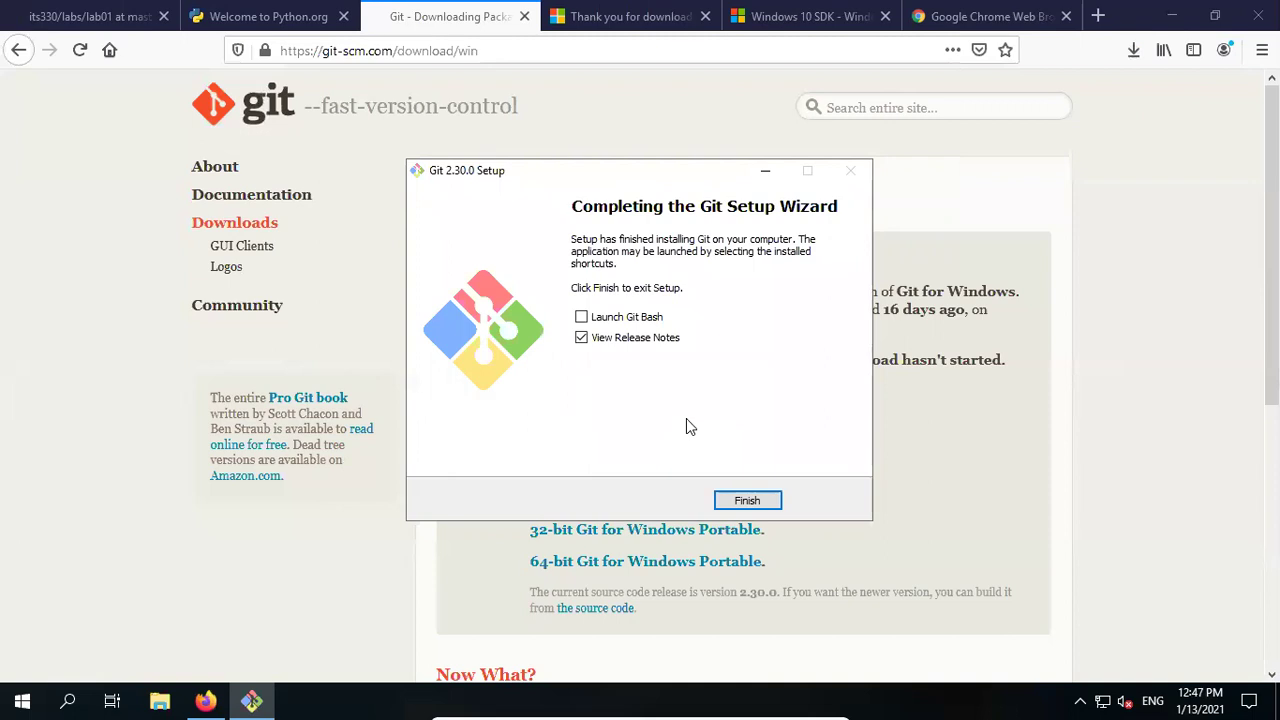
pyautogui.click(581, 338)
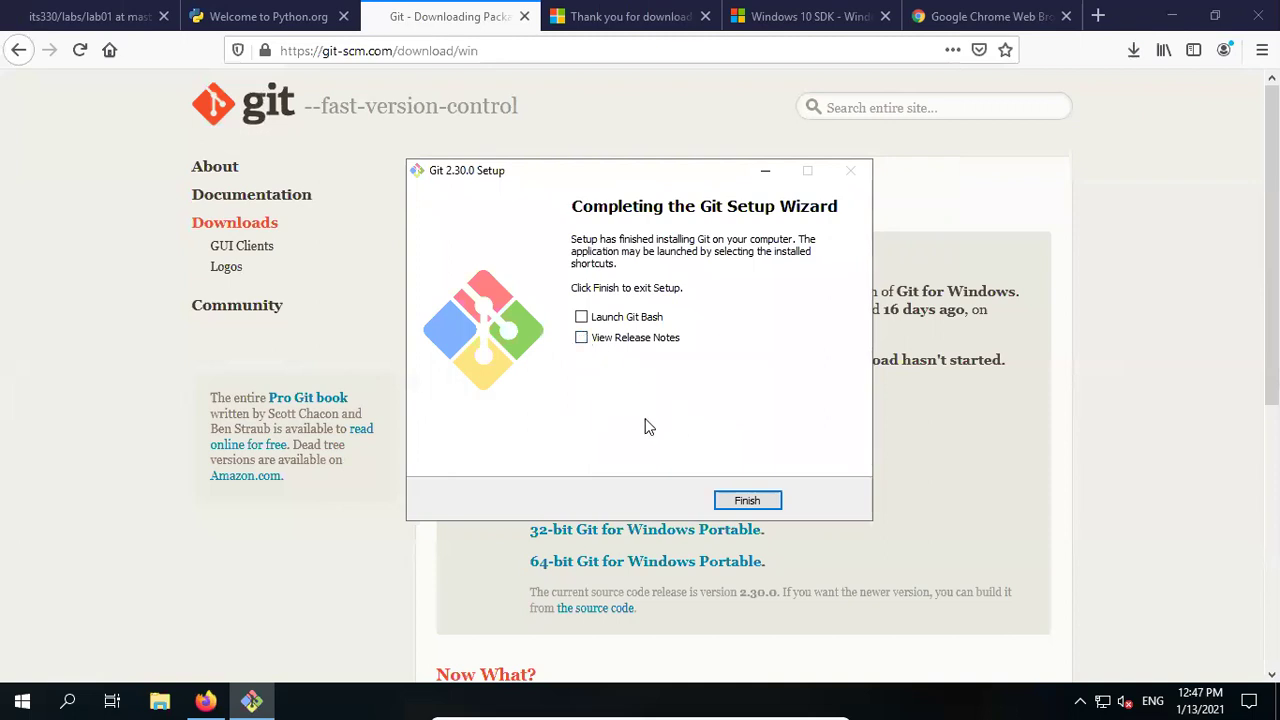
pyautogui.click(745, 508)
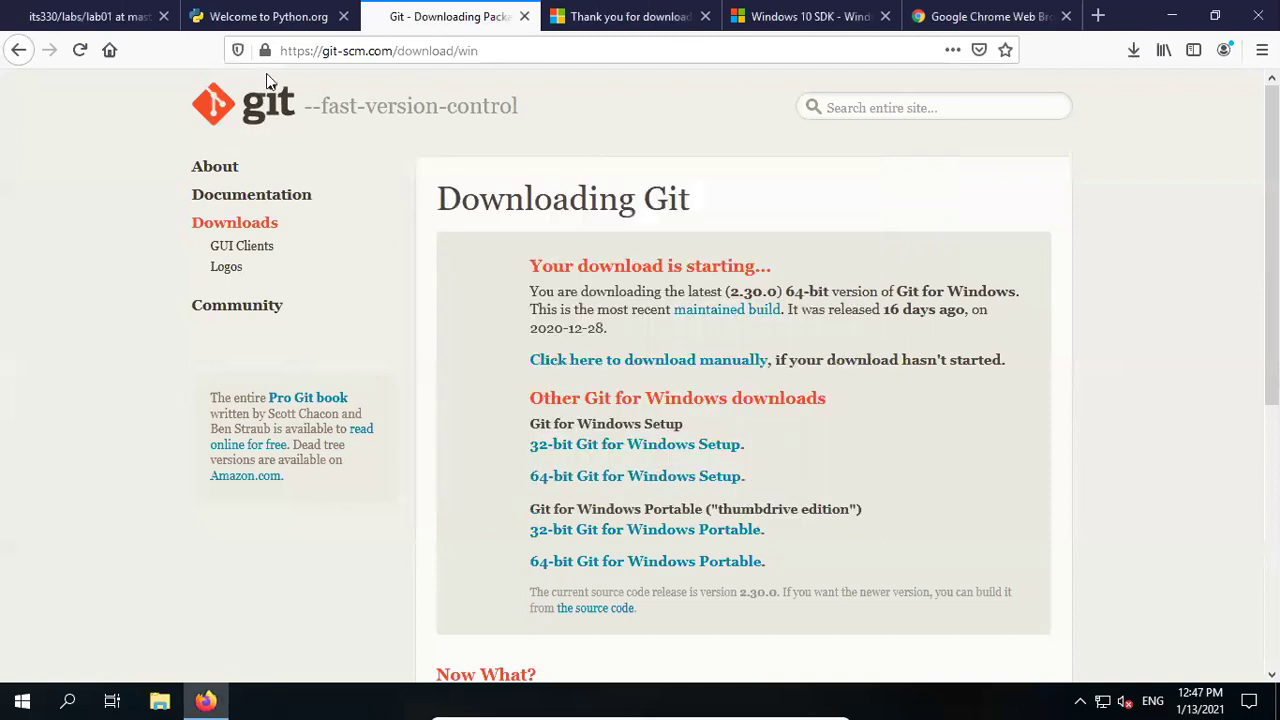
# - From the lab01 instructions page, open the its330 repository in a new tab and copy its HTTPS clone address
pyautogui.click(118, 18)
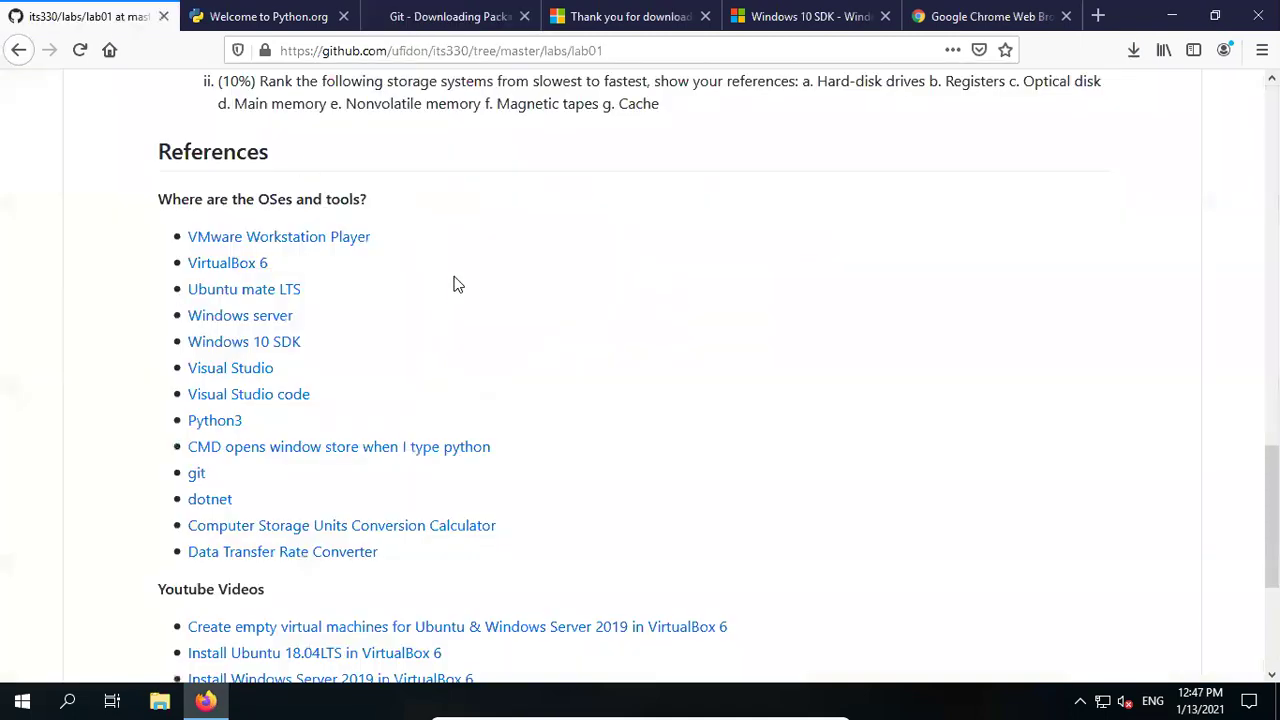
pyautogui.scroll(5, 640, 300)
pyautogui.scroll(2, 668, 297)
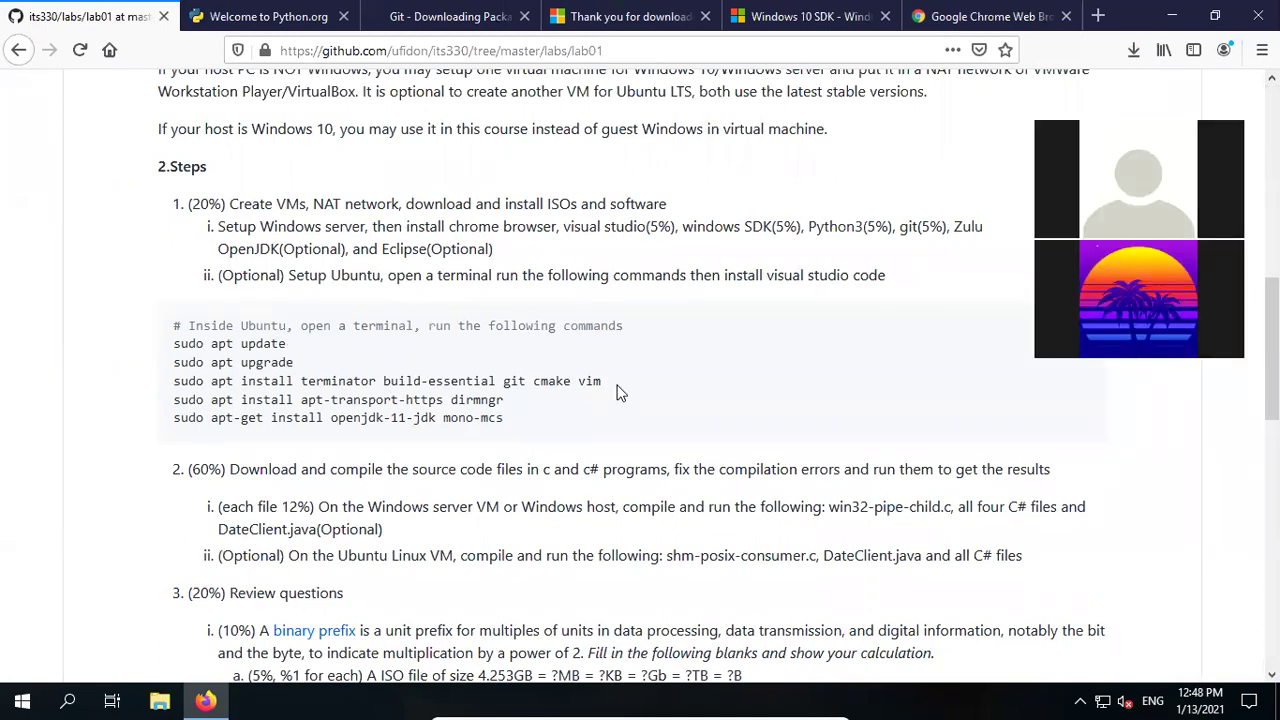
pyautogui.scroll(-2, 626, 375)
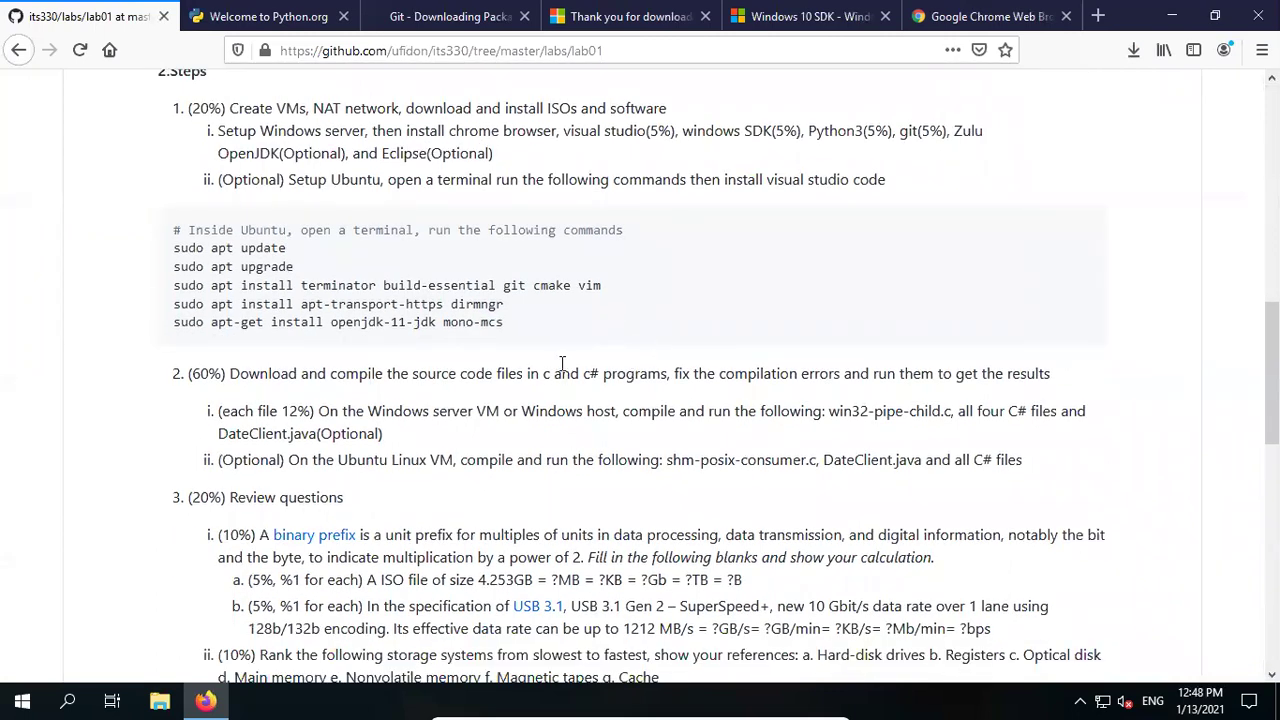
pyautogui.scroll(-2, 564, 365)
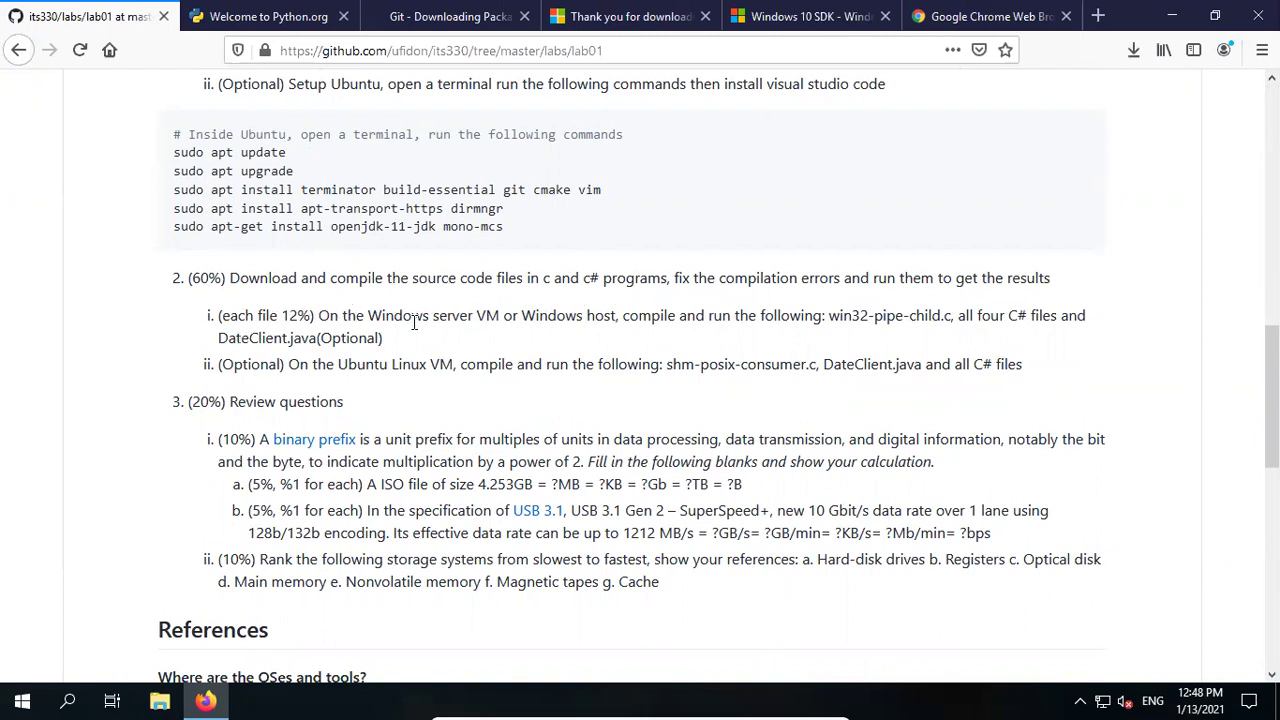
pyautogui.scroll(10, 748, 325)
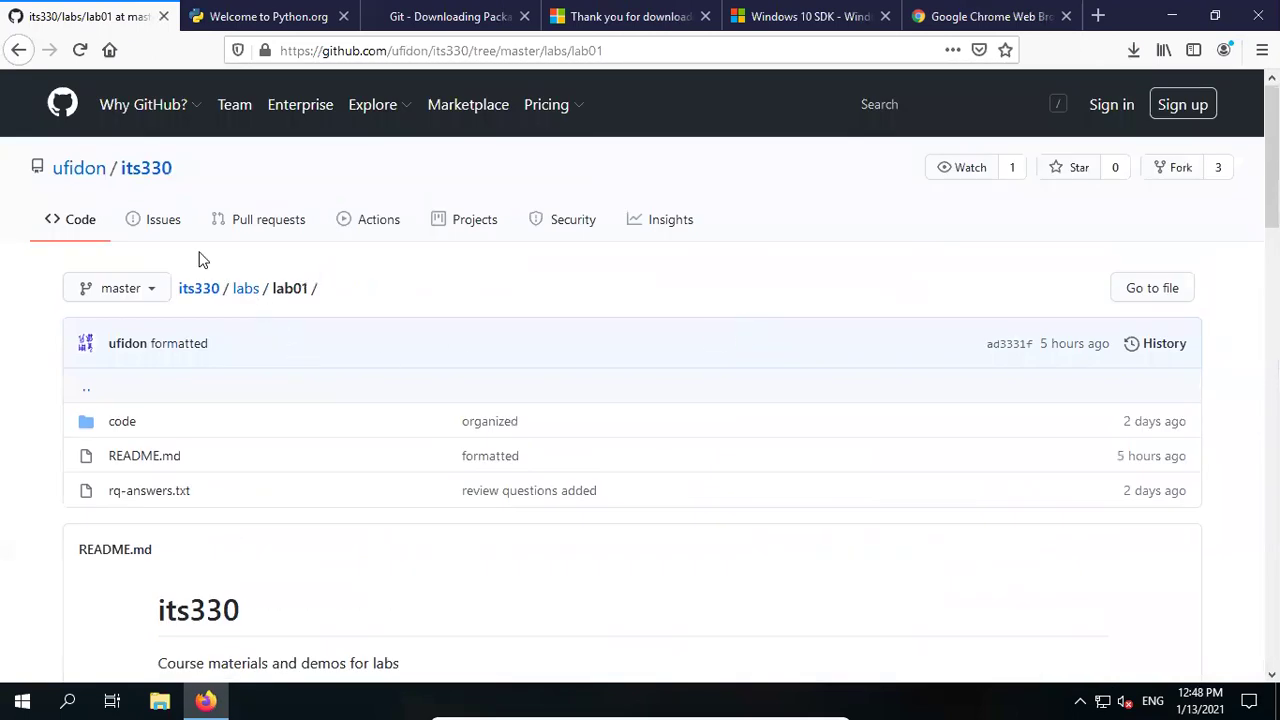
pyautogui.rightClick(194, 290)
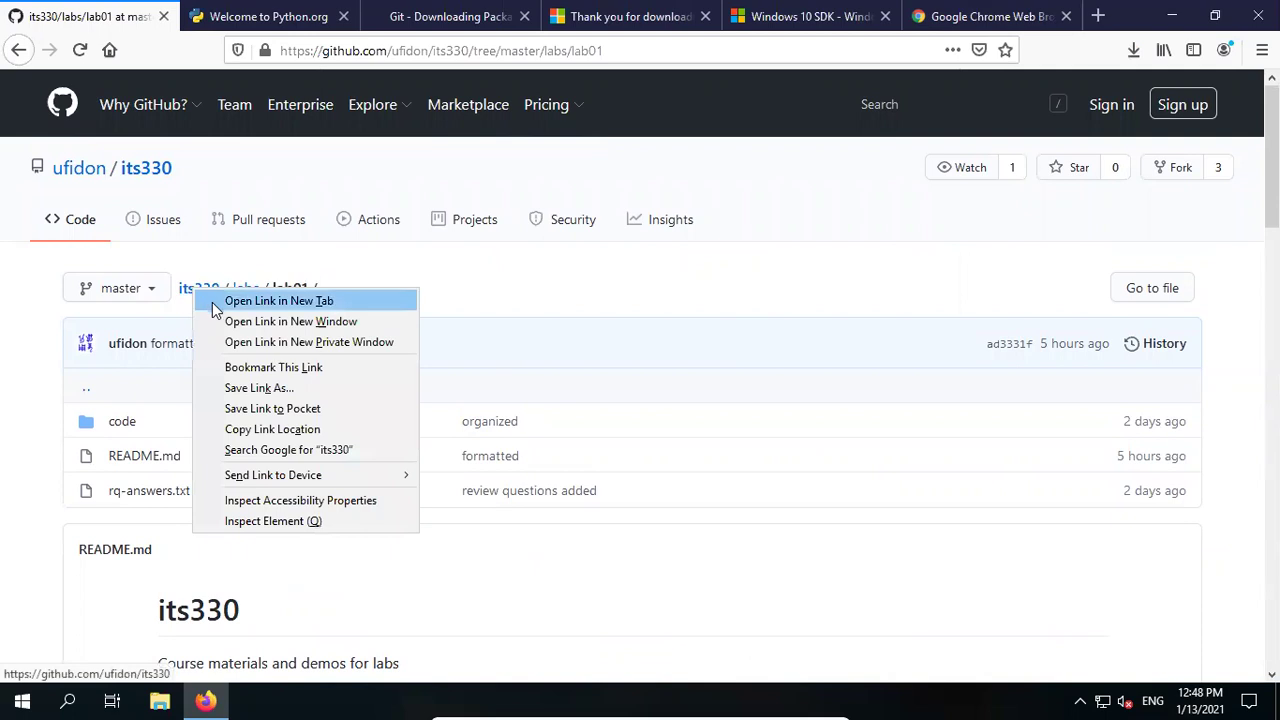
pyautogui.click(212, 303)
pyautogui.click(216, 18)
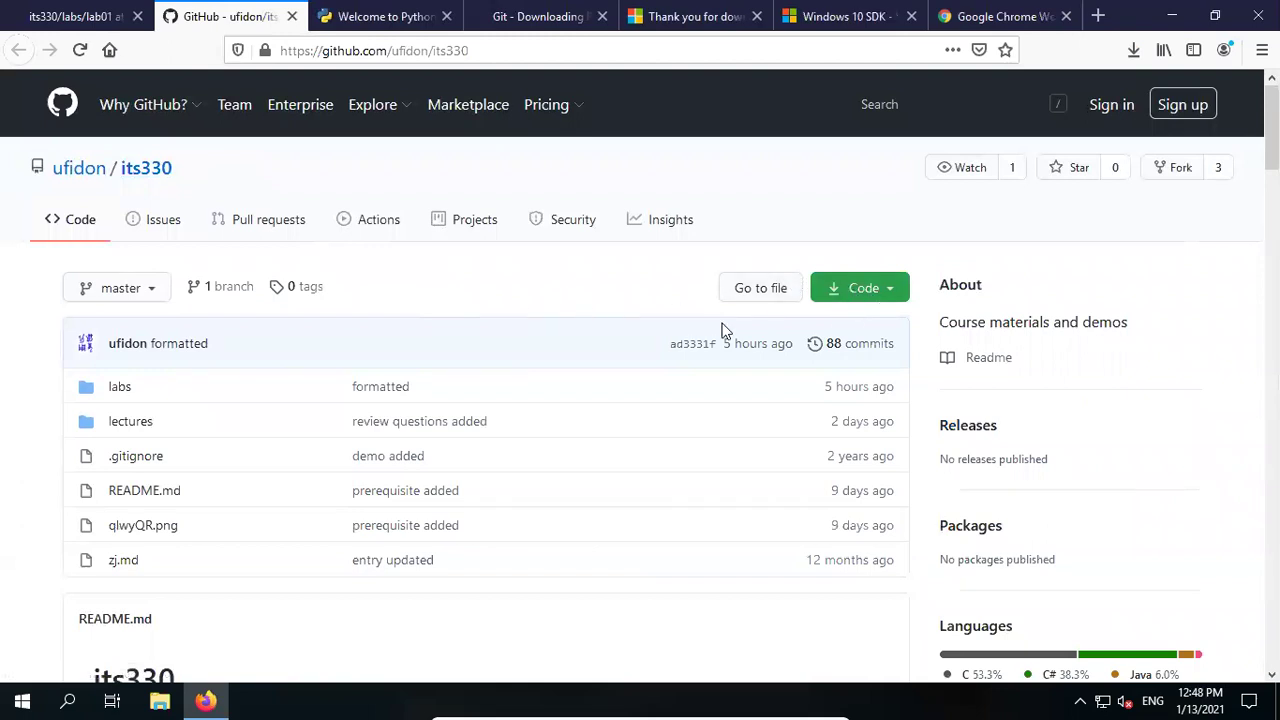
pyautogui.click(889, 294)
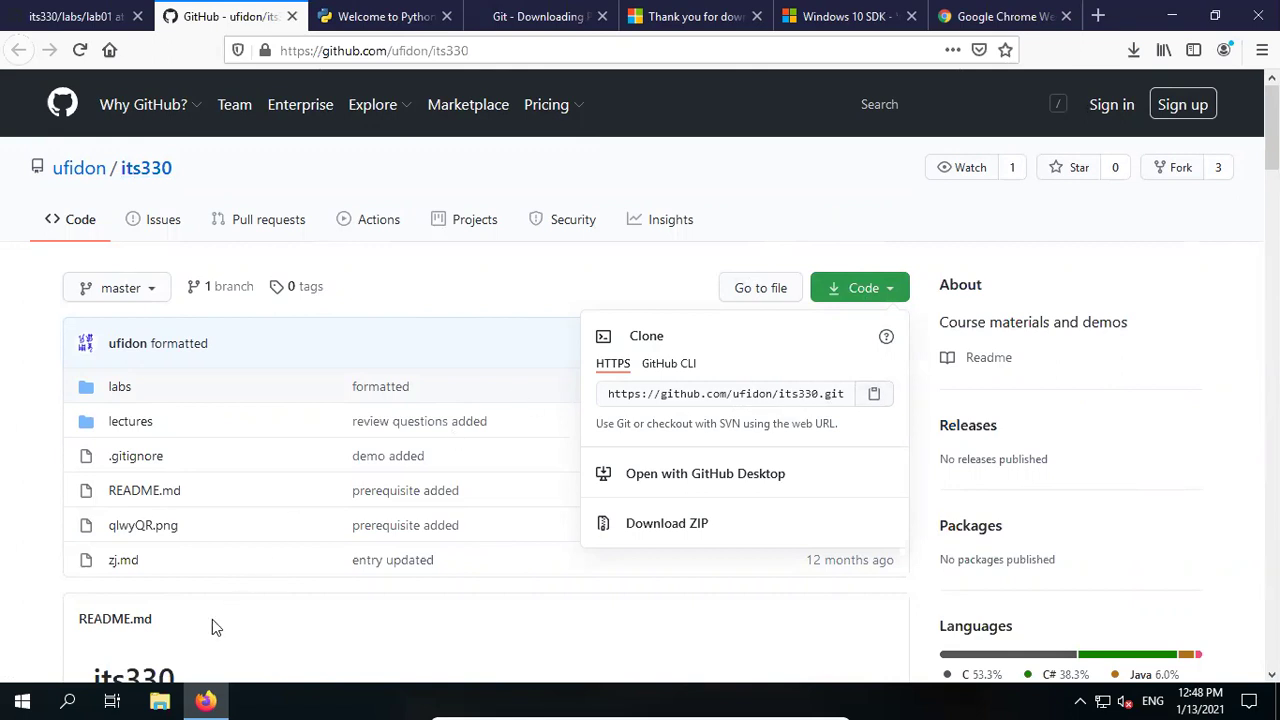
# - Create a folder named lab01 inside Documents\its330 in File Explorer
pyautogui.click(160, 700)
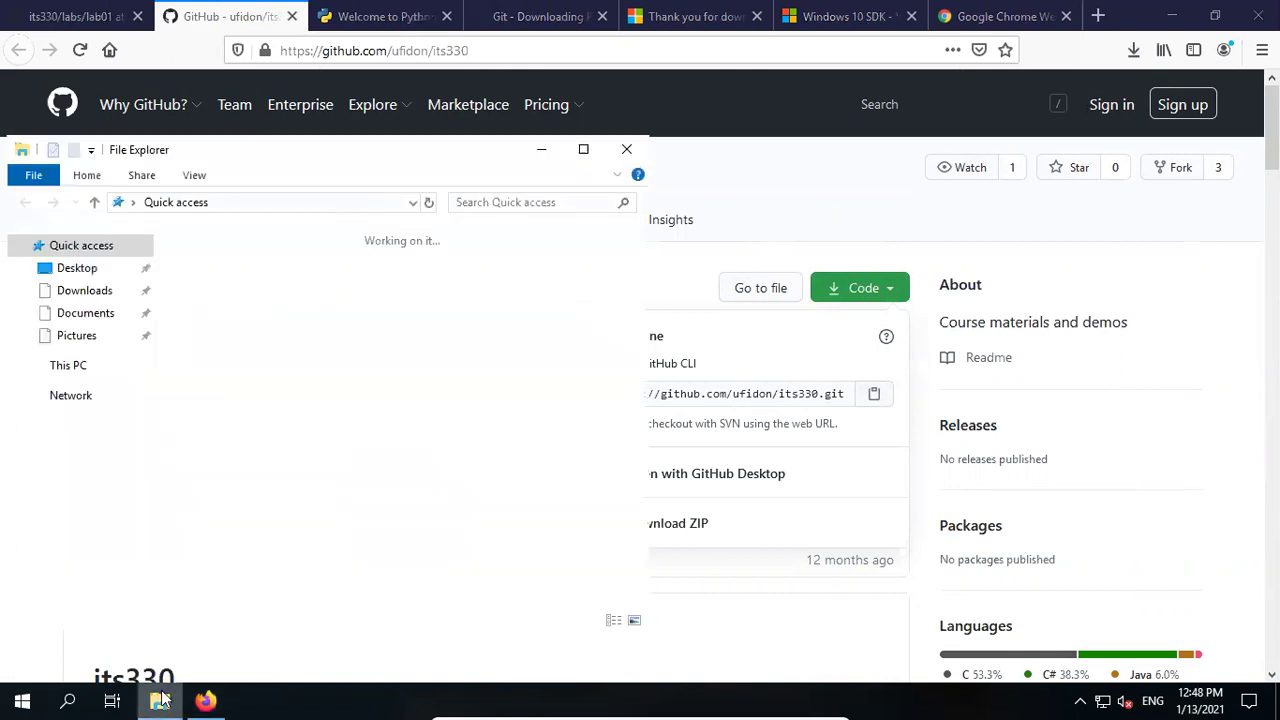
pyautogui.moveTo(351, 158); pyautogui.dragTo(550, 137)
pyautogui.doubleClick(505, 337)
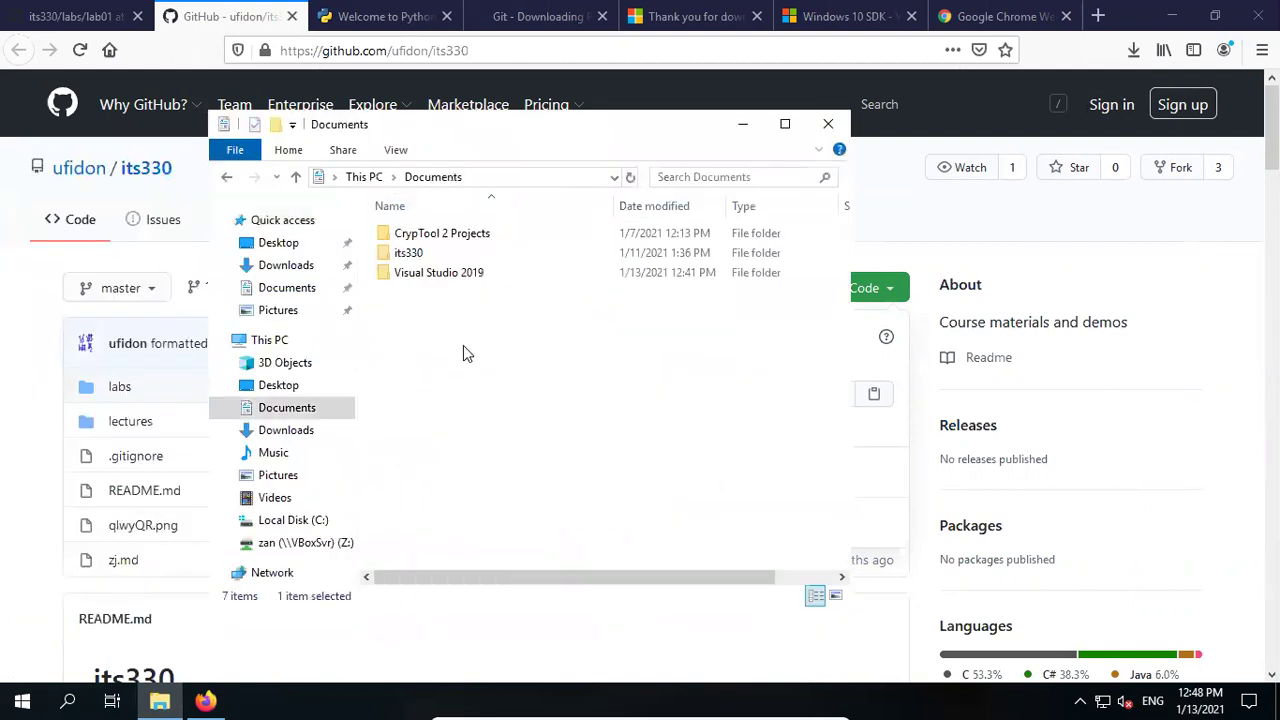
pyautogui.doubleClick(438, 256)
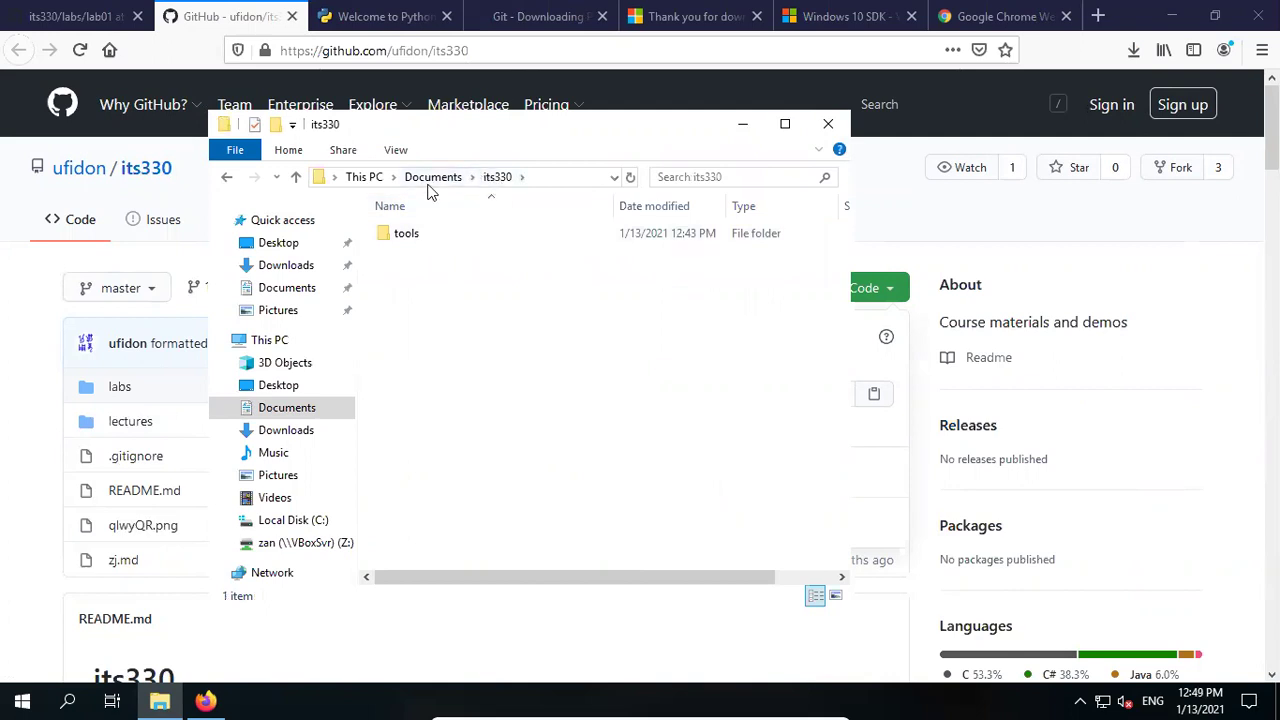
pyautogui.rightClick(442, 307)
pyautogui.moveTo(626, 578)
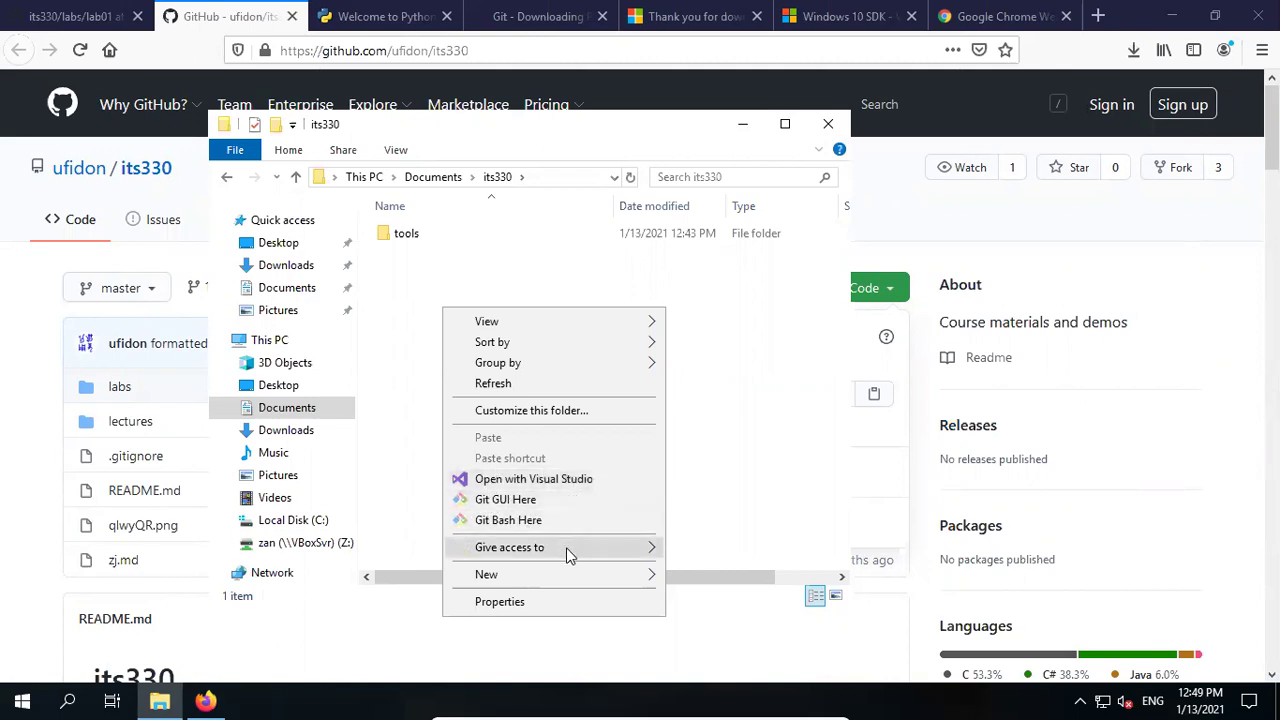
pyautogui.moveTo(574, 548)
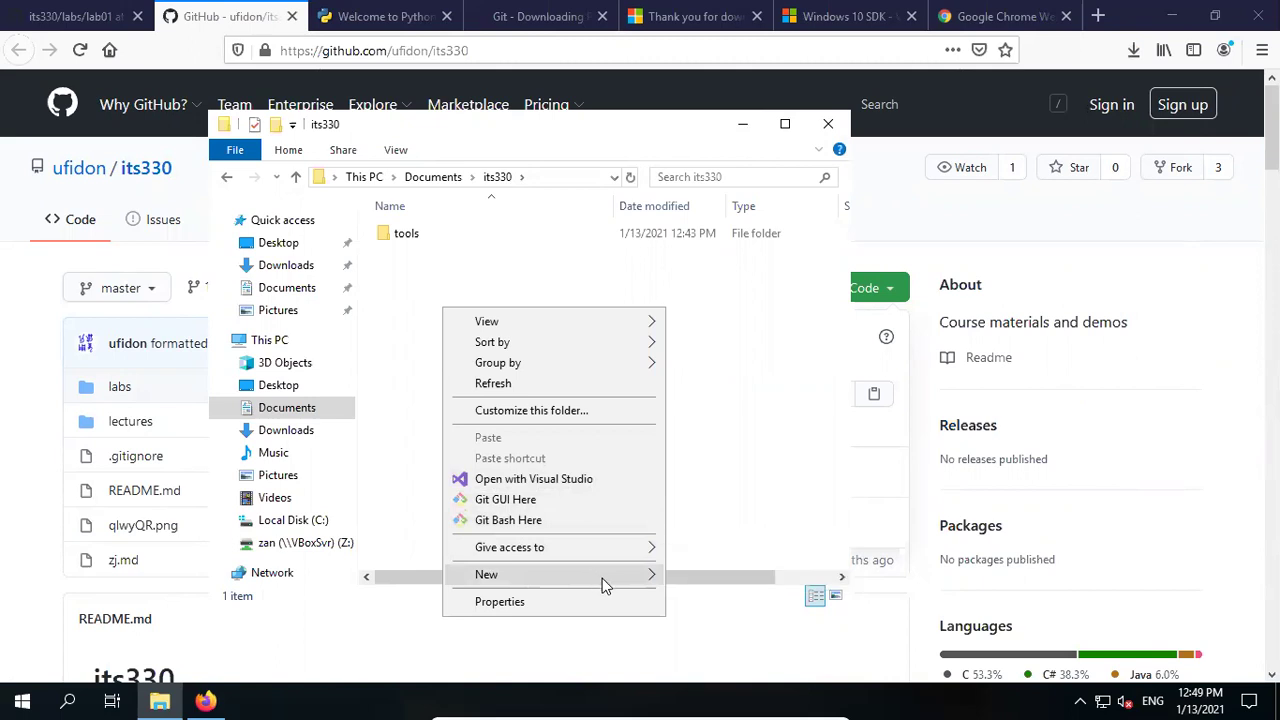
pyautogui.click(710, 443)
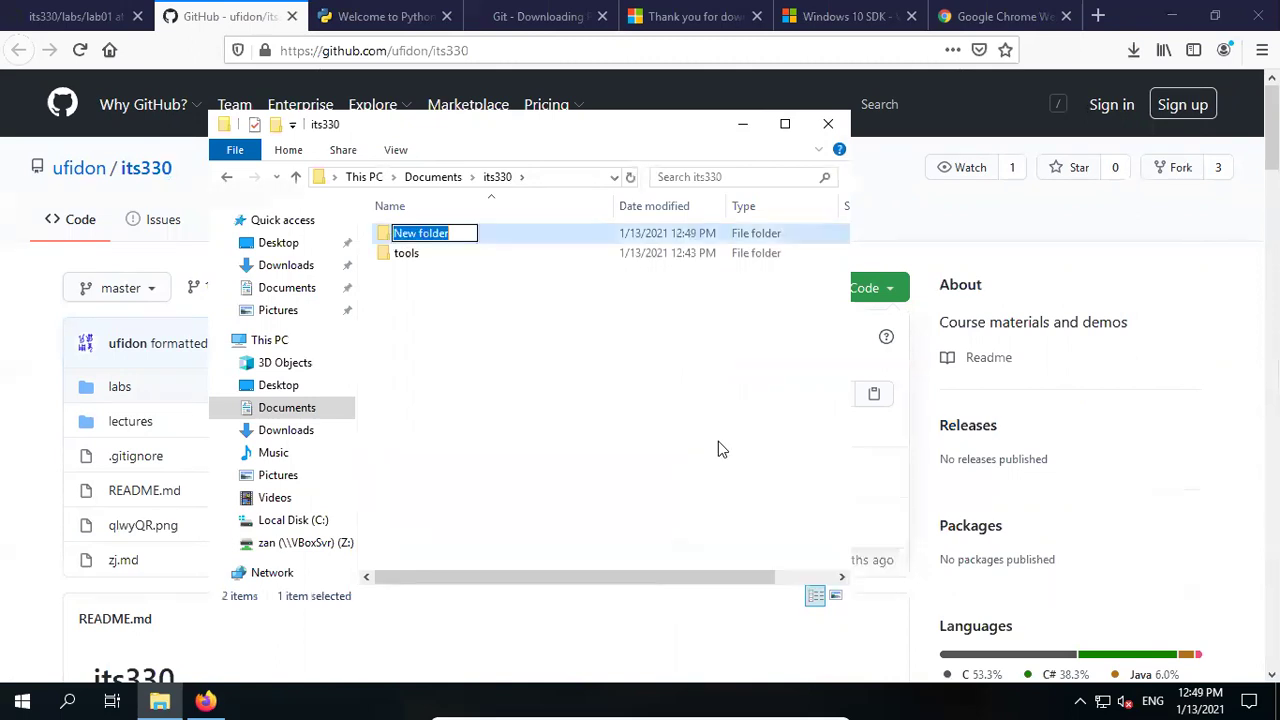
pyautogui.write('lab01')
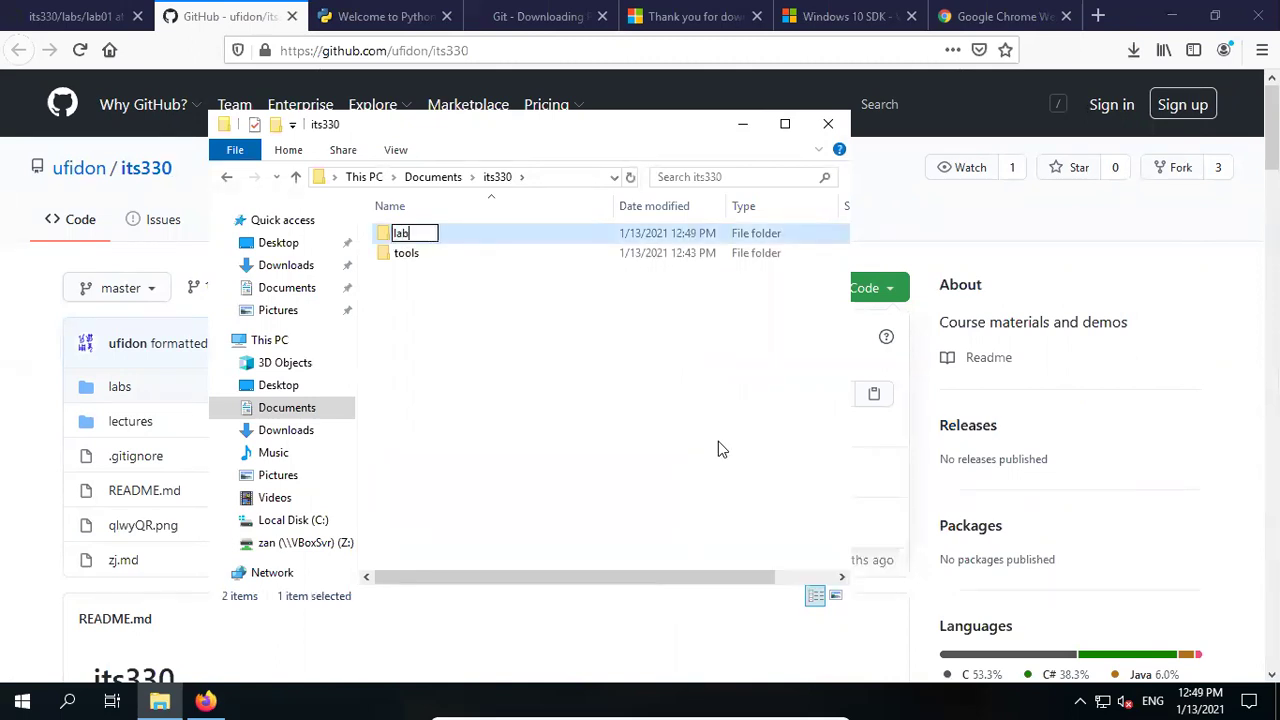
pyautogui.press('Return')
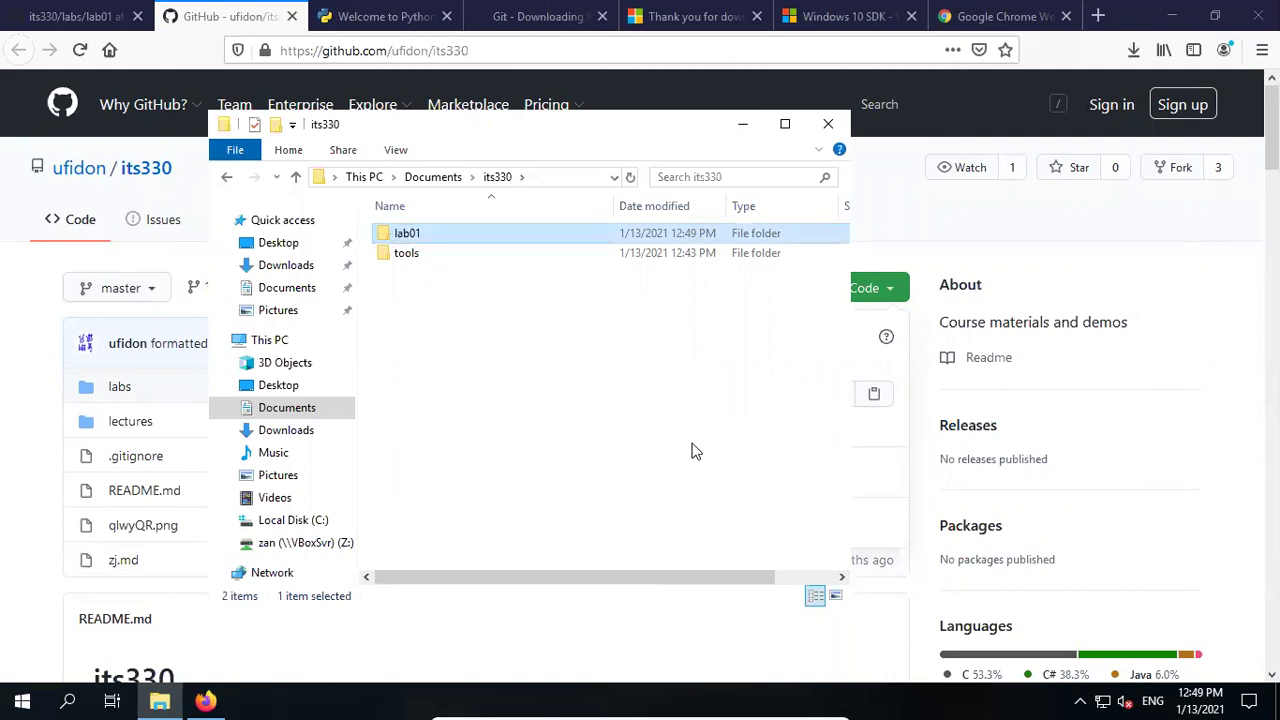
pyautogui.click(543, 375)
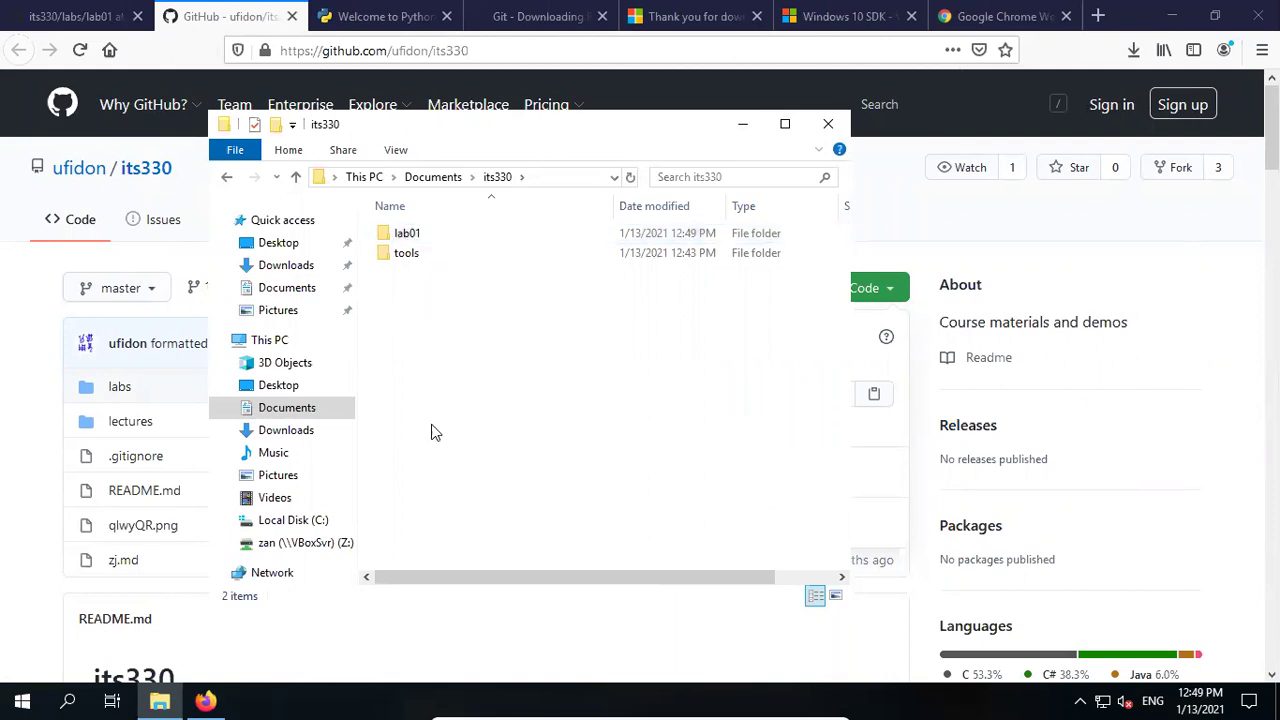
pyautogui.rightClick(456, 341)
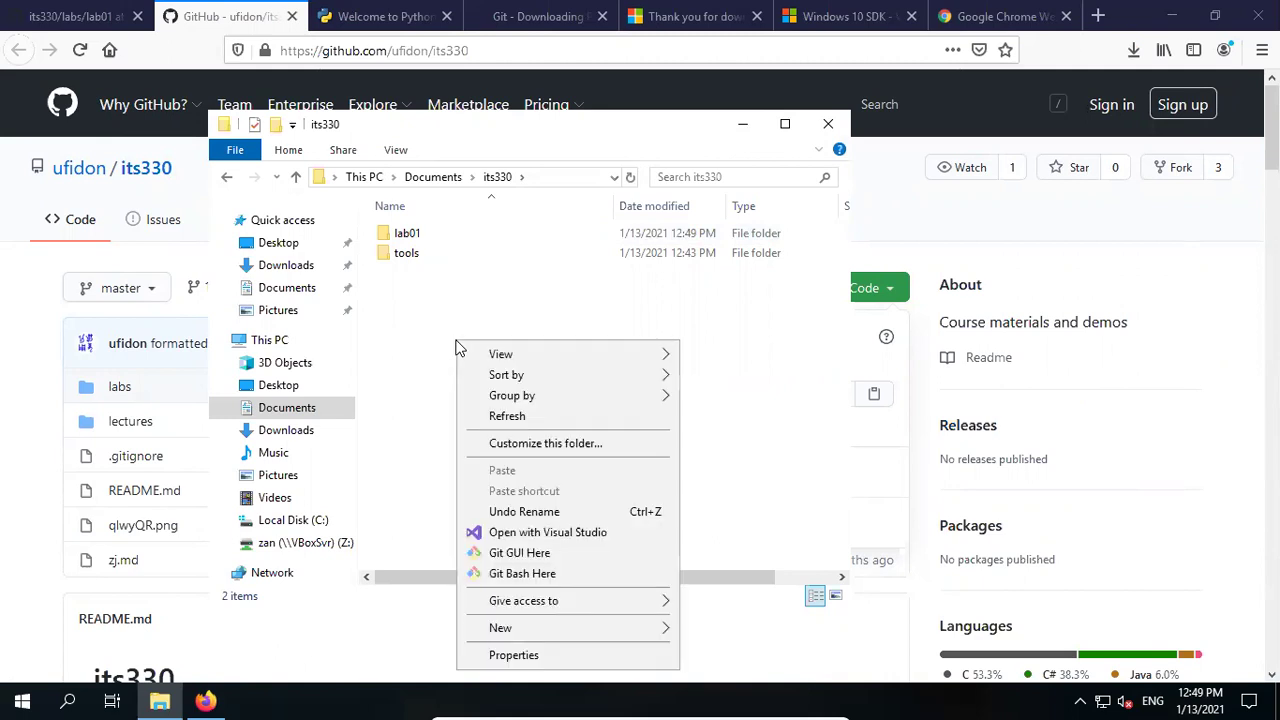
pyautogui.click(600, 576)
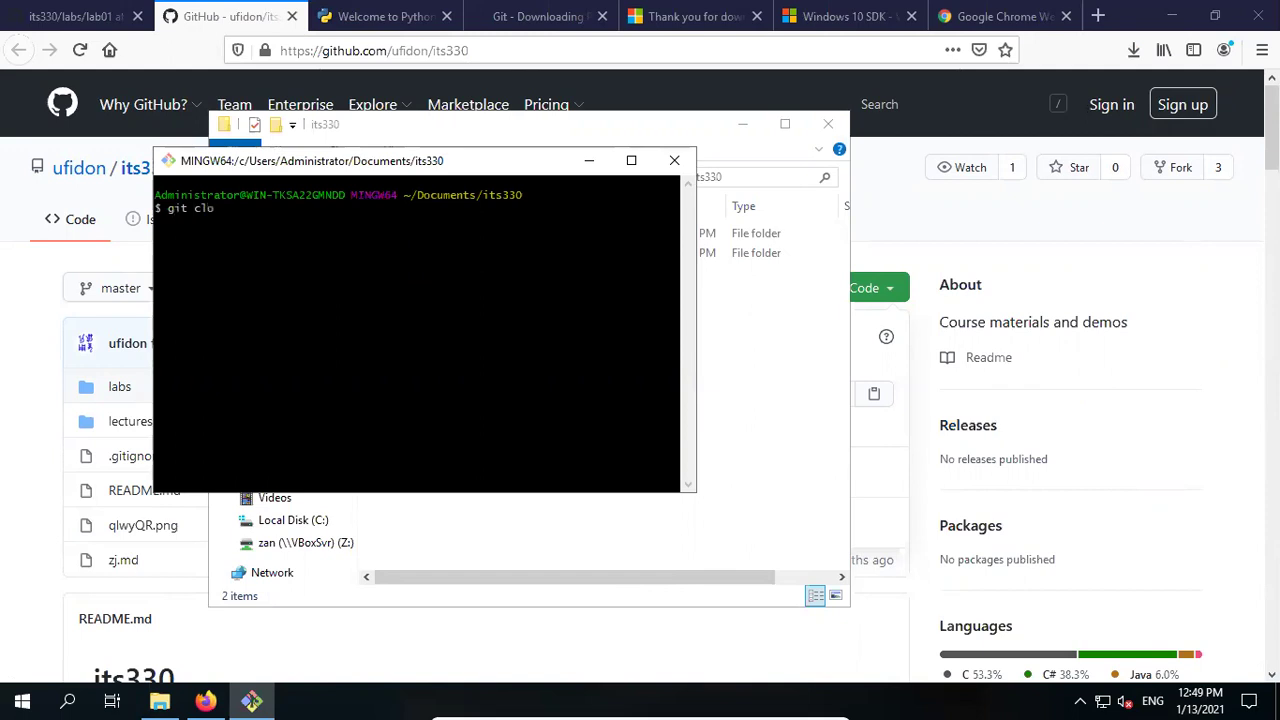
pyautogui.write('git clone')
pyautogui.rightClick(294, 214)
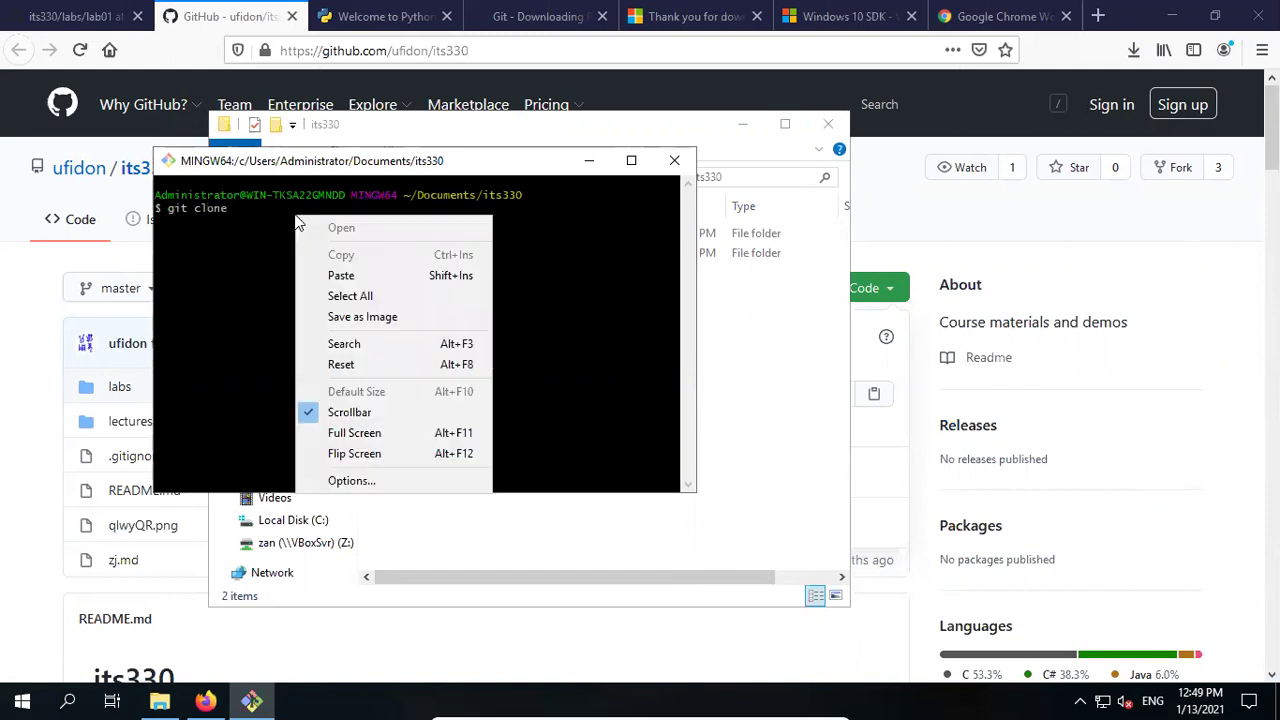
pyautogui.click(352, 285)
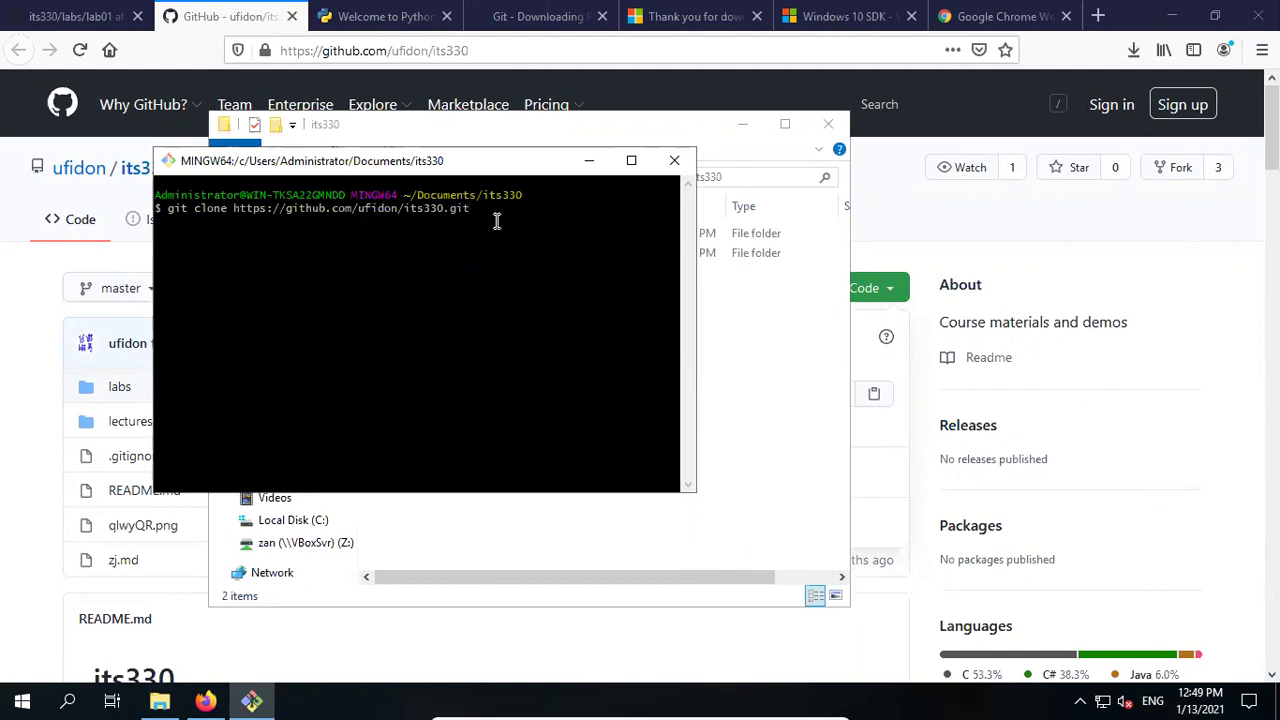
pyautogui.press('Return')
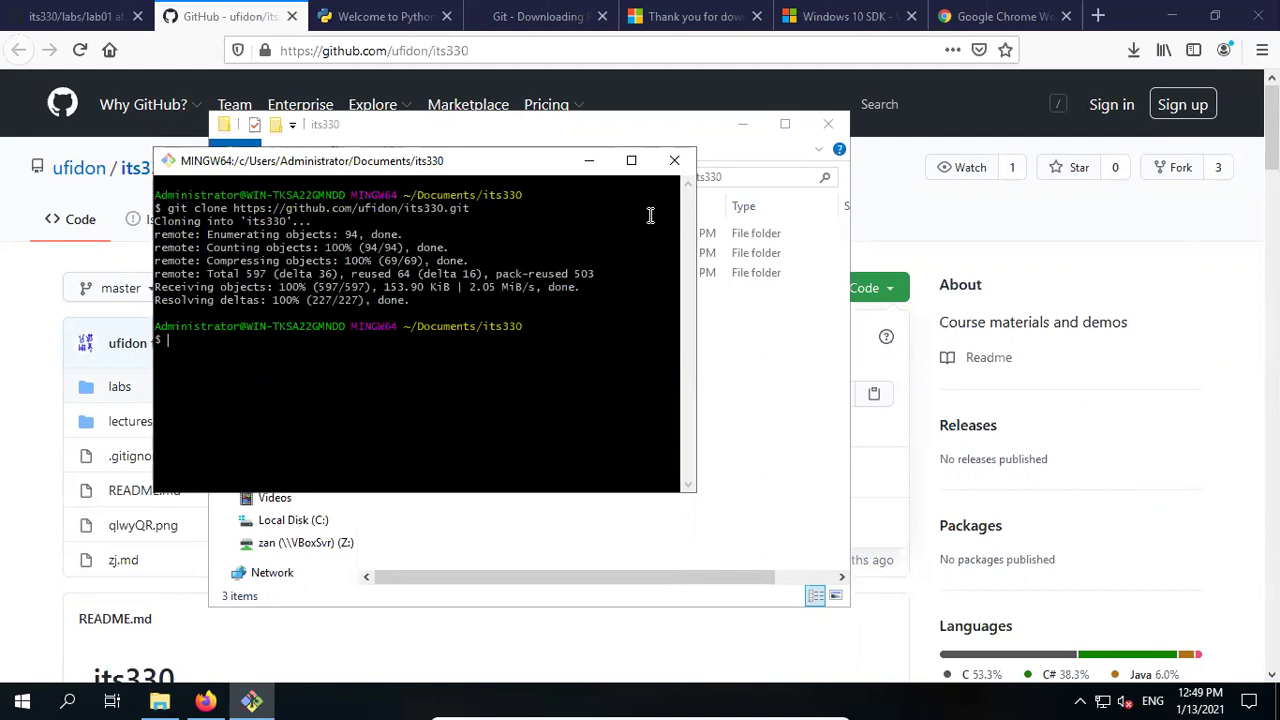
pyautogui.click(673, 162)
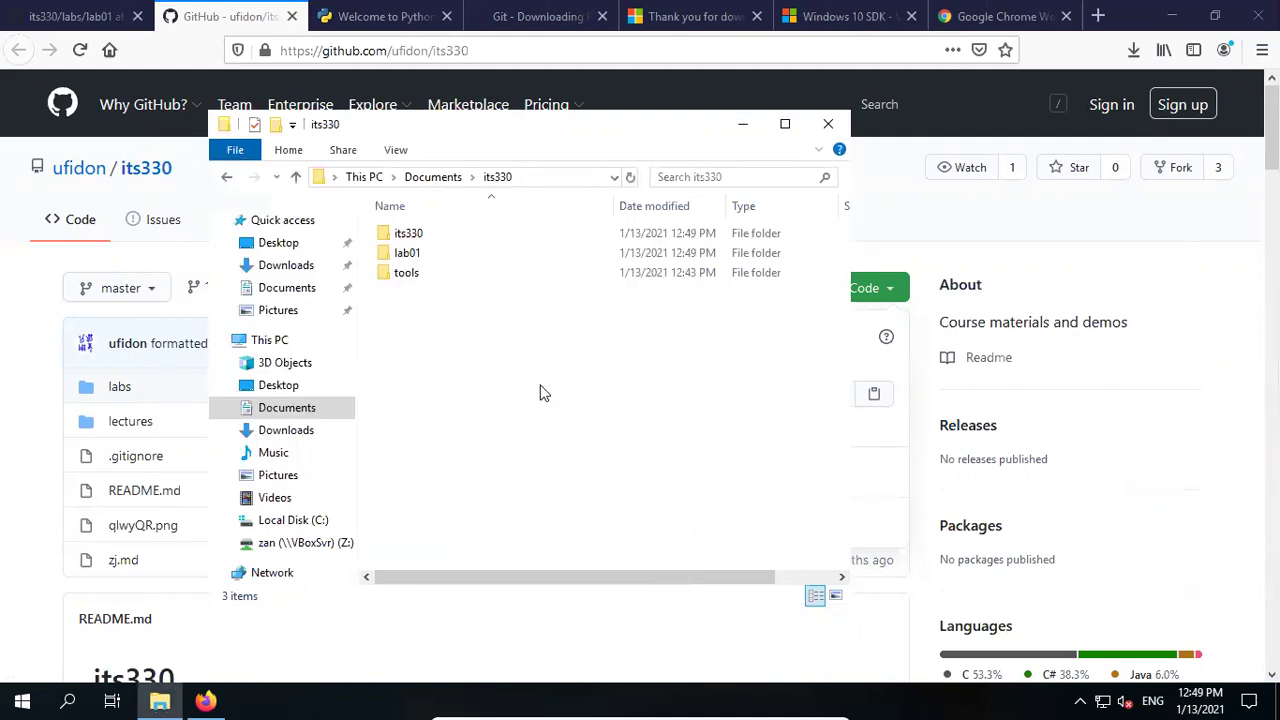
# - Copy the csharp and win folders from the cloned repository's labs\lab01\code folder into Documents\its330\lab01
pyautogui.doubleClick(407, 236)
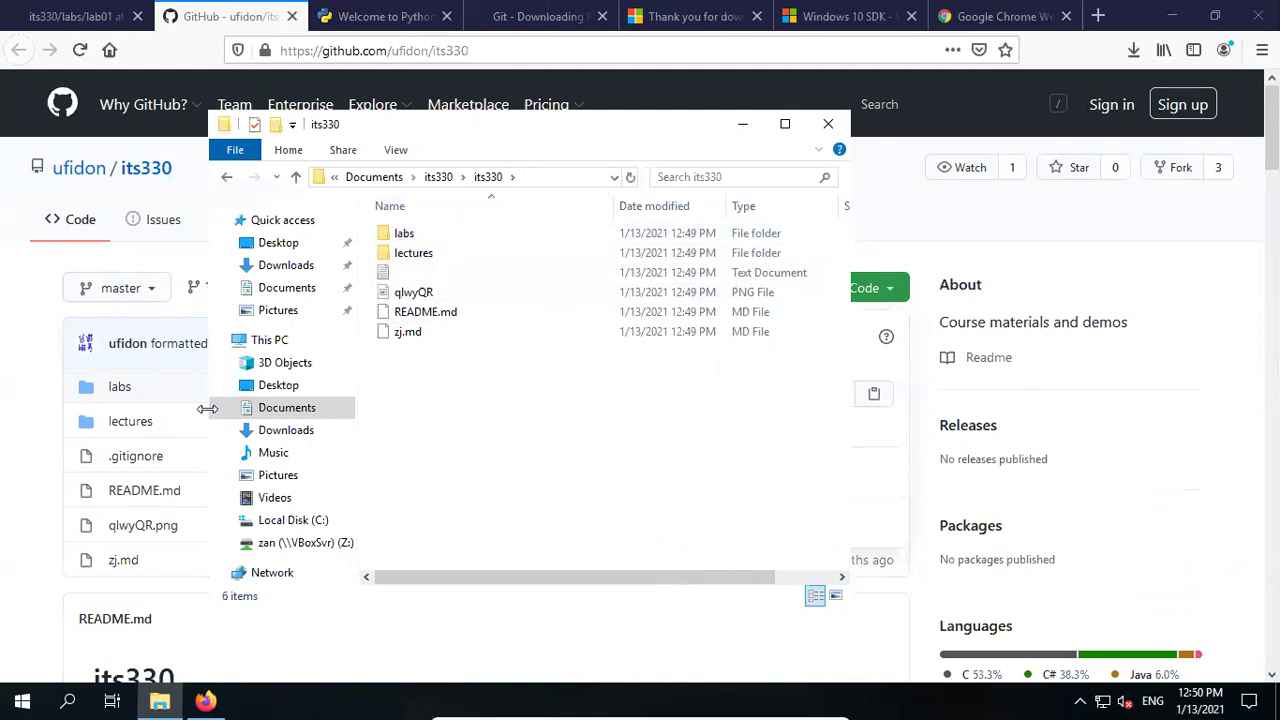
pyautogui.doubleClick(405, 234)
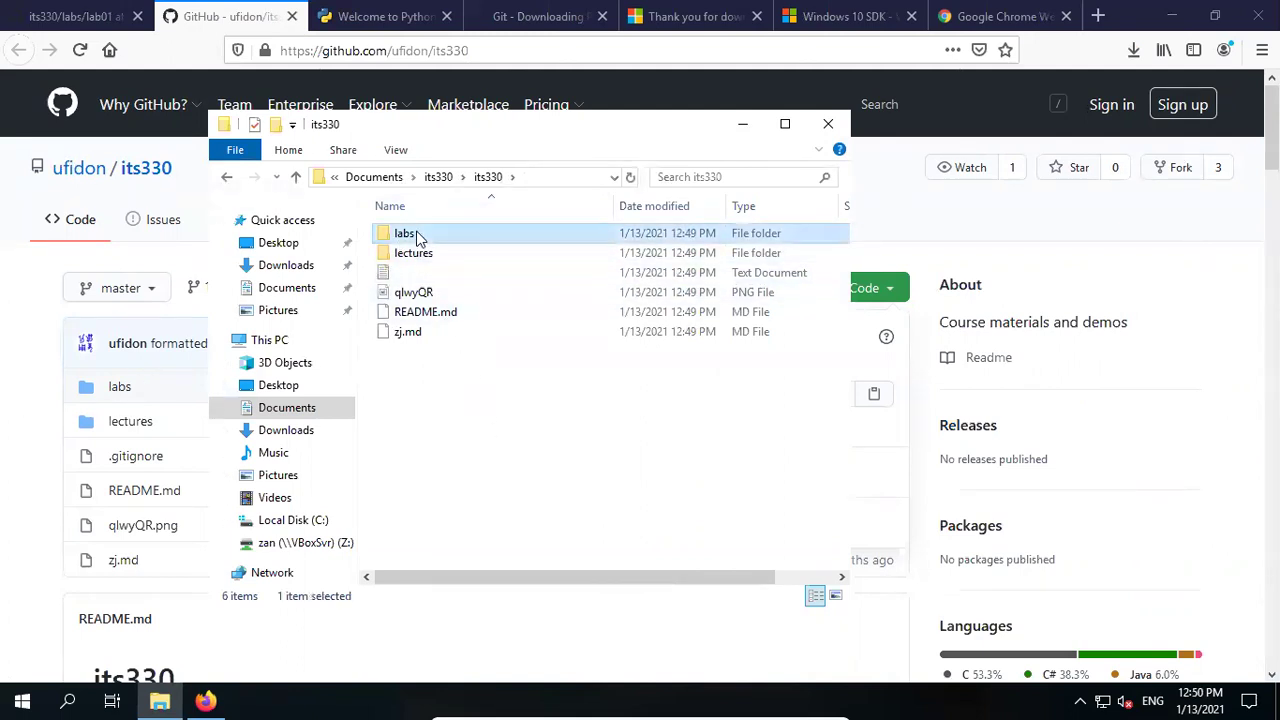
pyautogui.doubleClick(408, 233)
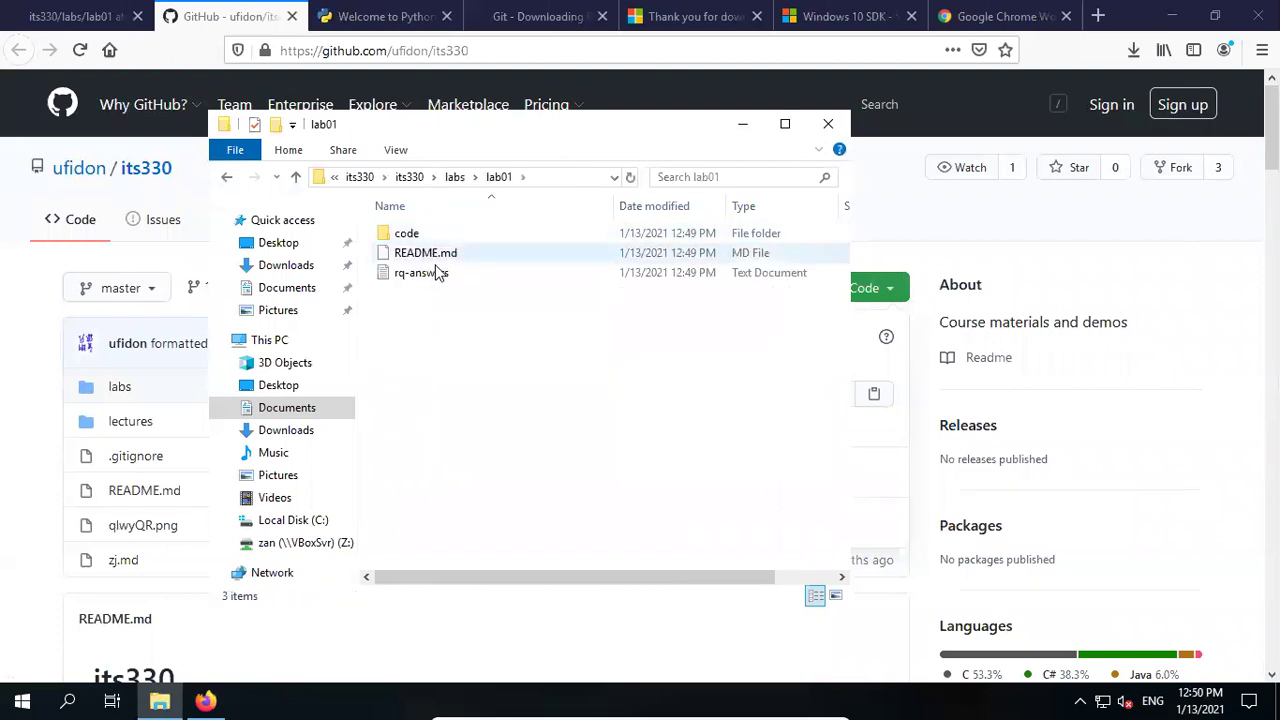
pyautogui.doubleClick(446, 234)
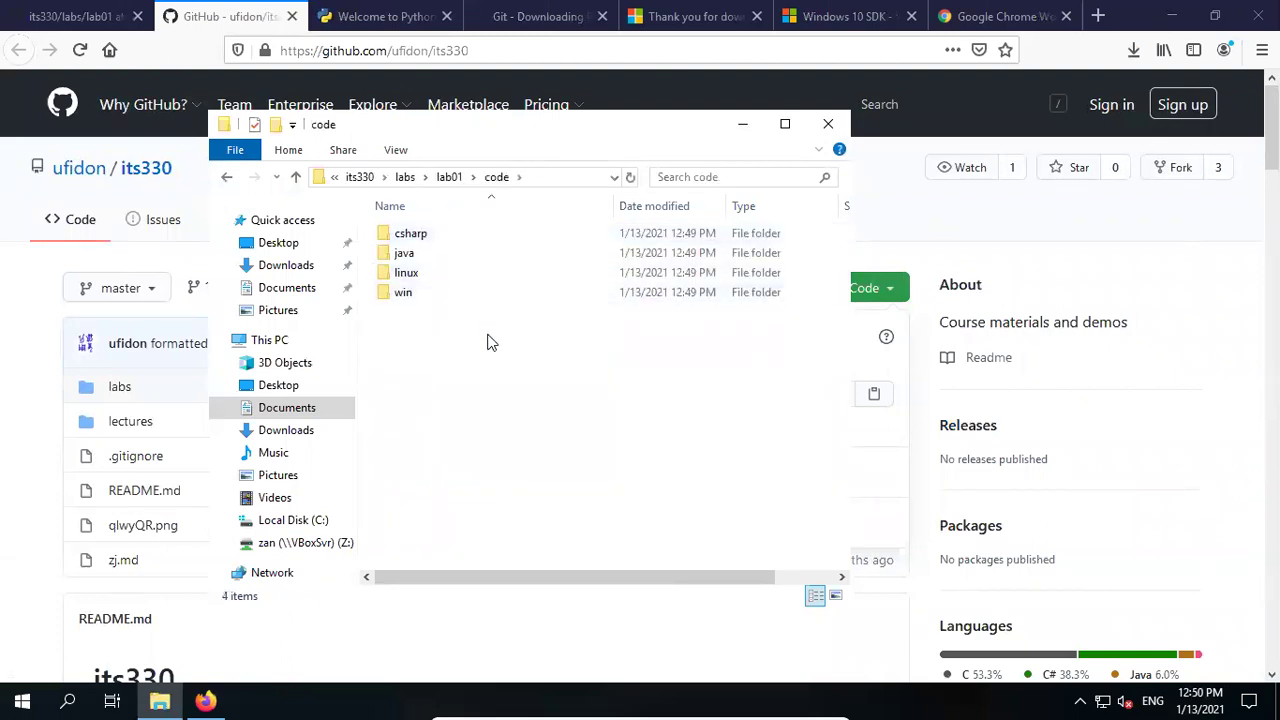
pyautogui.click(435, 293)
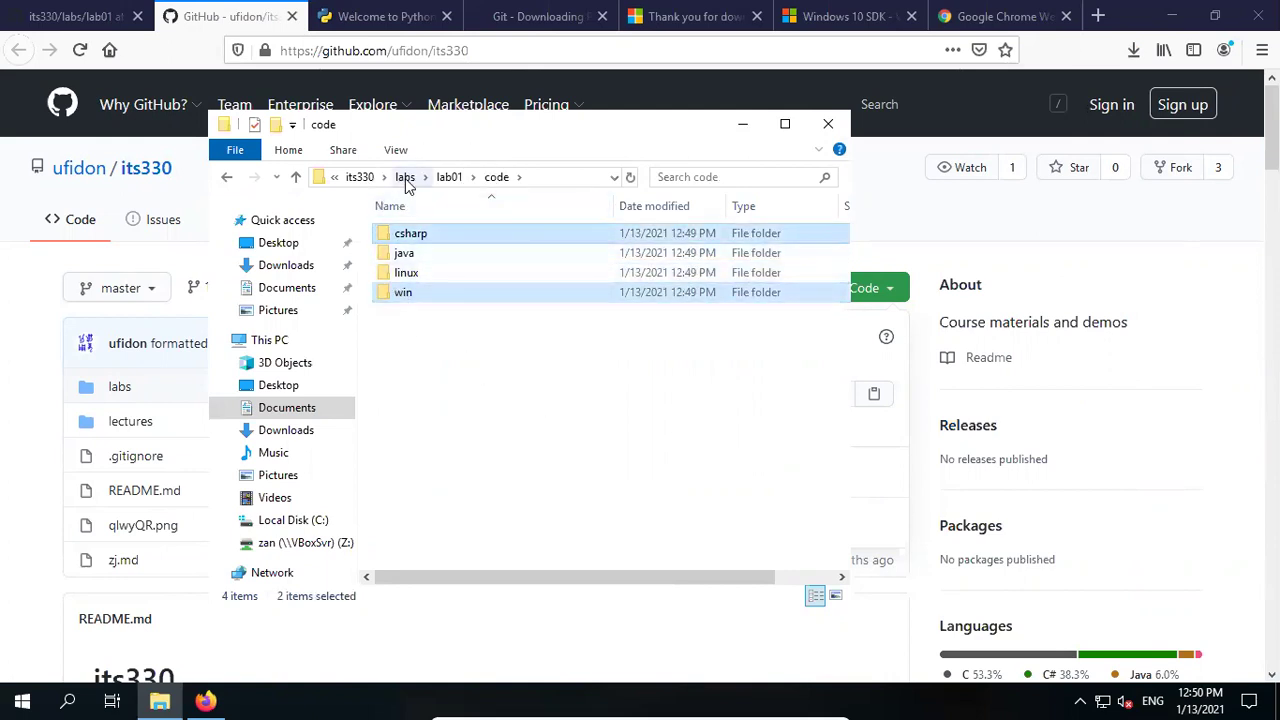
pyautogui.click(360, 177)
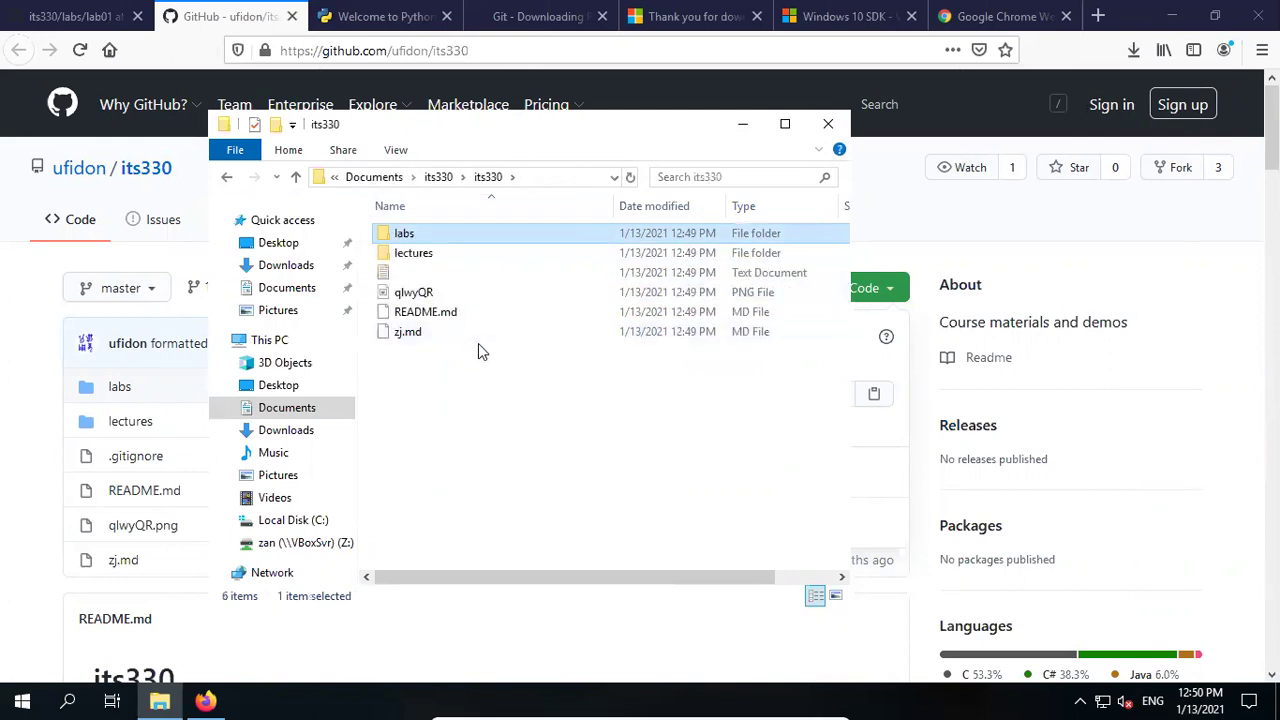
pyautogui.click(437, 180)
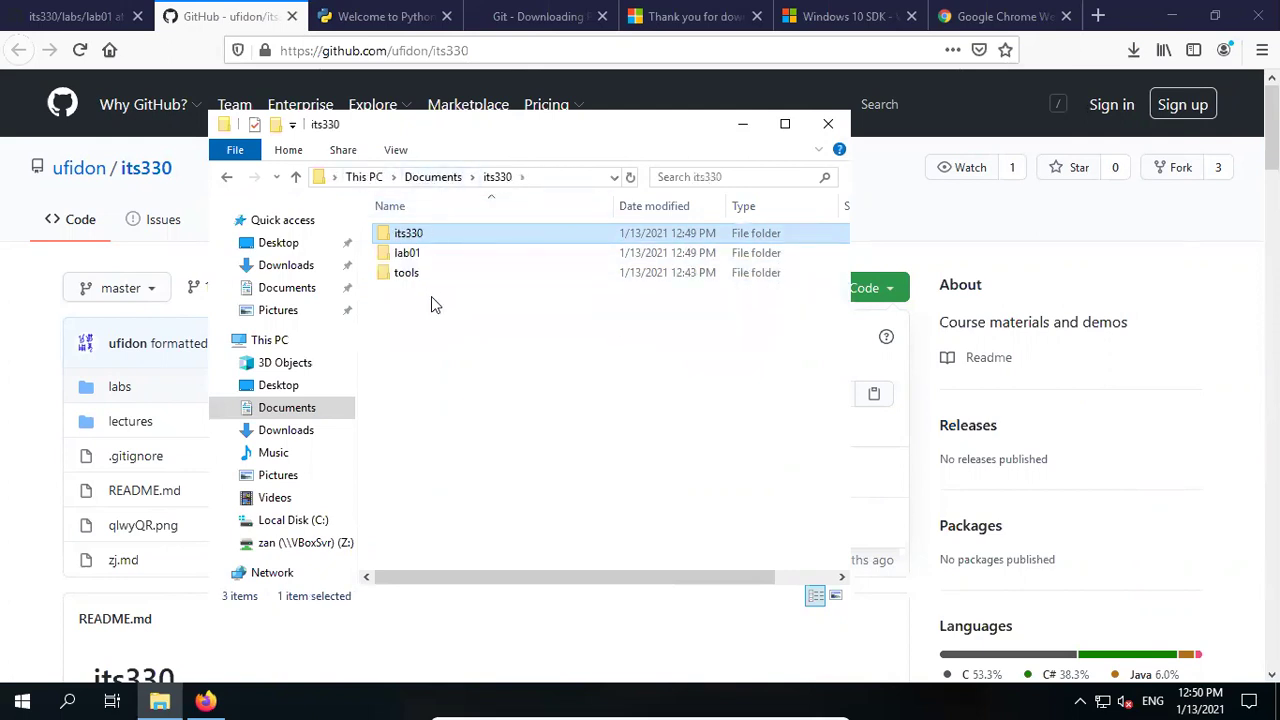
pyautogui.click(429, 298)
pyautogui.doubleClick(424, 260)
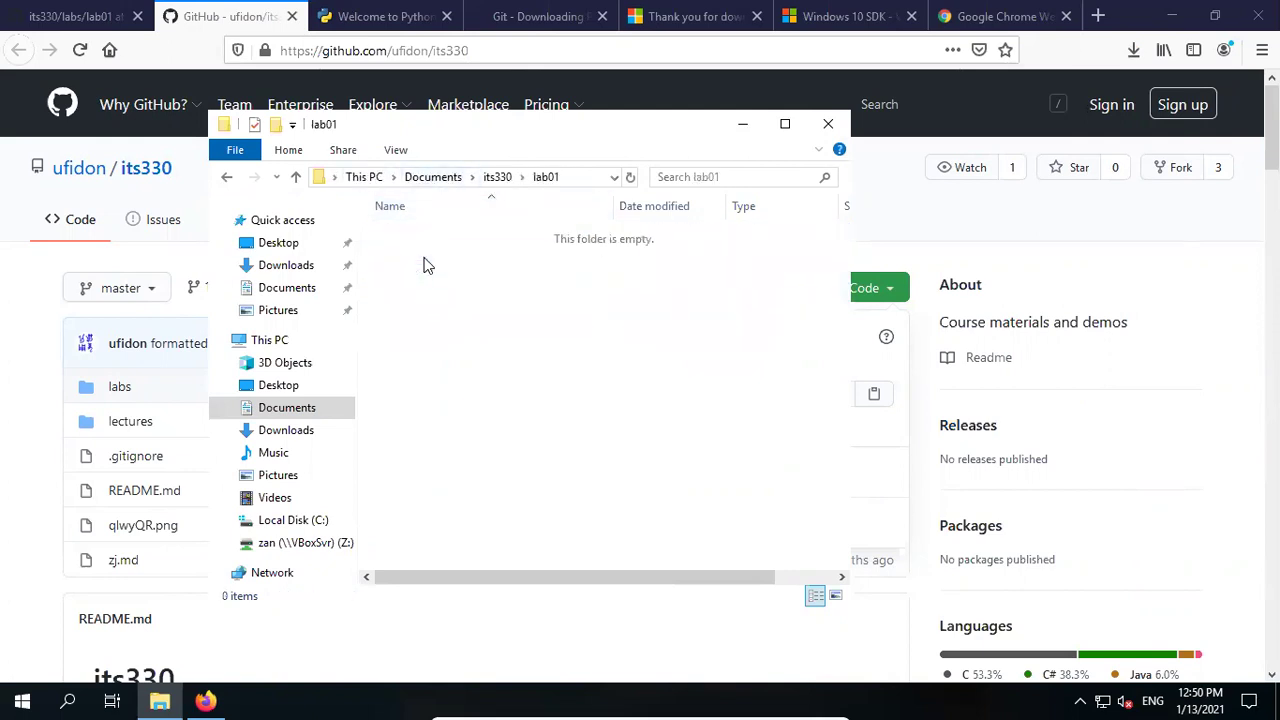
pyautogui.hotkey('ctrl', 'v')
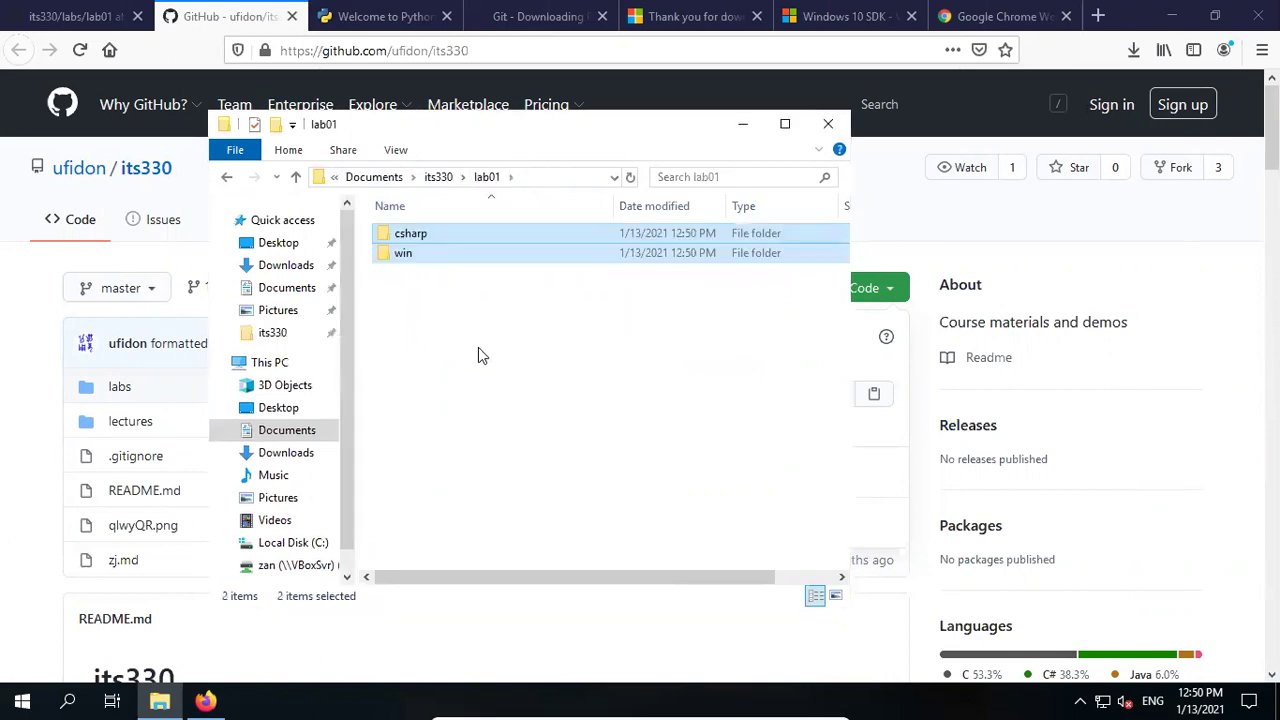
pyautogui.click(478, 345)
# - Look through the source files in the copied win and csharp folders inside Documents\its330\lab01
pyautogui.doubleClick(416, 262)
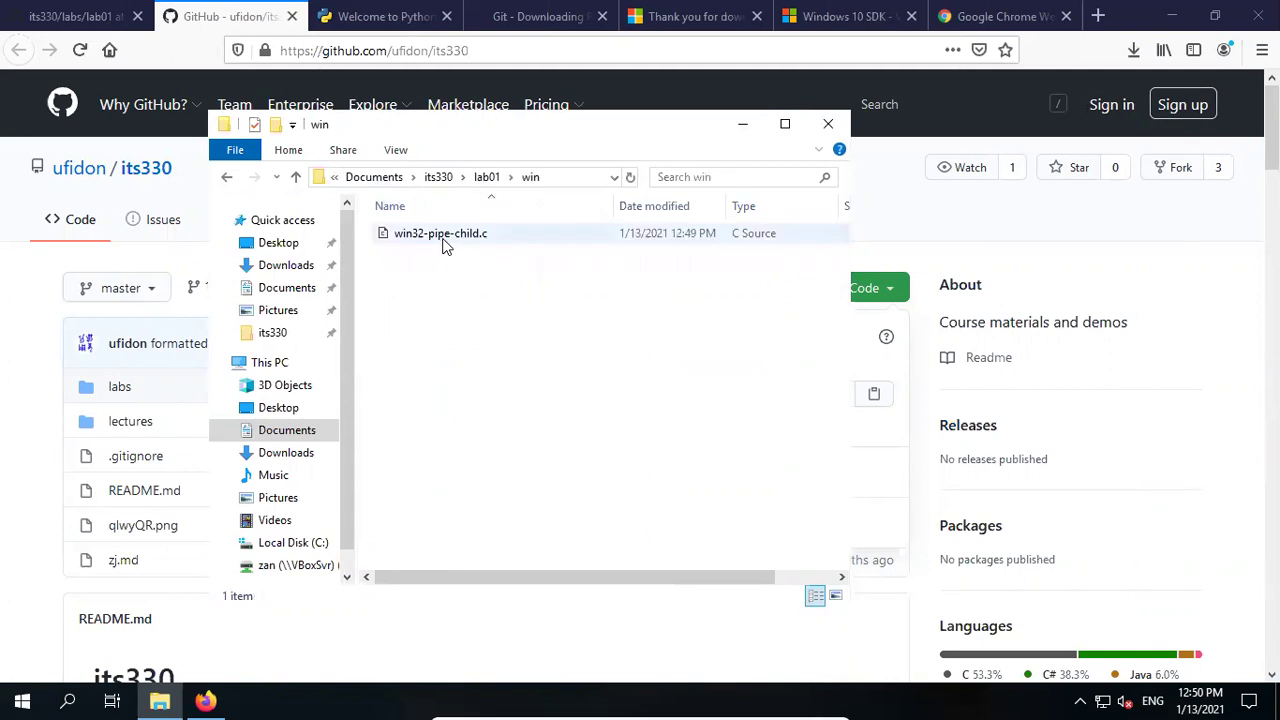
pyautogui.click(443, 233)
pyautogui.click(484, 178)
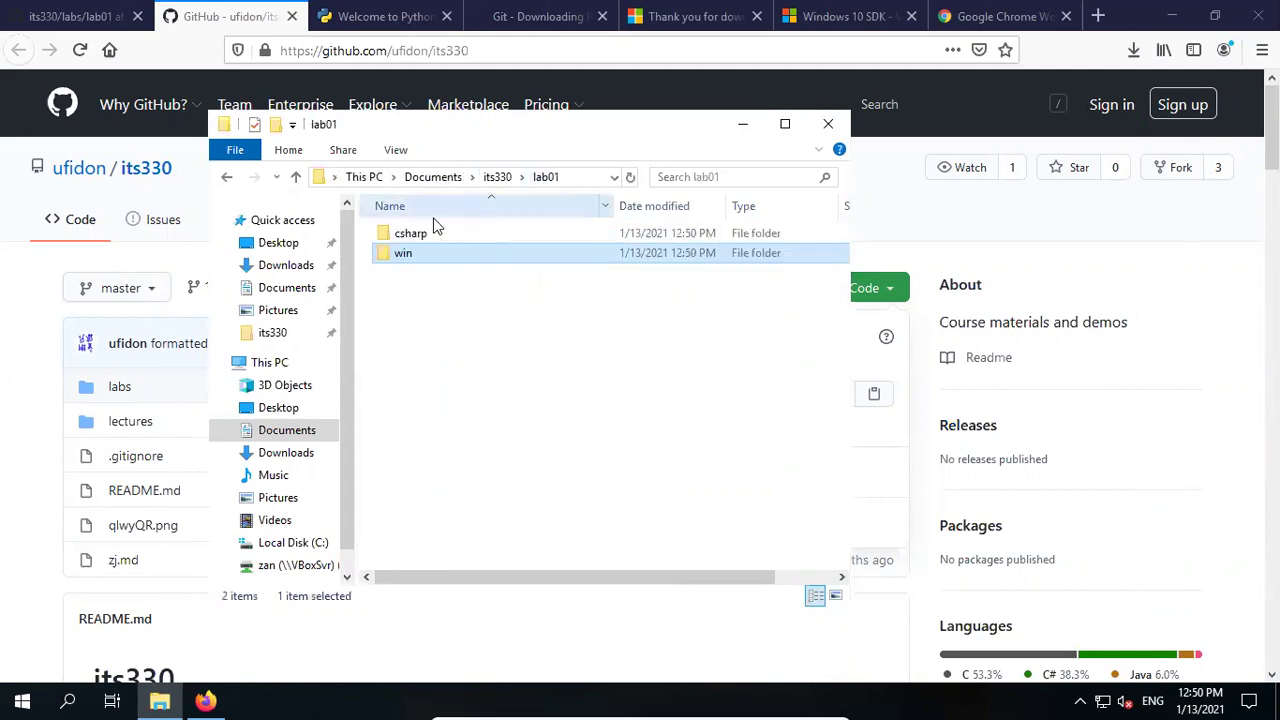
pyautogui.doubleClick(428, 233)
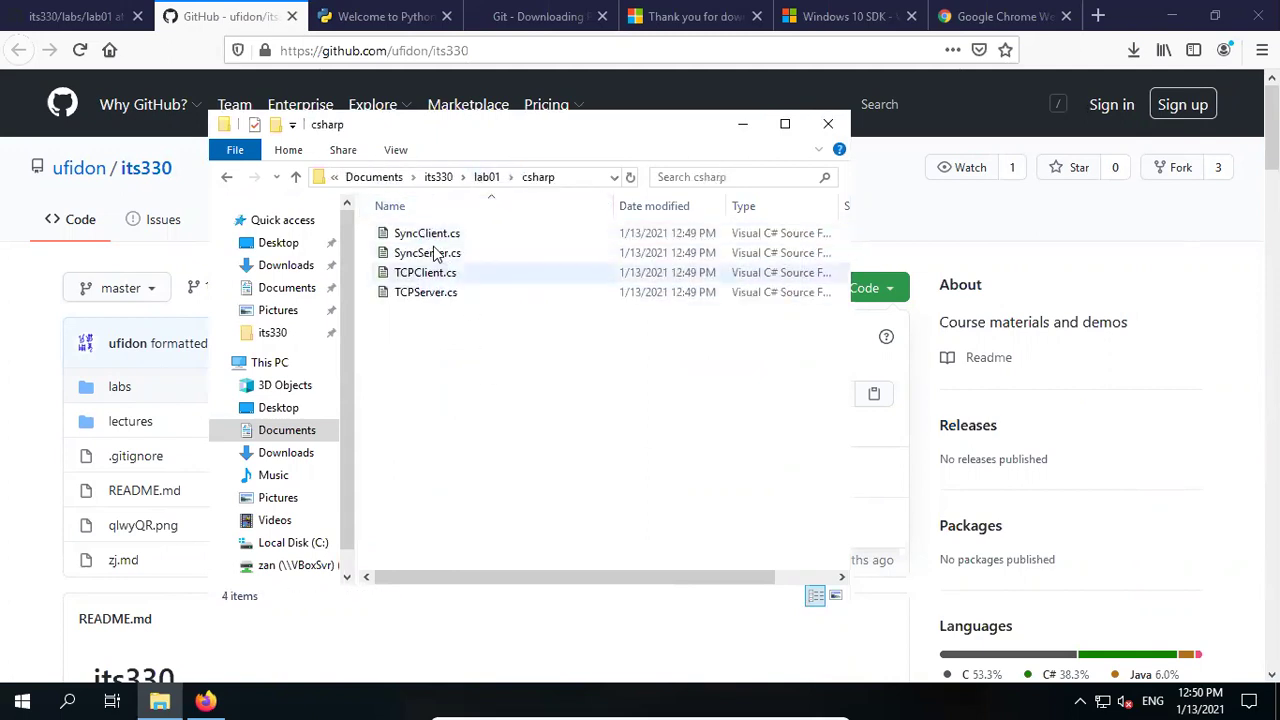
pyautogui.moveTo(510, 128); pyautogui.dragTo(558, 134)
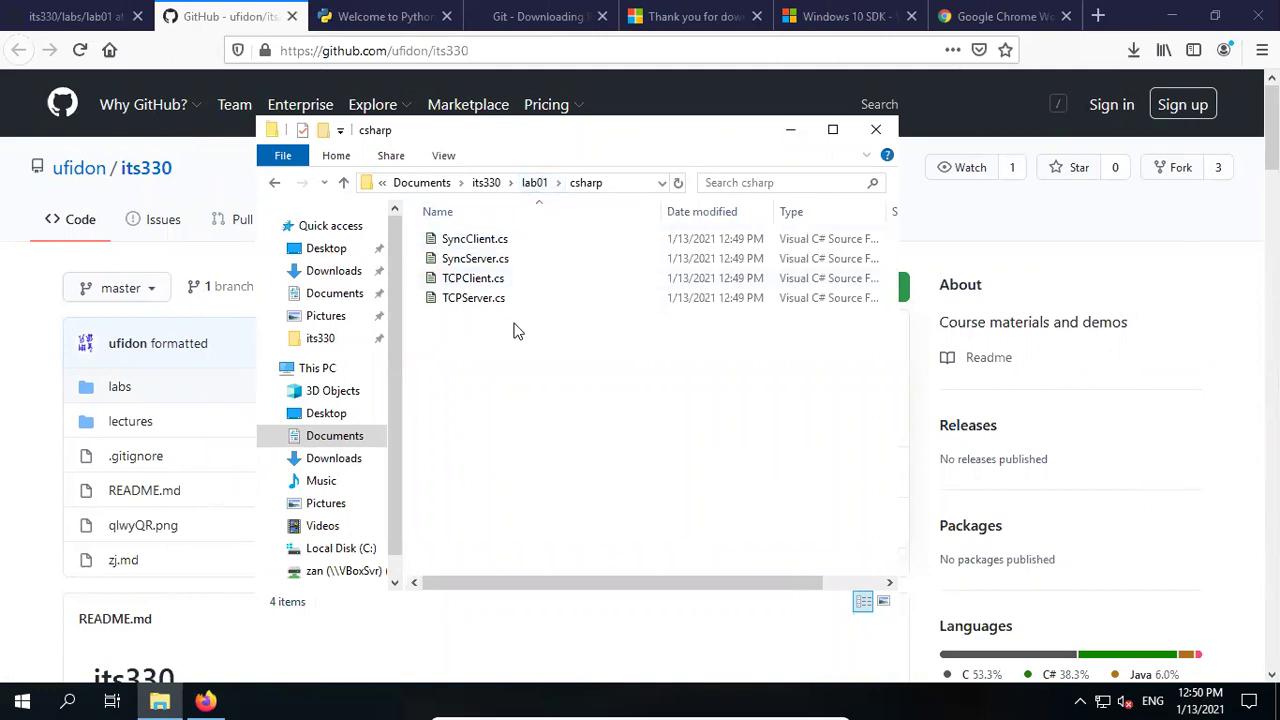
pyautogui.click(486, 183)
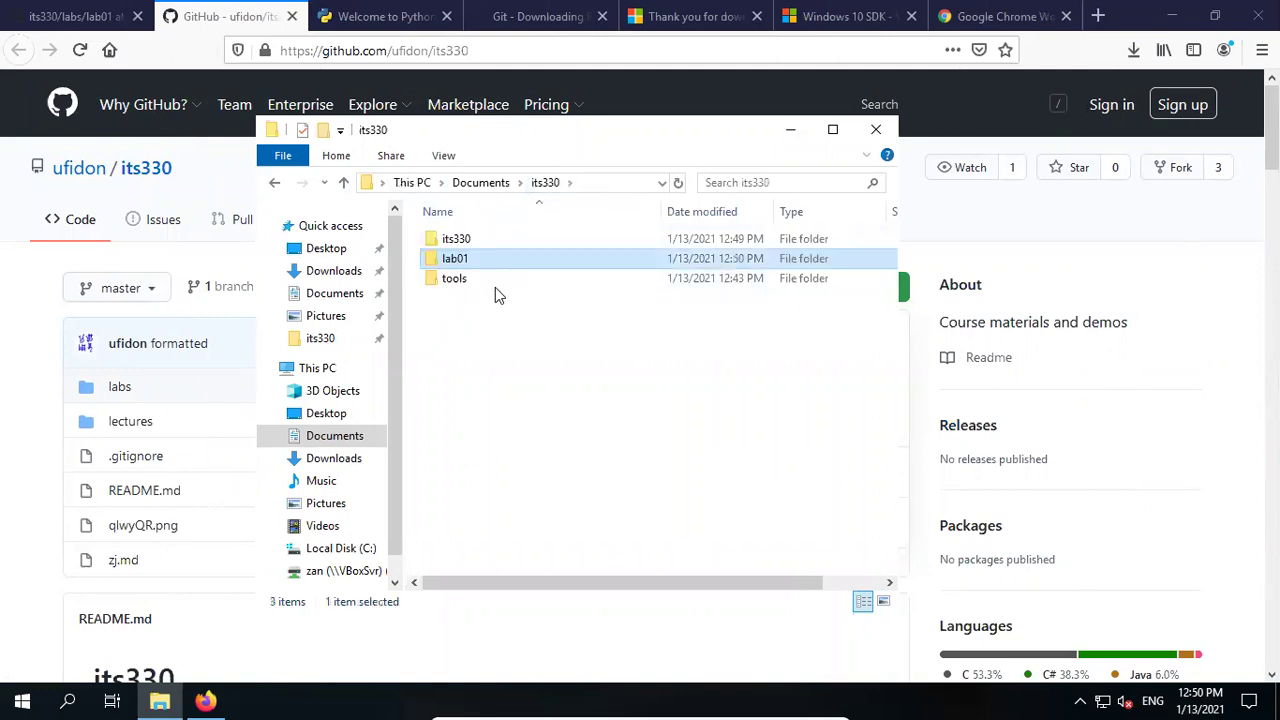
pyautogui.doubleClick(495, 262)
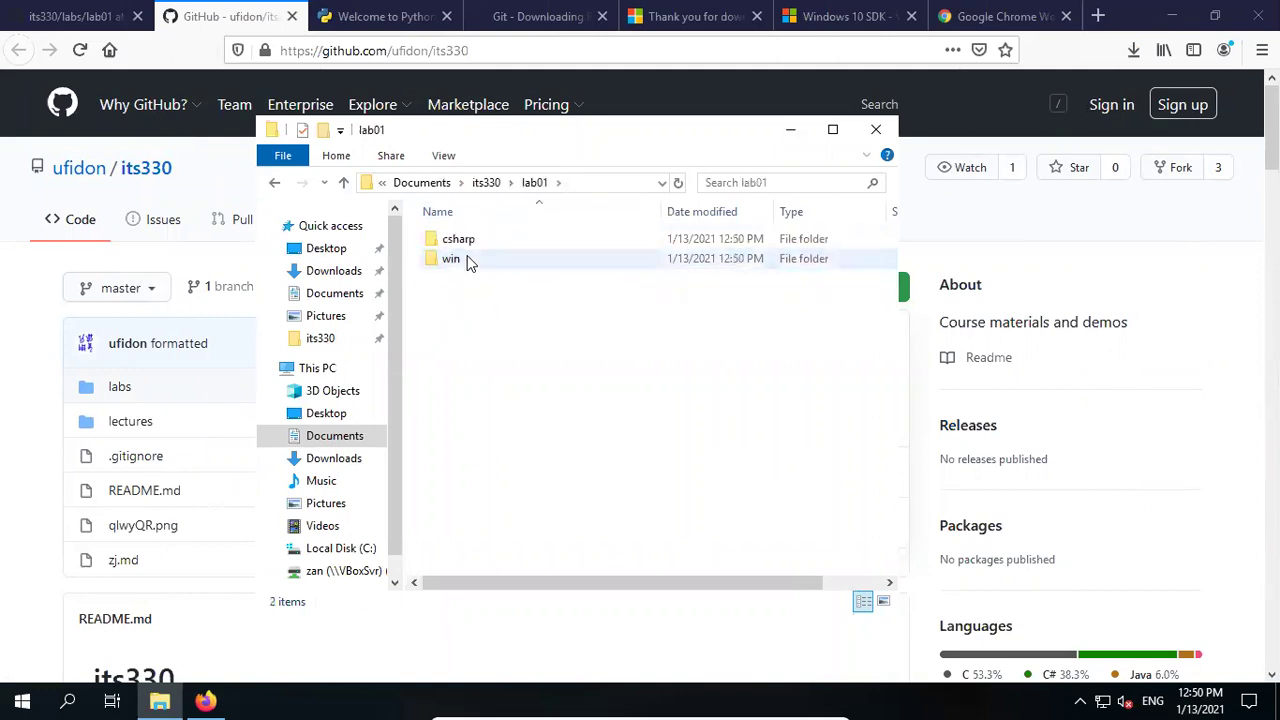
pyautogui.doubleClick(470, 260)
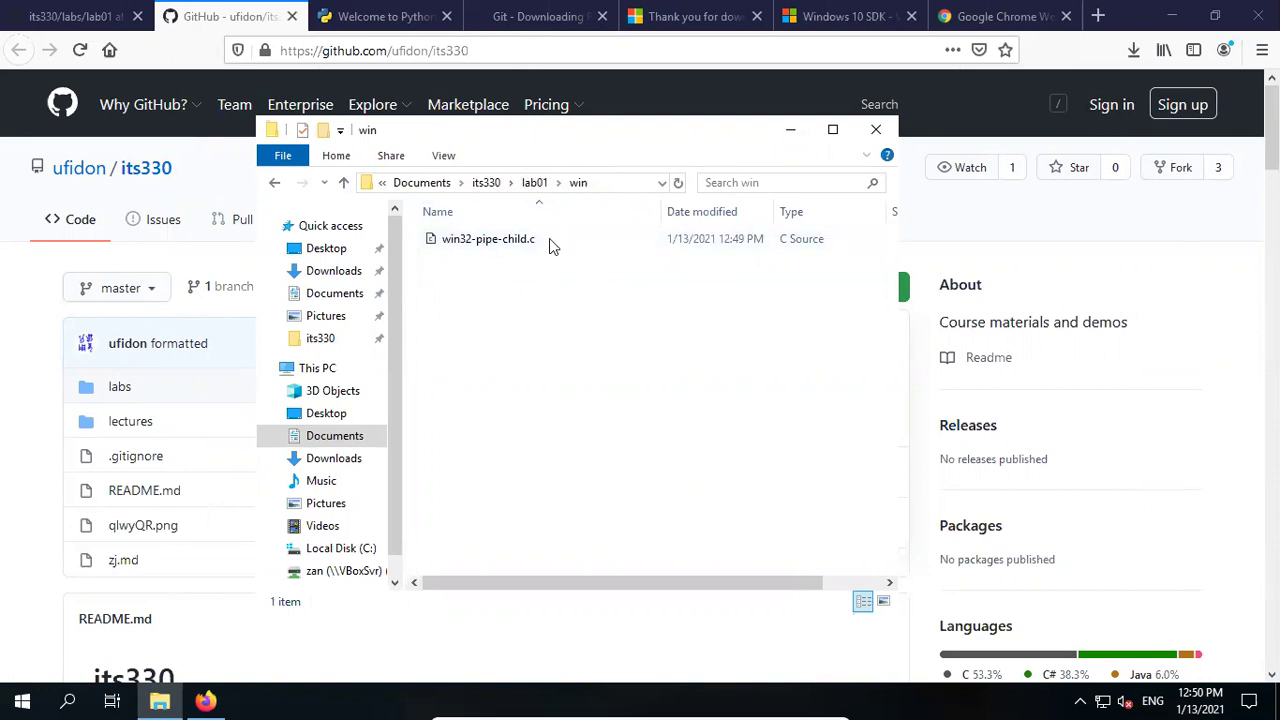
# - Check on the lab01 instructions page which C and C# source files must be compiled and run on Windows
pyautogui.click(115, 25)
pyautogui.click(115, 25)
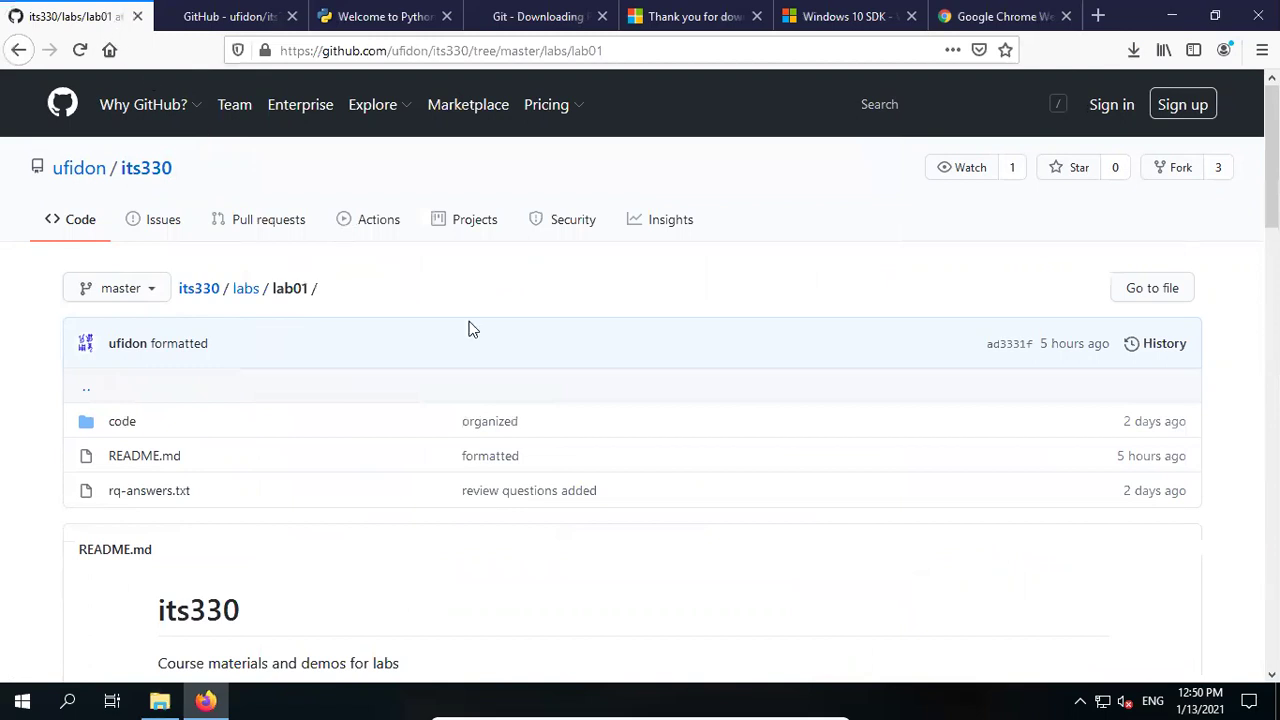
pyautogui.scroll(-3, 519, 378)
pyautogui.scroll(-5, 560, 382)
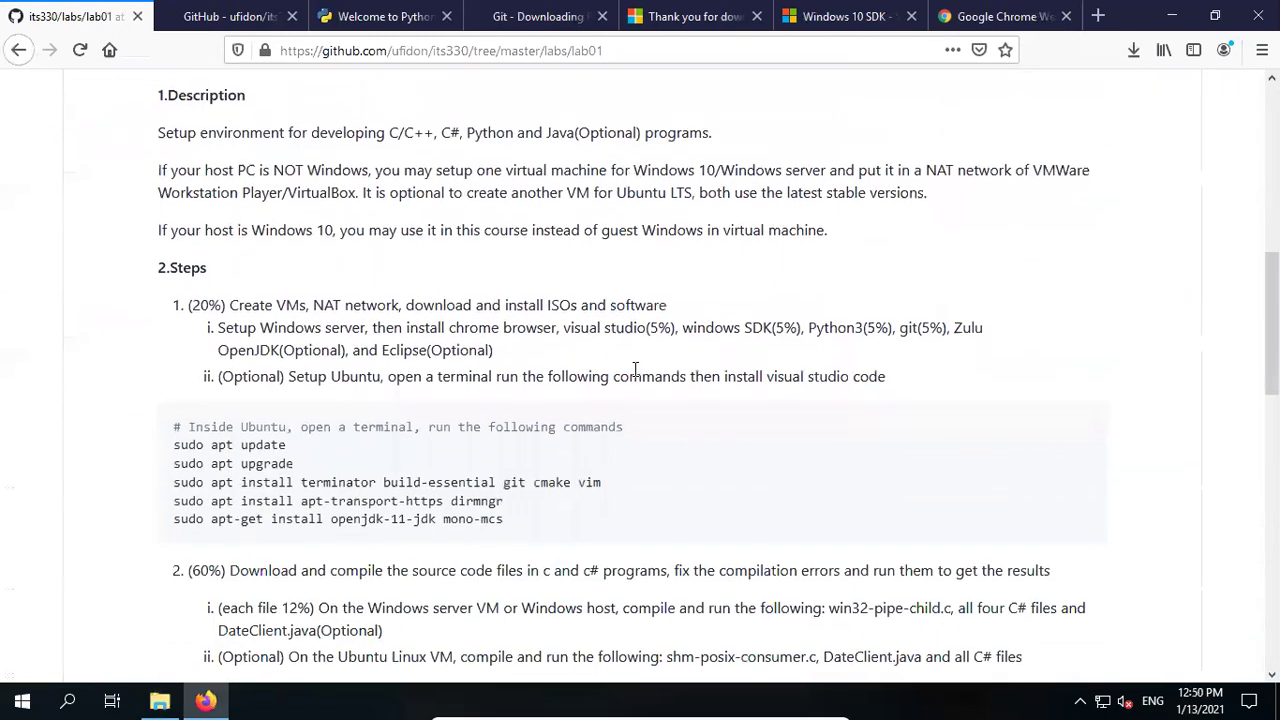
pyautogui.scroll(-2, 614, 420)
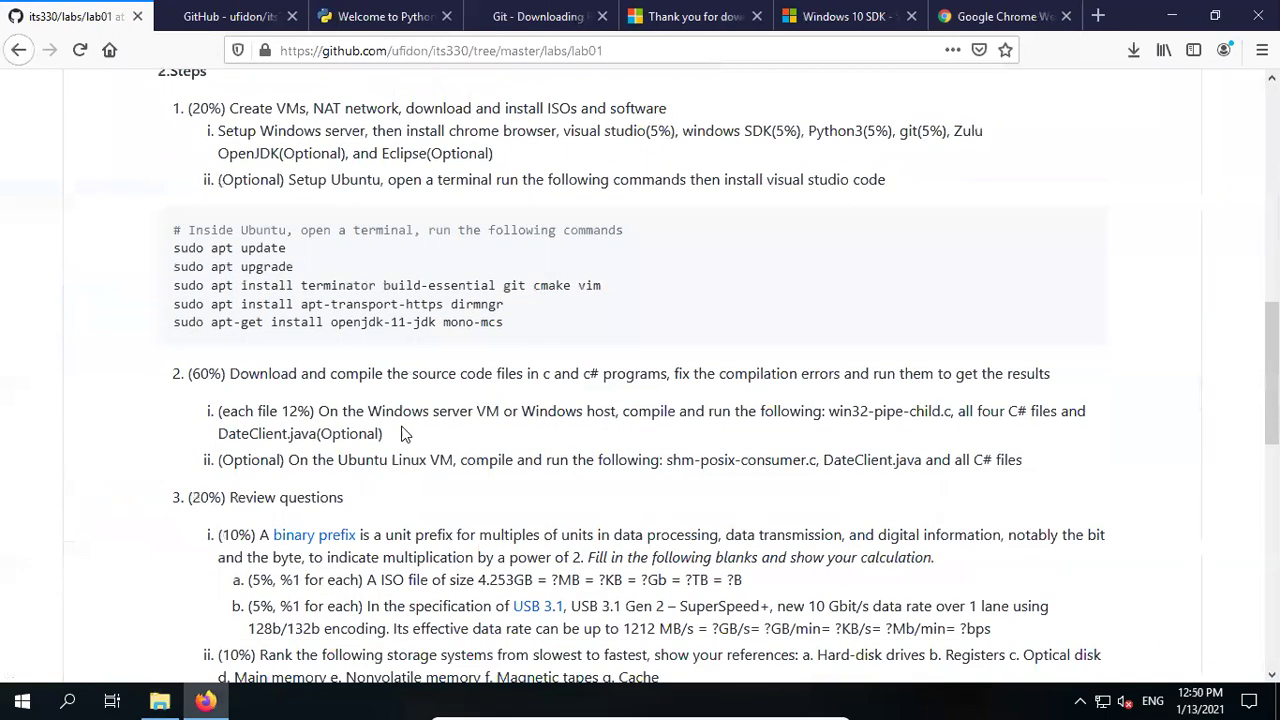
pyautogui.moveTo(828, 411); pyautogui.dragTo(1042, 414)
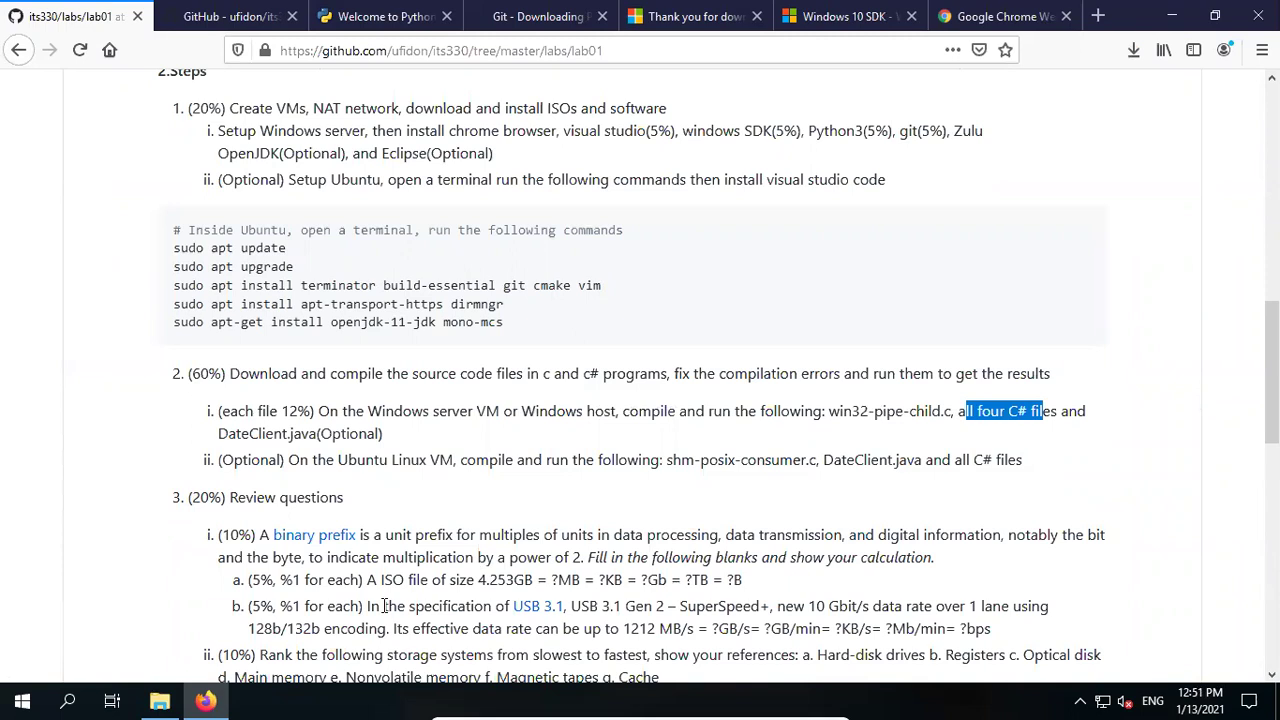
# - Bring back the lab01\win folder window and open the Developer Command Prompt for VS 2019, placed below the folder's file list
pyautogui.click(159, 703)
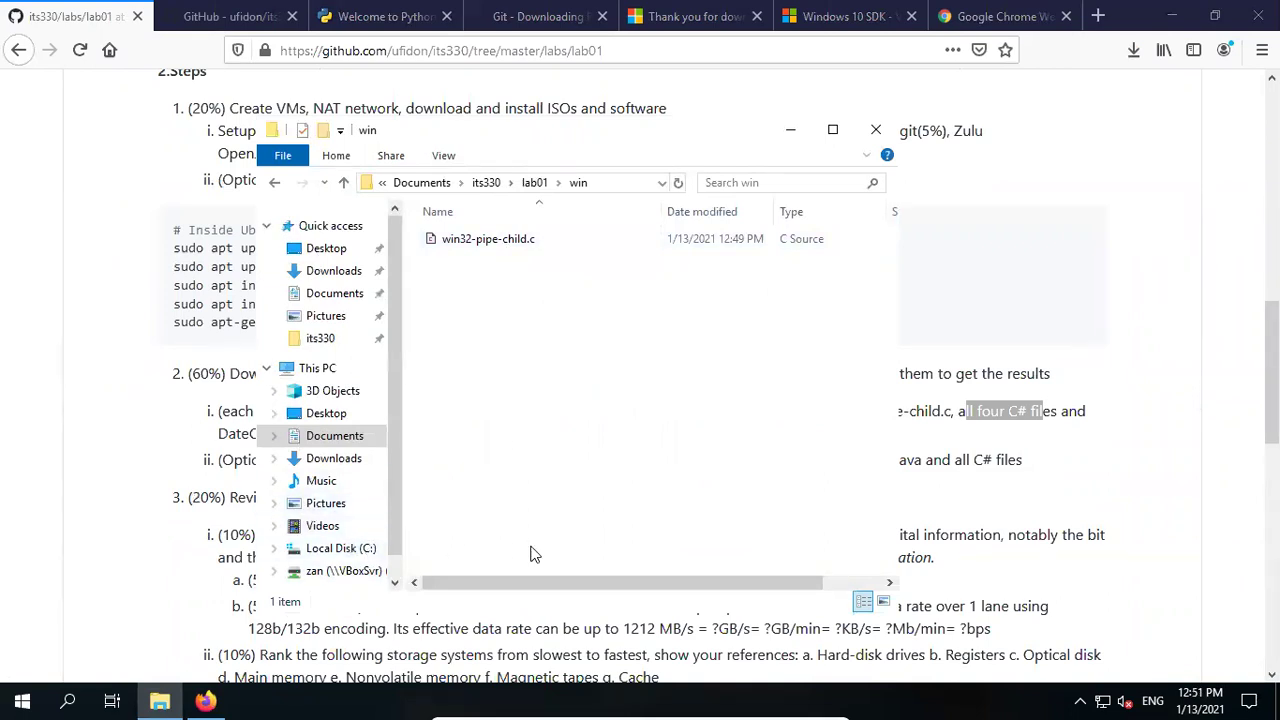
pyautogui.click(21, 700)
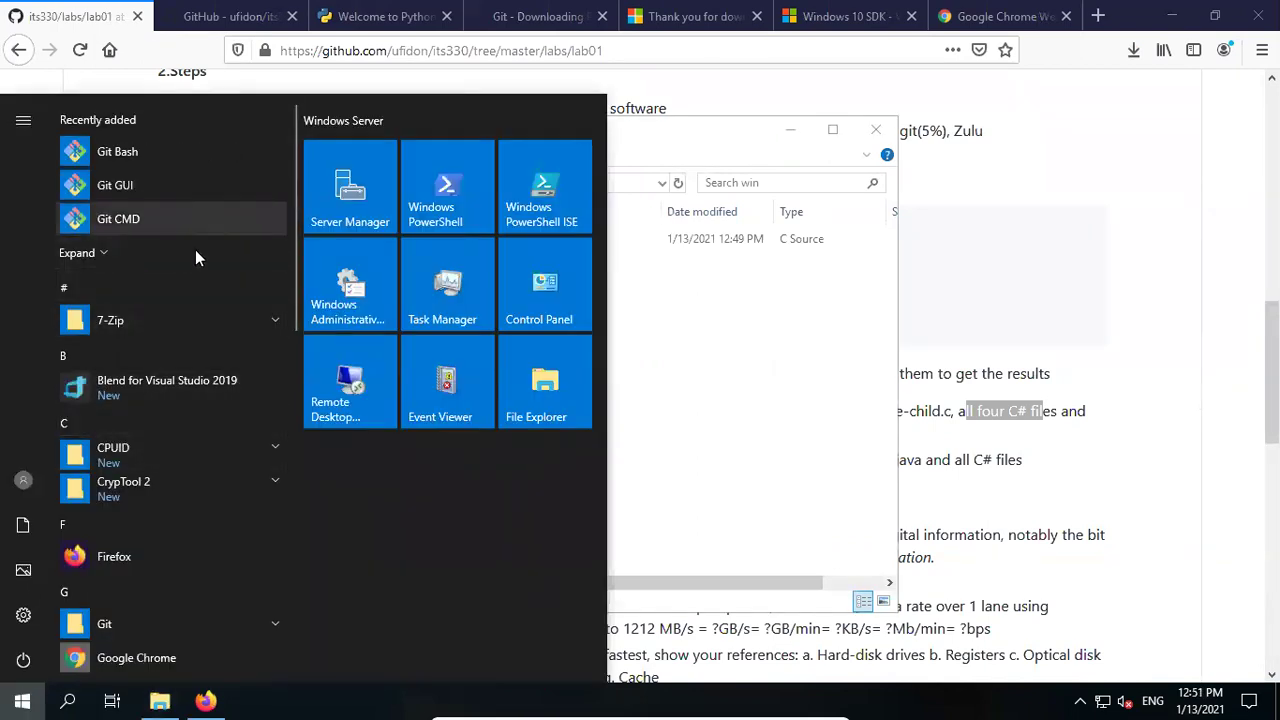
pyautogui.scroll(-4, 195, 260)
pyautogui.scroll(-6, 203, 380)
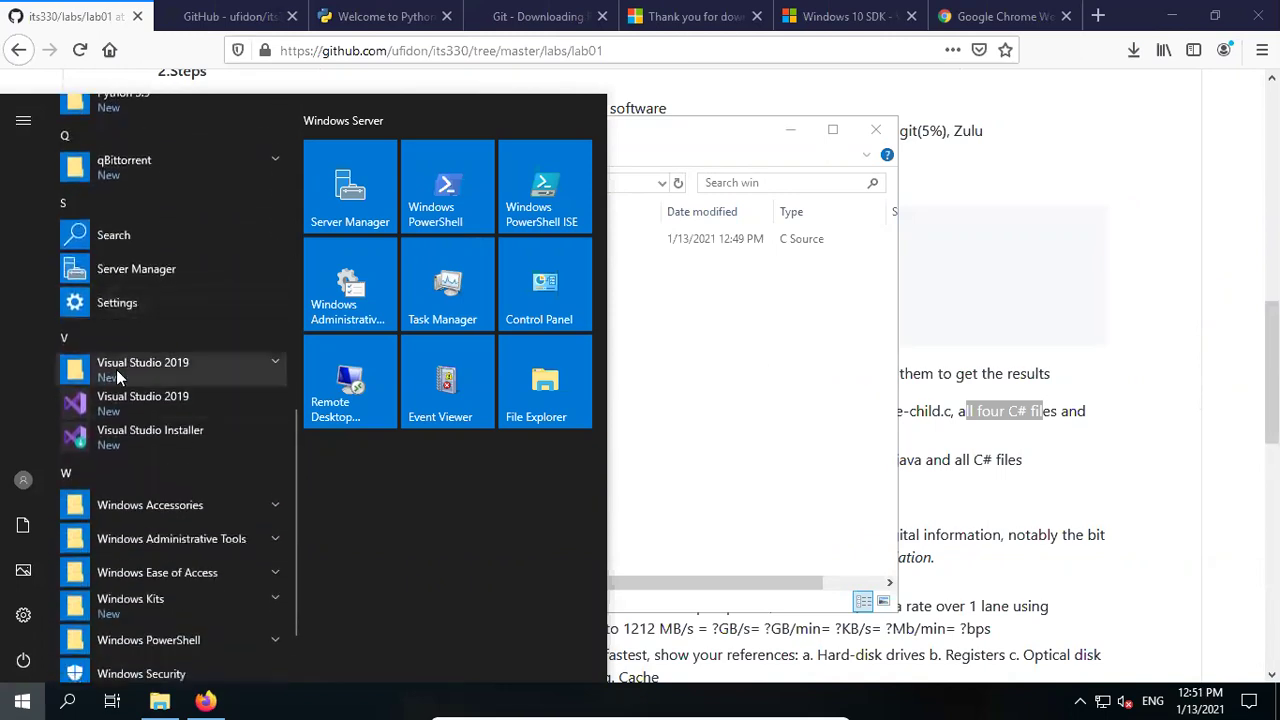
pyautogui.click(270, 370)
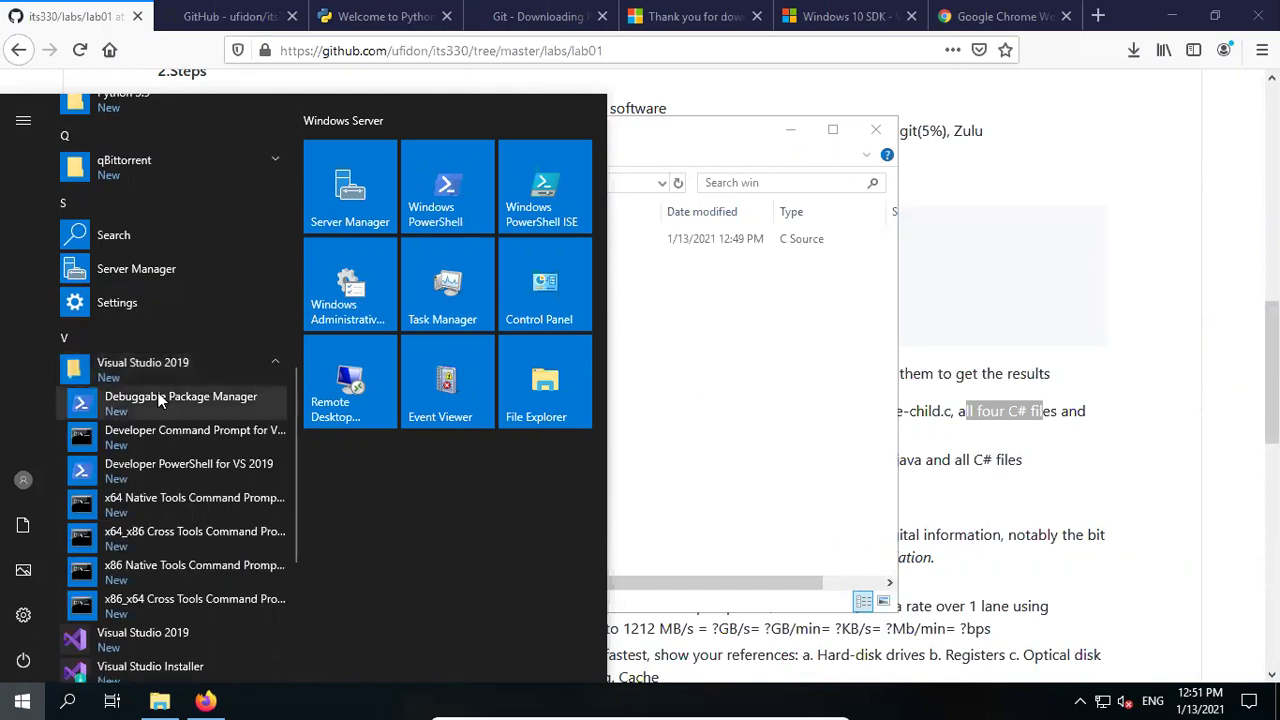
pyautogui.scroll(-2, 160, 380)
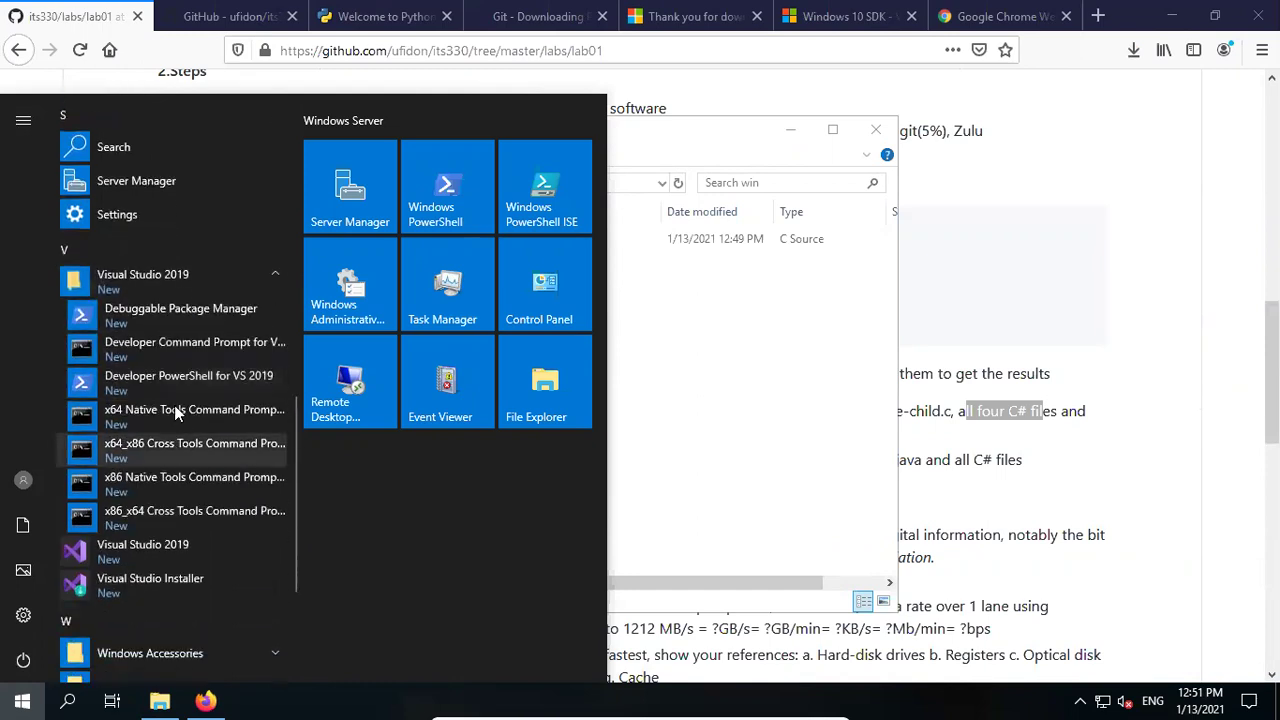
pyautogui.click(175, 345)
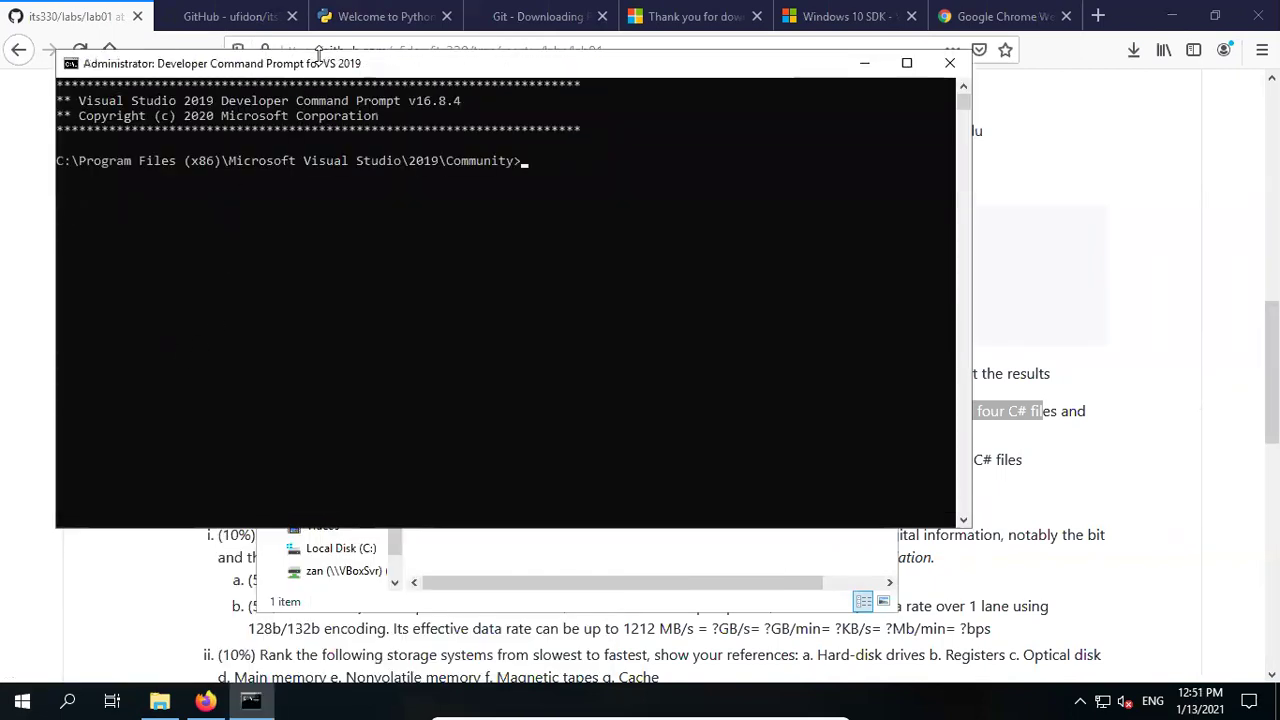
pyautogui.moveTo(333, 66); pyautogui.dragTo(423, 307)
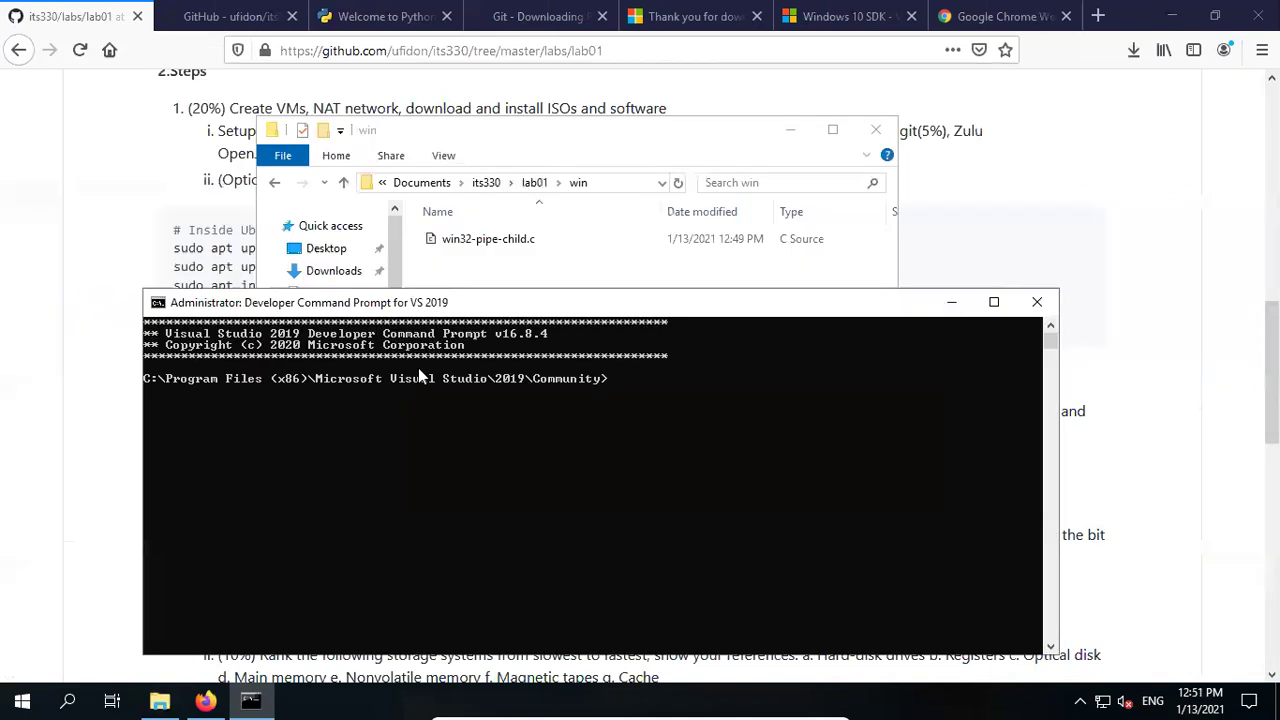
# - Change the command prompt's directory to C:\Users\Administrator\Documents\its330\lab01\win, using the path copied from File Explorer
pyautogui.click(640, 386)
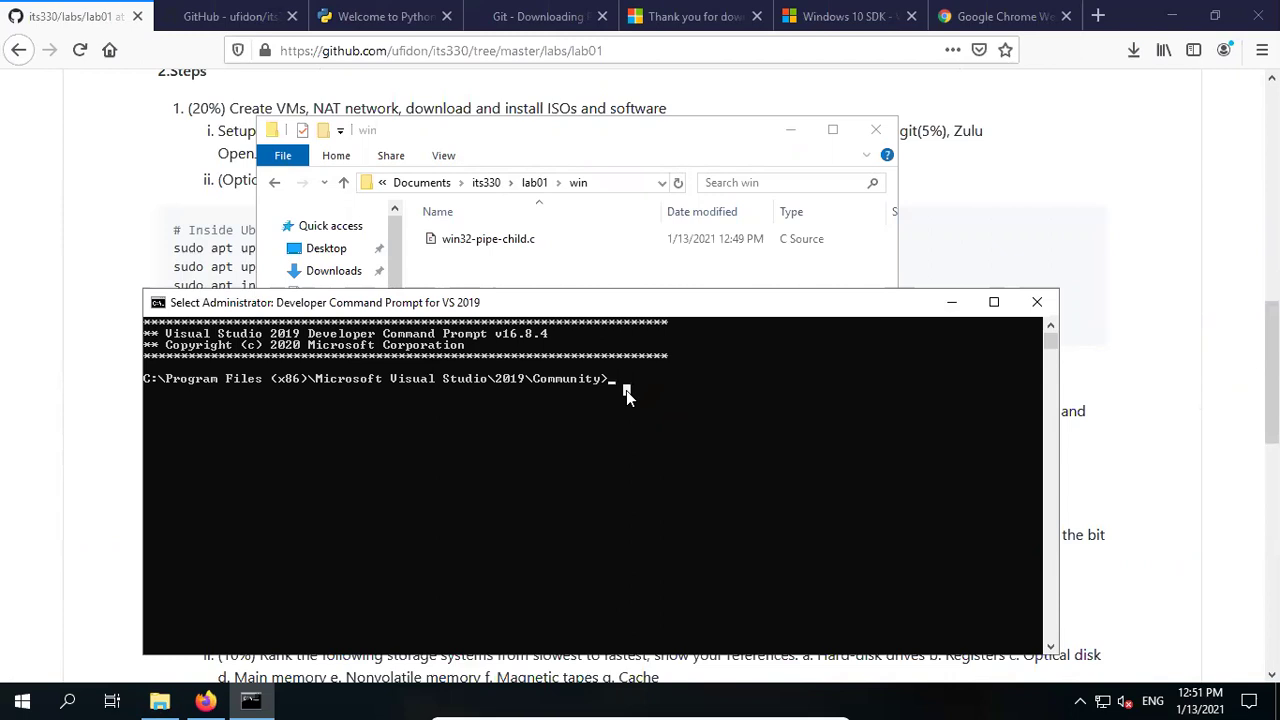
pyautogui.write('cd')
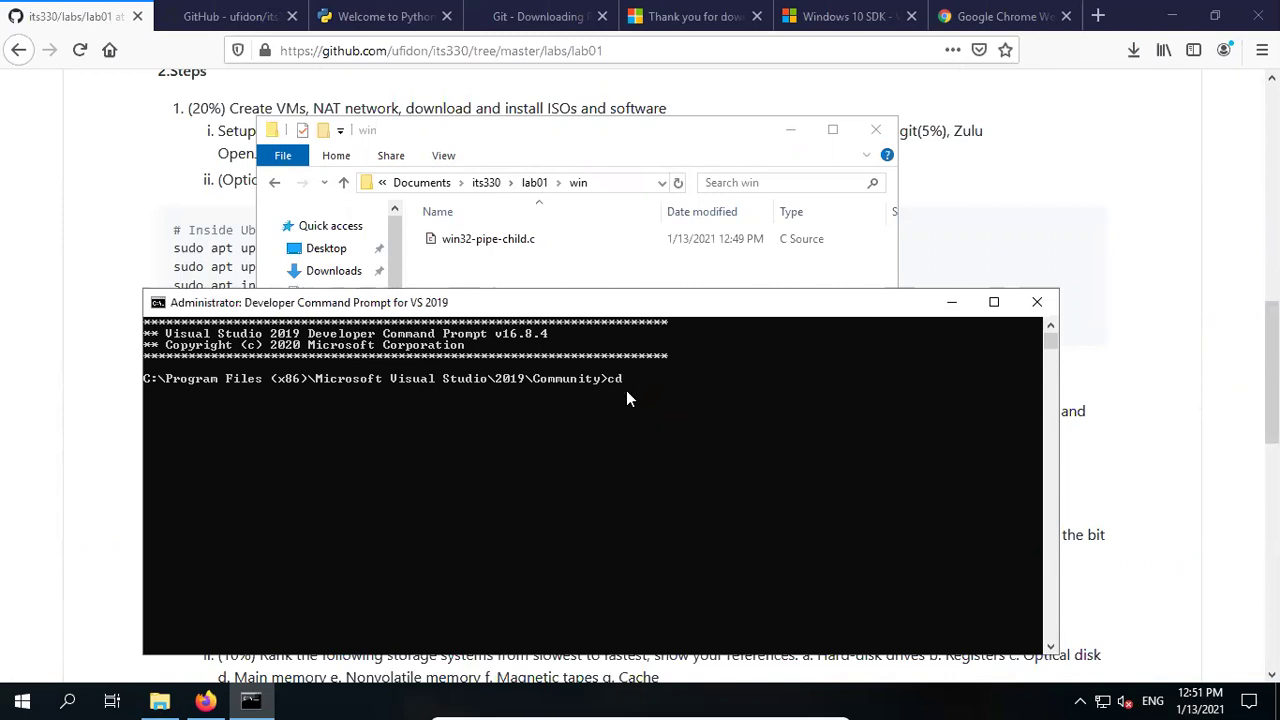
pyautogui.click(594, 188)
pyautogui.click(594, 188)
pyautogui.hotkey('ctrl', 'c')
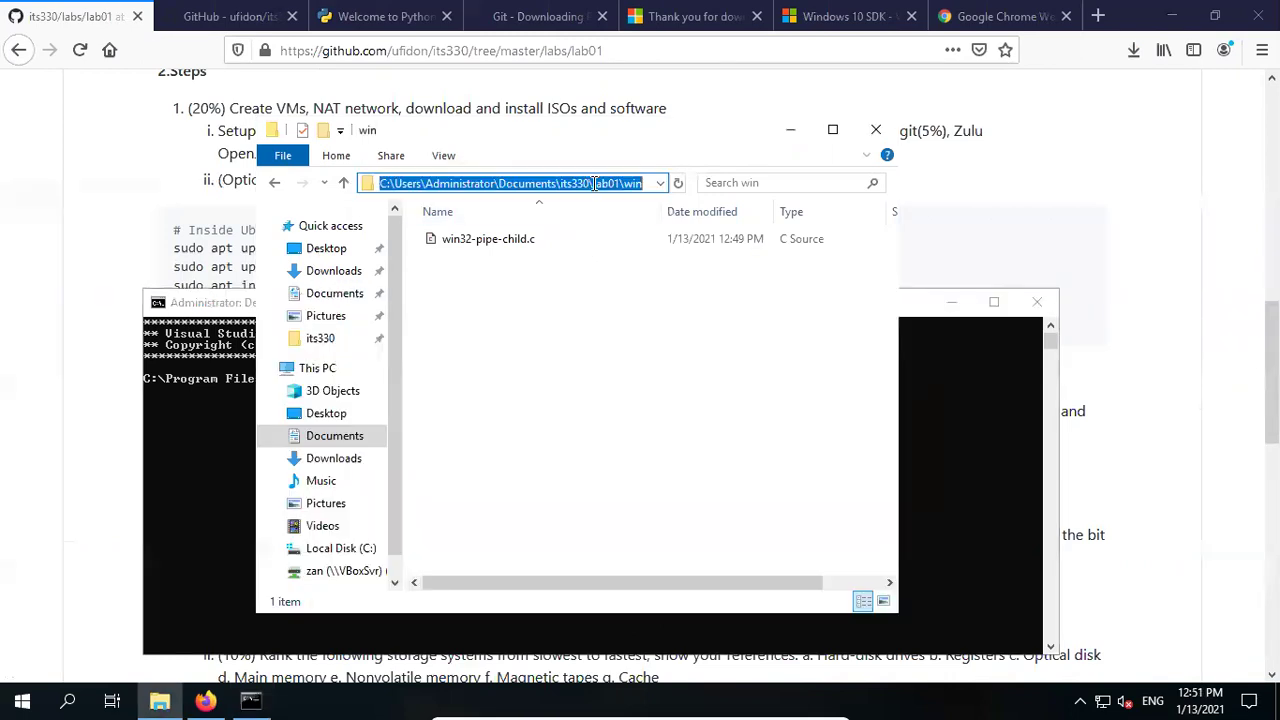
pyautogui.rightClick(570, 185)
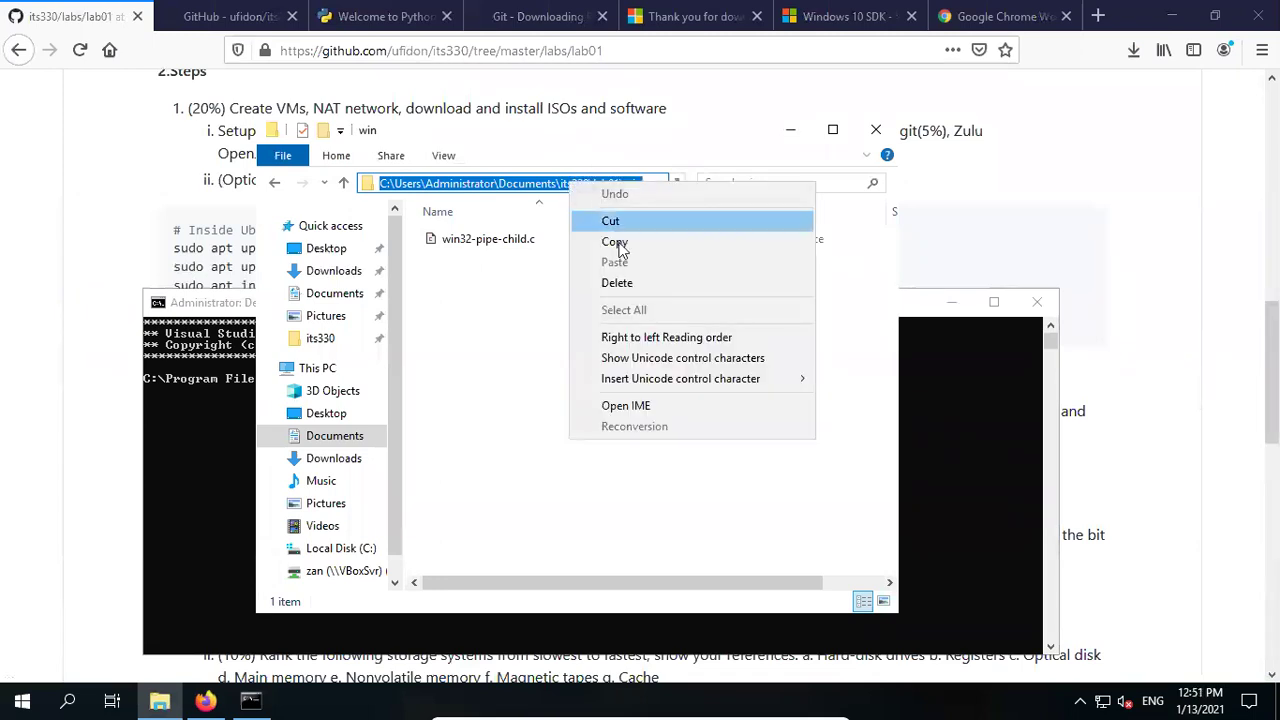
pyautogui.click(615, 242)
pyautogui.click(922, 385)
pyautogui.write('cd')
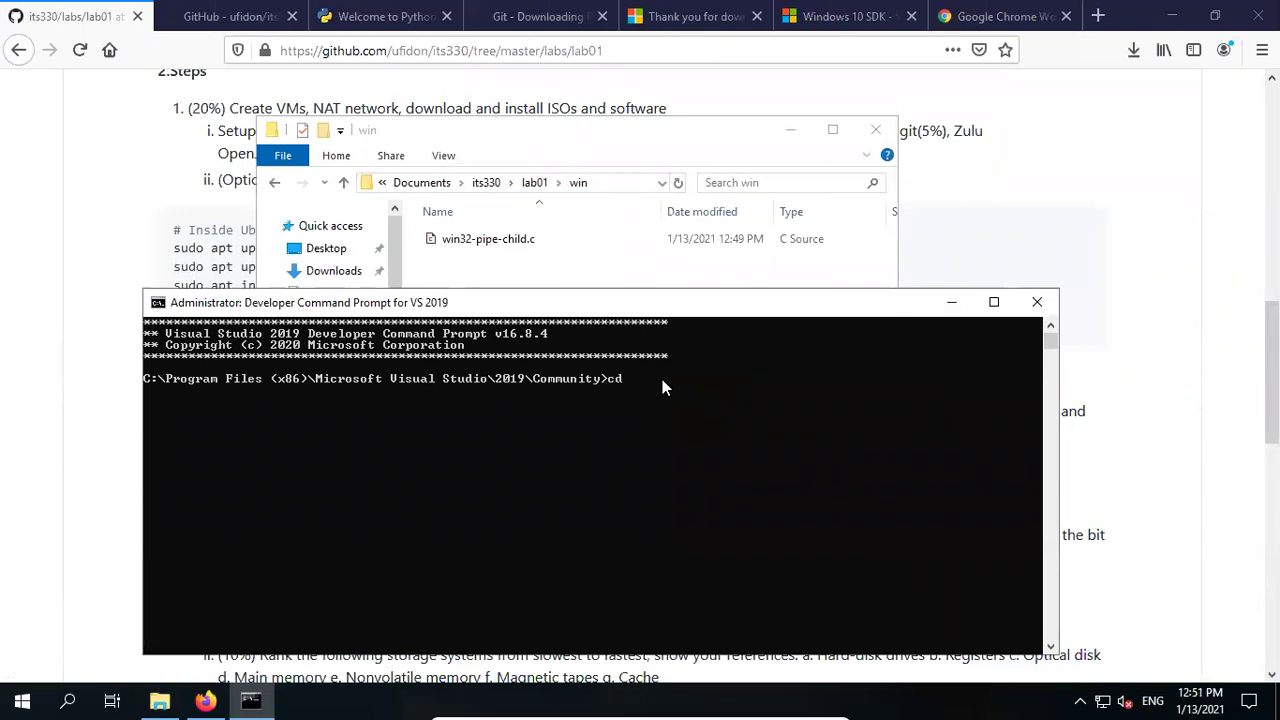
pyautogui.hotkey('ctrl', 'v')
pyautogui.press('Return')
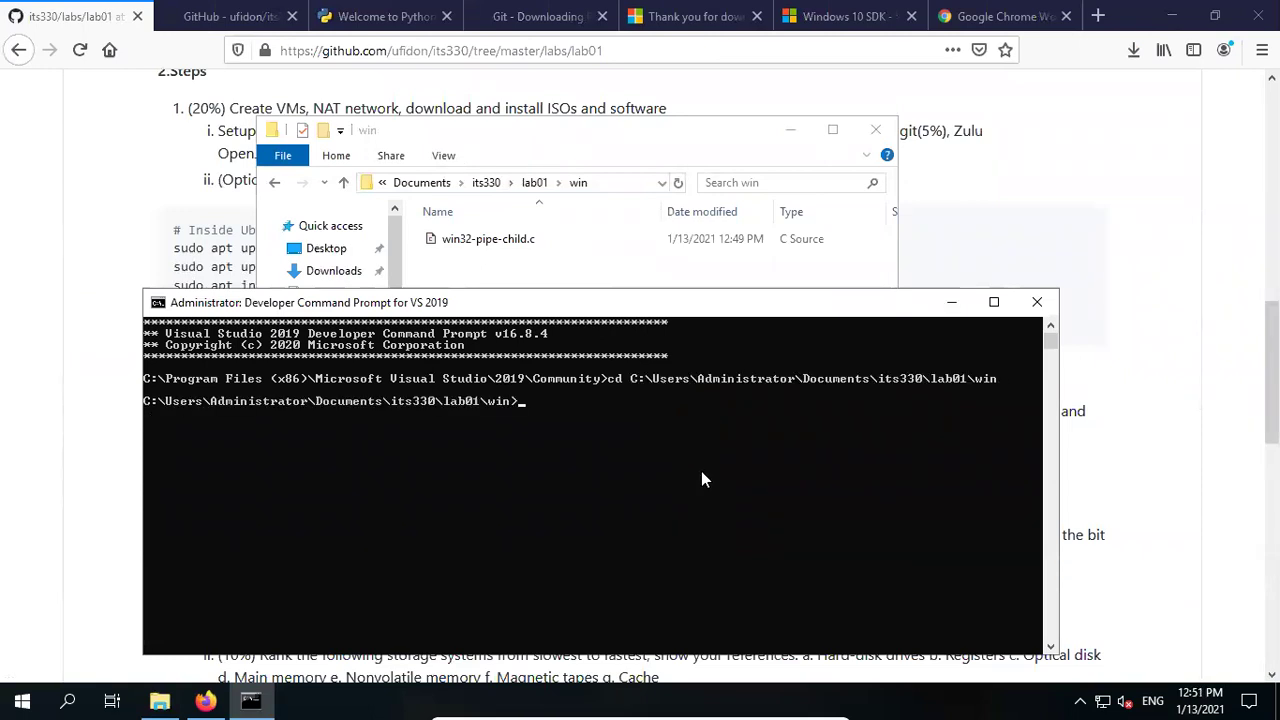
pyautogui.click(527, 400)
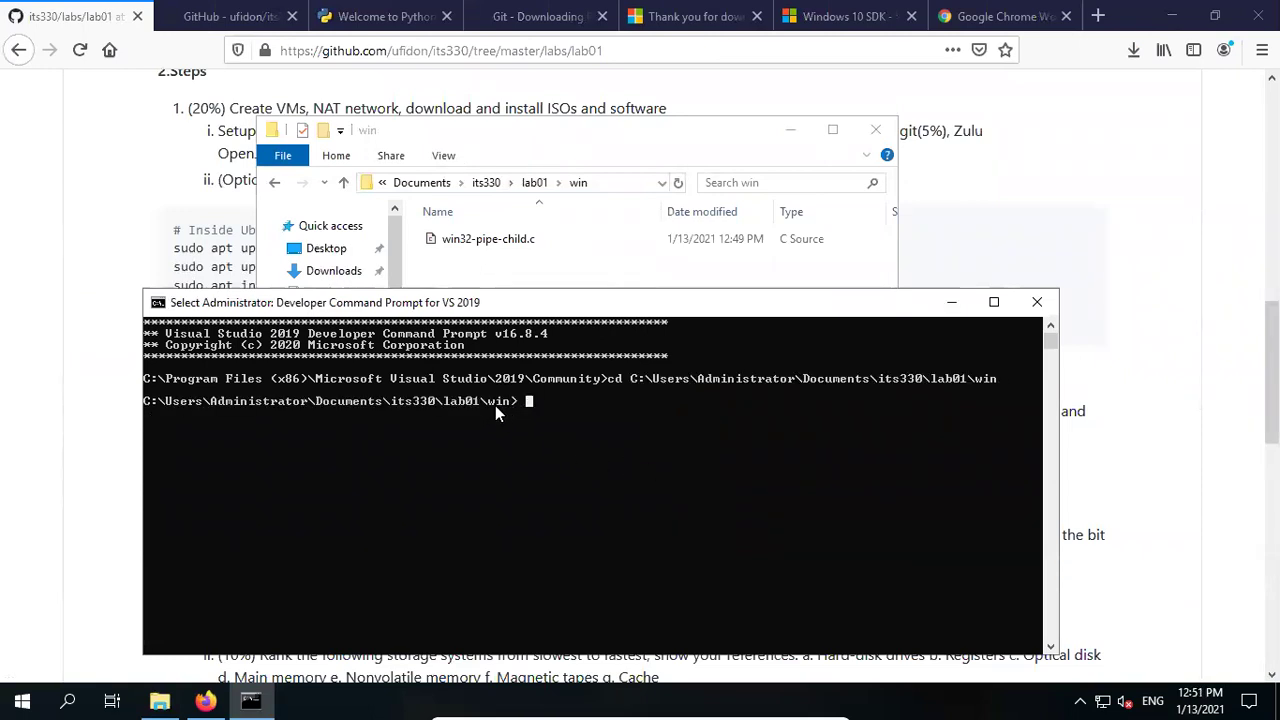
pyautogui.click(392, 401)
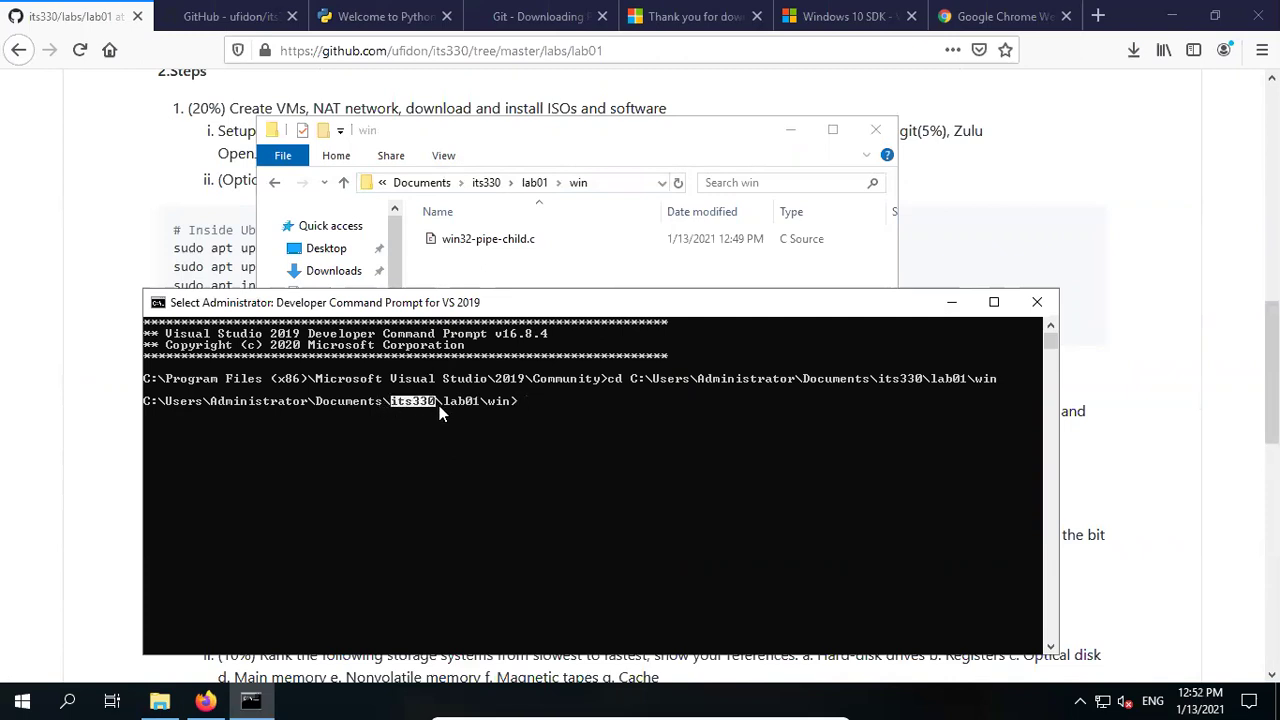
# - List the contents of the lab01\win directory with dir and locate the win32-pipe-child.c source file
pyautogui.click(520, 402)
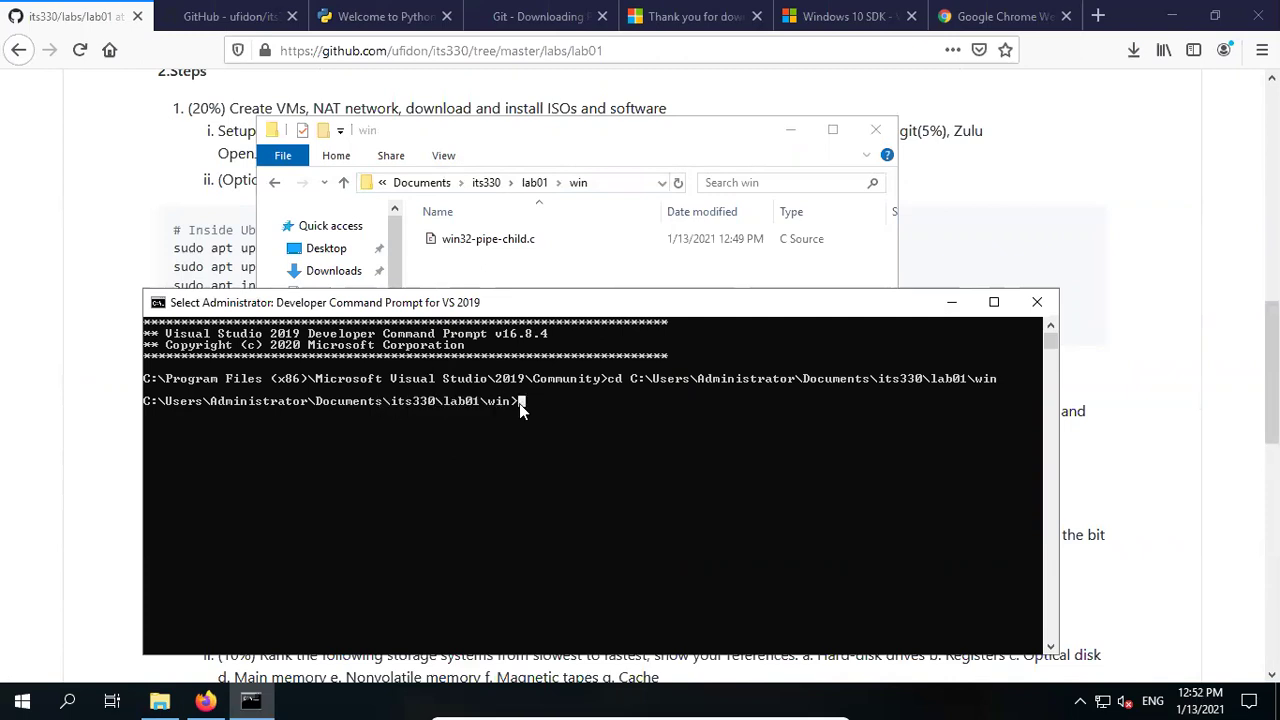
pyautogui.press('Escape')
pyautogui.write('dir')
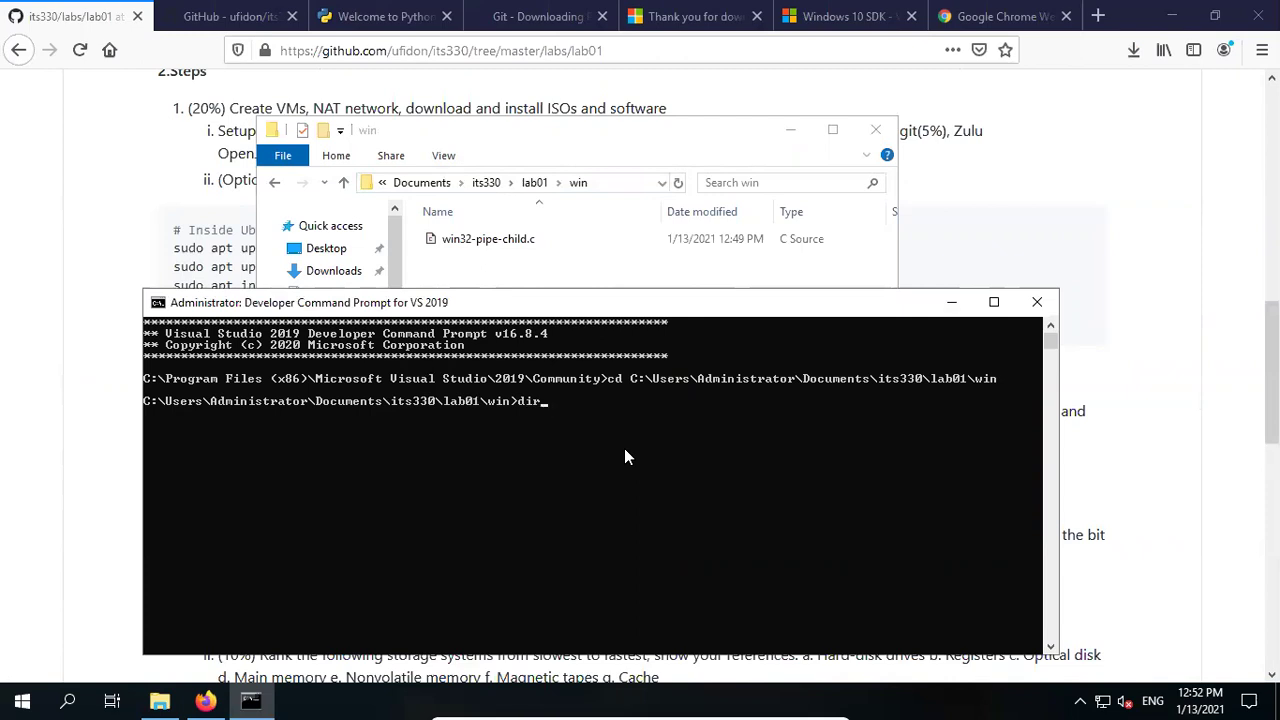
pyautogui.press('Return')
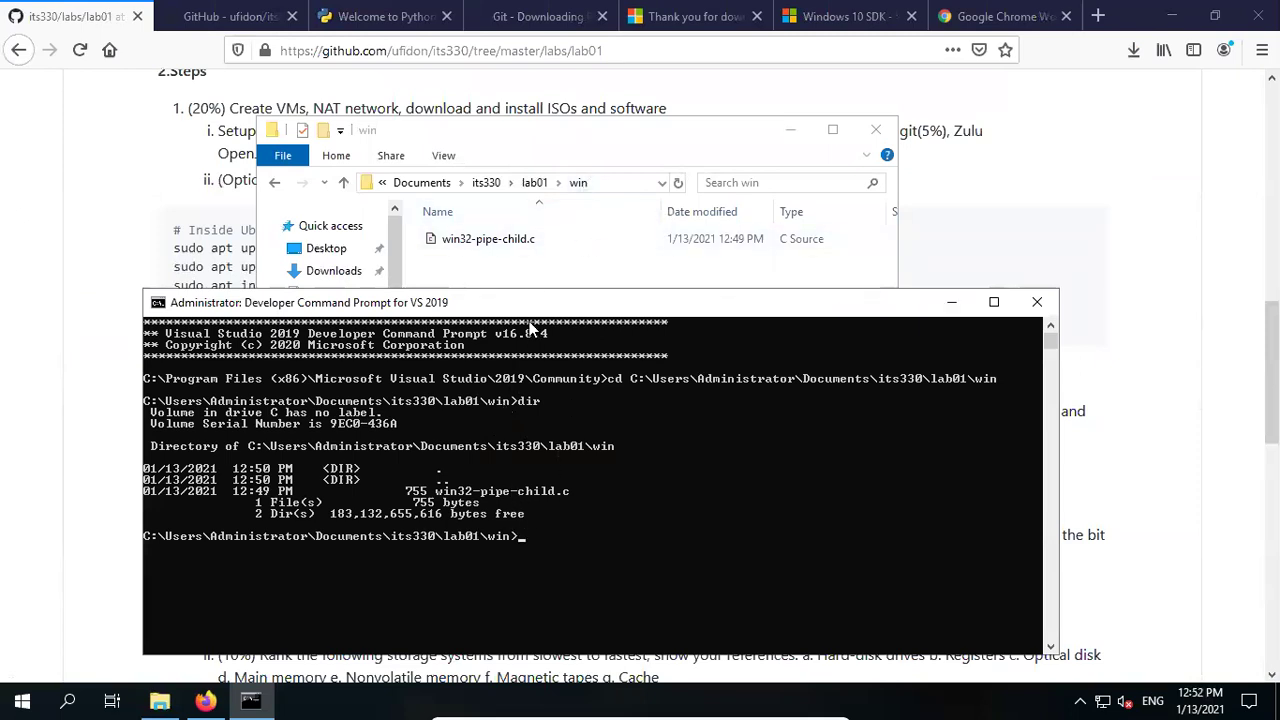
pyautogui.moveTo(436, 494); pyautogui.dragTo(508, 495)
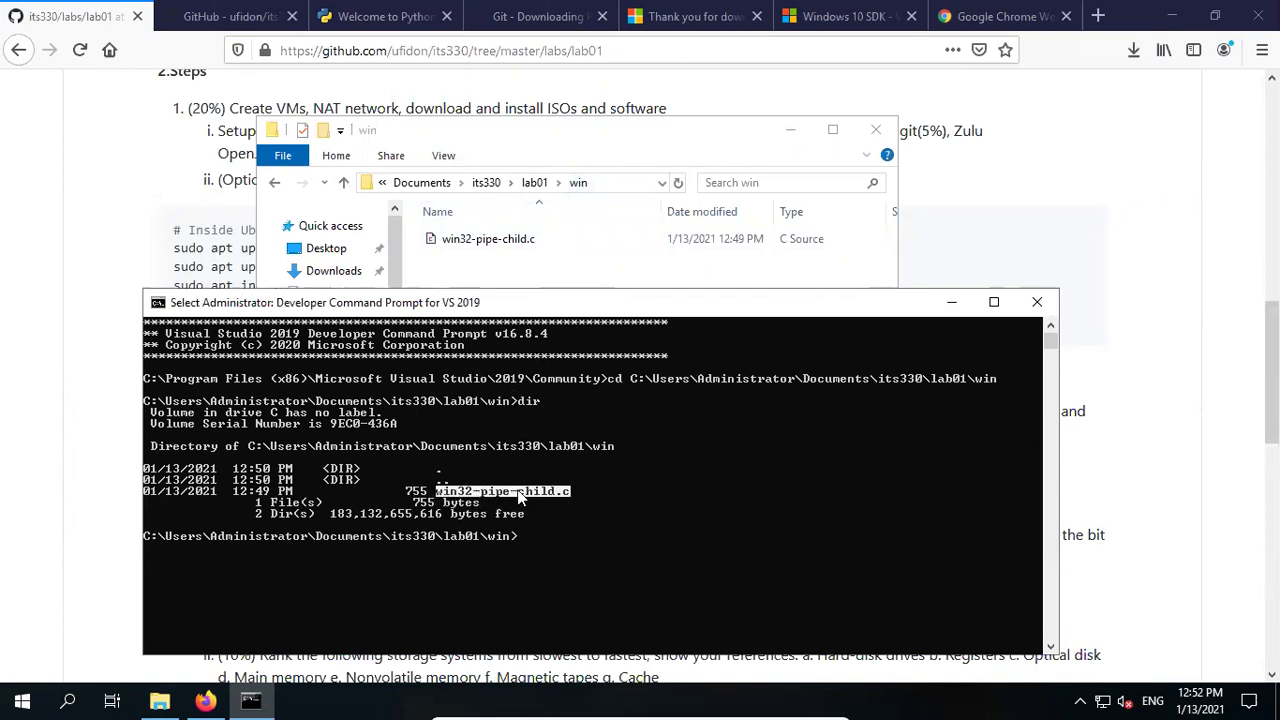
pyautogui.click(545, 541)
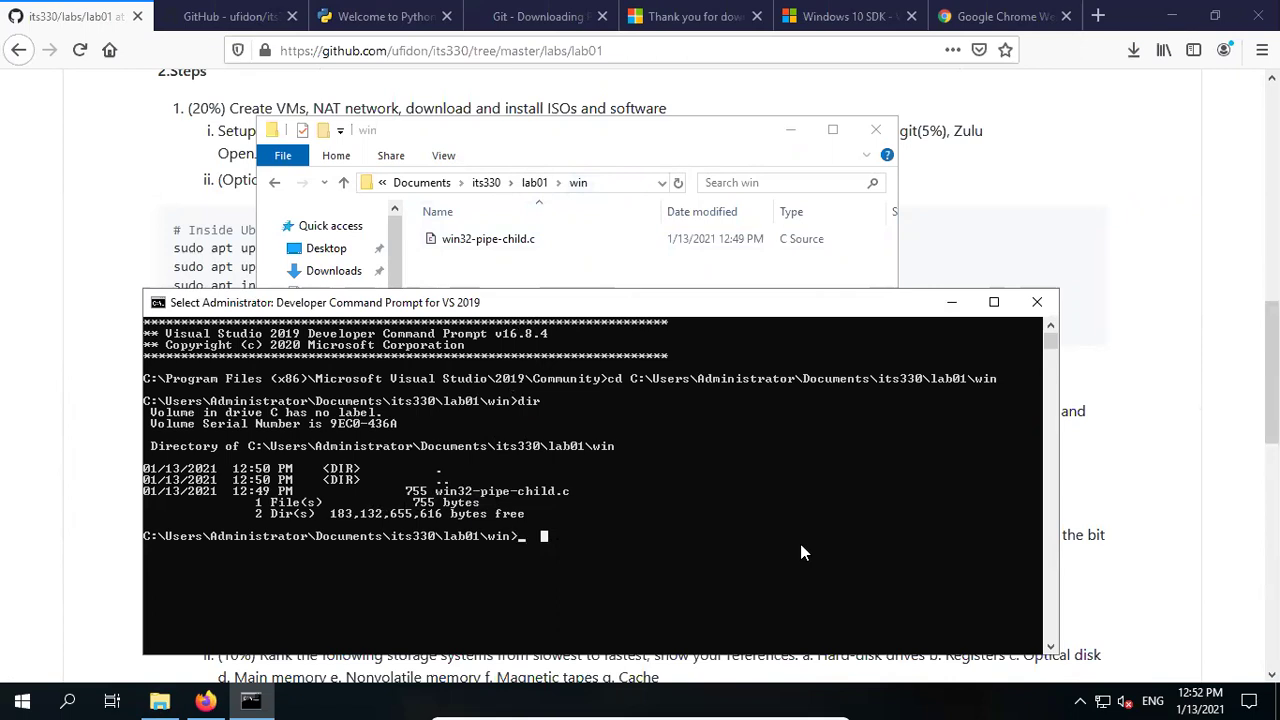
# - Enlarge the command prompt window upward and run cl /? to review the C/C++ compiler options from the beginning
pyautogui.write('cl')
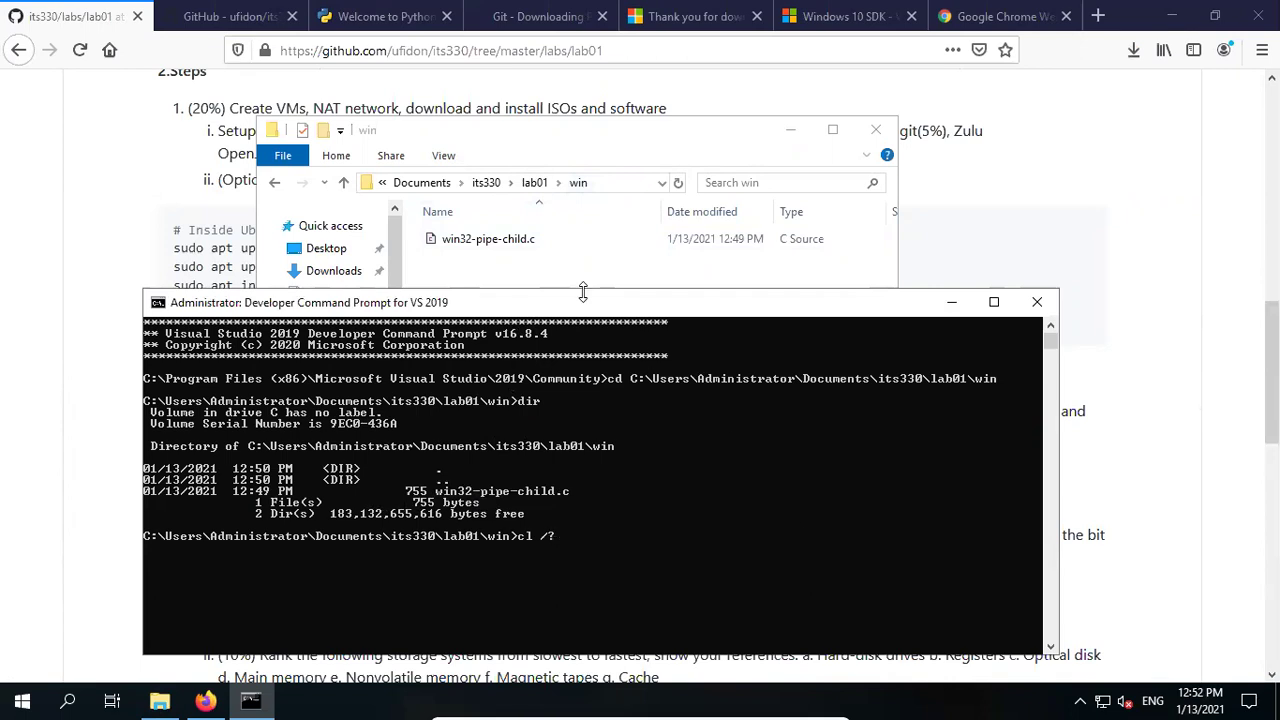
pyautogui.moveTo(581, 289); pyautogui.dragTo(581, 88)
pyautogui.press('Return')
pyautogui.scroll(-2, 448, 373)
pyautogui.scroll(7, 448, 373)
pyautogui.scroll(2, 449, 378)
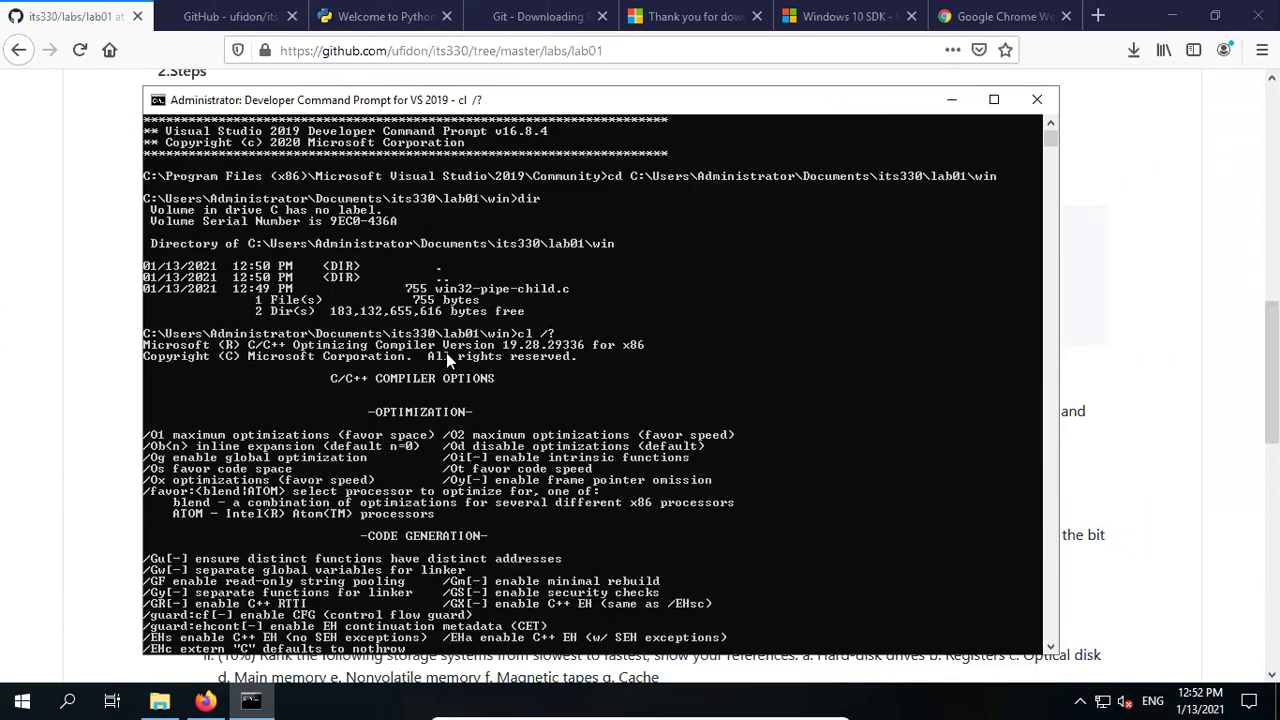
pyautogui.click(328, 379)
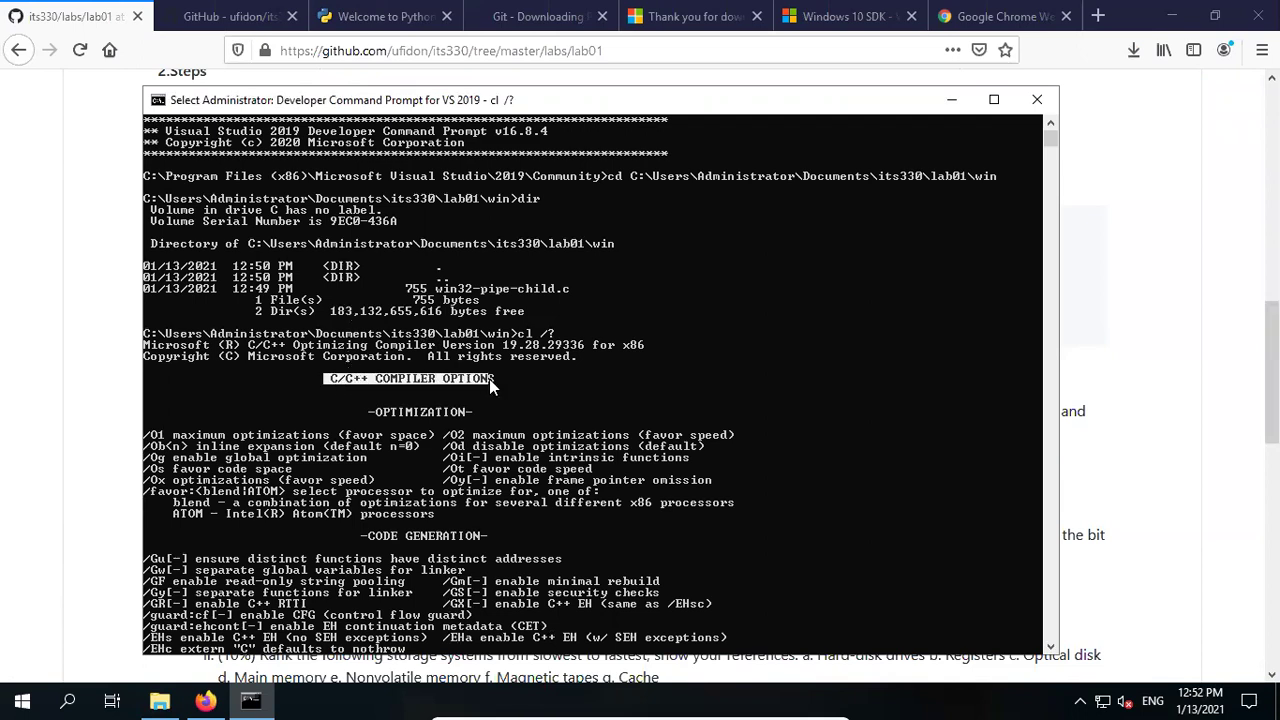
pyautogui.scroll(-1, 478, 403)
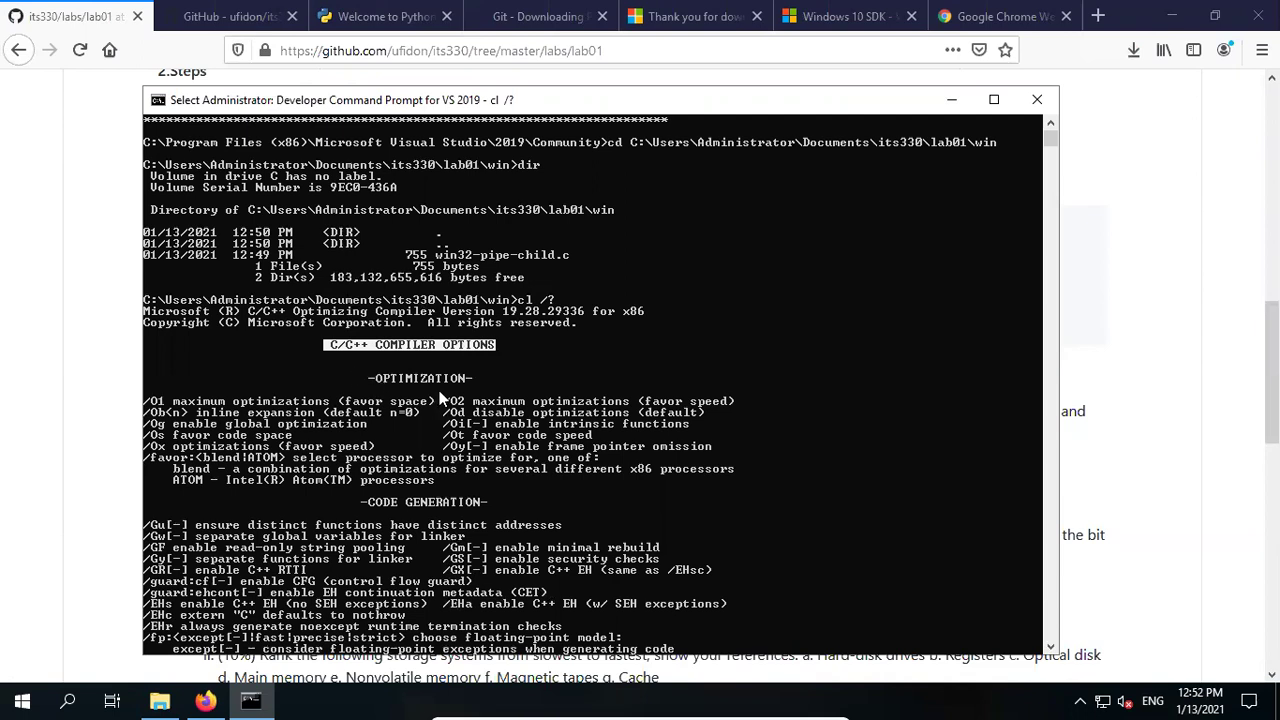
# - Examine the optimization and code generation options in the cl compiler help and advance to its next page
pyautogui.scroll(-2, 452, 428)
pyautogui.scroll(-6, 440, 440)
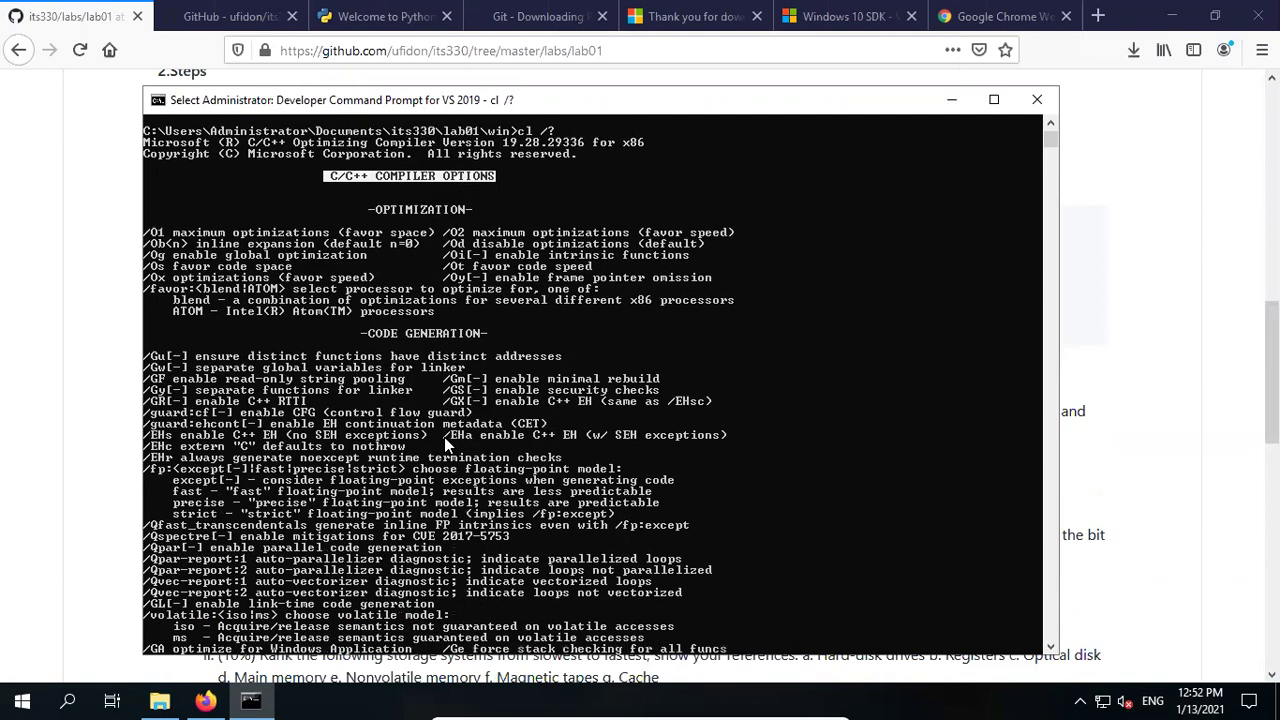
pyautogui.scroll(-1, 444, 437)
pyautogui.rightClick(444, 470)
pyautogui.click(350, 537)
pyautogui.press('Return')
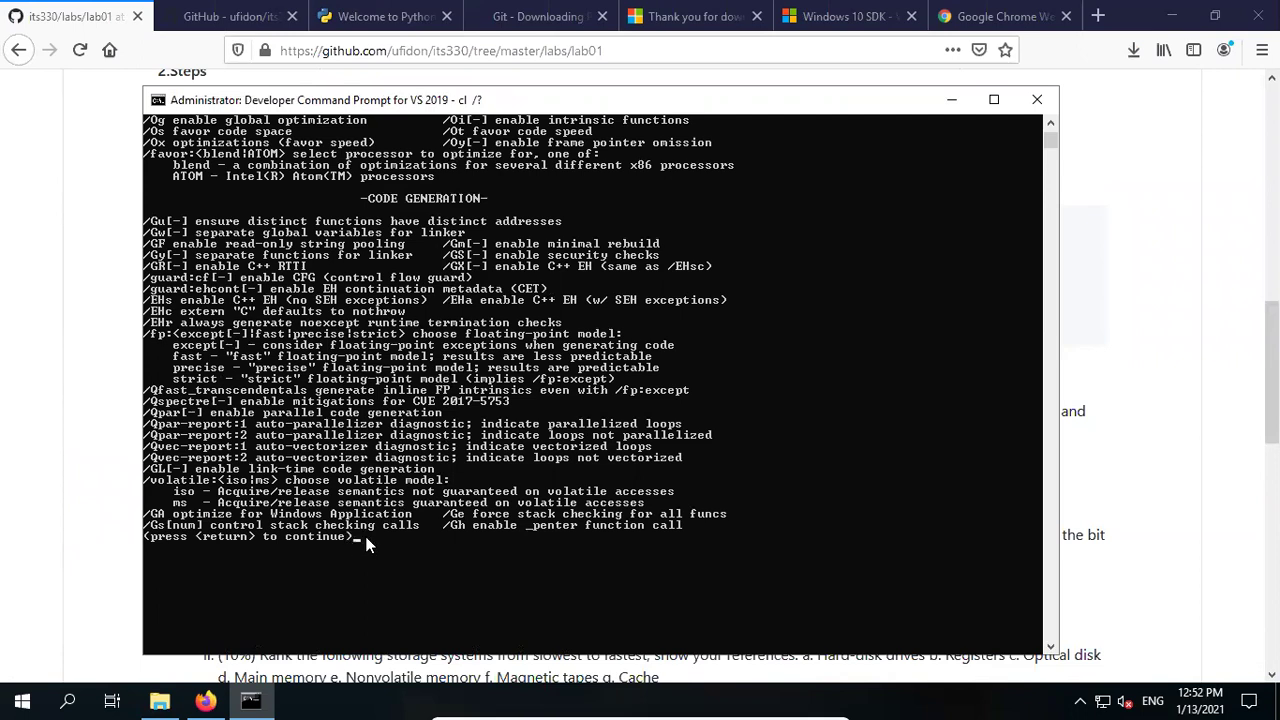
pyautogui.press('Return')
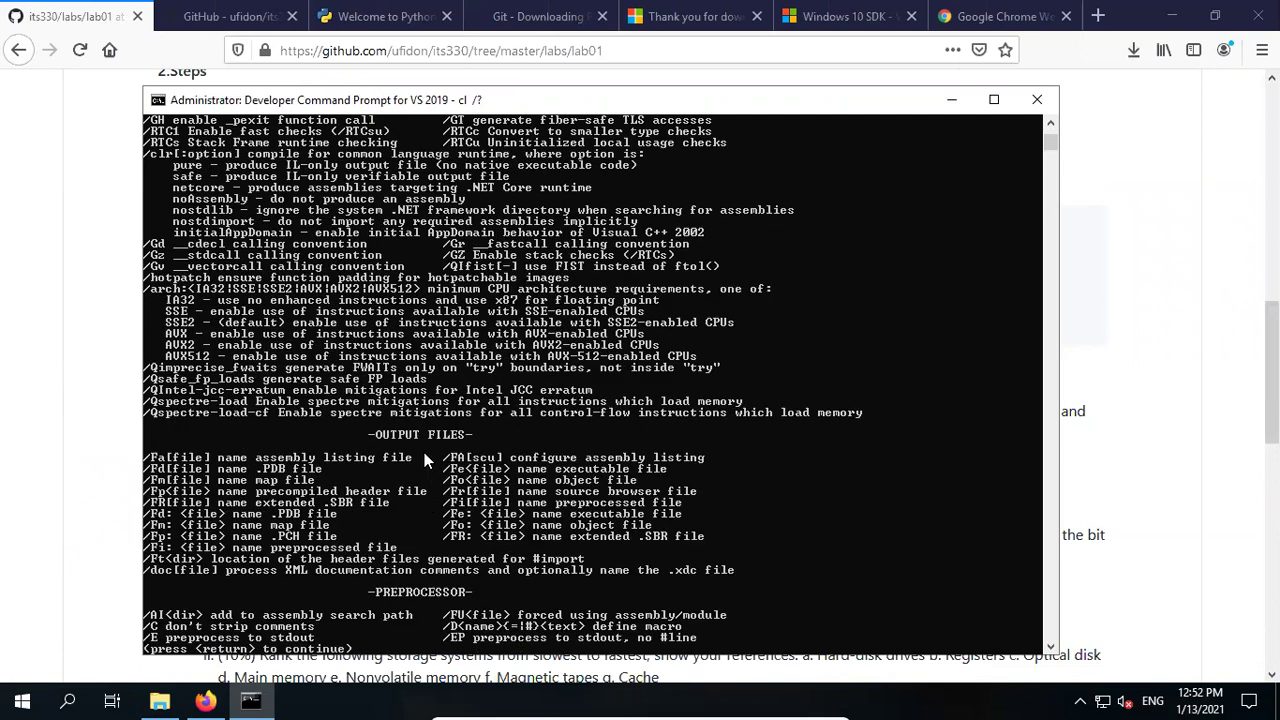
# - Examine the output file options in the compiler help, especially the /Fe option for naming the executable
pyautogui.moveTo(367, 438); pyautogui.dragTo(407, 442)
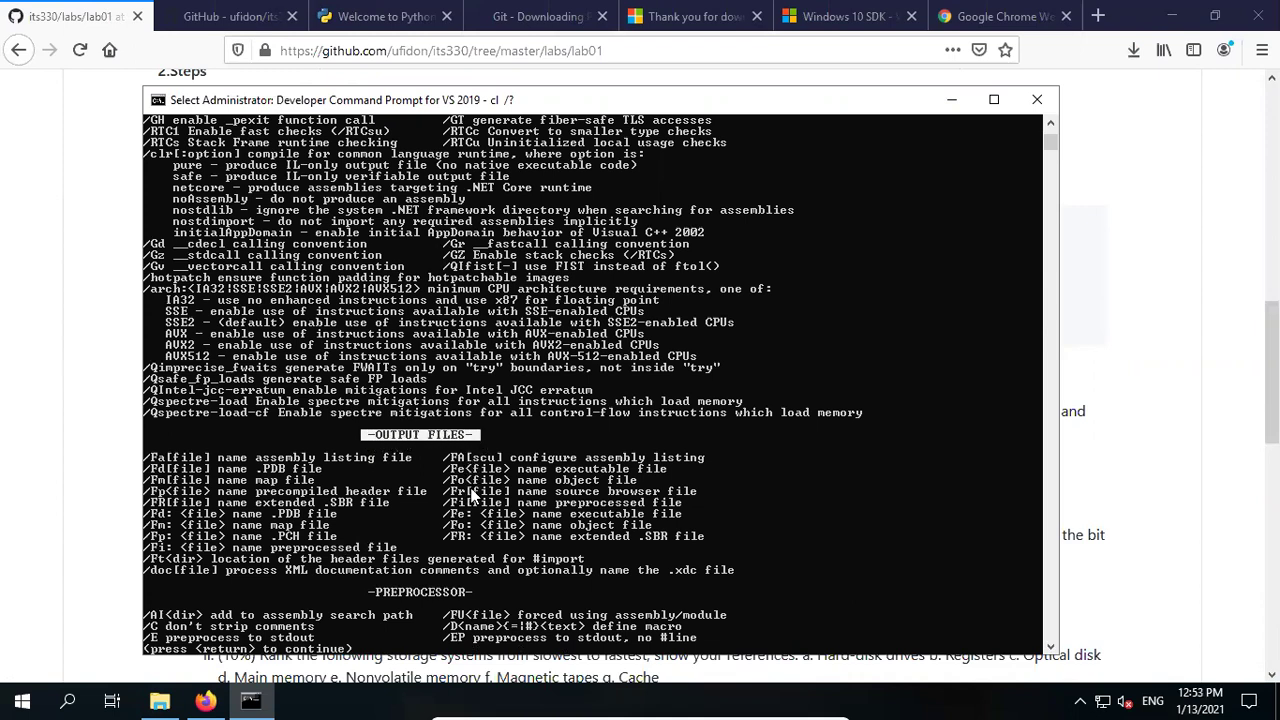
pyautogui.scroll(-1, 475, 495)
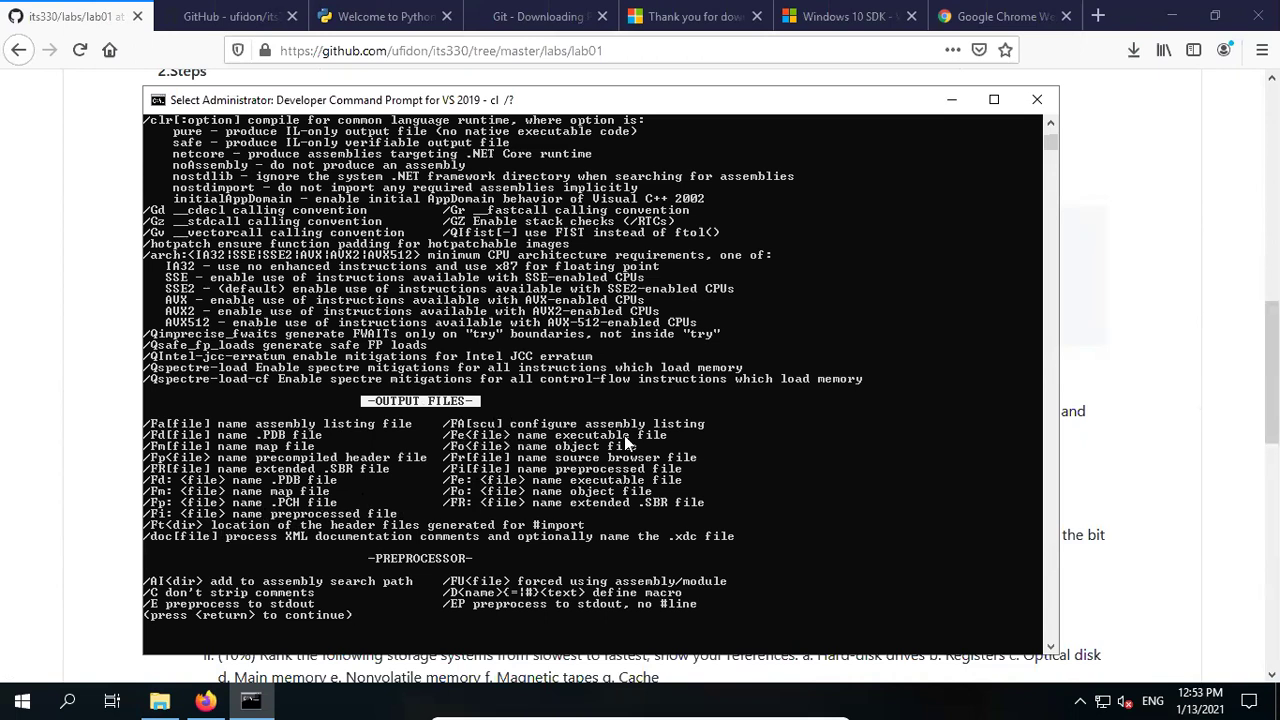
pyautogui.moveTo(665, 431); pyautogui.dragTo(428, 438)
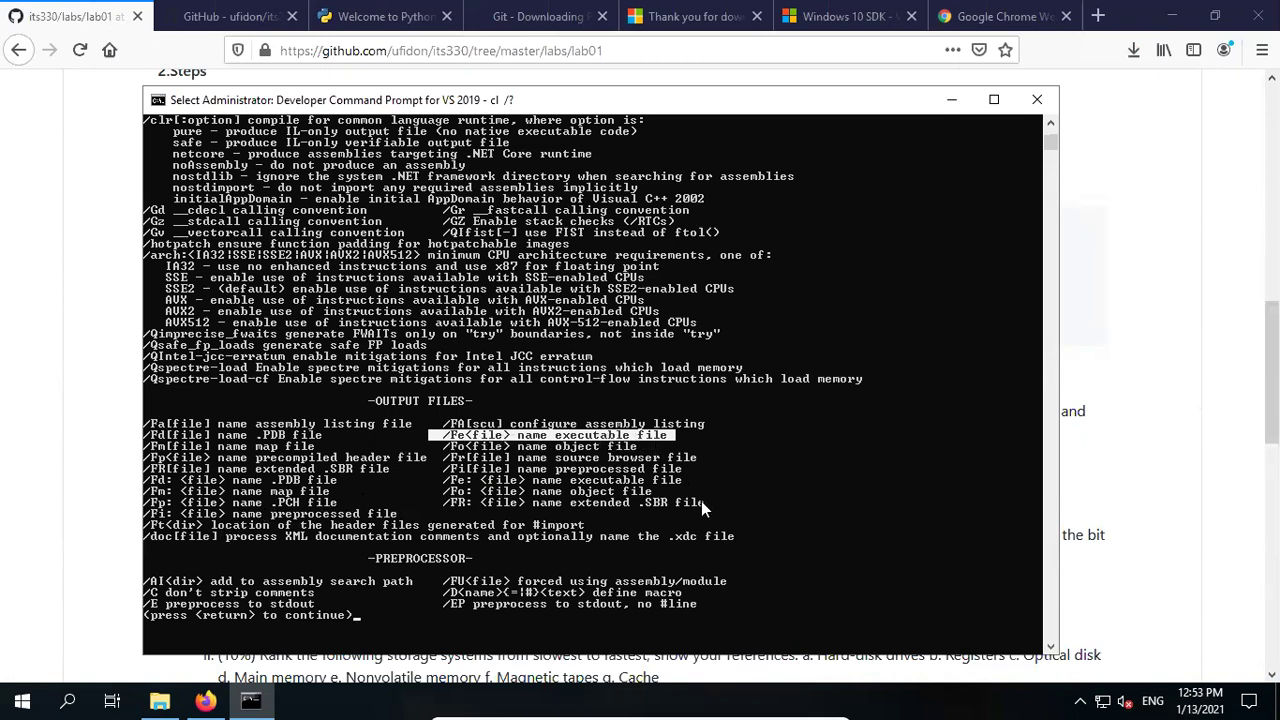
pyautogui.scroll(-2, 701, 507)
pyautogui.scroll(-3, 702, 503)
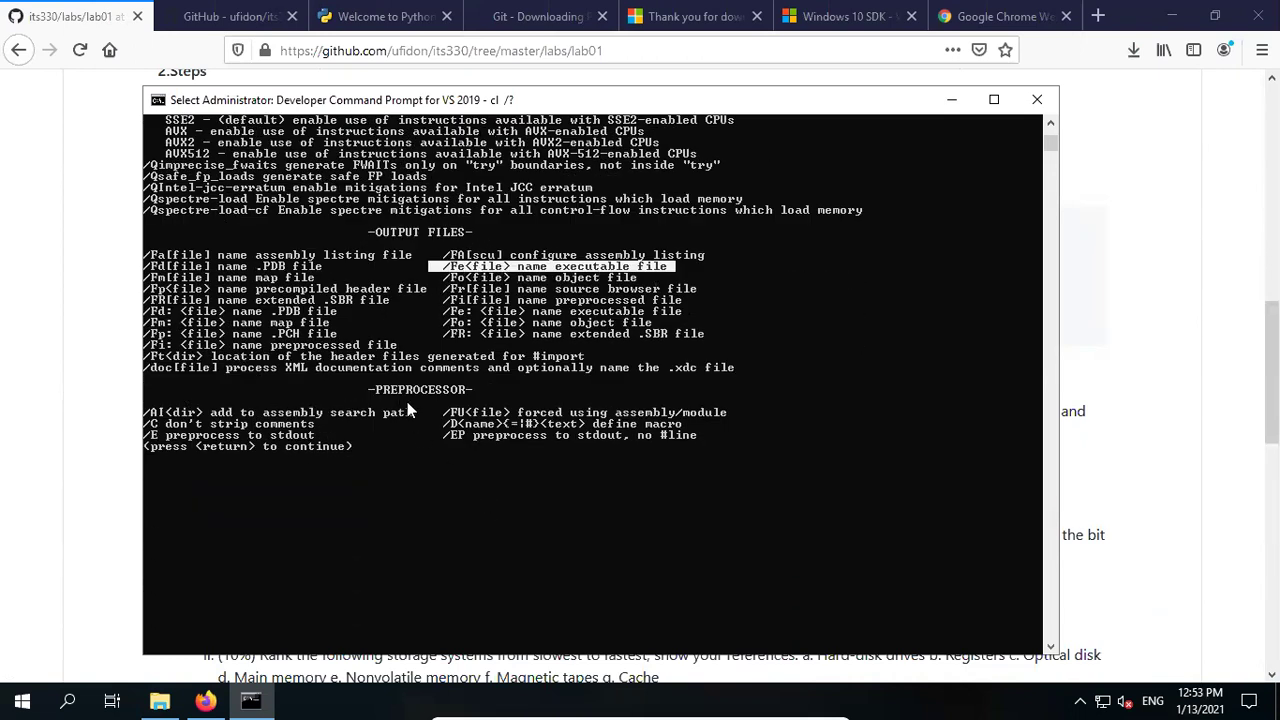
pyautogui.click(433, 435)
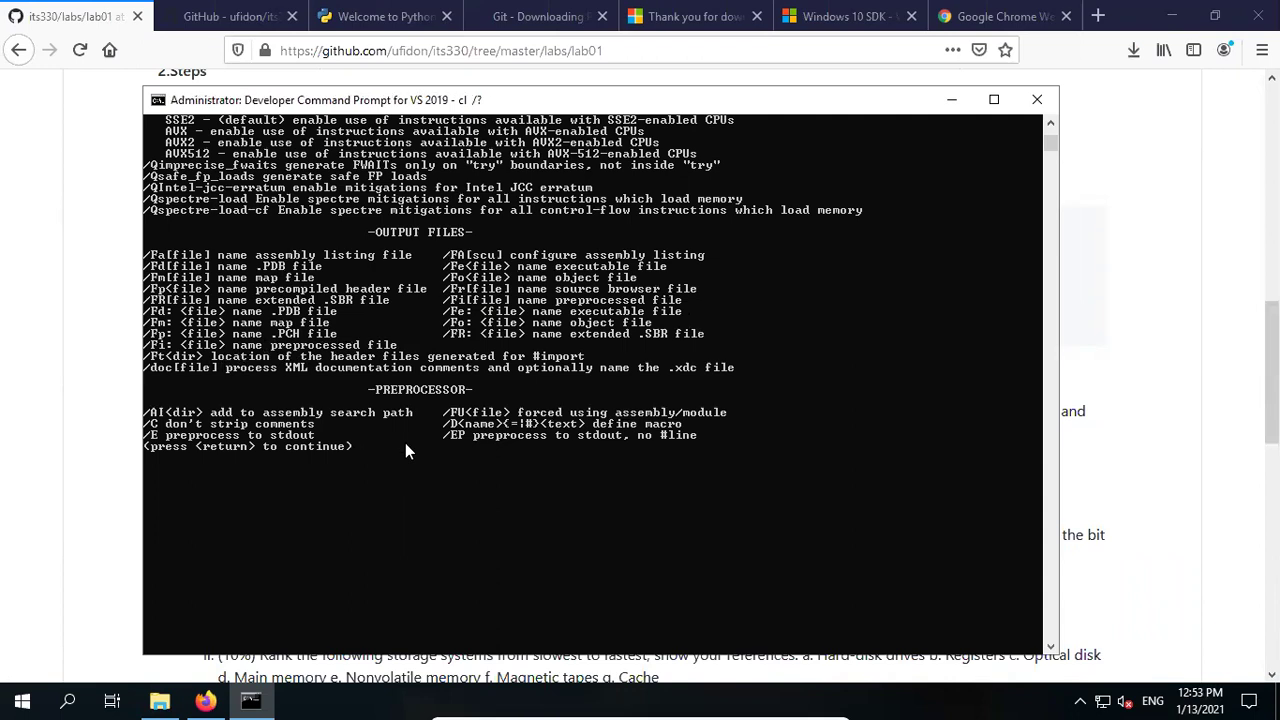
# - Page through the remaining compiler help, including the language, linking, code analysis and diagnostics options, until the command prompt returns
pyautogui.press('Return')
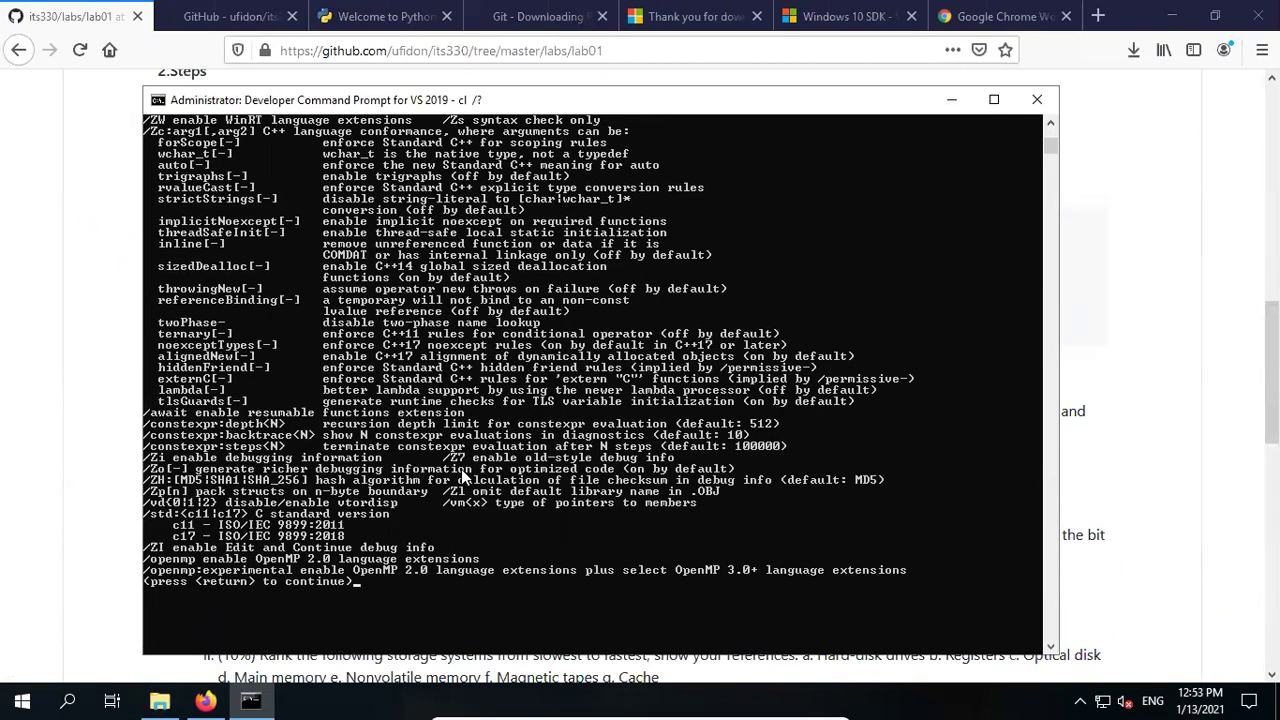
pyautogui.scroll(-2, 461, 469)
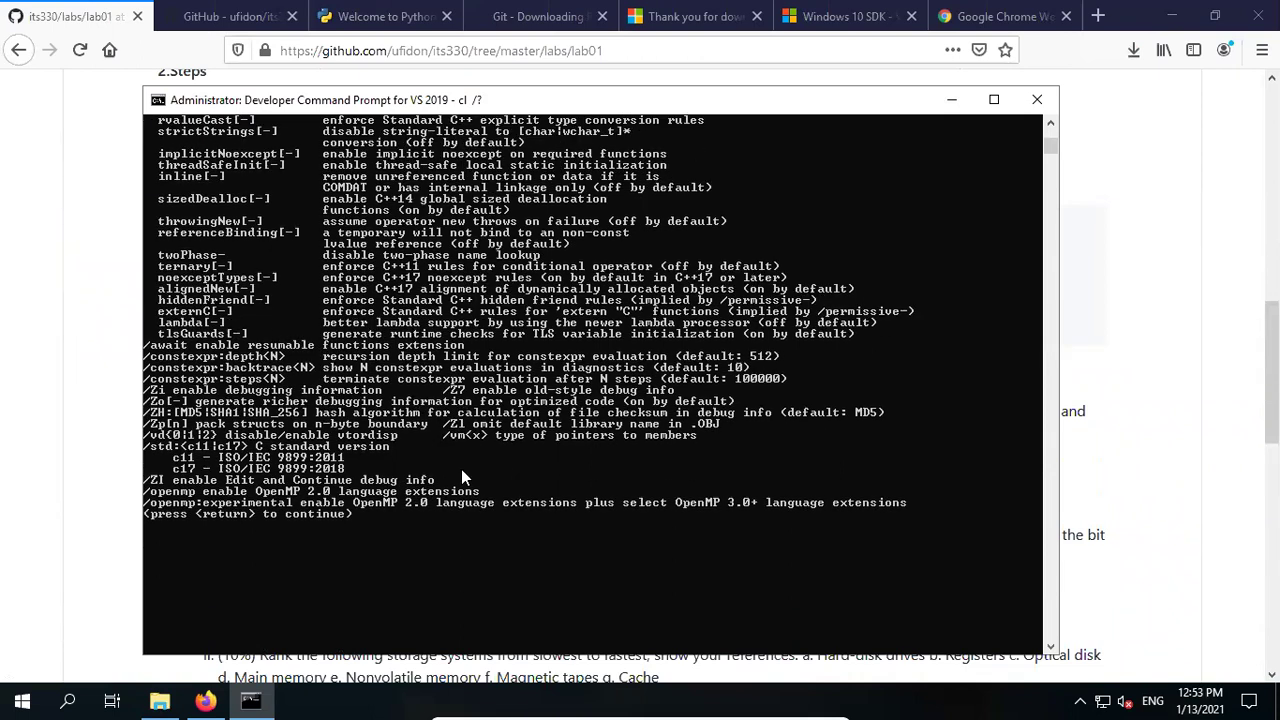
pyautogui.press('Return')
pyautogui.scroll(-3, 461, 469)
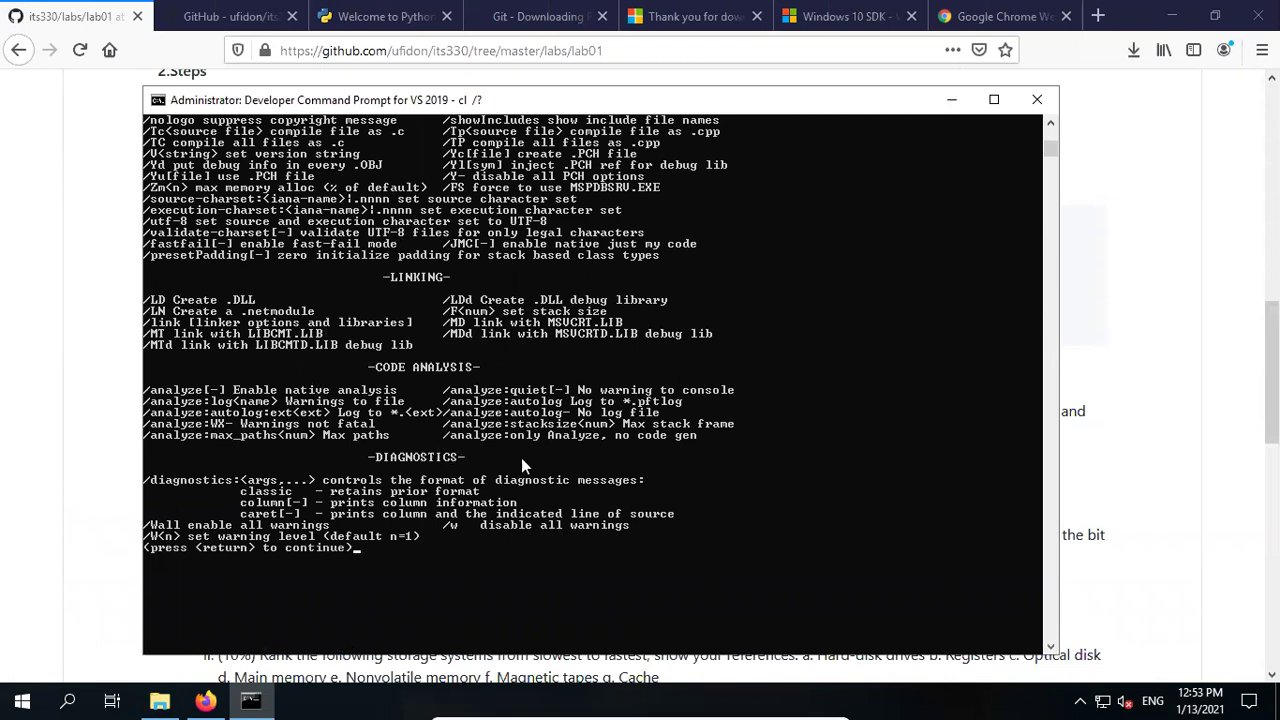
pyautogui.click(401, 549)
pyautogui.press('Return')
pyautogui.press('Return')
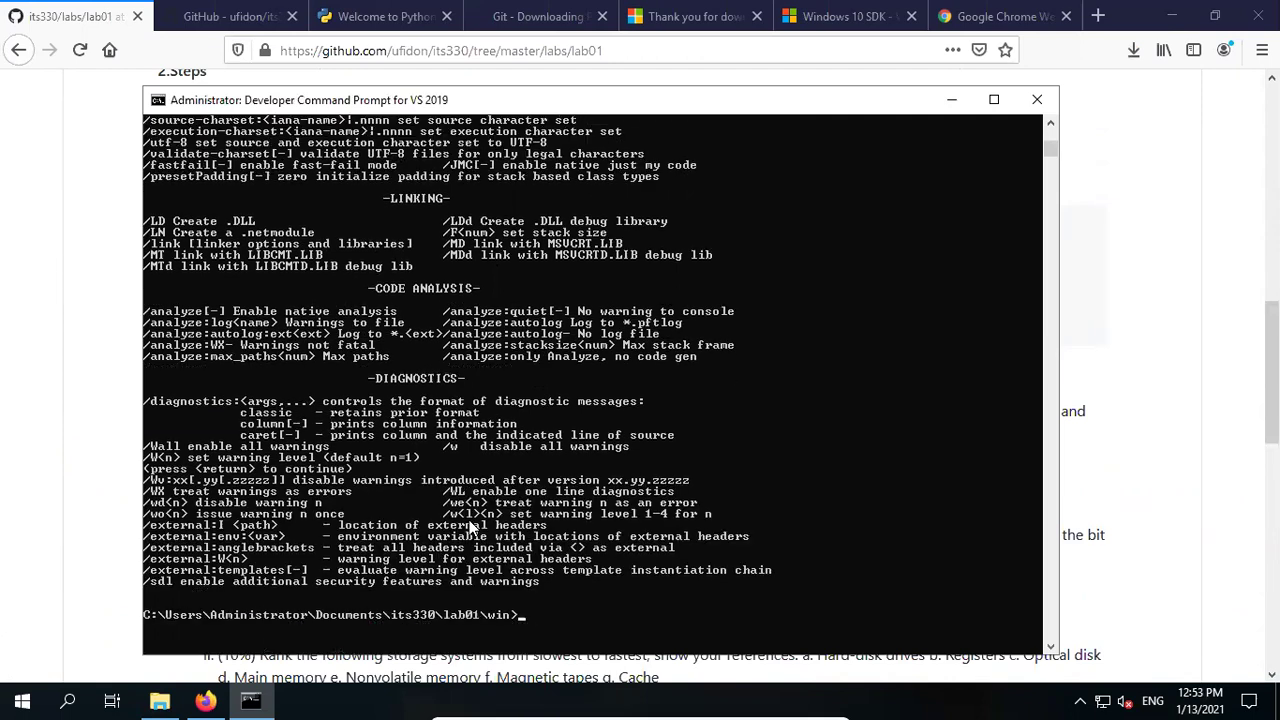
pyautogui.moveTo(545, 547); pyautogui.dragTo(124, 276)
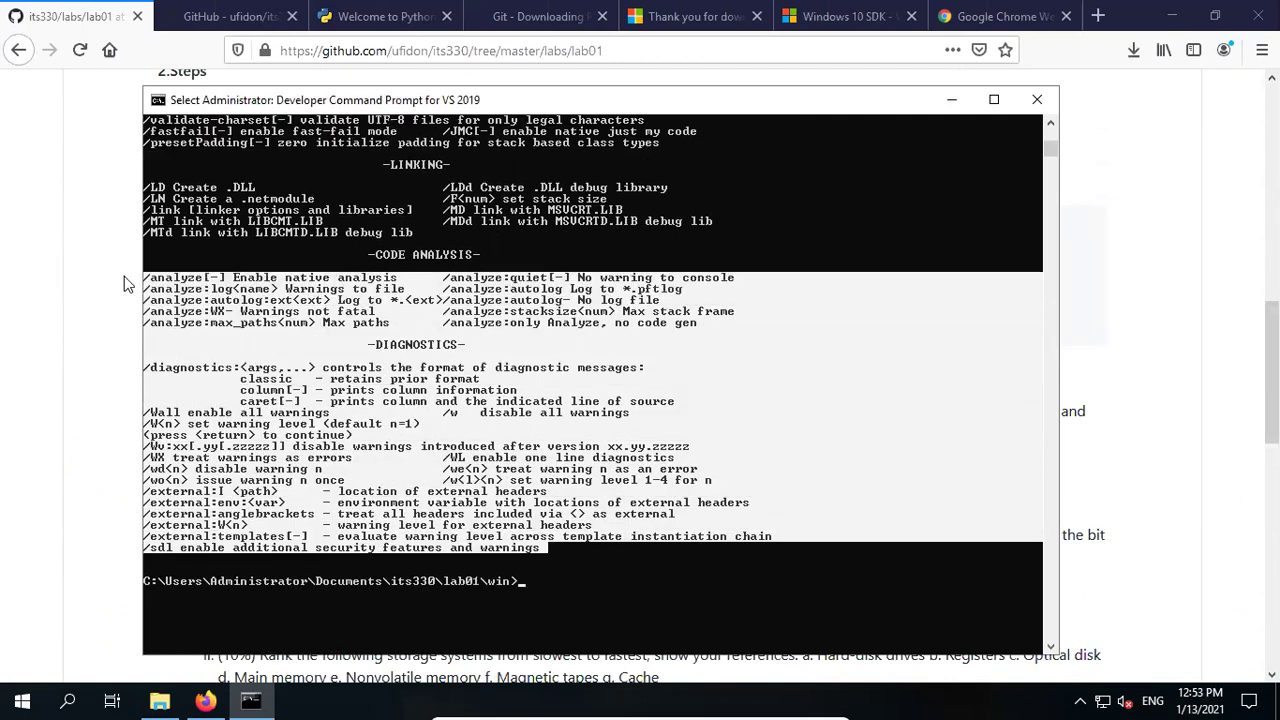
pyautogui.click(572, 594)
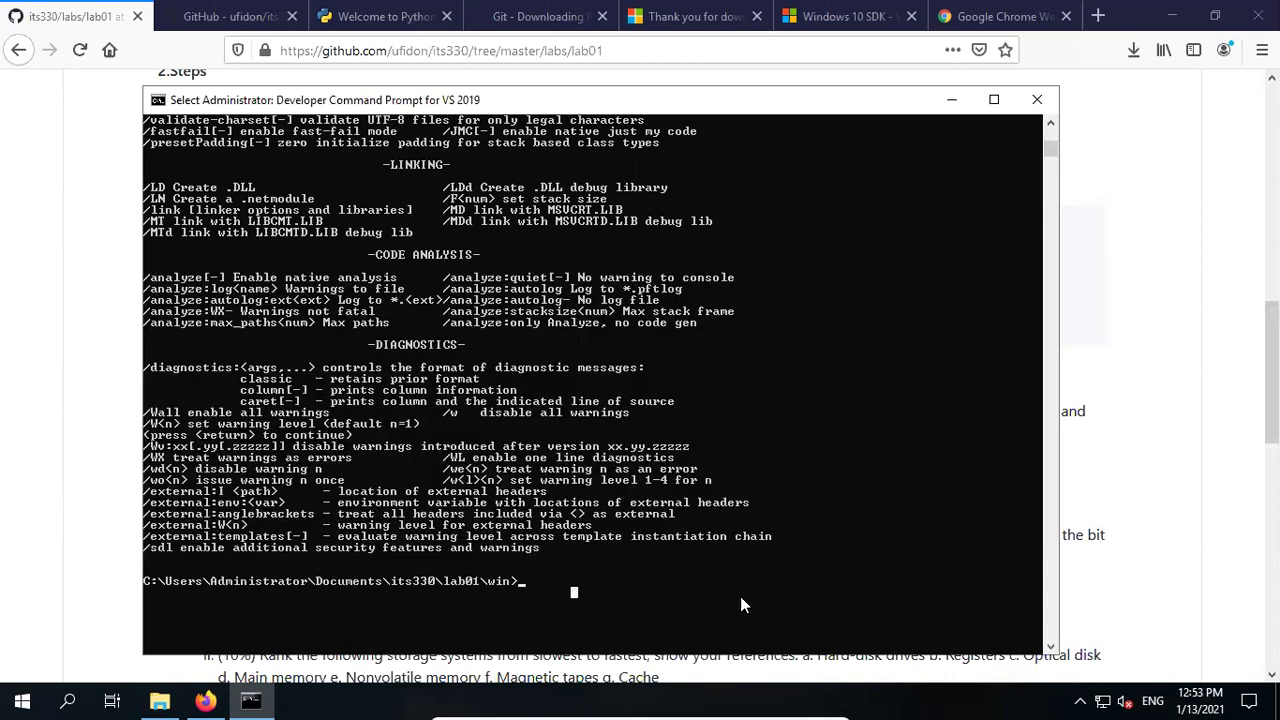
# - Compile win32-pipe-child.c with the cl compiler
pyautogui.press('Escape')
pyautogui.write('cl')
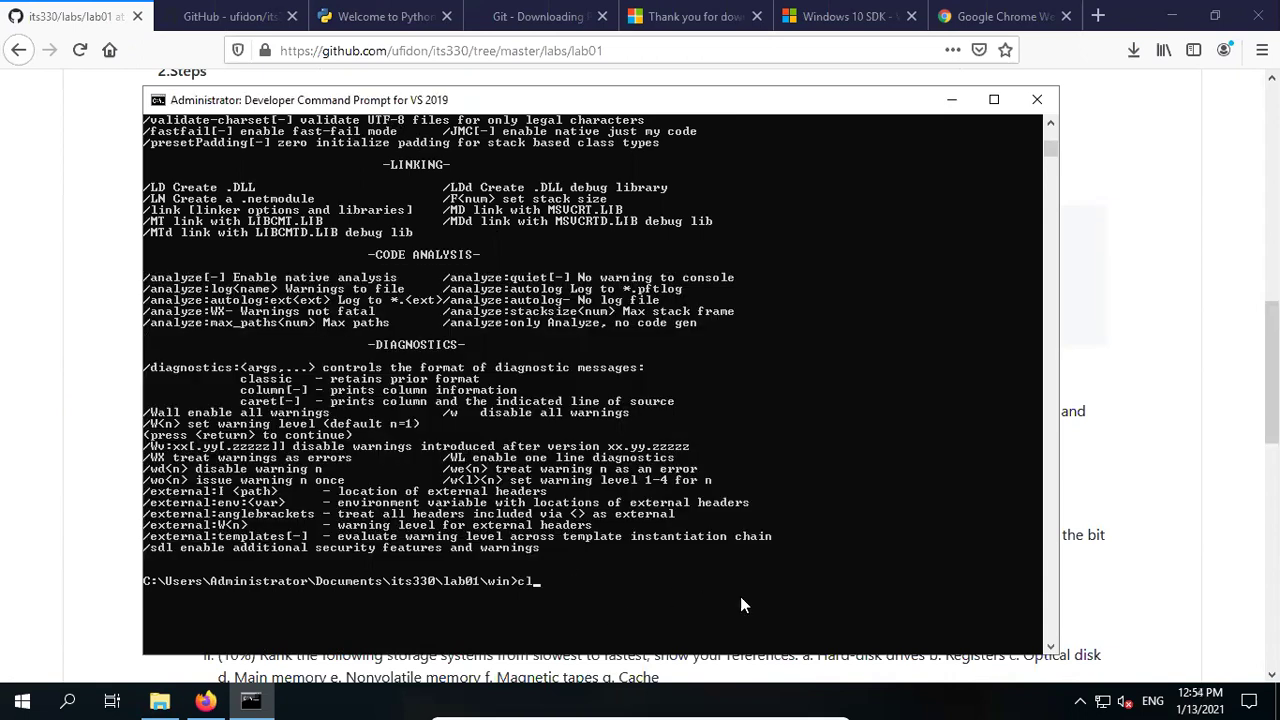
pyautogui.write(' win')
pyautogui.press('Tab')
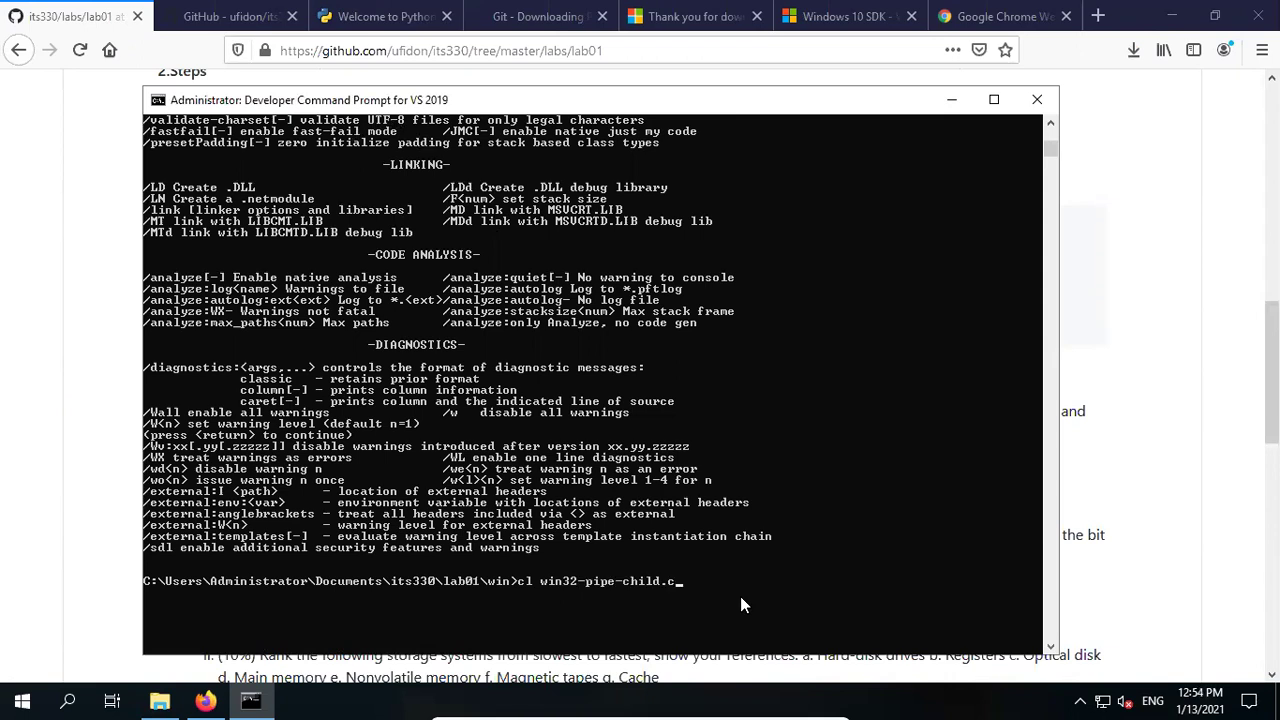
pyautogui.press('Return')
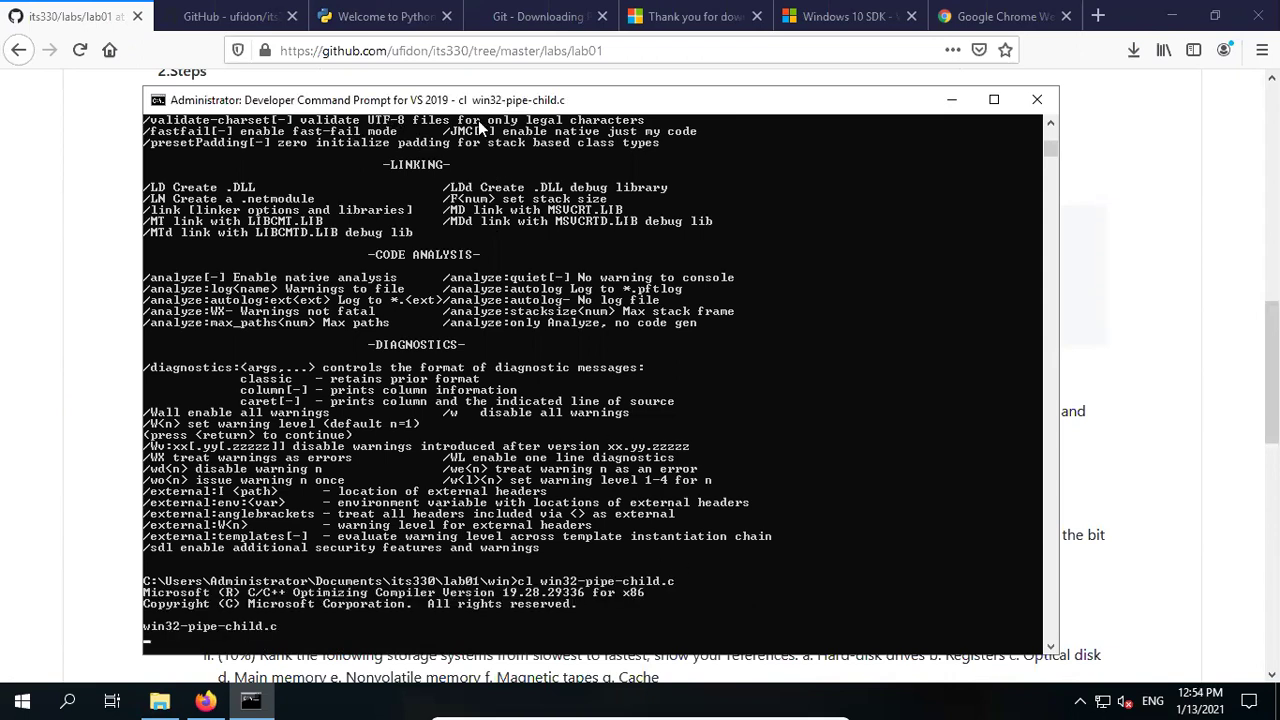
# - Check the compiler's output file names and inspect the generated executable and object file in the lab01 win folder in File Explorer
pyautogui.moveTo(476, 64); pyautogui.dragTo(476, 64)
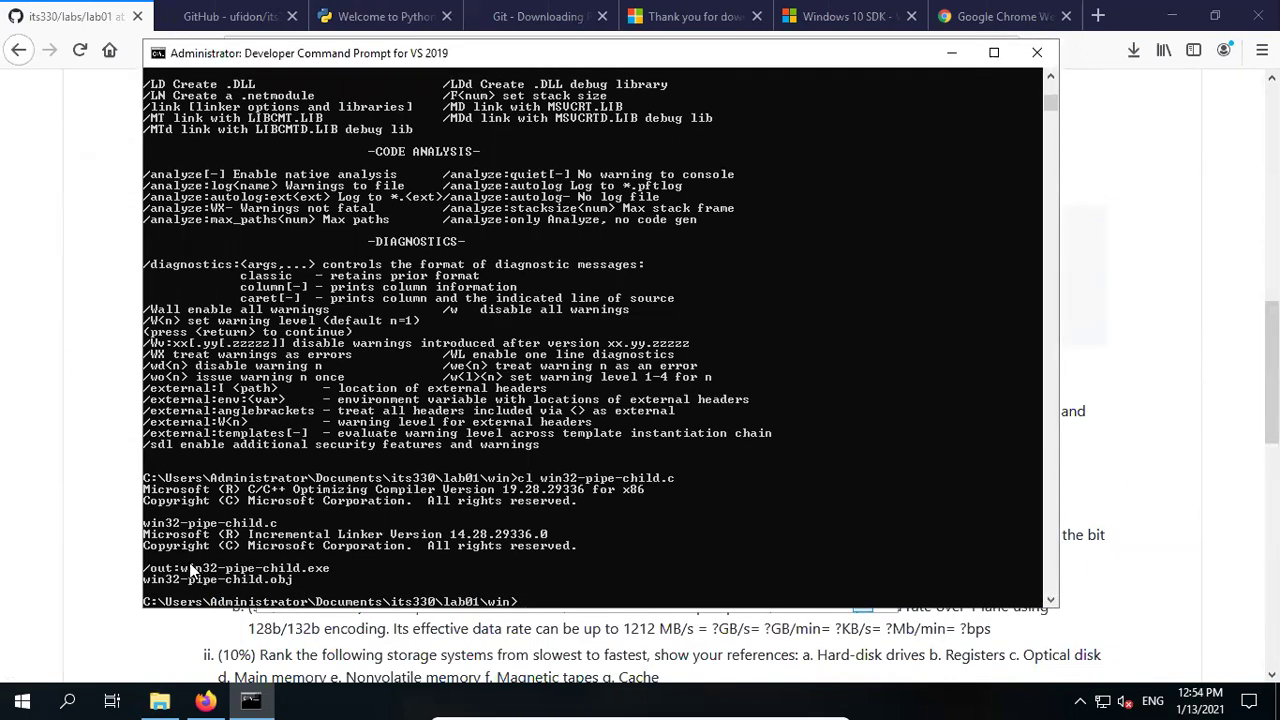
pyautogui.moveTo(175, 569); pyautogui.dragTo(327, 575)
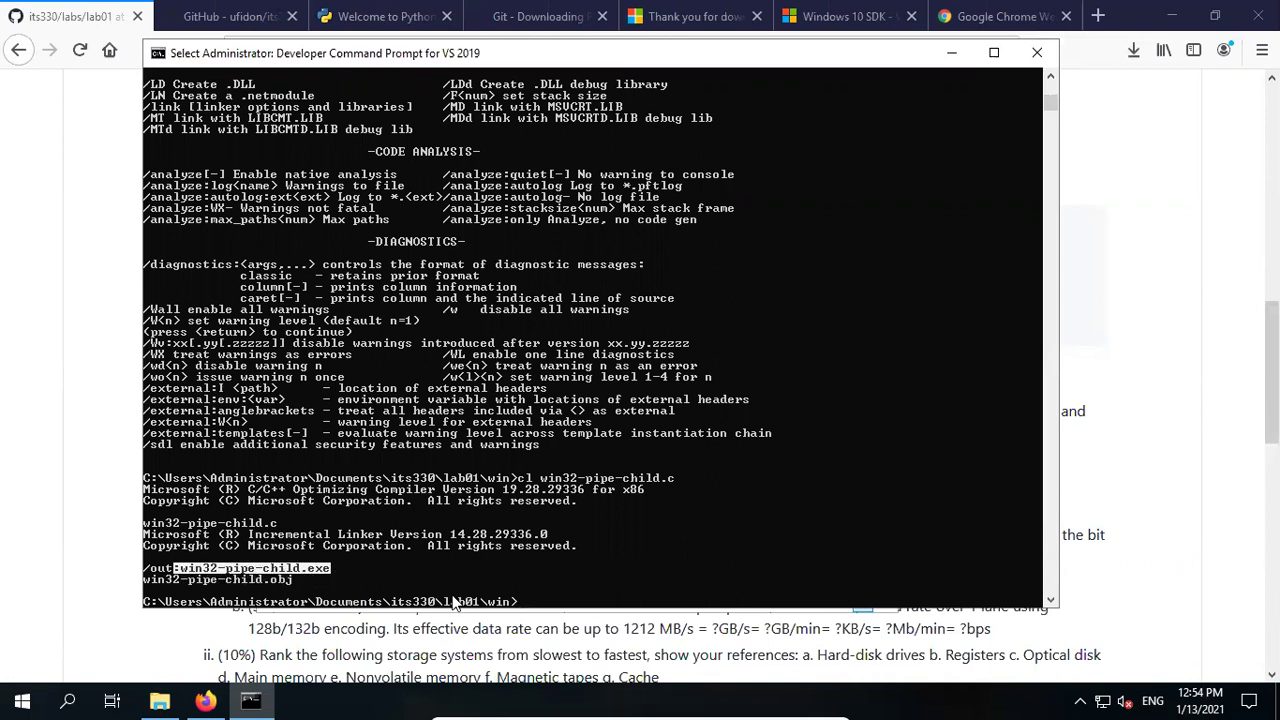
pyautogui.click(380, 570)
pyautogui.moveTo(403, 64); pyautogui.dragTo(671, 116)
pyautogui.moveTo(376, 134); pyautogui.dragTo(165, 118)
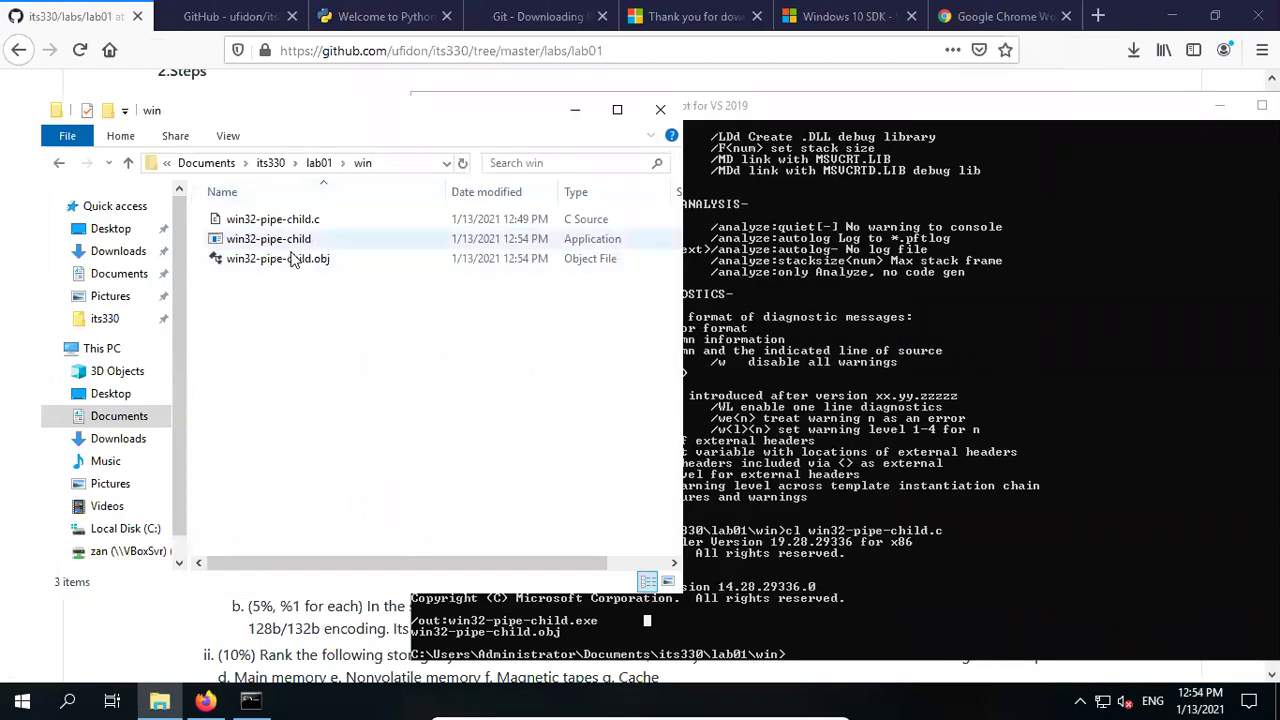
pyautogui.click(217, 245)
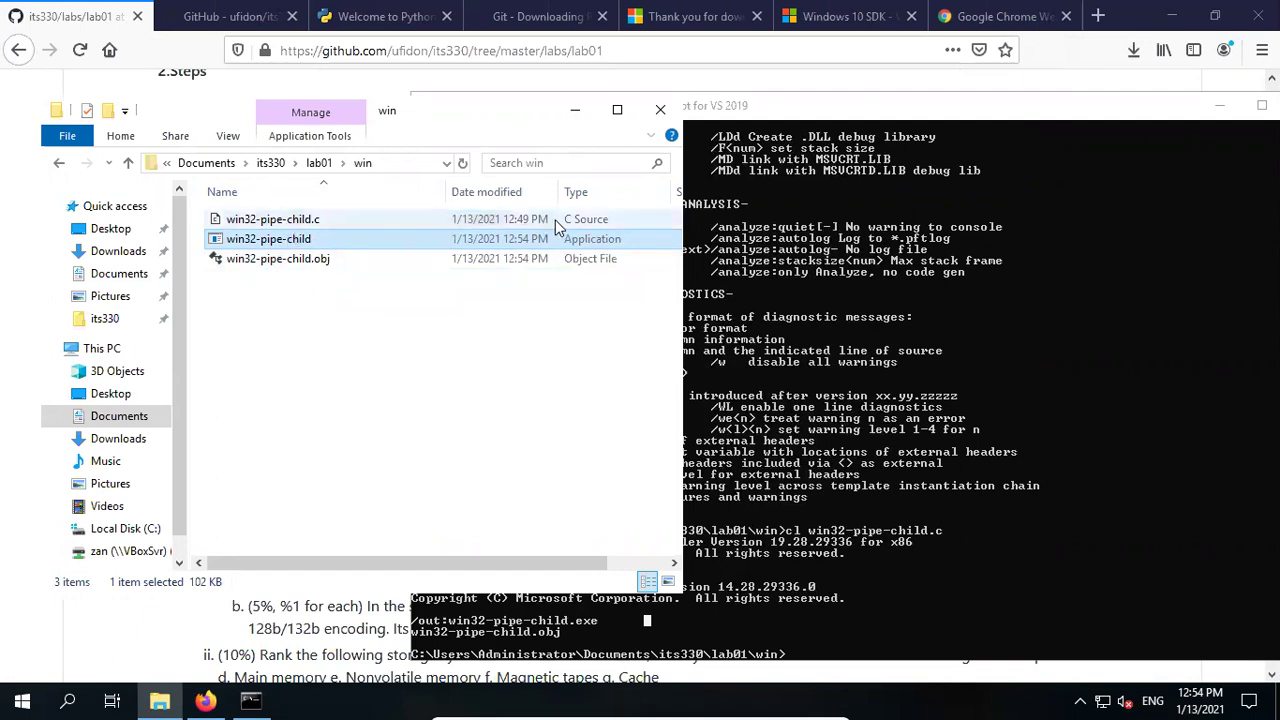
pyautogui.click(566, 264)
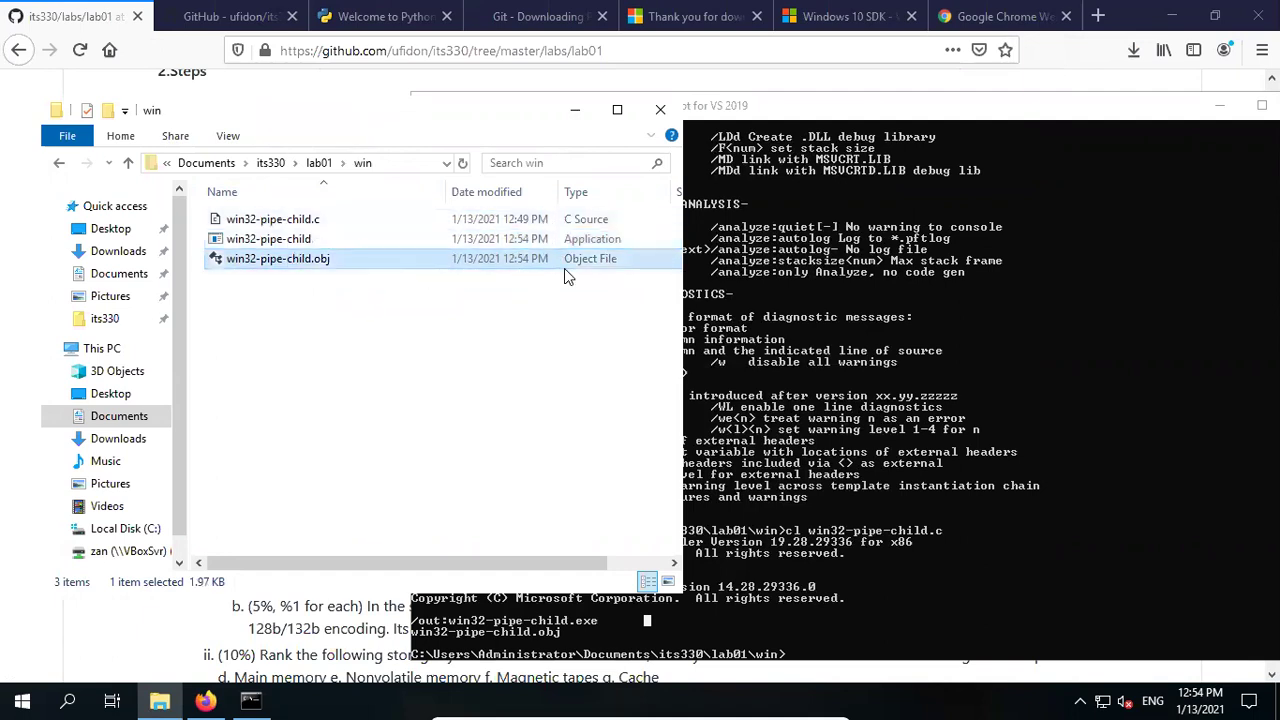
# - Return to the Developer Command Prompt and run .\win32-pipe-child.exe from the current folder
pyautogui.click(866, 90)
pyautogui.moveTo(868, 93); pyautogui.dragTo(865, 72)
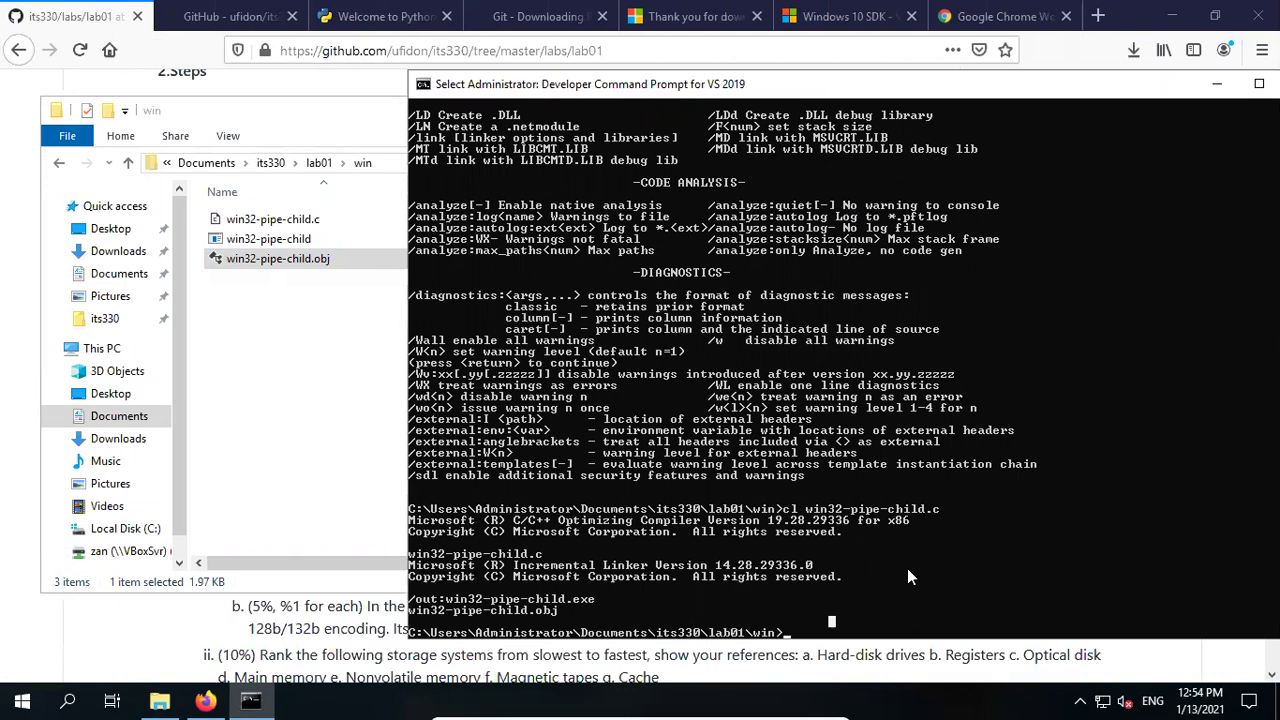
pyautogui.write('win')
pyautogui.press('Tab')
pyautogui.press('BackSpace')
pyautogui.write('exe')
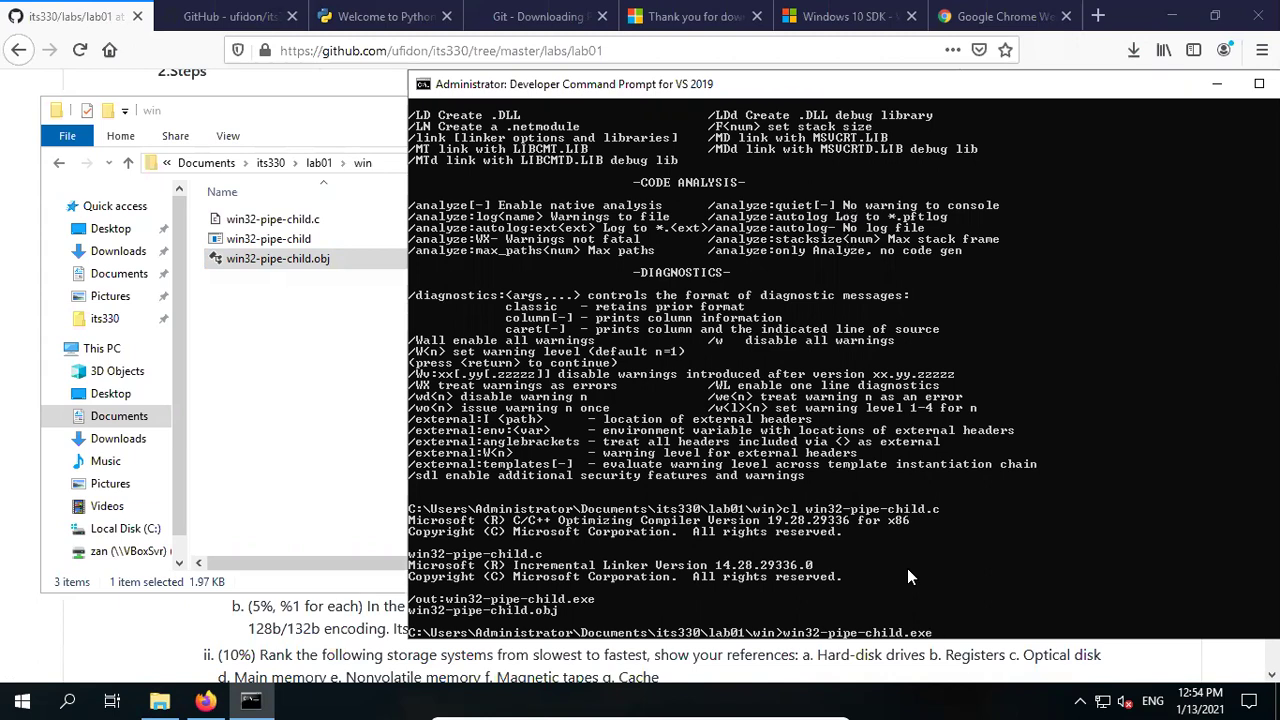
pyautogui.press('Home')
pyautogui.write('.')
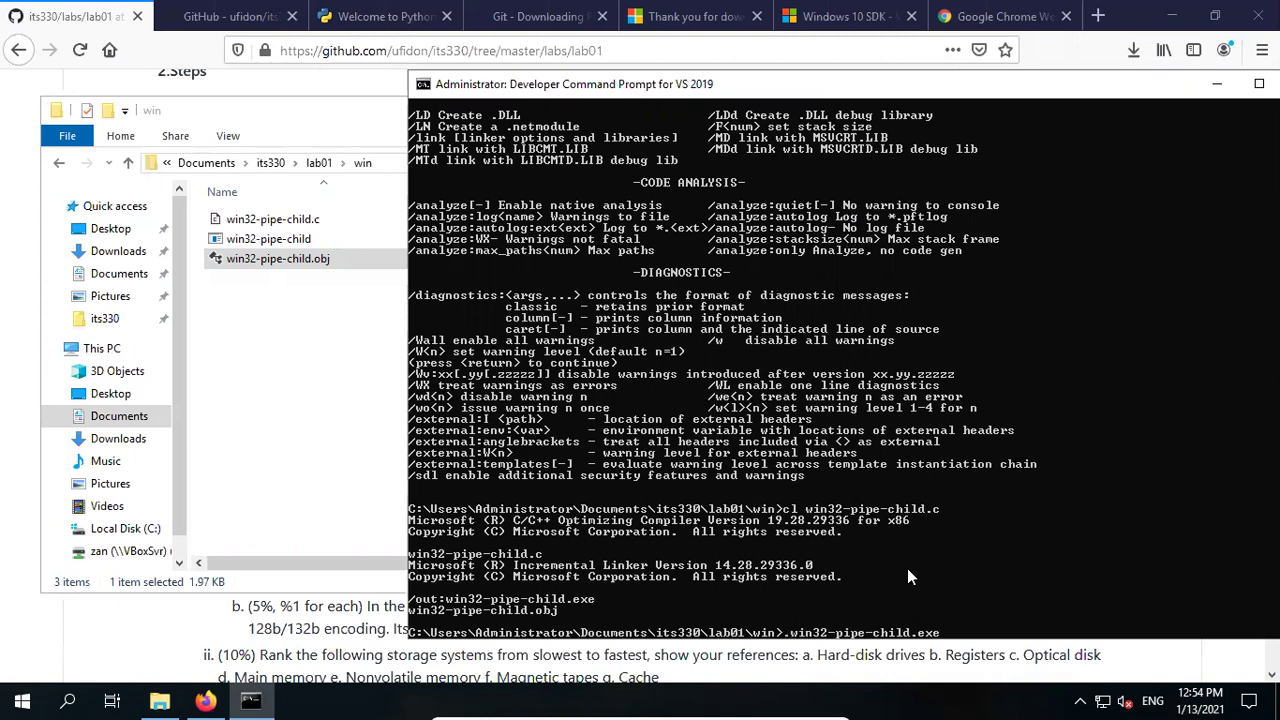
pyautogui.write('\\')
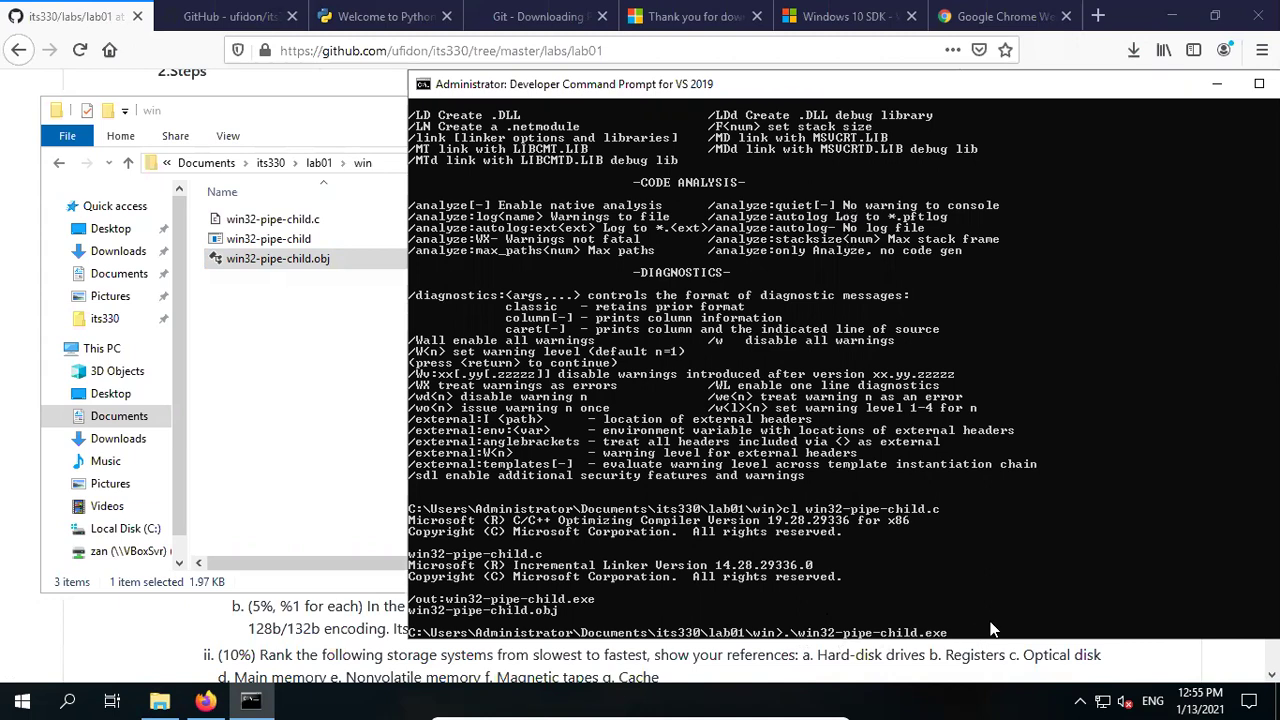
pyautogui.press('Return')
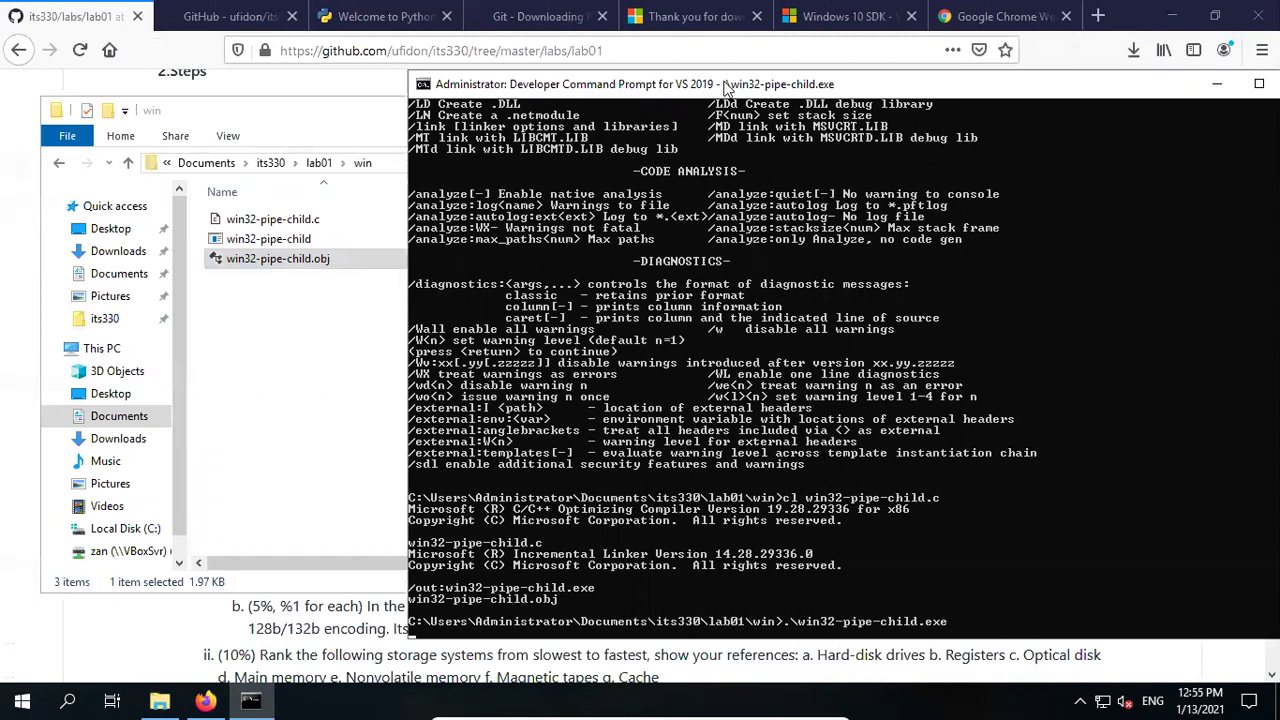
# - Reposition the console window and interrupt the running win32-pipe-child.exe program
pyautogui.moveTo(725, 92); pyautogui.dragTo(695, 62)
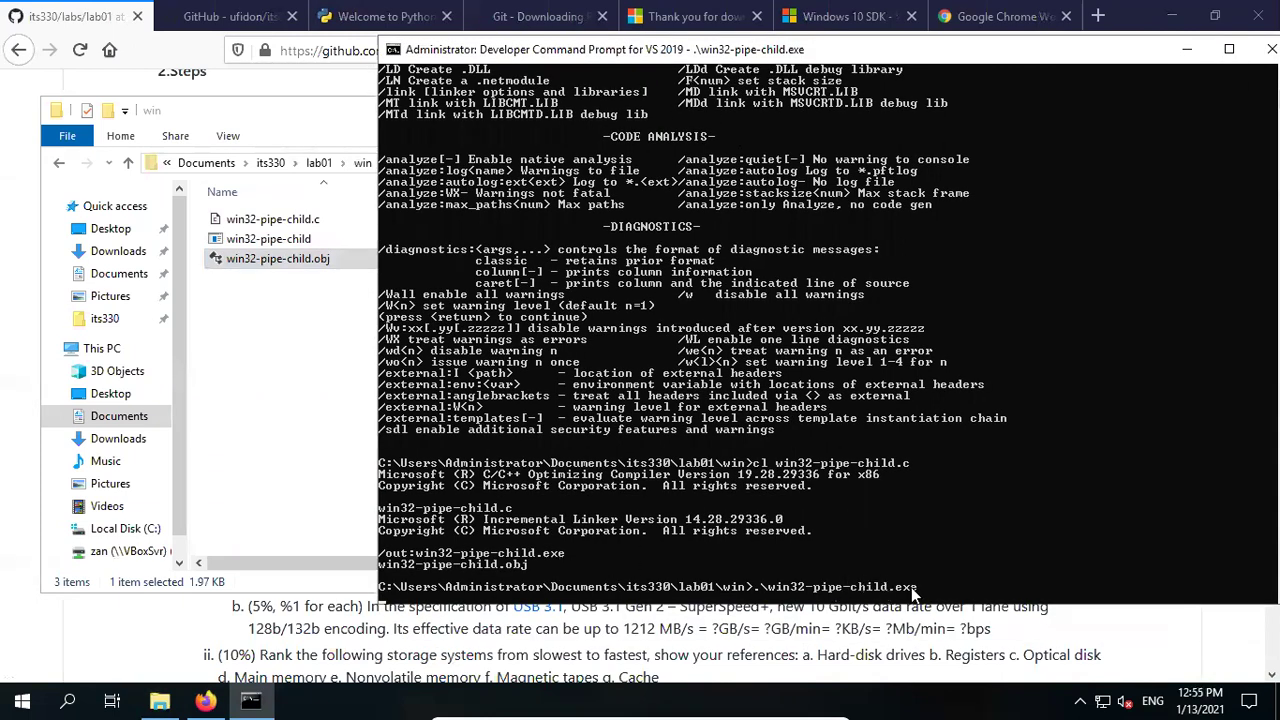
pyautogui.click(758, 589)
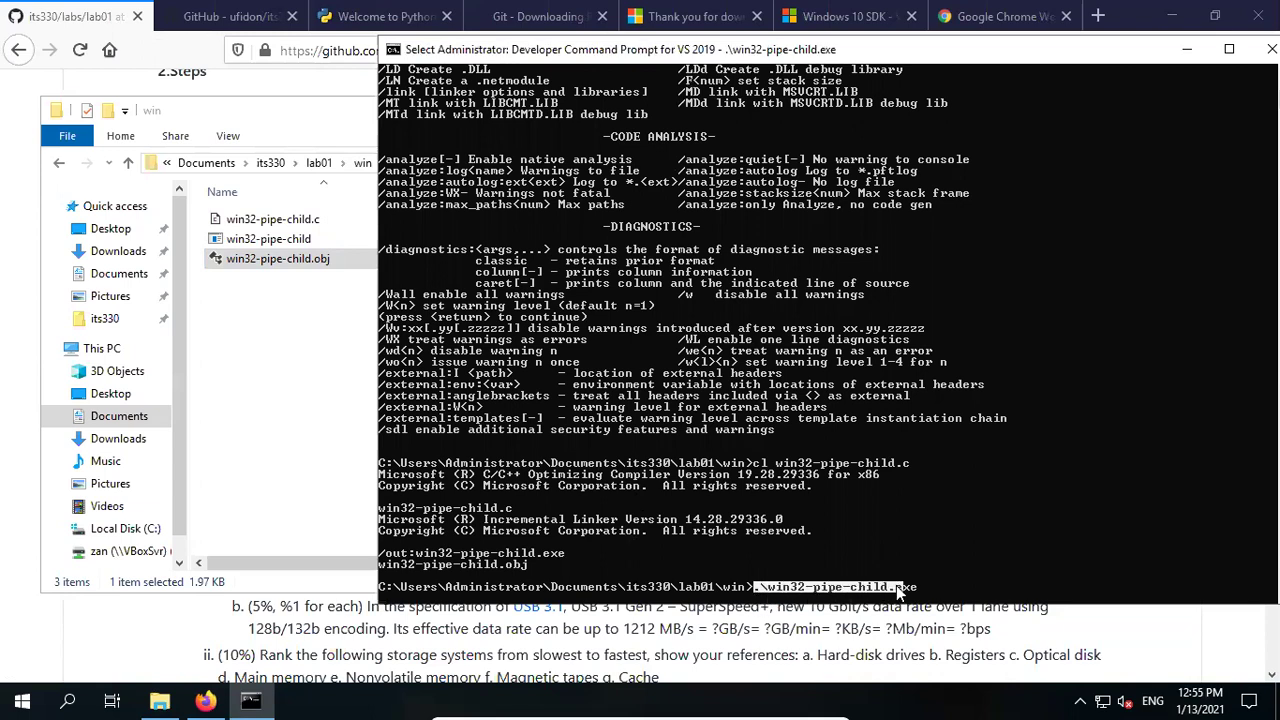
pyautogui.click(928, 589)
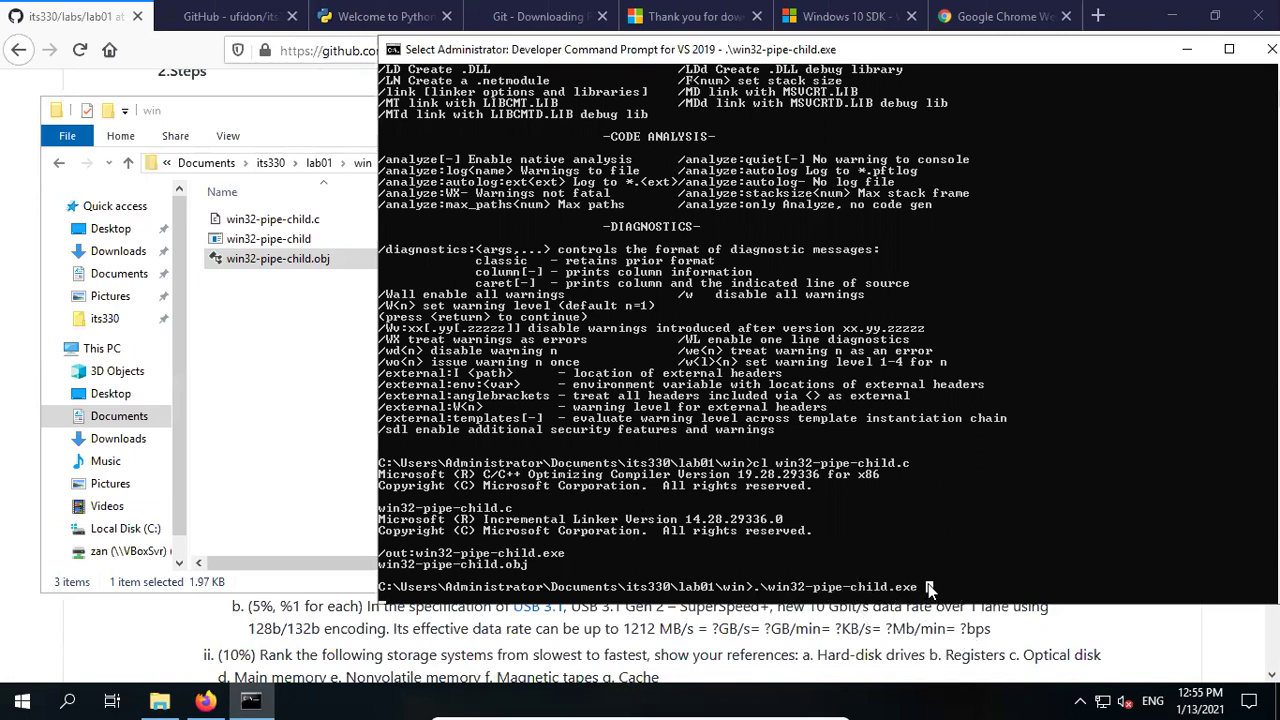
pyautogui.press('Return')
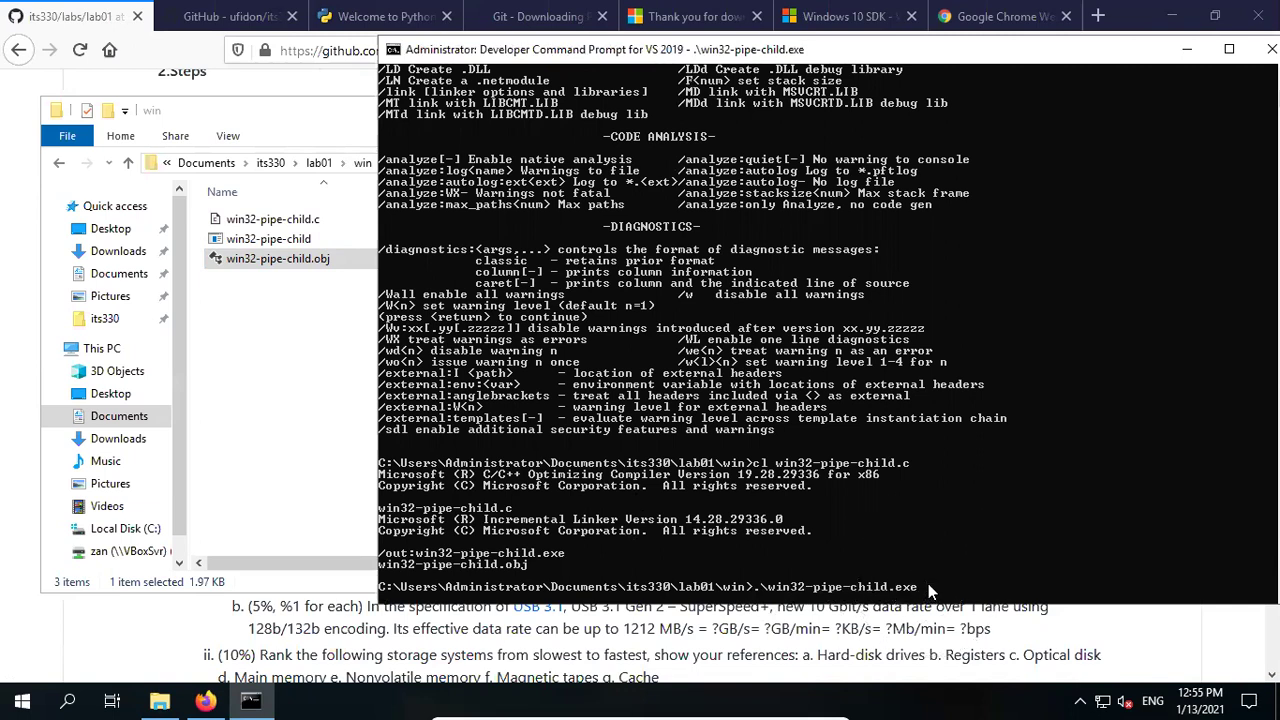
pyautogui.click(893, 579)
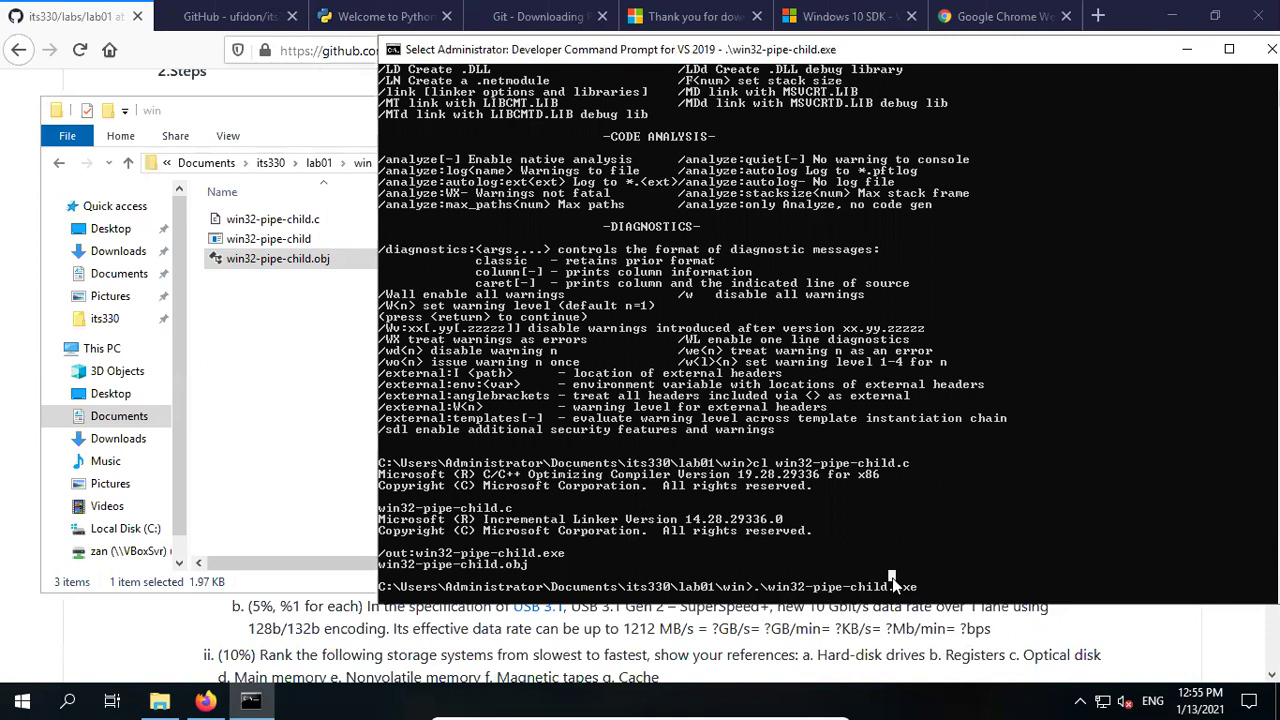
pyautogui.press('Return')
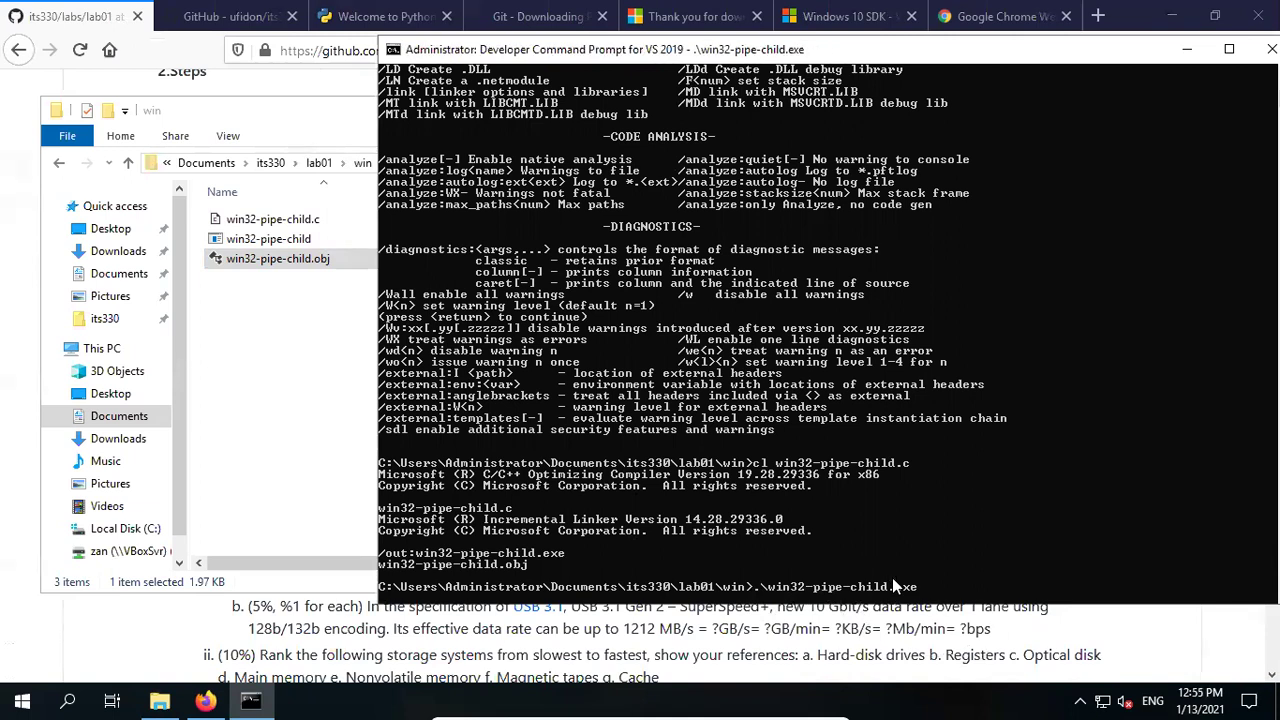
pyautogui.hotkey('ctrl', 'c')
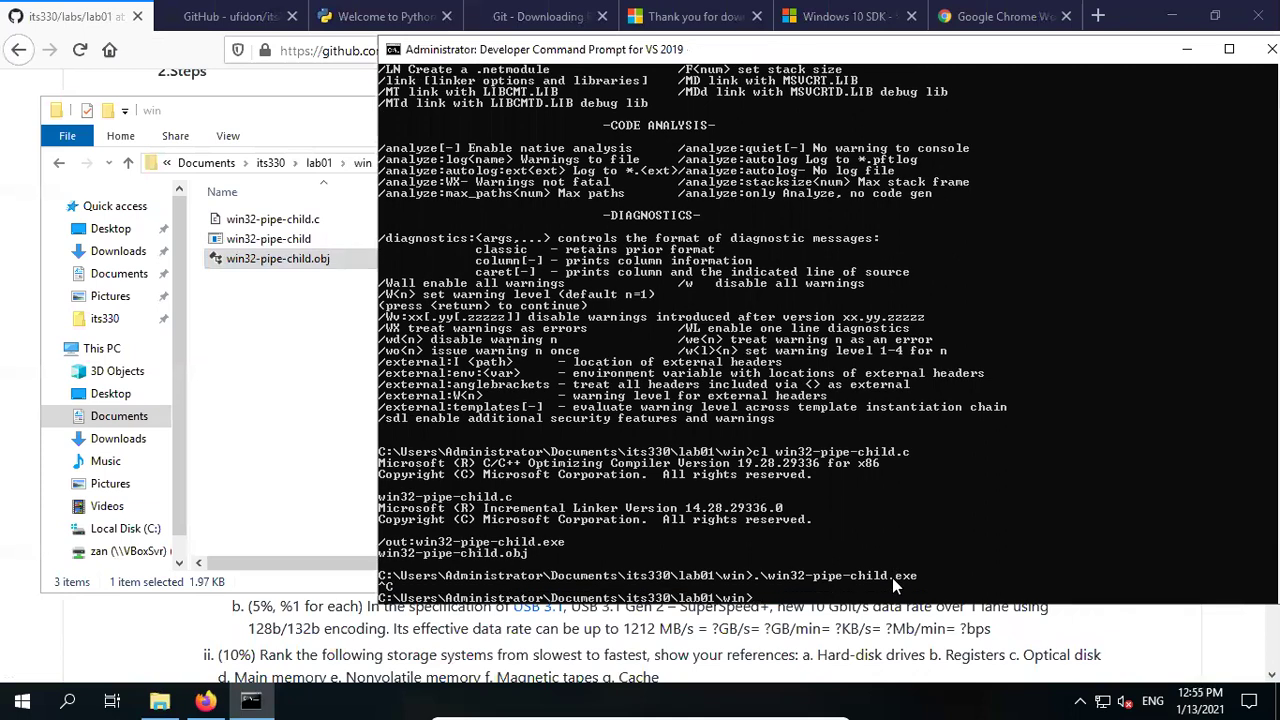
pyautogui.click(387, 588)
pyautogui.click(790, 588)
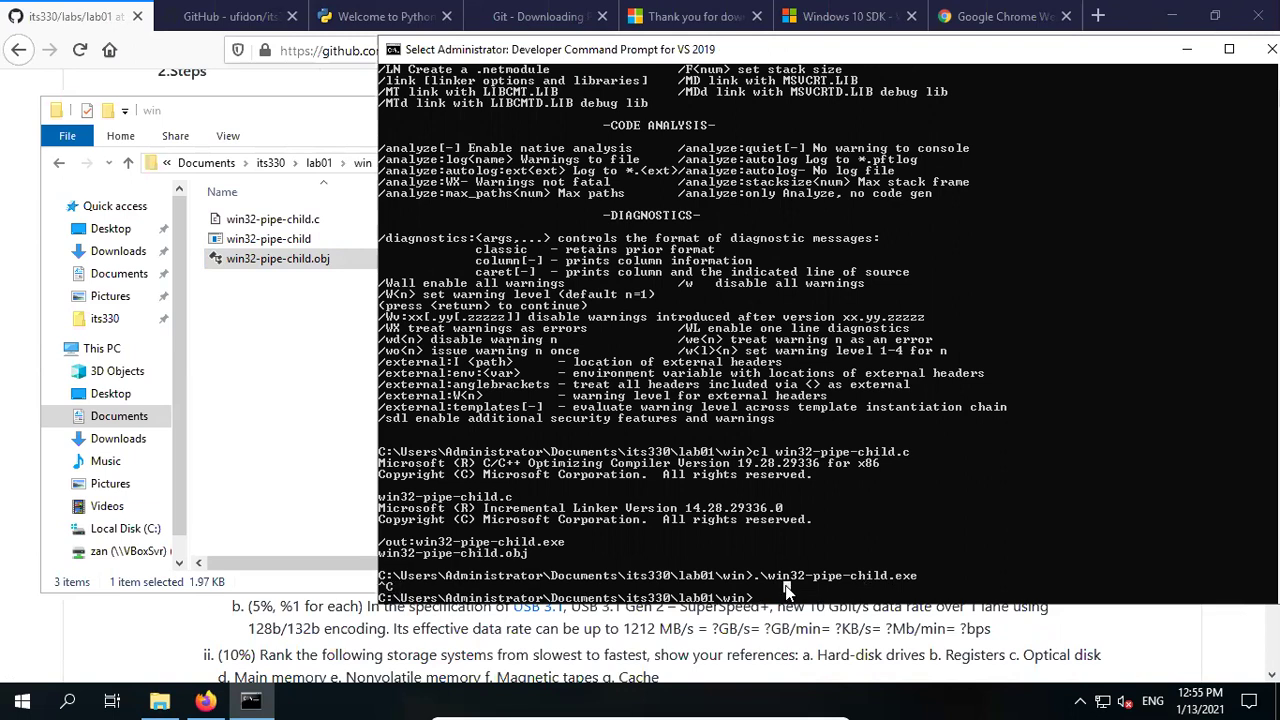
# - Open win32-pipe-child.c from the lab01 win folder in File Explorer using Microsoft Visual Studio 2019
pyautogui.click(320, 110)
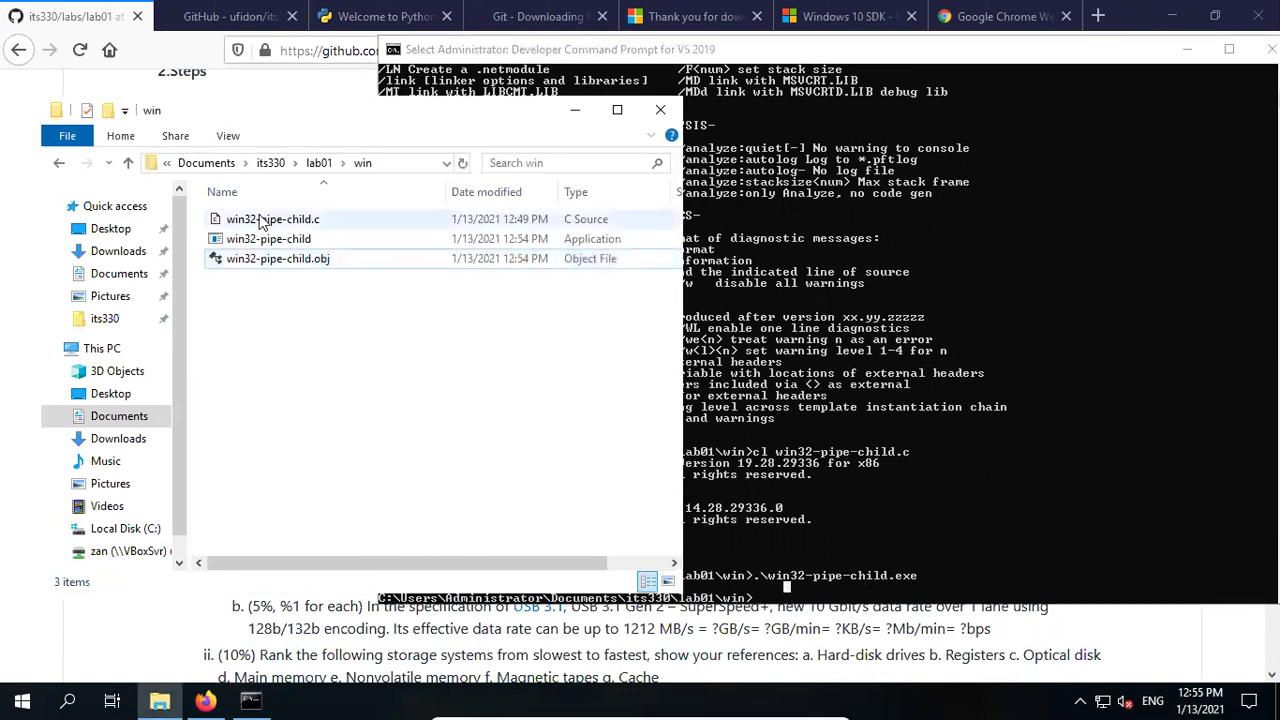
pyautogui.rightClick(262, 220)
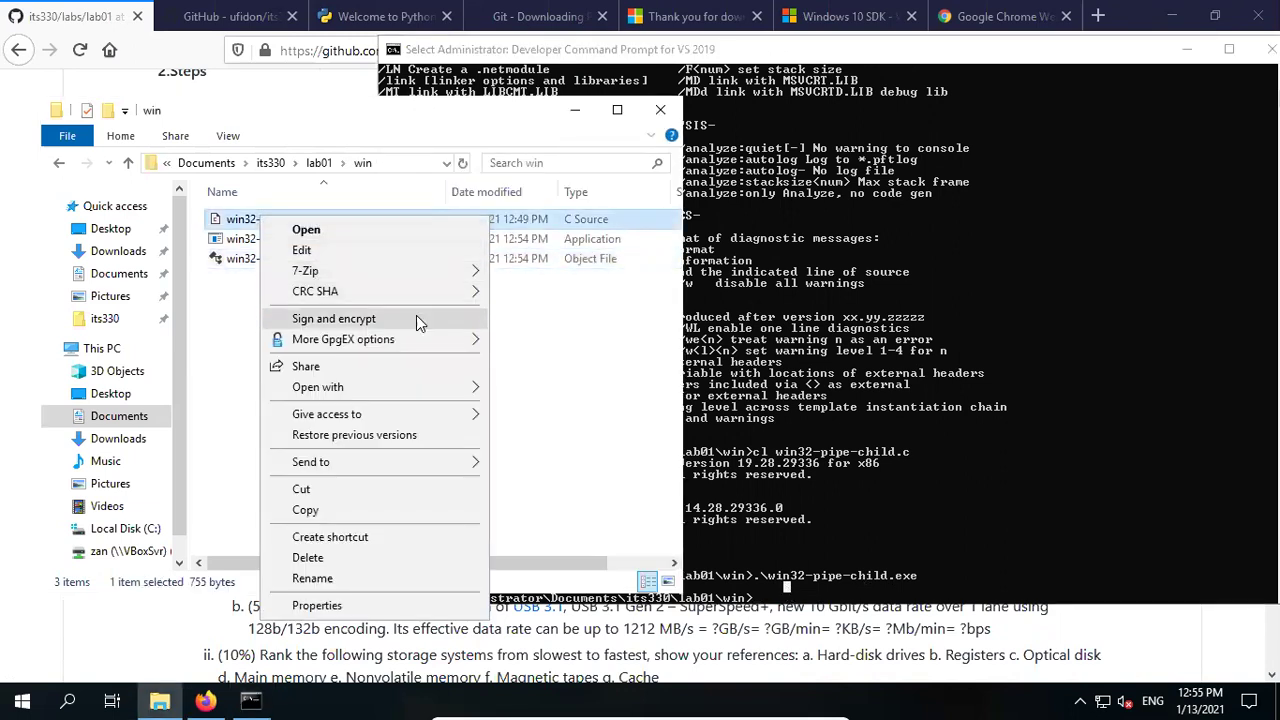
pyautogui.click(416, 229)
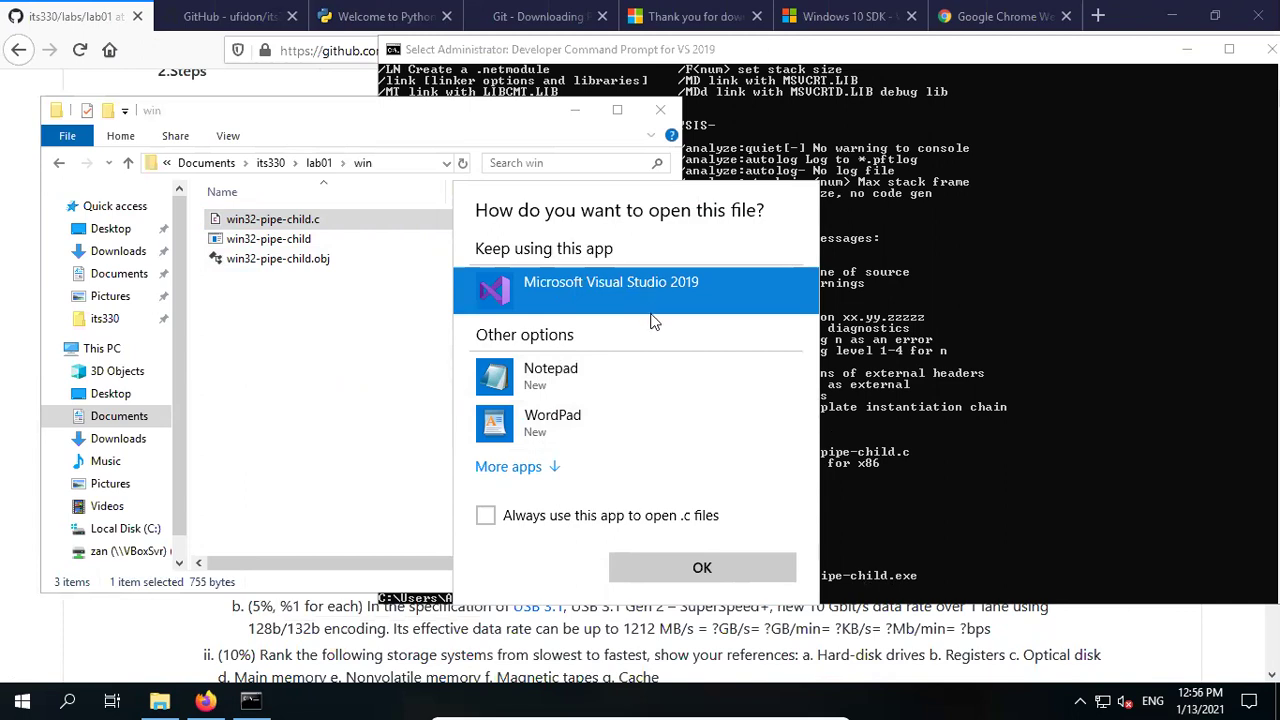
pyautogui.click(702, 568)
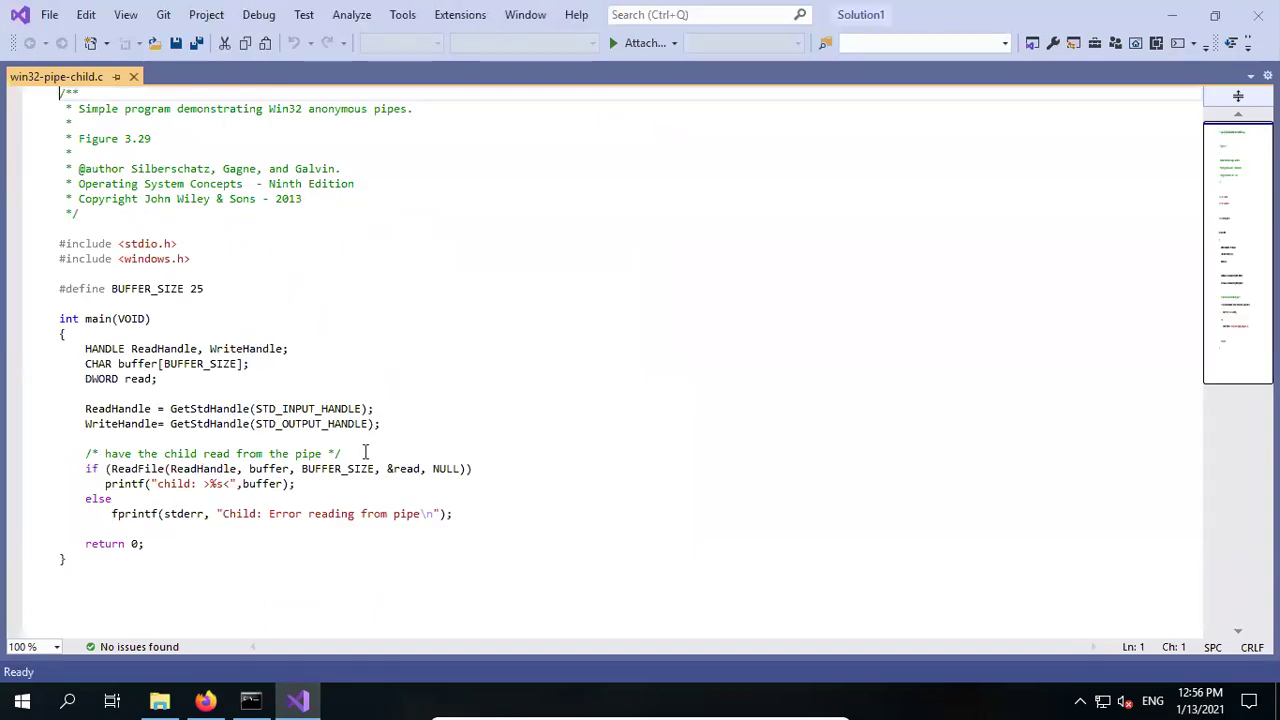
# - Examine main in win32-pipe-child.c: the handle and buffer declarations, the GetStdHandle calls, and the printf line that outputs the buffer
pyautogui.click(309, 484)
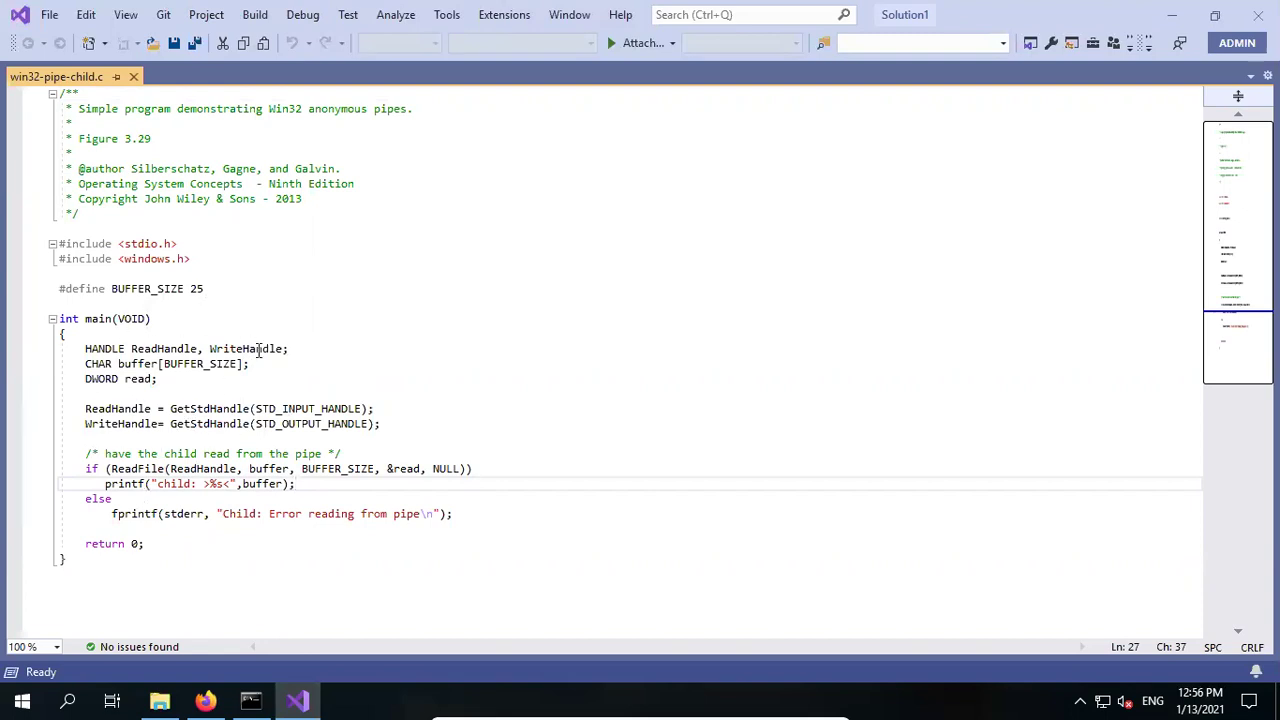
pyautogui.click(383, 424)
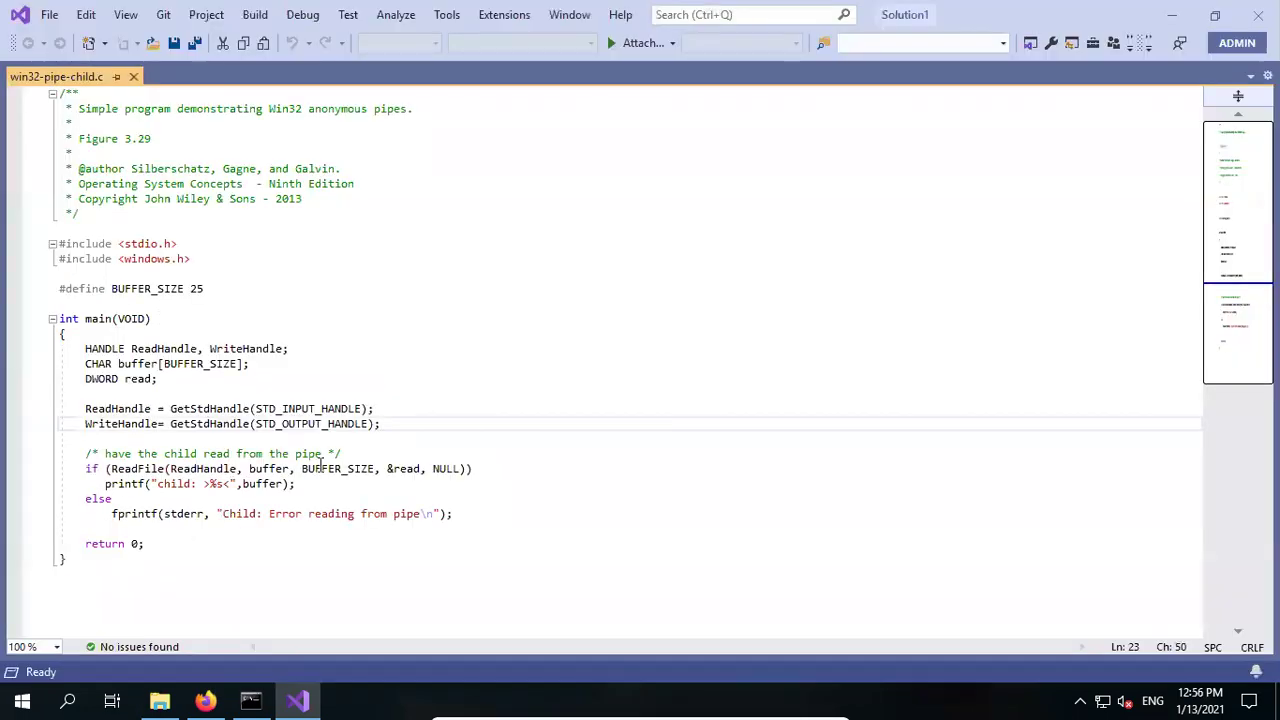
pyautogui.click(195, 378)
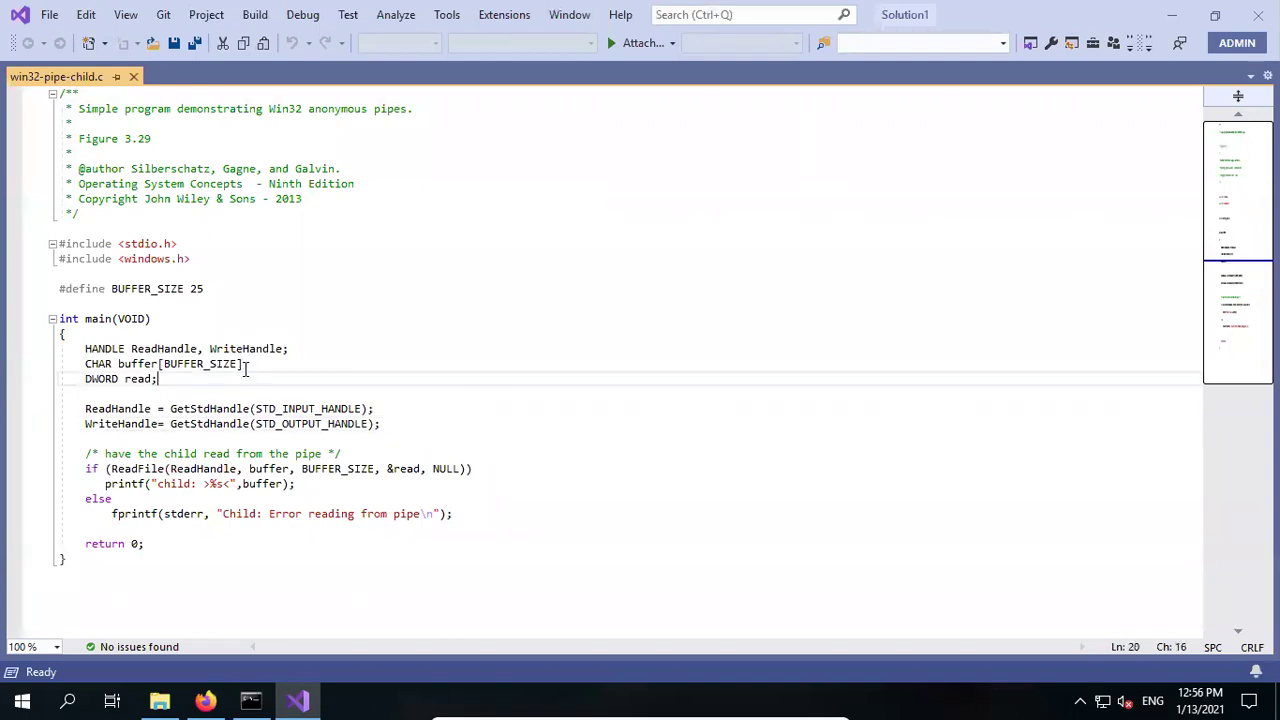
pyautogui.press('Up')
pyautogui.press('Up')
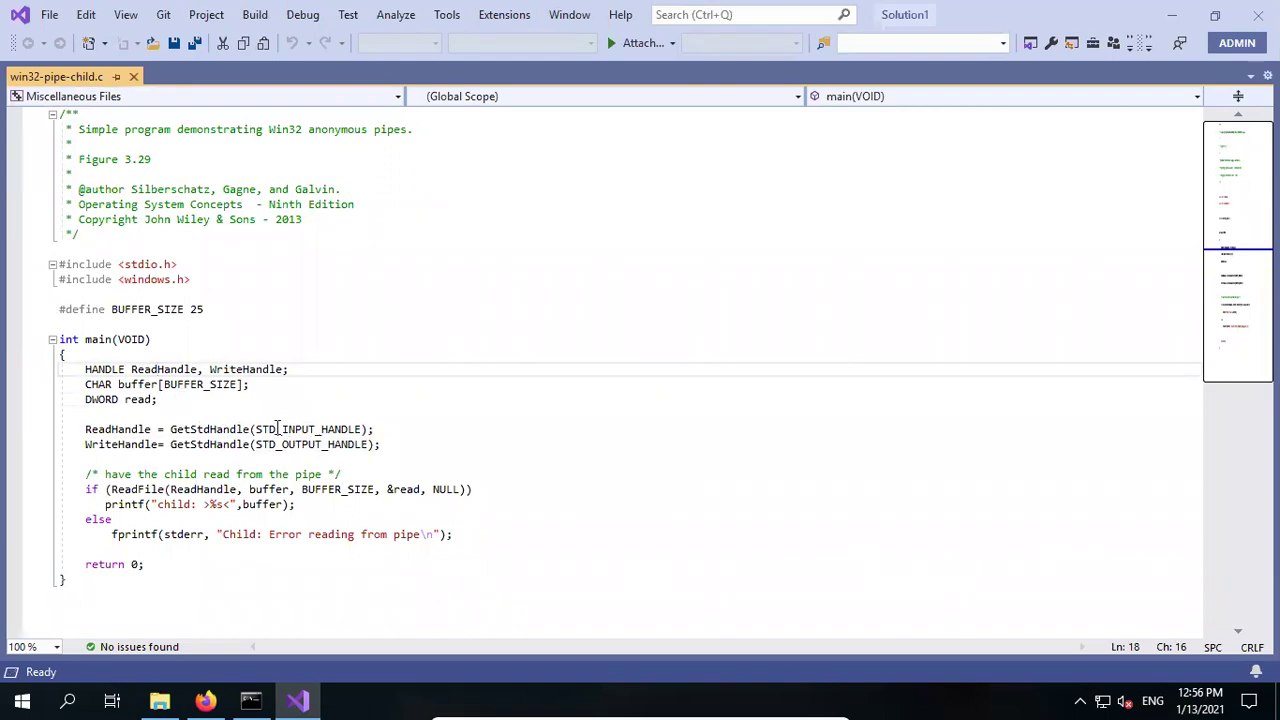
pyautogui.click(269, 430)
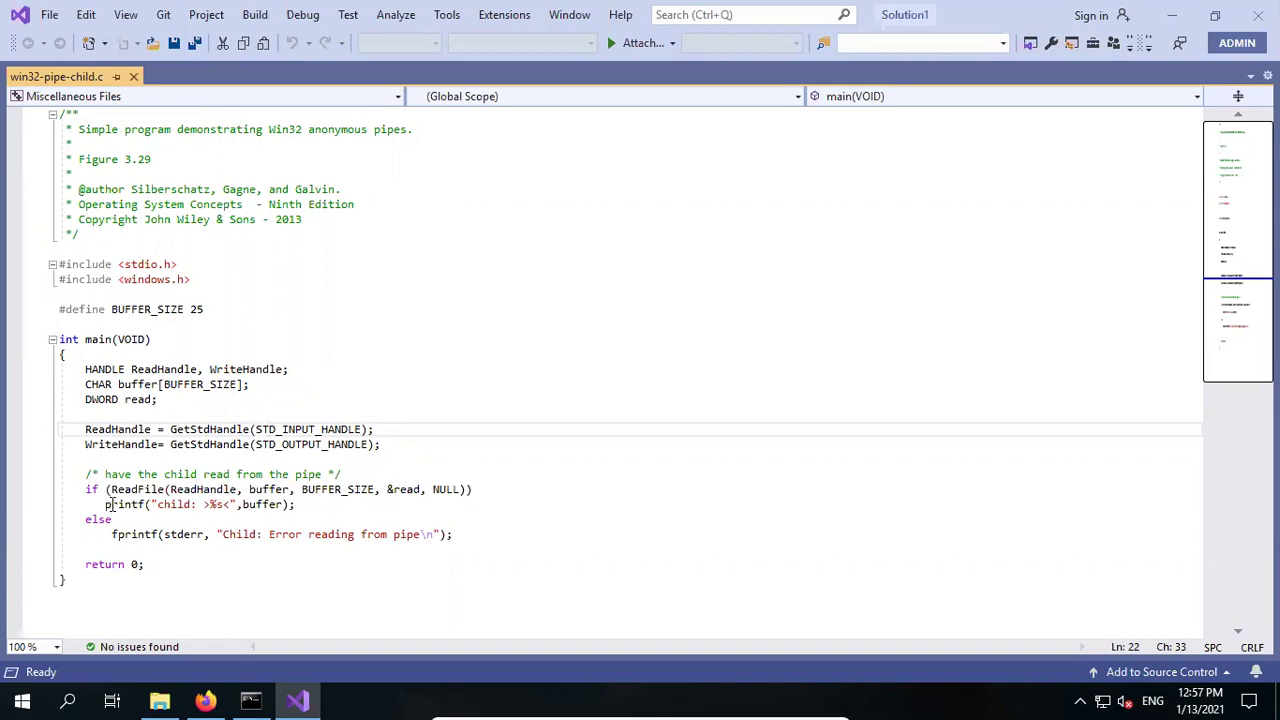
pyautogui.moveTo(105, 504); pyautogui.dragTo(301, 506)
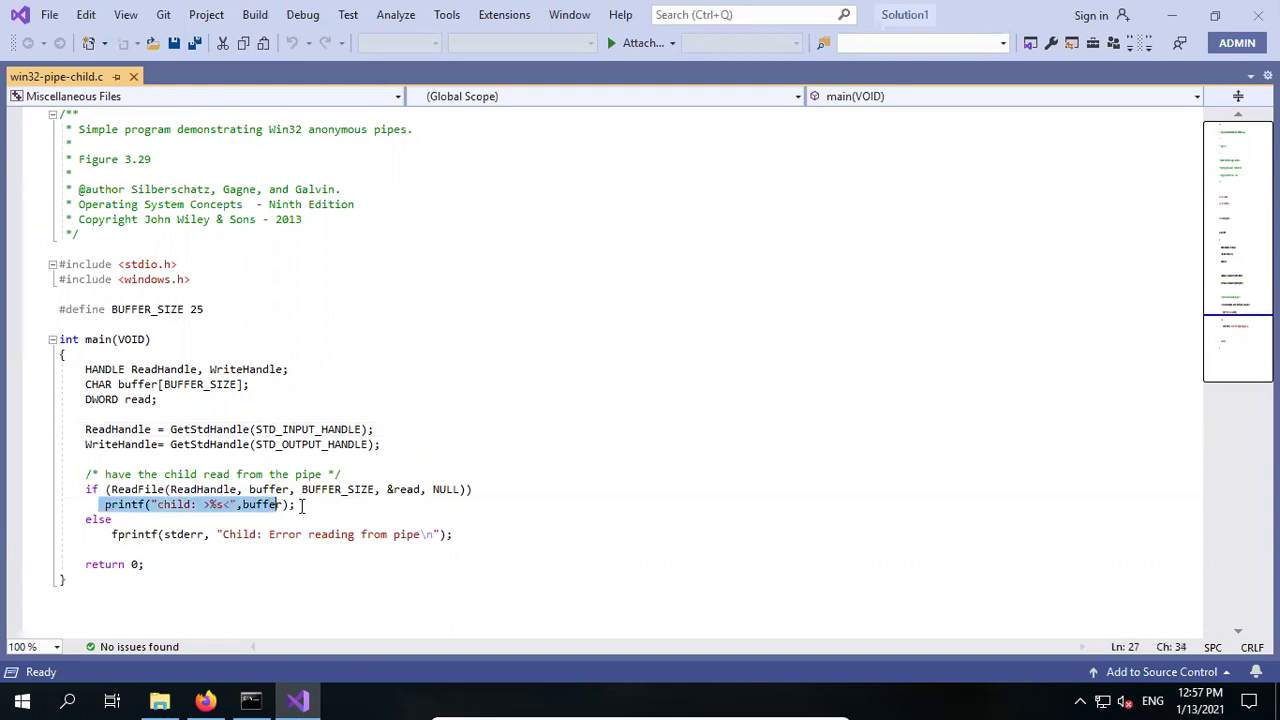
pyautogui.click(310, 506)
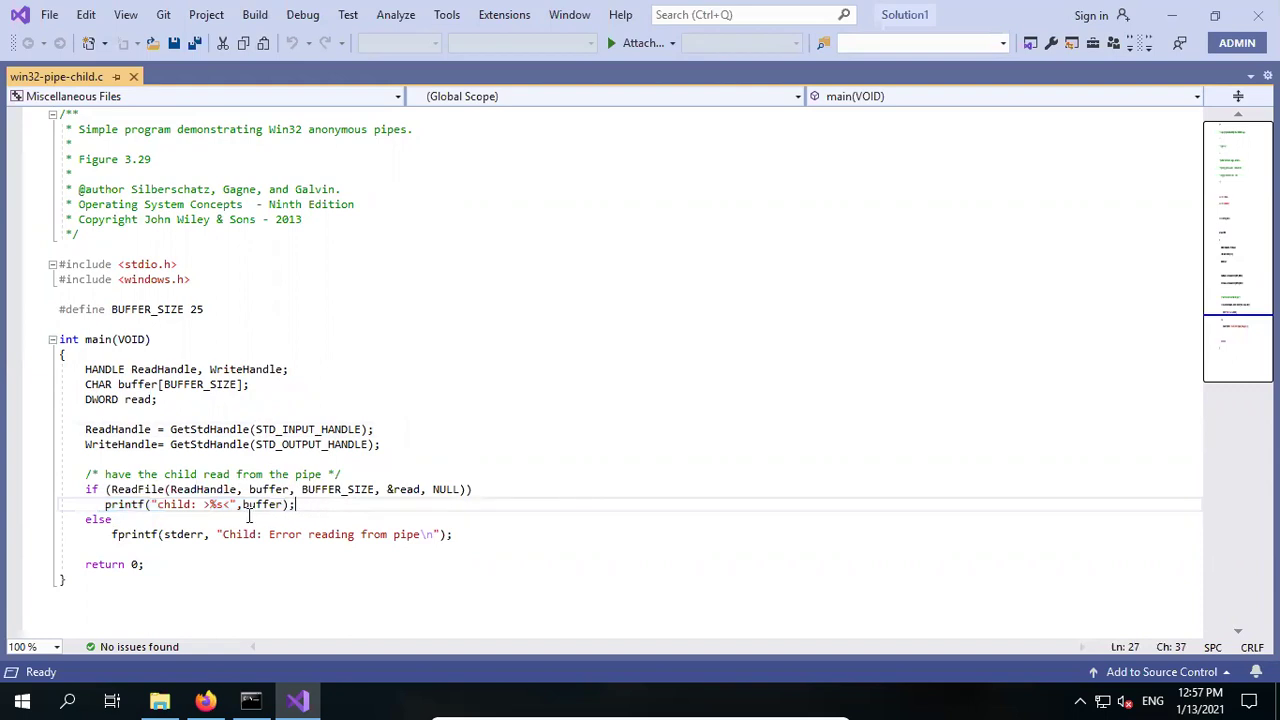
# - Switch to the Developer Command Prompt, rerun .\win32-pipe-child.exe beside the source code and give it the input Hello
pyautogui.click(250, 700)
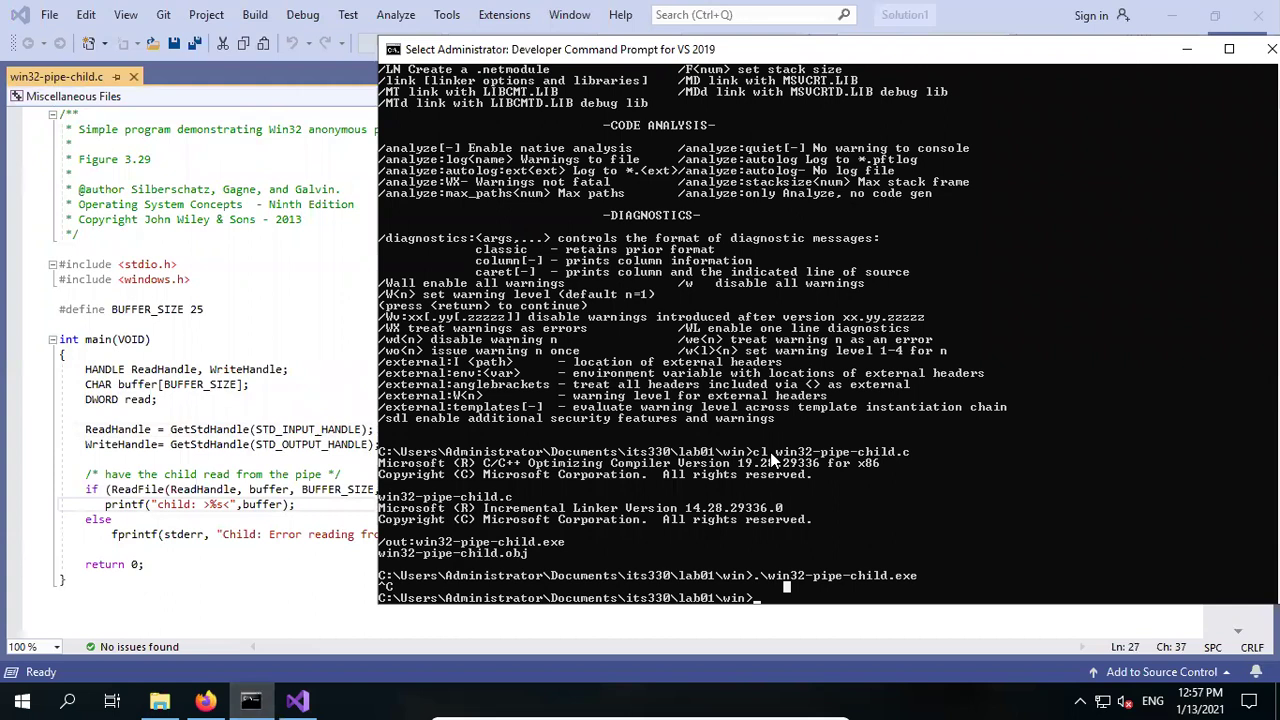
pyautogui.press('Up')
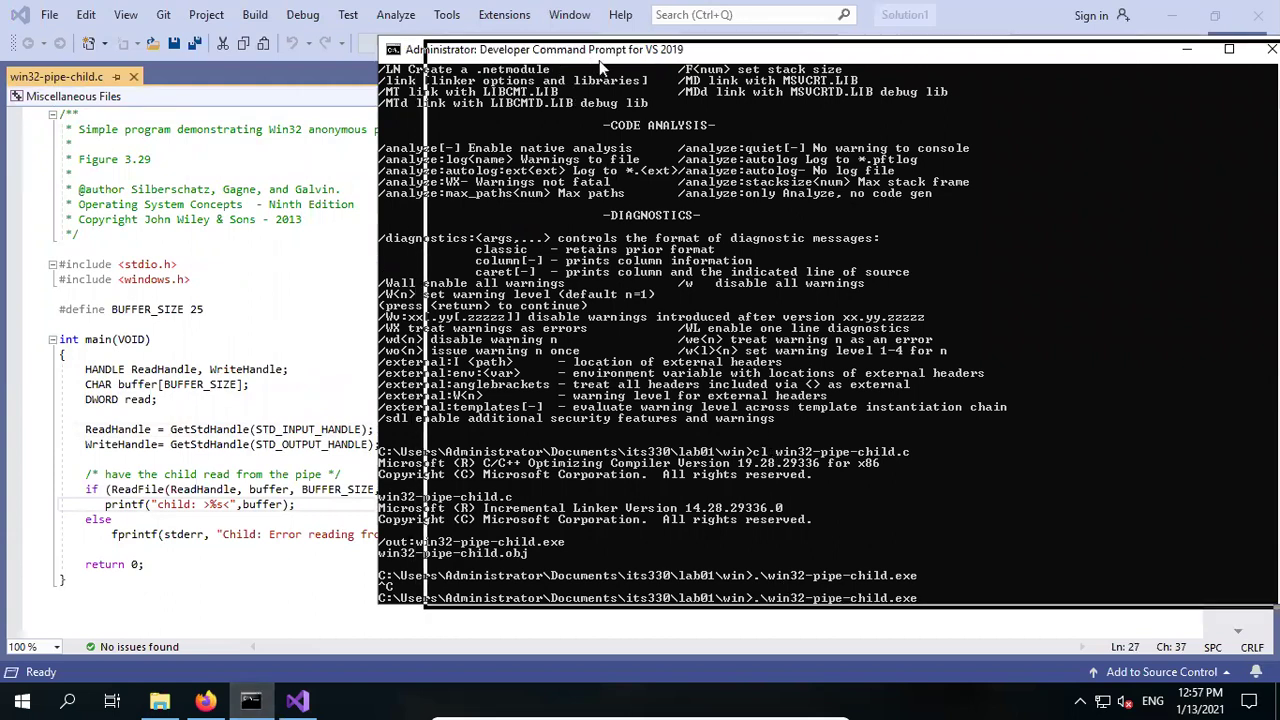
pyautogui.moveTo(597, 63); pyautogui.dragTo(645, 67)
pyautogui.press('Return')
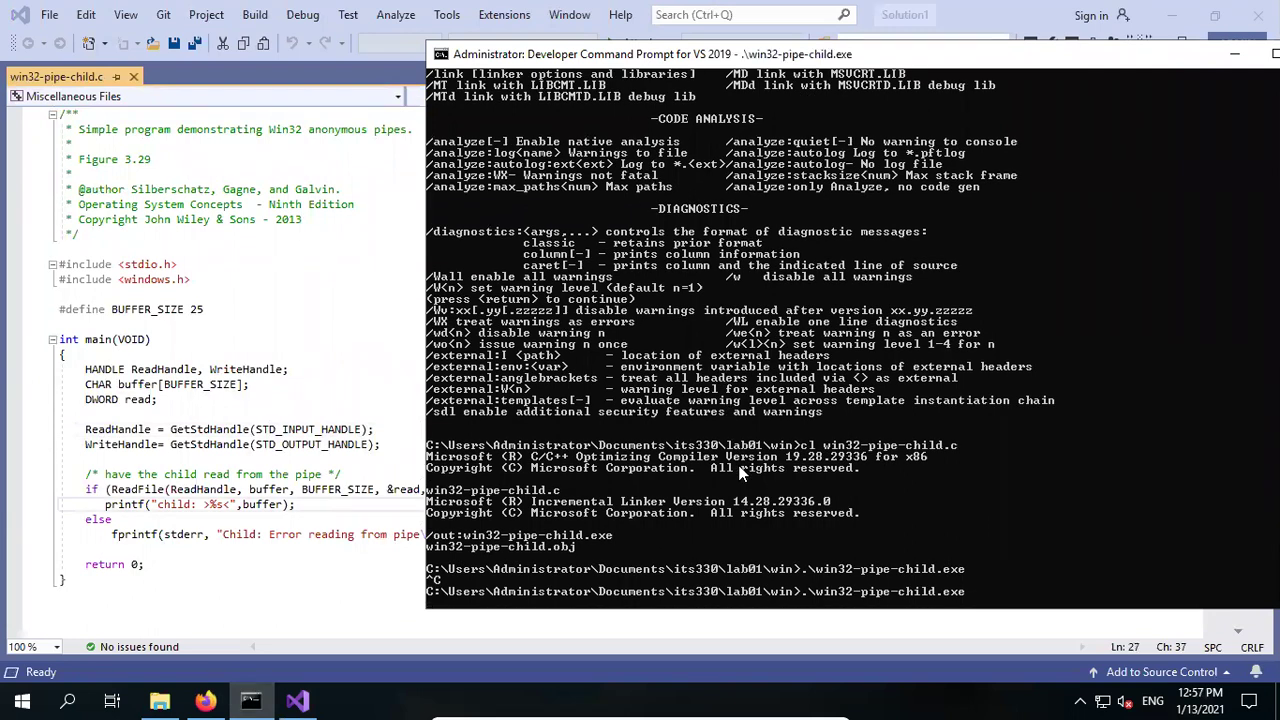
pyautogui.write('Hello')
pyautogui.press('Return')
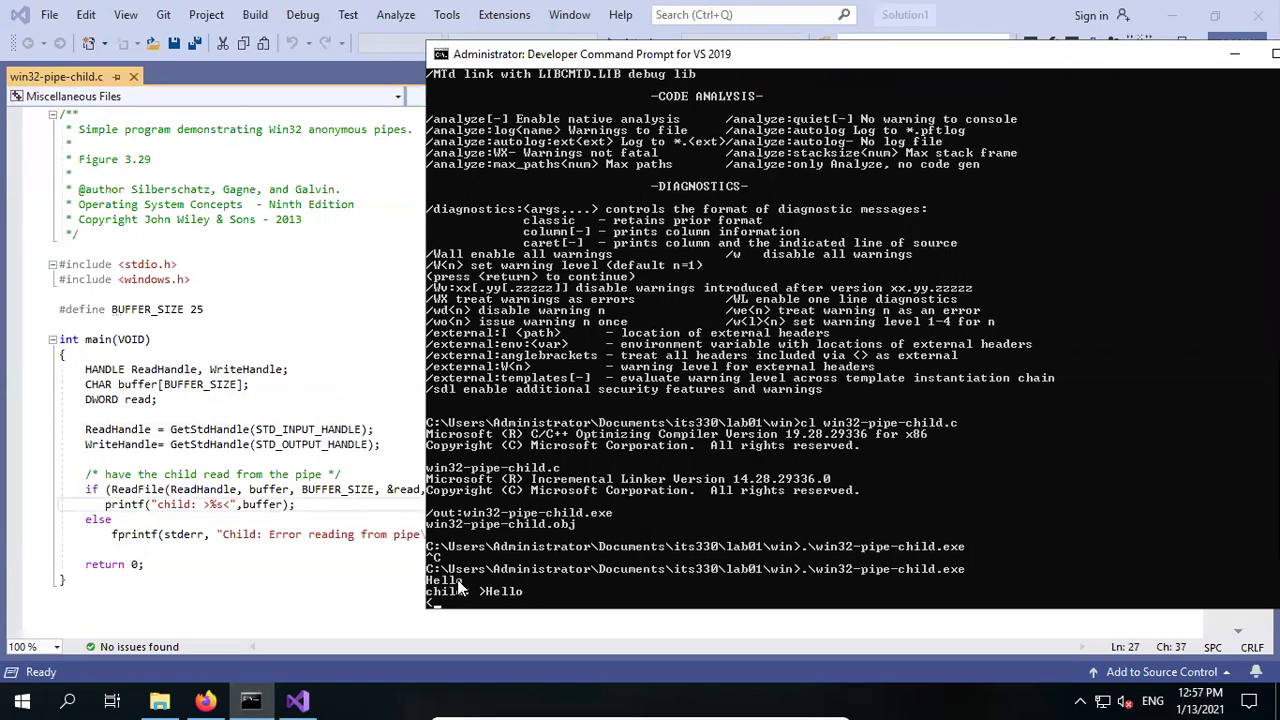
# - Examine the program's echoed child output in the console, including the closing < character, against the printf format
pyautogui.moveTo(459, 577)
pyautogui.mouseDown()
pyautogui.moveTo(427, 582)
pyautogui.moveTo(434, 595)
pyautogui.moveTo(516, 597)
pyautogui.moveTo(444, 595)
pyautogui.moveTo(468, 597)
pyautogui.mouseUp()
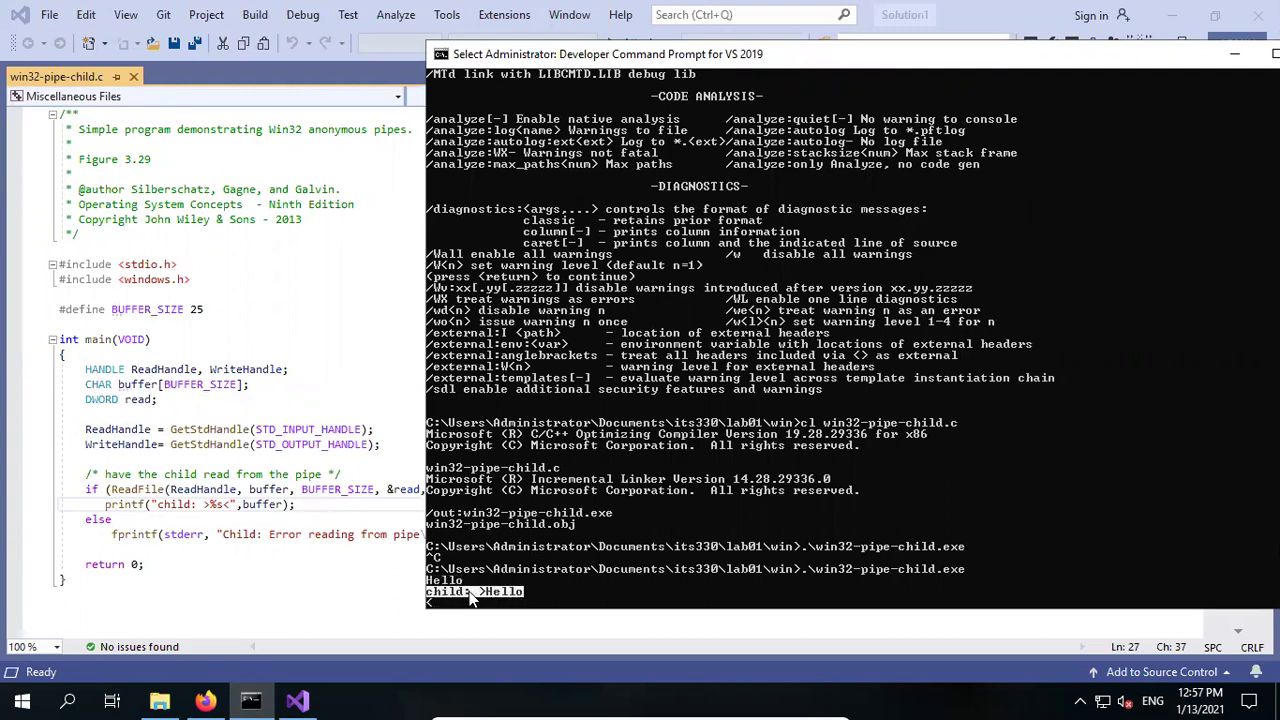
pyautogui.click(468, 597)
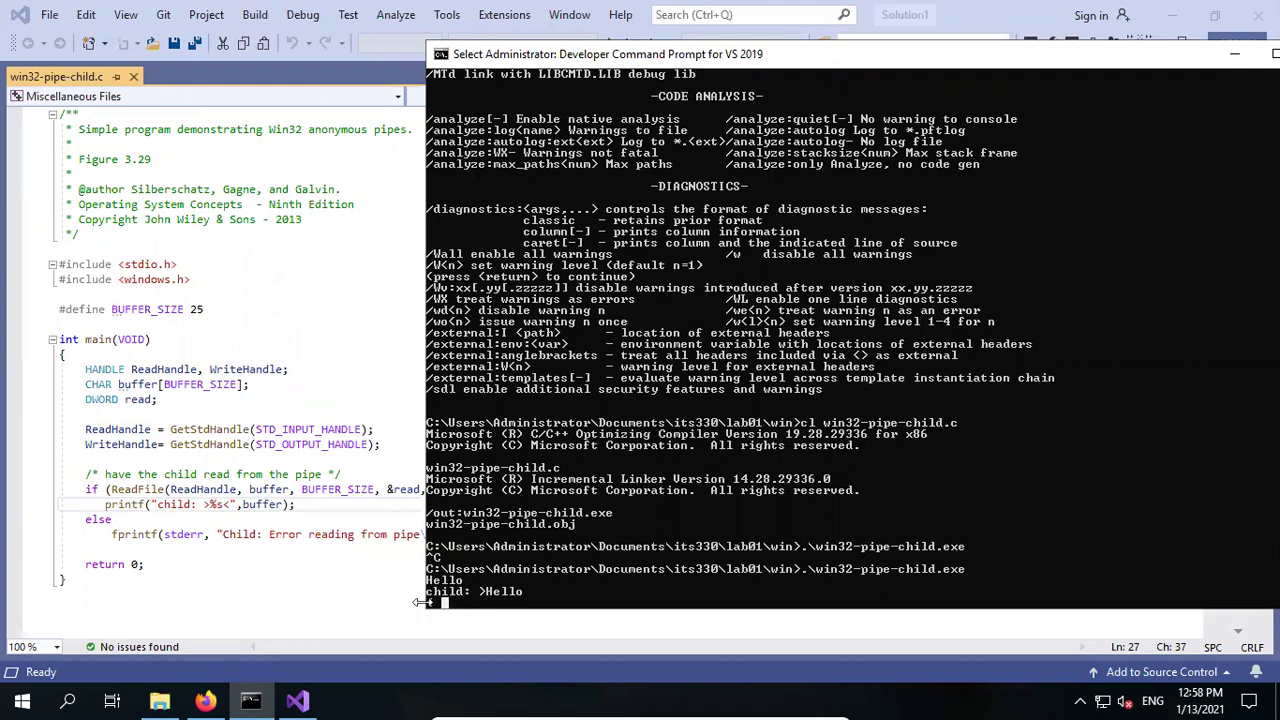
pyautogui.press('Escape')
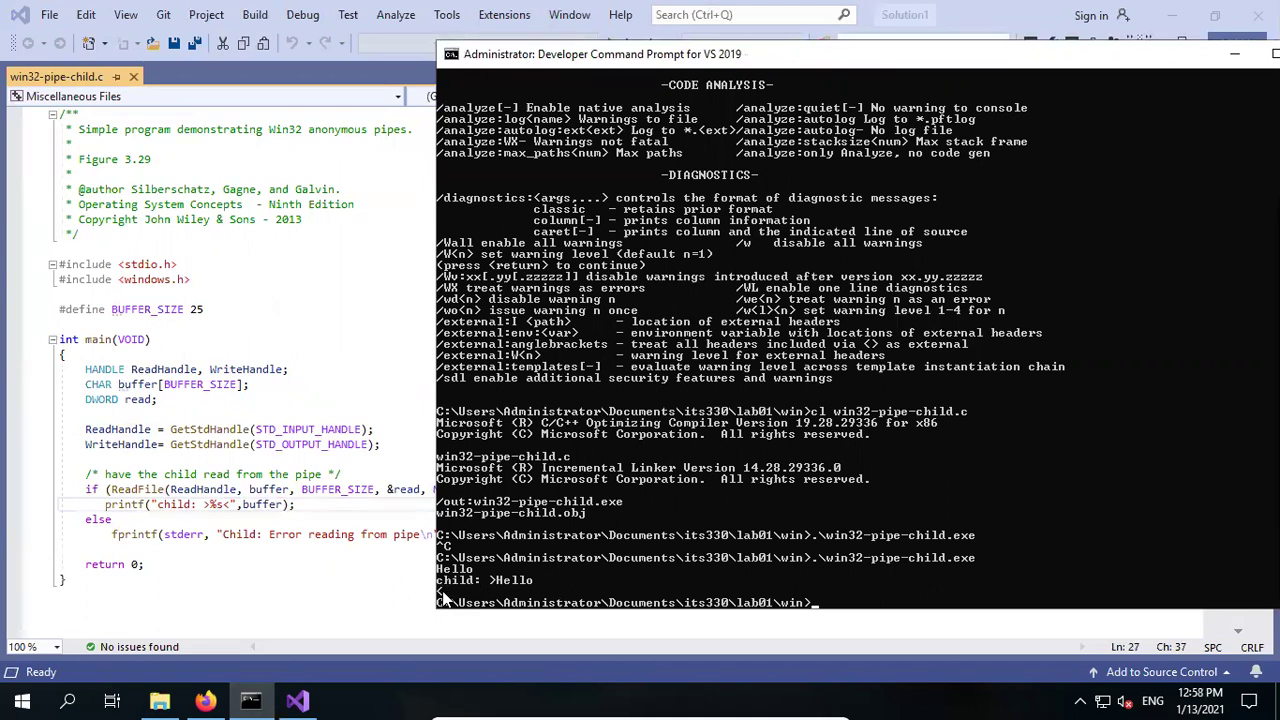
pyautogui.click(443, 597)
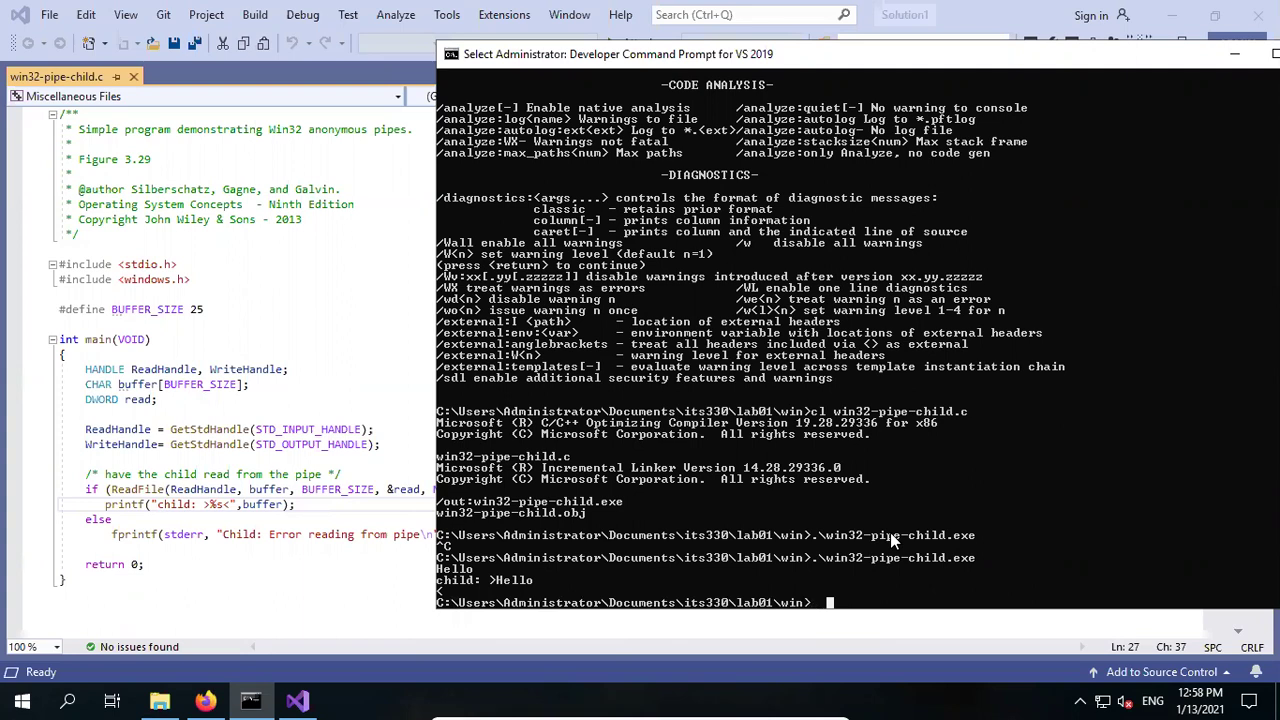
# - Run .\win32-pipe-child.exe once more with the input Hello and check the end of its output
pyautogui.press('Up')
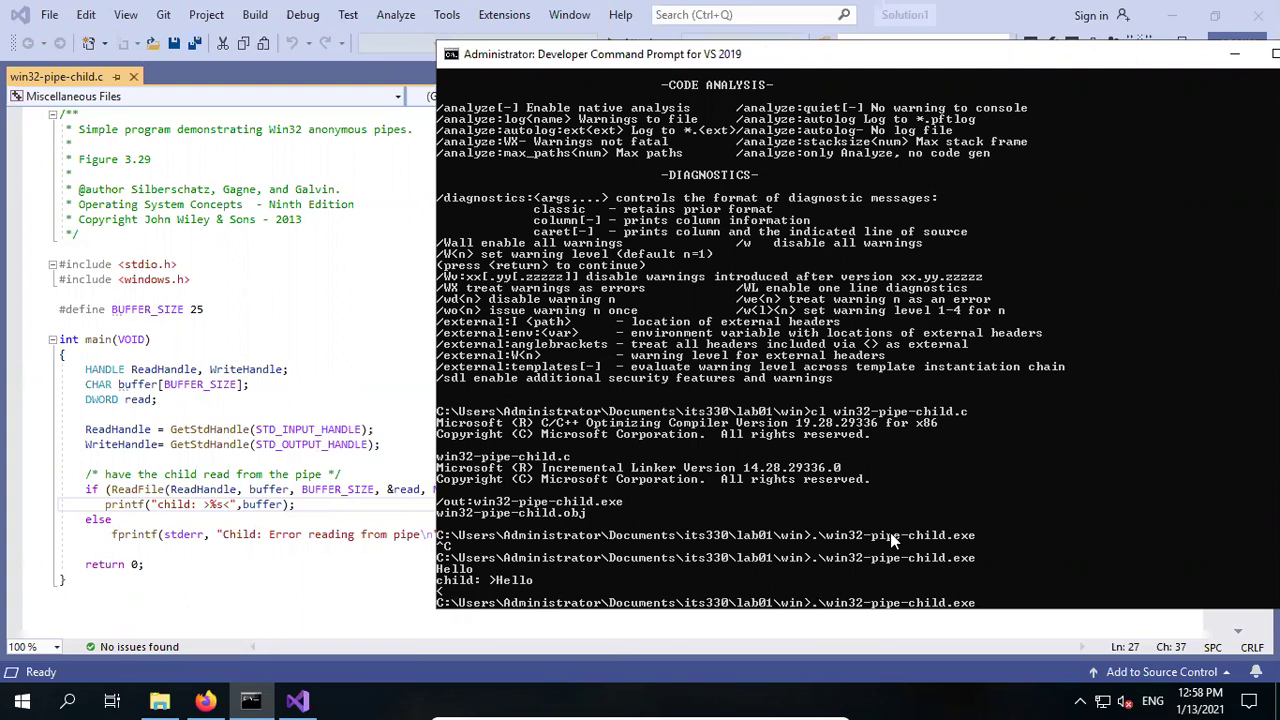
pyautogui.press('Return')
pyautogui.write('Hel')
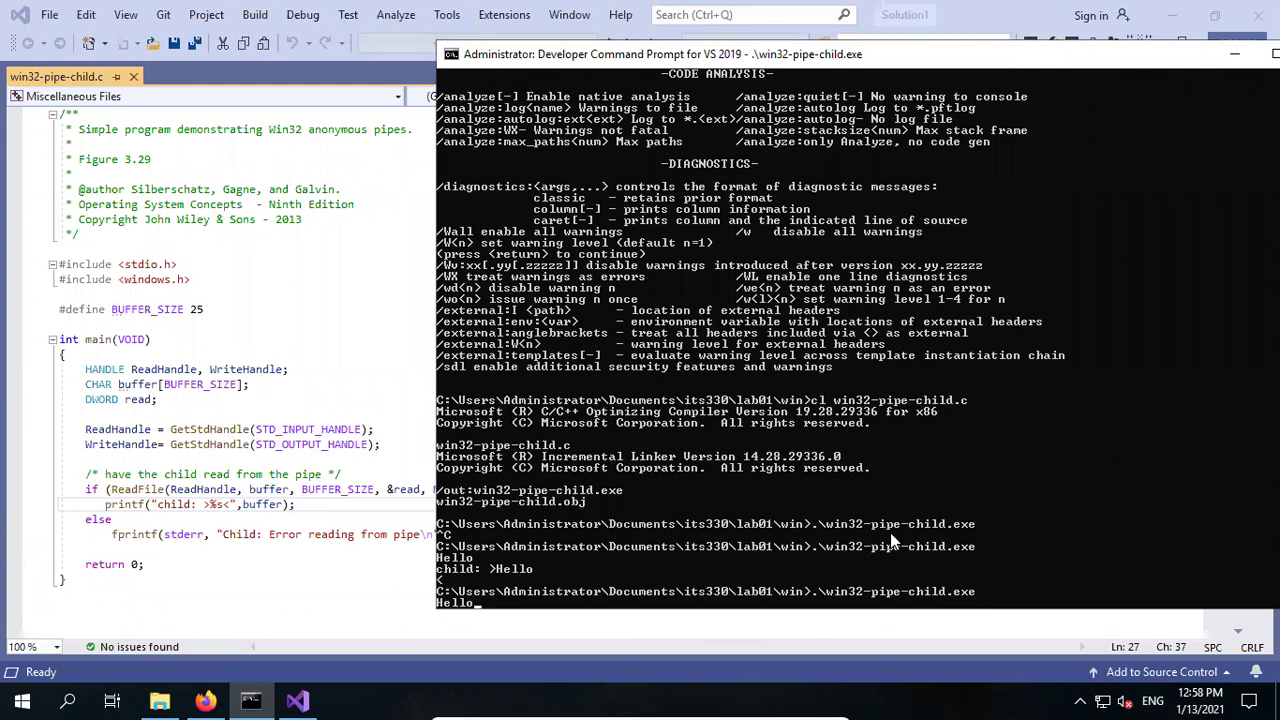
pyautogui.write('lo')
pyautogui.press('Return')
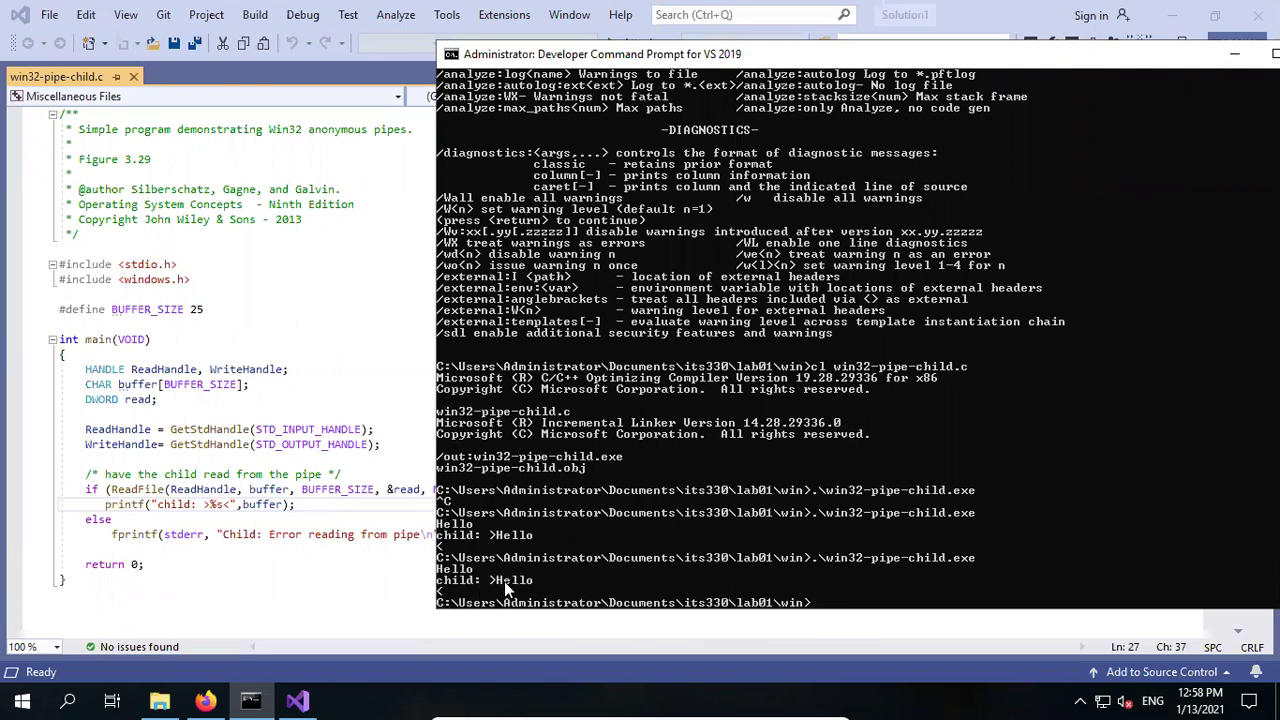
pyautogui.click(445, 597)
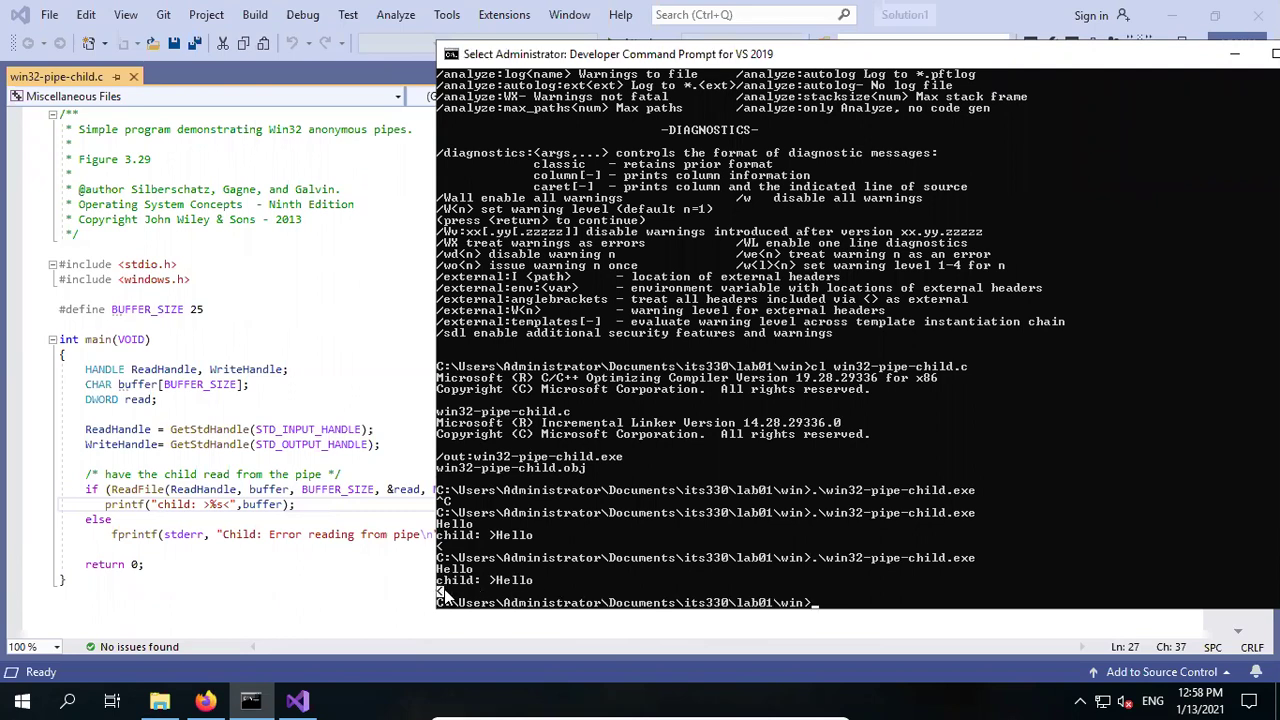
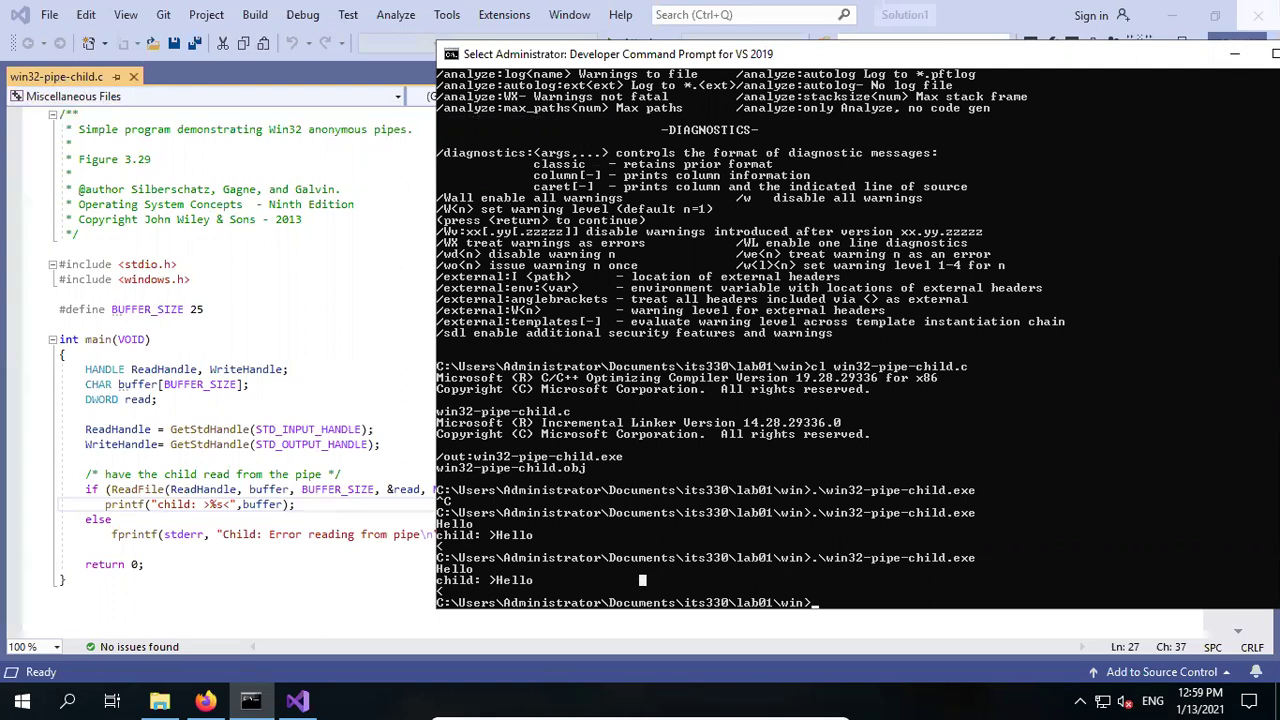
# - Return to Visual Studio, close win32-pipe-child.c and exit the editor
pyautogui.click(1262, 53)
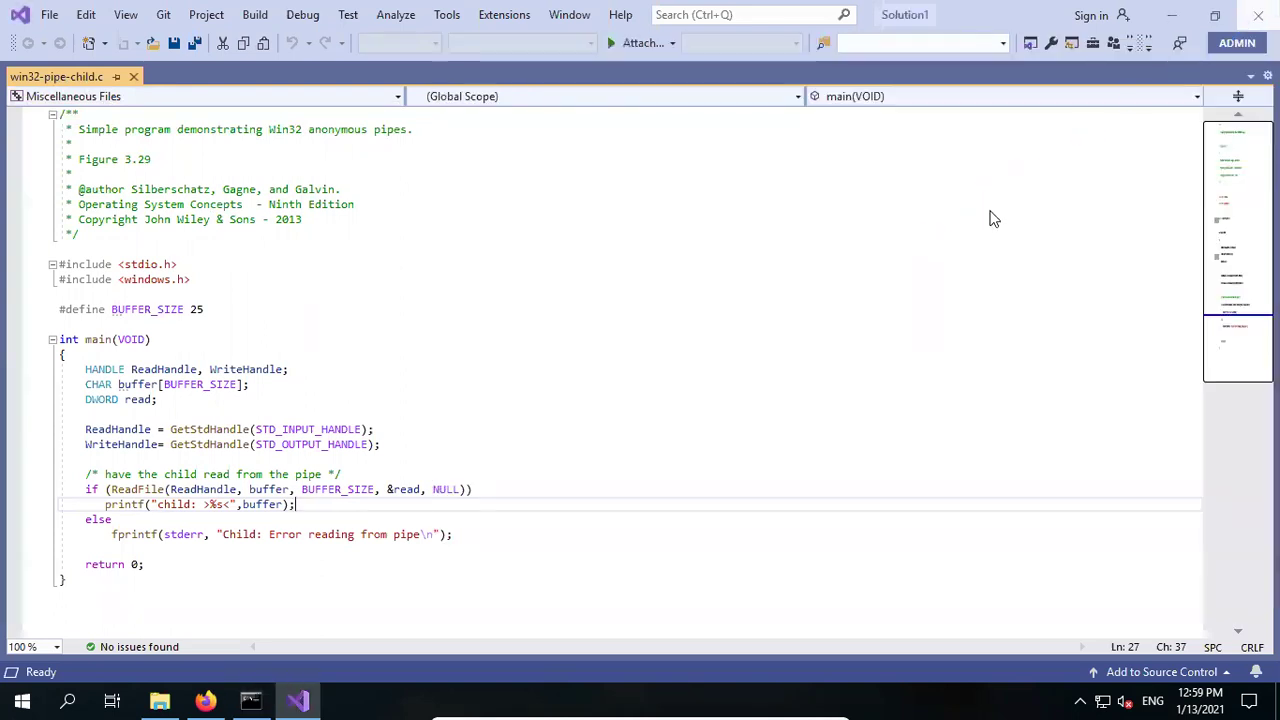
pyautogui.hotkey('ctrl', 'F4')
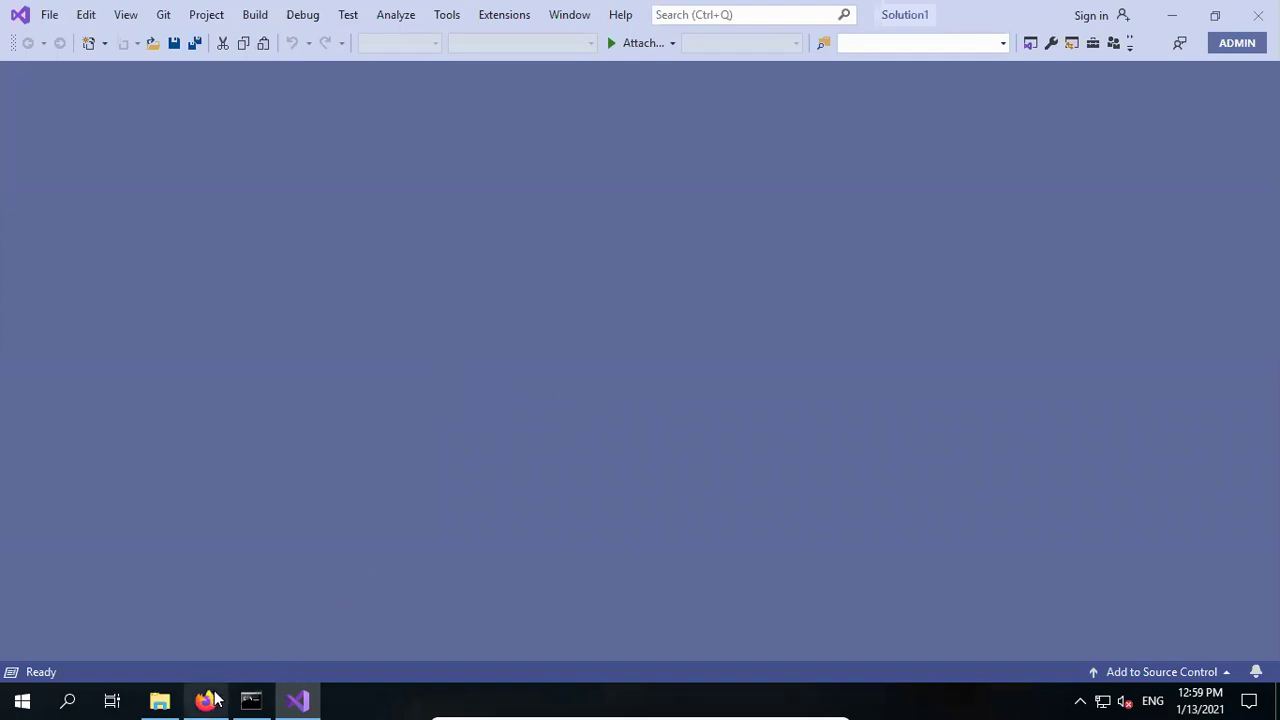
# - Browse to the csharp folder inside lab01 in File Explorer
pyautogui.moveTo(175, 698)
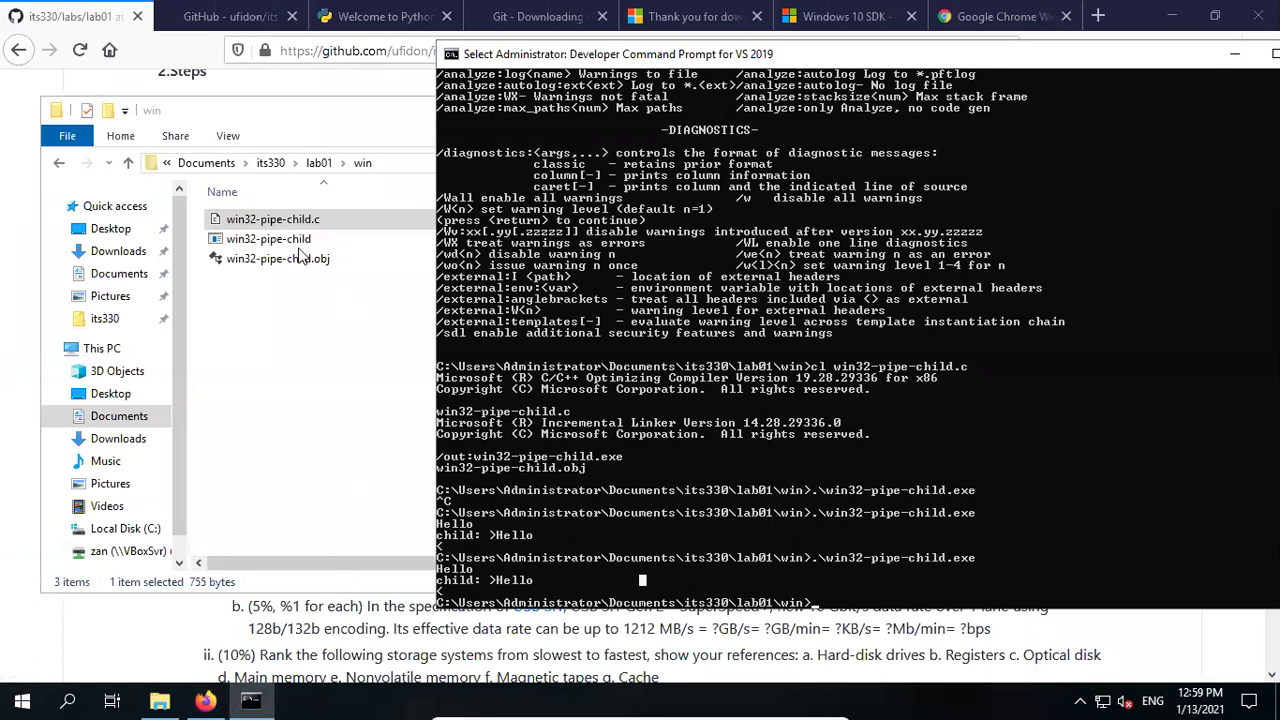
pyautogui.click(314, 164)
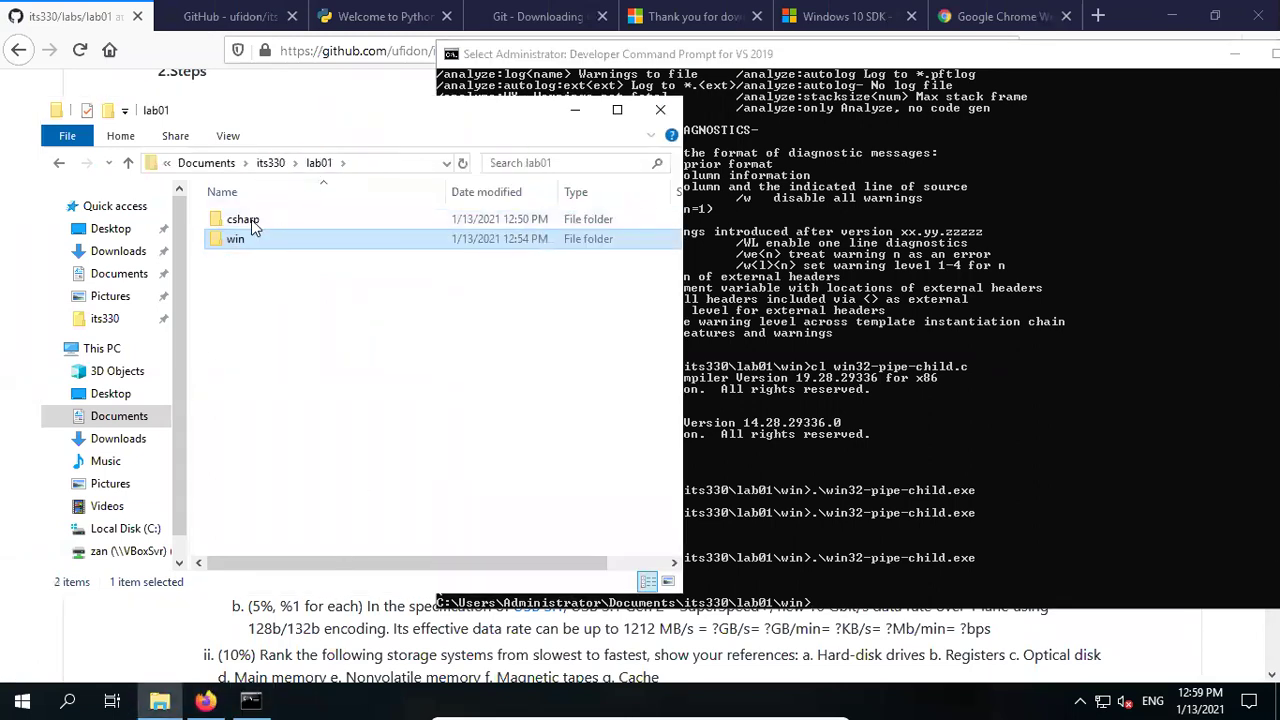
pyautogui.doubleClick(251, 219)
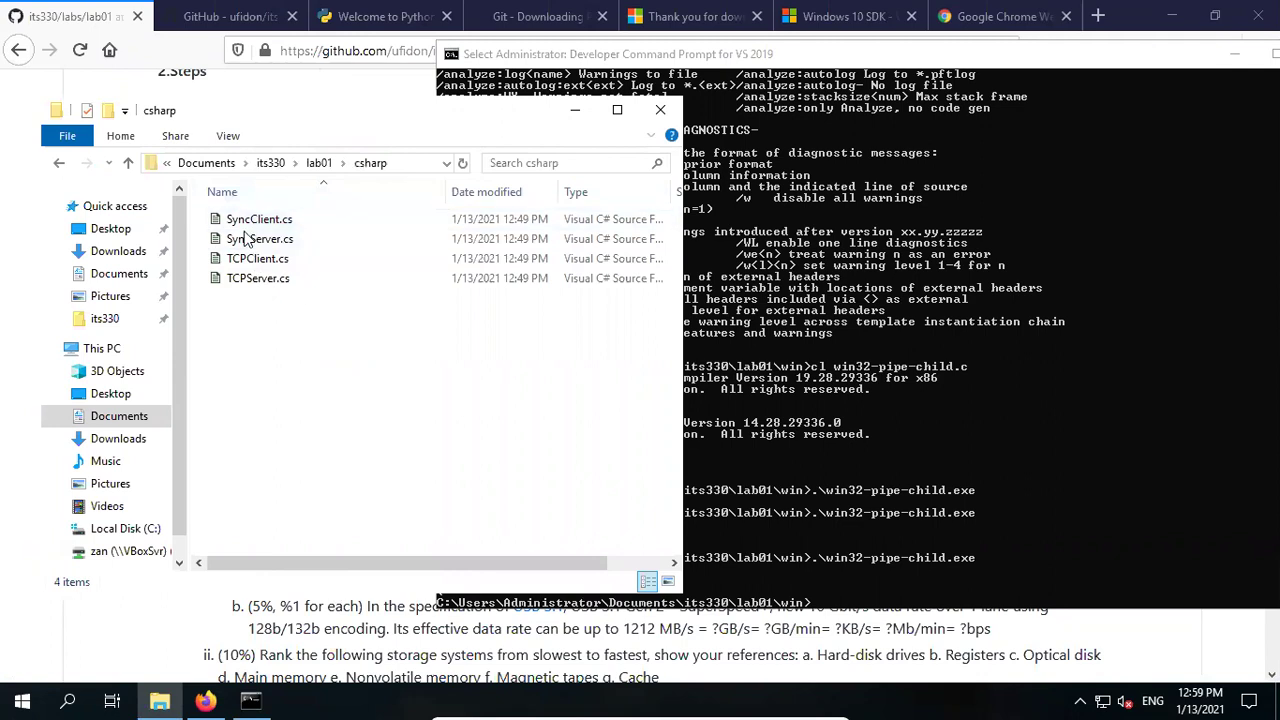
# - In the Developer Command Prompt, move up to the lab01 directory with cd .. and list its contents with dir
pyautogui.click(911, 589)
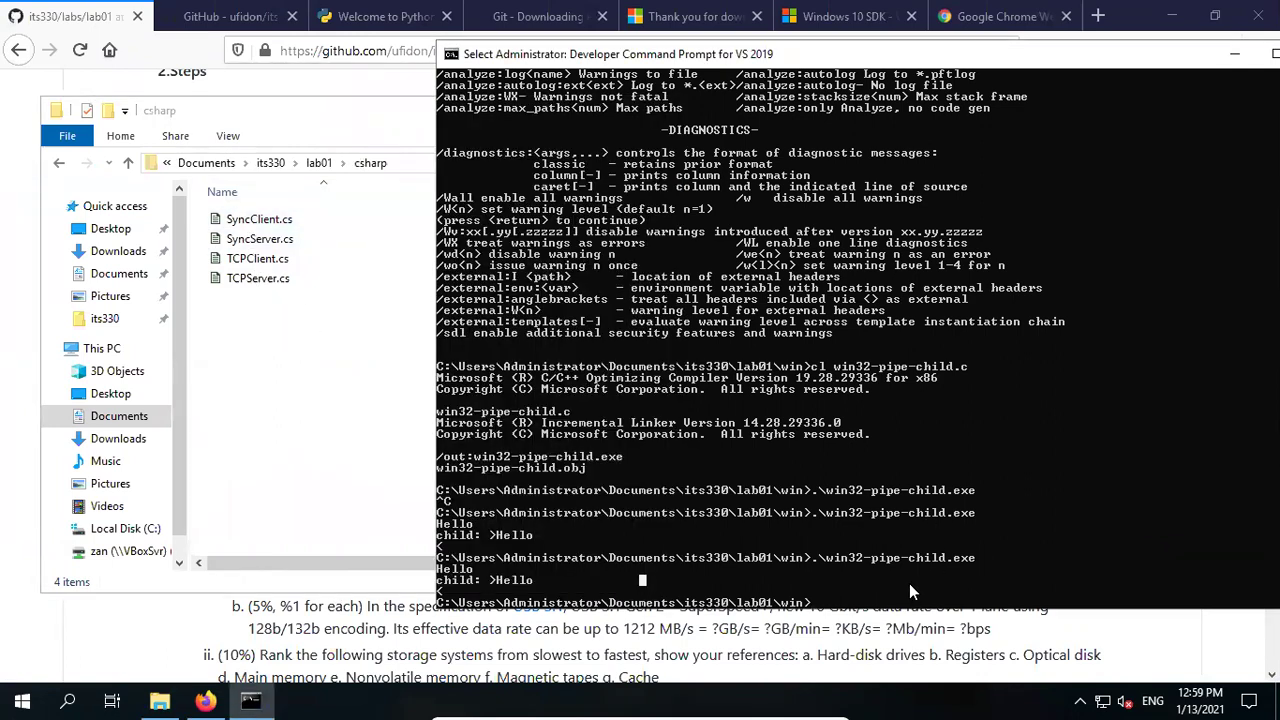
pyautogui.click(926, 561)
pyautogui.press('Escape')
pyautogui.write('cd')
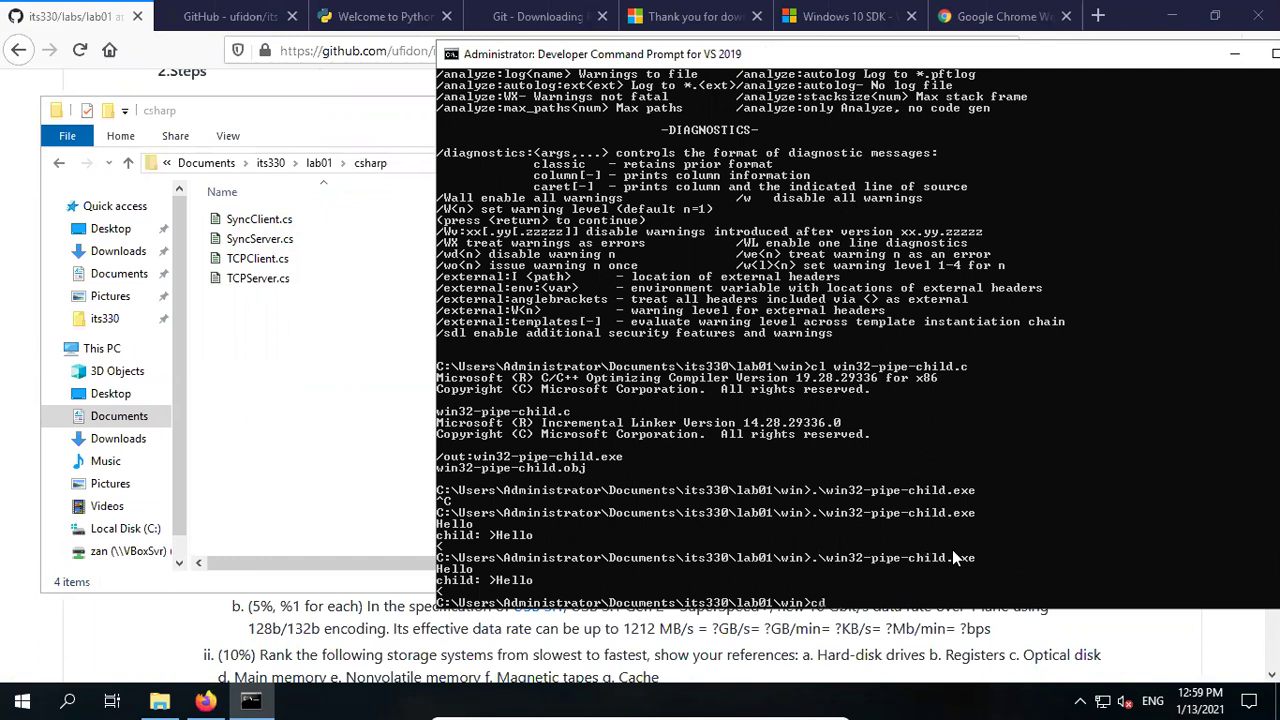
pyautogui.write(' ..')
pyautogui.press('Return')
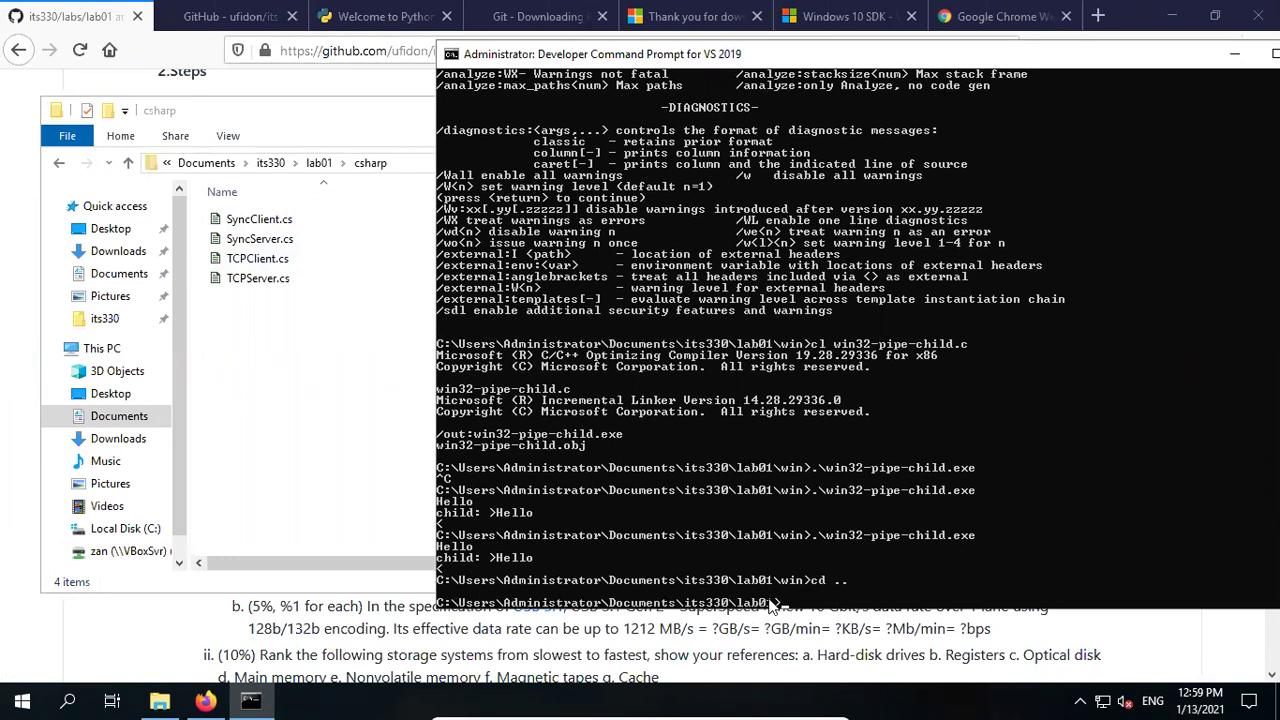
pyautogui.write('dir')
pyautogui.press('Return')
pyautogui.moveTo(731, 548)
pyautogui.mouseDown()
pyautogui.moveTo(763, 550)
pyautogui.moveTo(736, 558)
pyautogui.moveTo(748, 560)
pyautogui.mouseUp()
pyautogui.hotkey('ctrl', 'c')
# - Change into the csharp directory, list its contents with dir and highlight the .cs source files in the listing
pyautogui.write('cd')
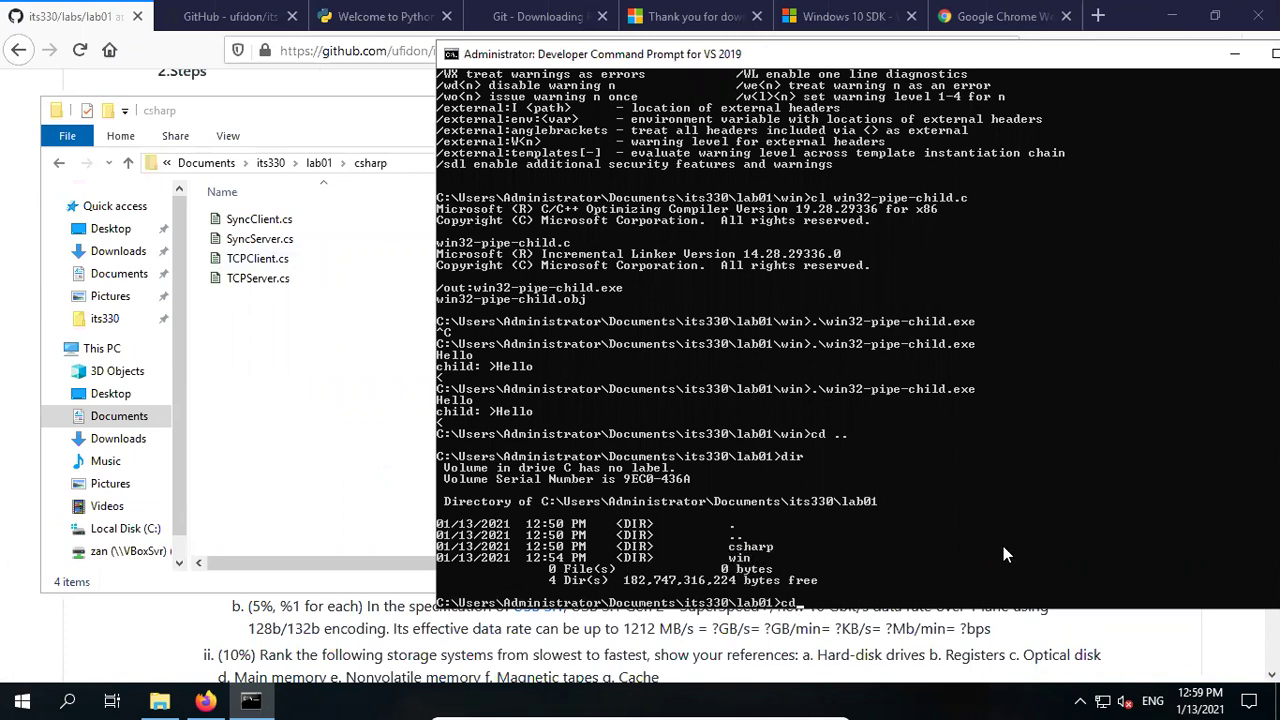
pyautogui.write(' csharp')
pyautogui.press('Return')
pyautogui.write('dir')
pyautogui.press('Return')
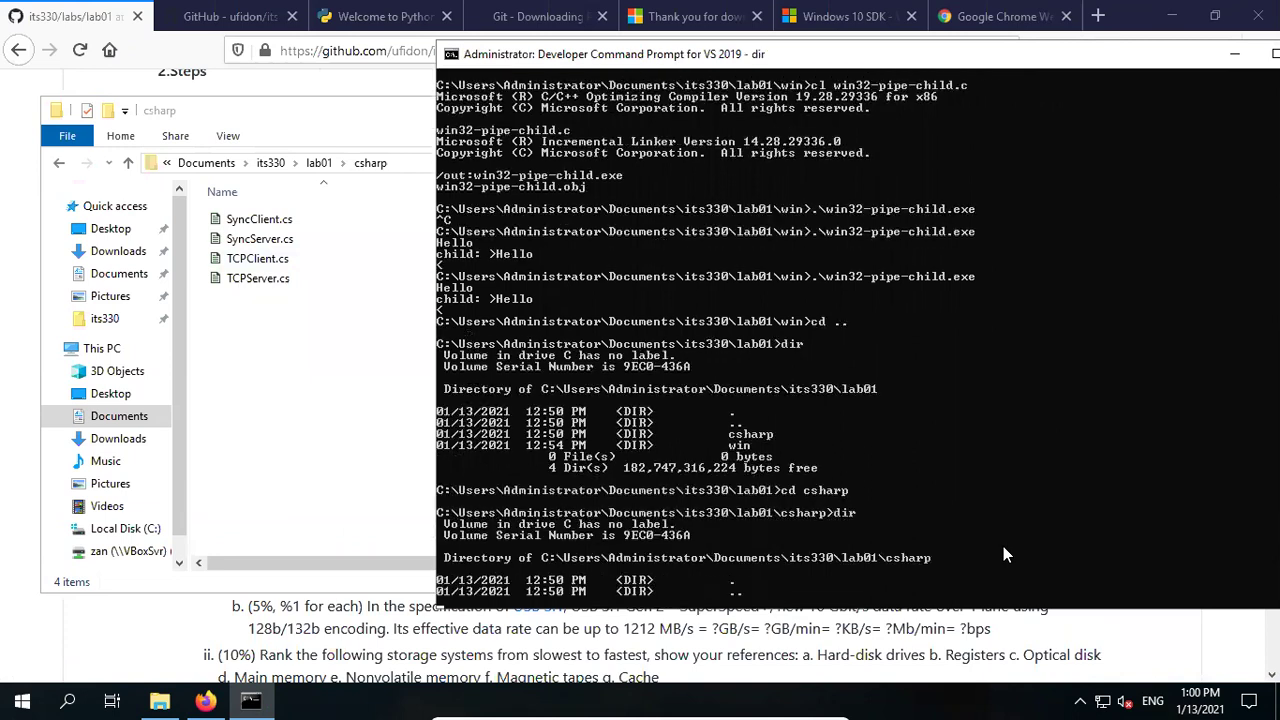
pyautogui.moveTo(821, 557); pyautogui.dragTo(724, 529)
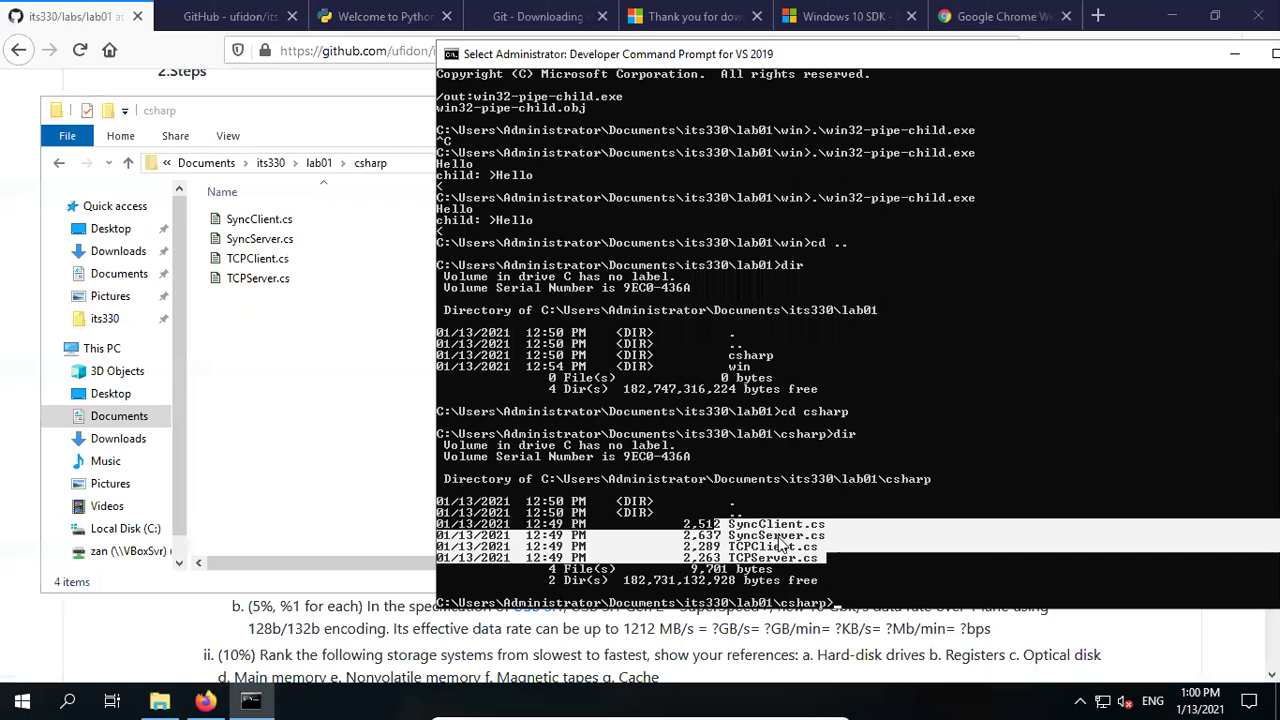
# - Compile TCPClient.cs in the csharp folder with the csc compiler
pyautogui.rightClick(864, 570)
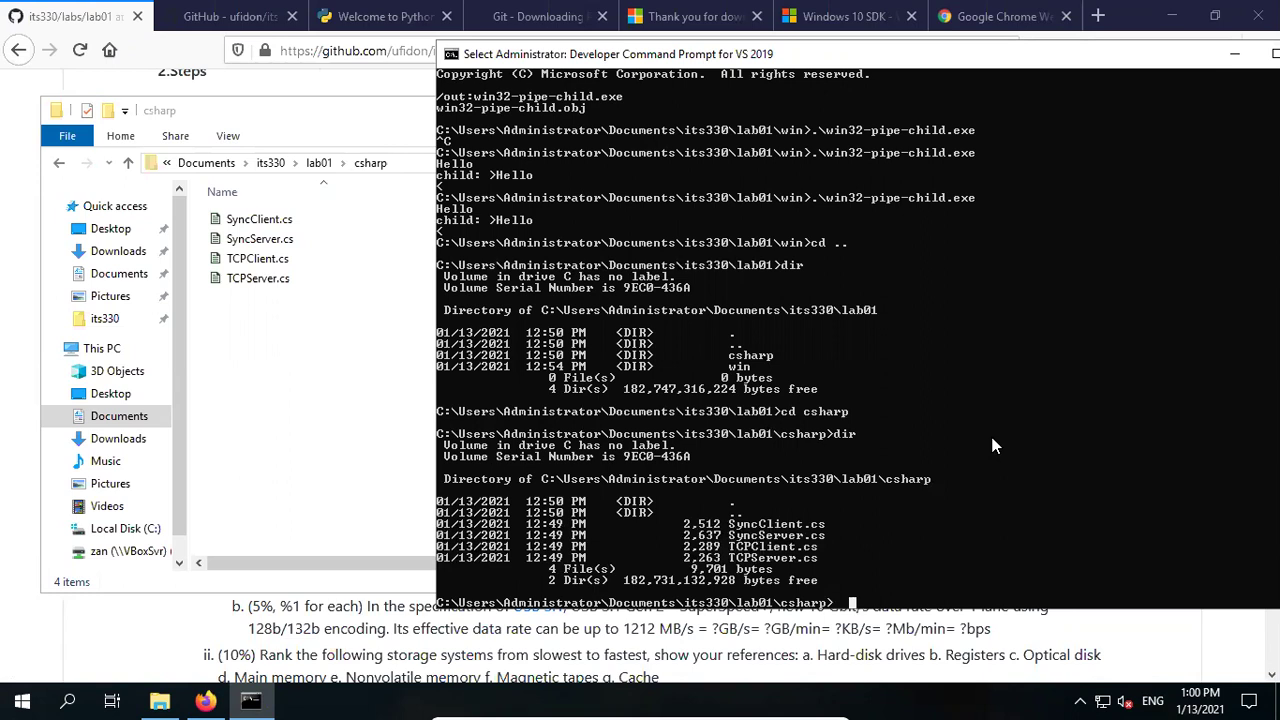
pyautogui.press('Escape')
pyautogui.write('csc')
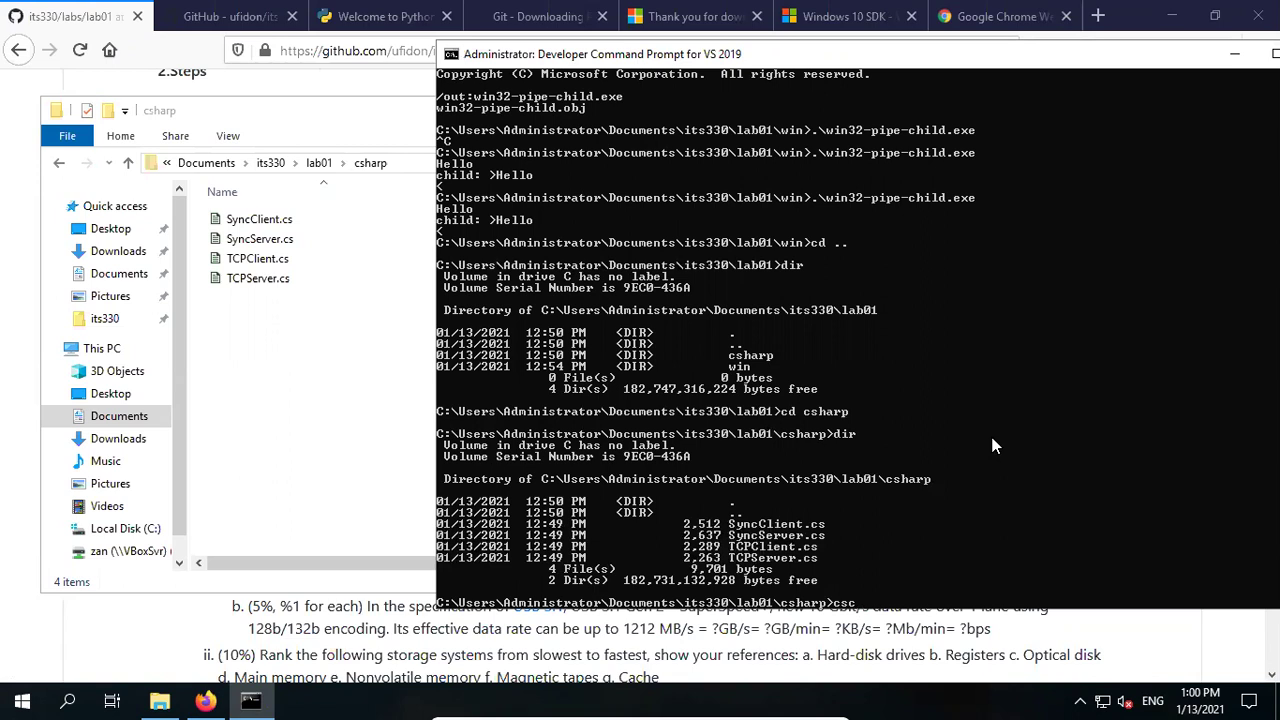
pyautogui.click(845, 605)
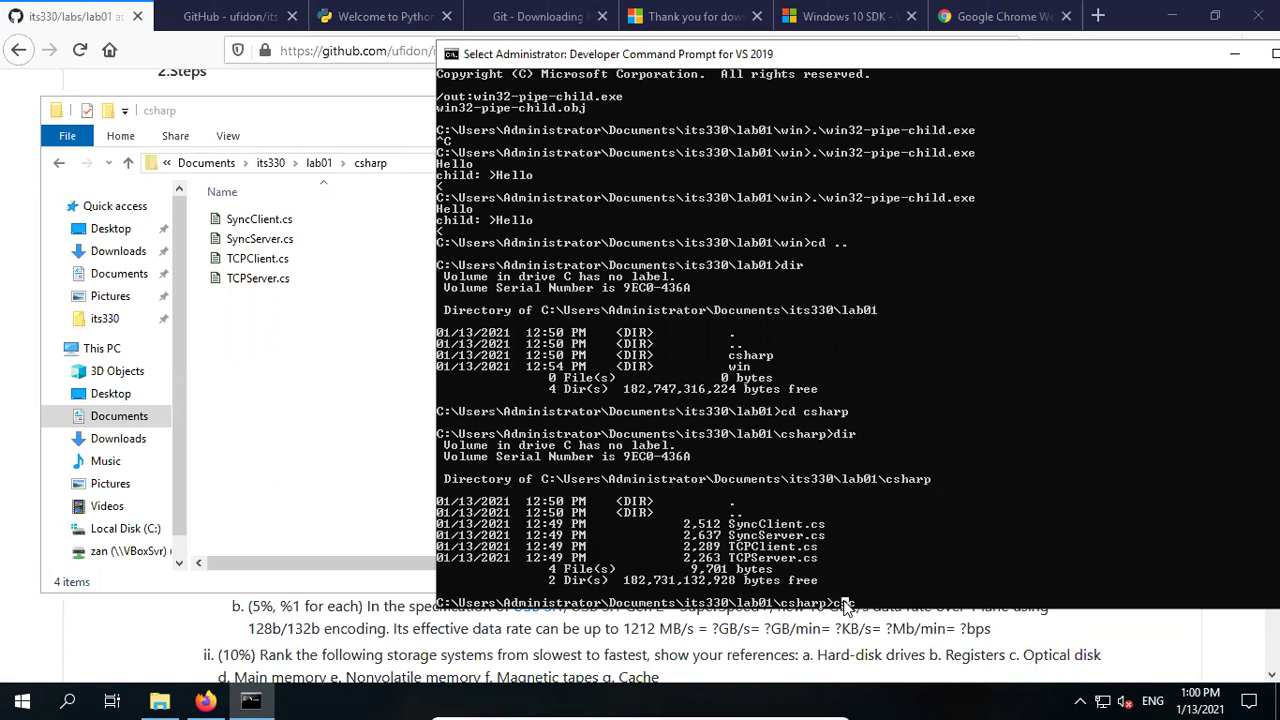
pyautogui.click(852, 605)
pyautogui.press('Escape')
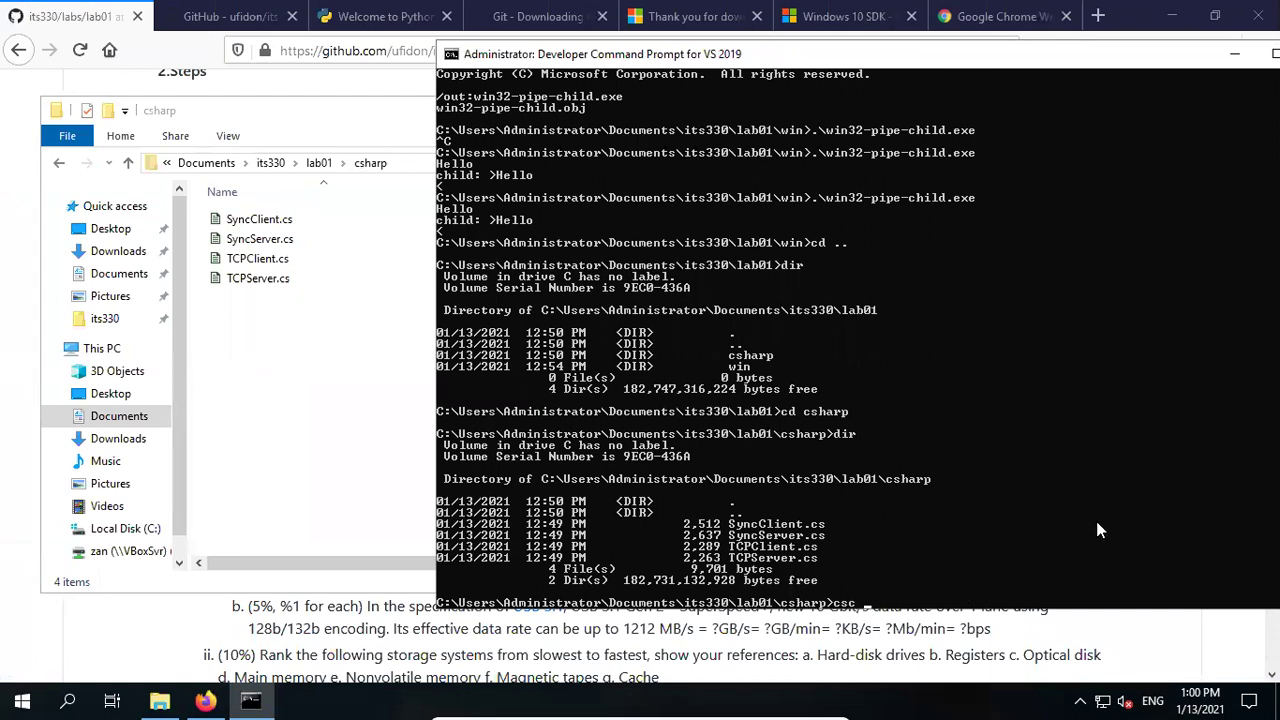
pyautogui.write('TC')
pyautogui.press('Tab')
pyautogui.press('Return')
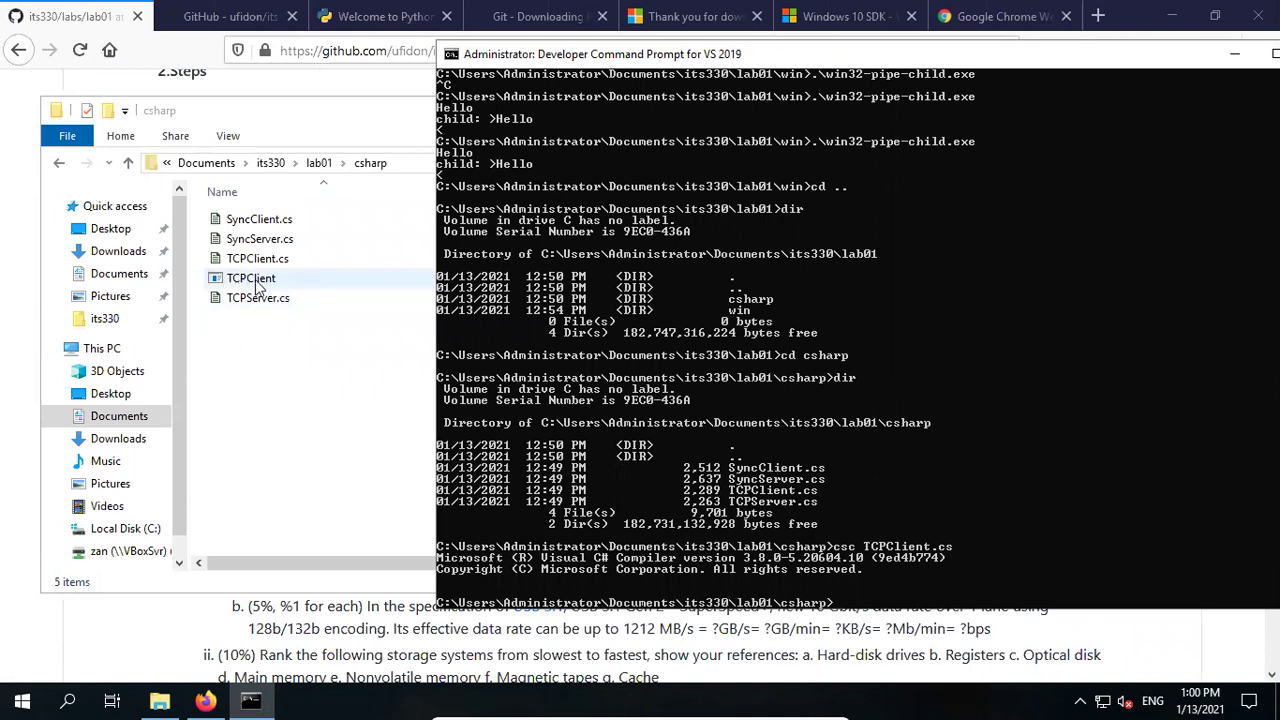
# - Compile TCPServer.cs with csc in the same command prompt
pyautogui.click(958, 577)
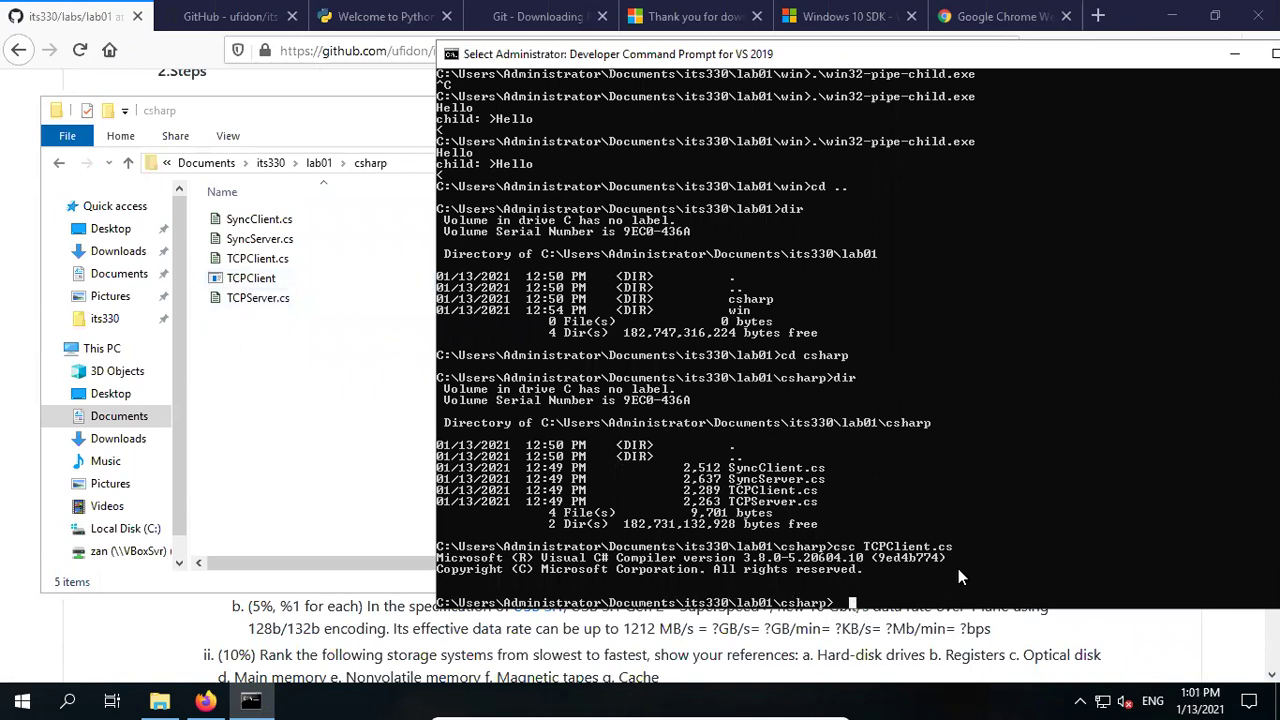
pyautogui.write('csc TCPS')
pyautogui.press('Tab')
pyautogui.press('Return')
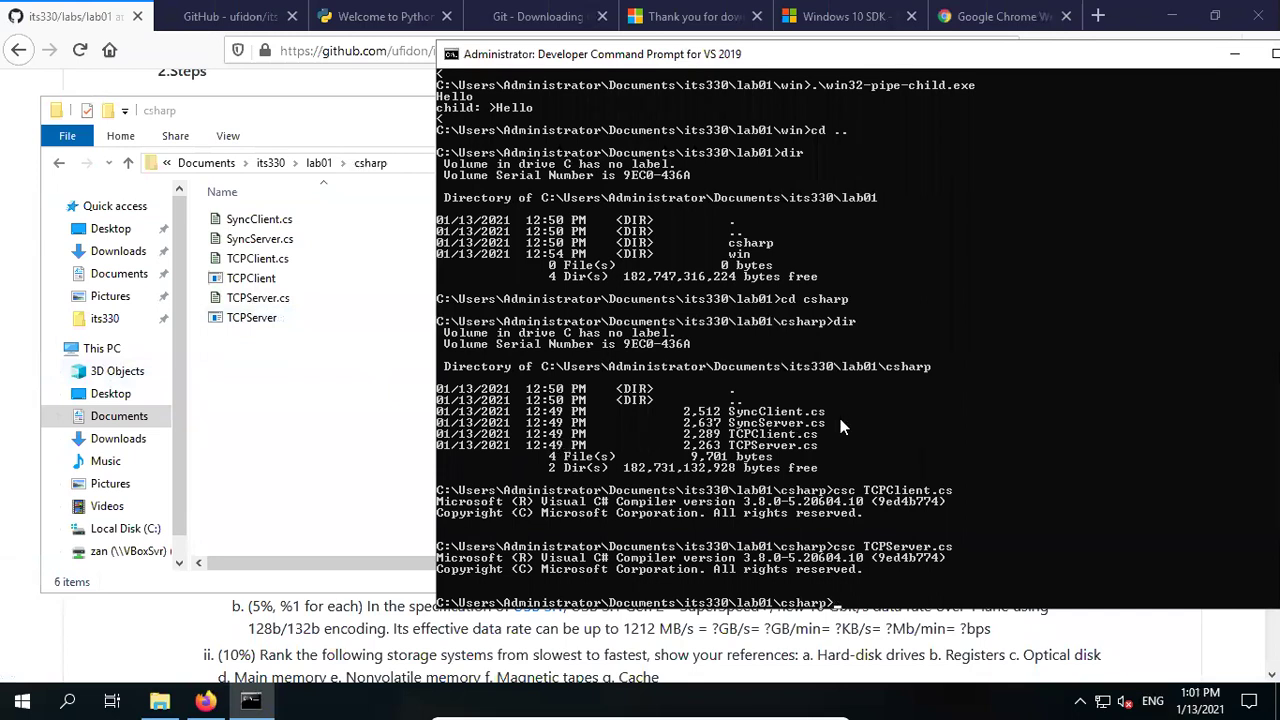
# - Open a PowerShell window in the csharp folder, then move and shrink it so the File Explorer listing and command prompt stay visible
pyautogui.click(284, 392)
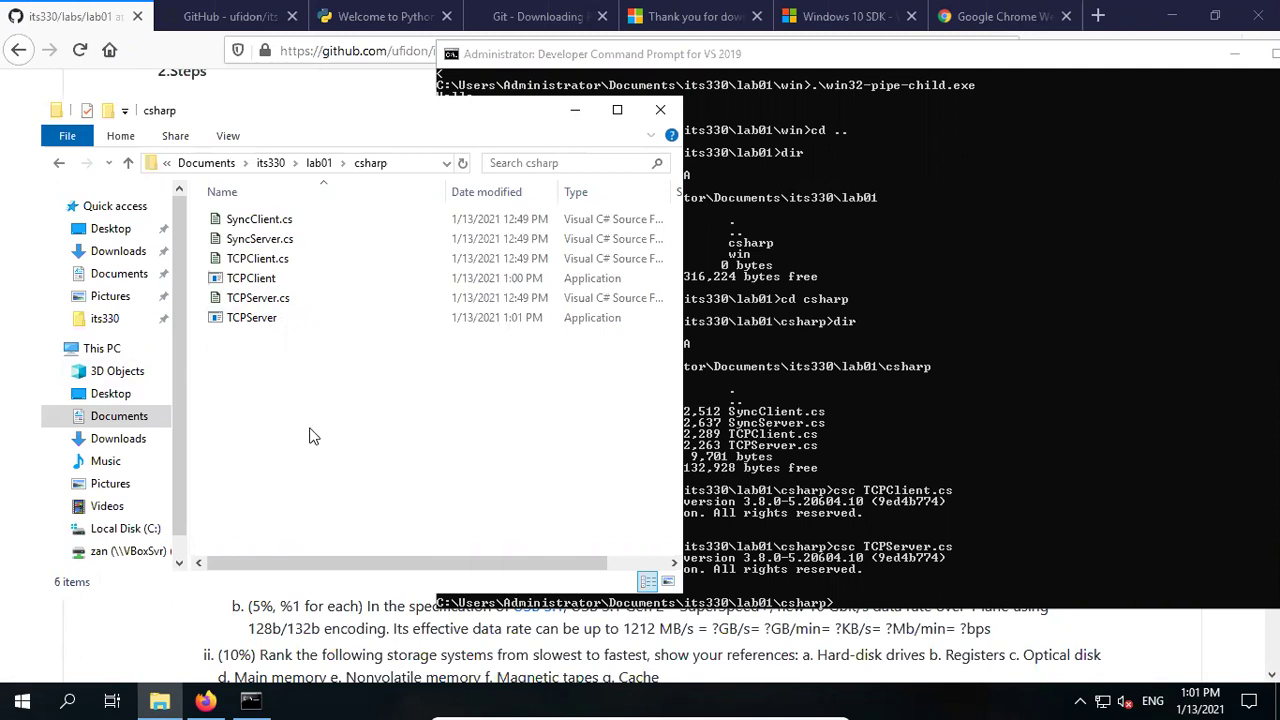
pyautogui.rightClick(281, 398)
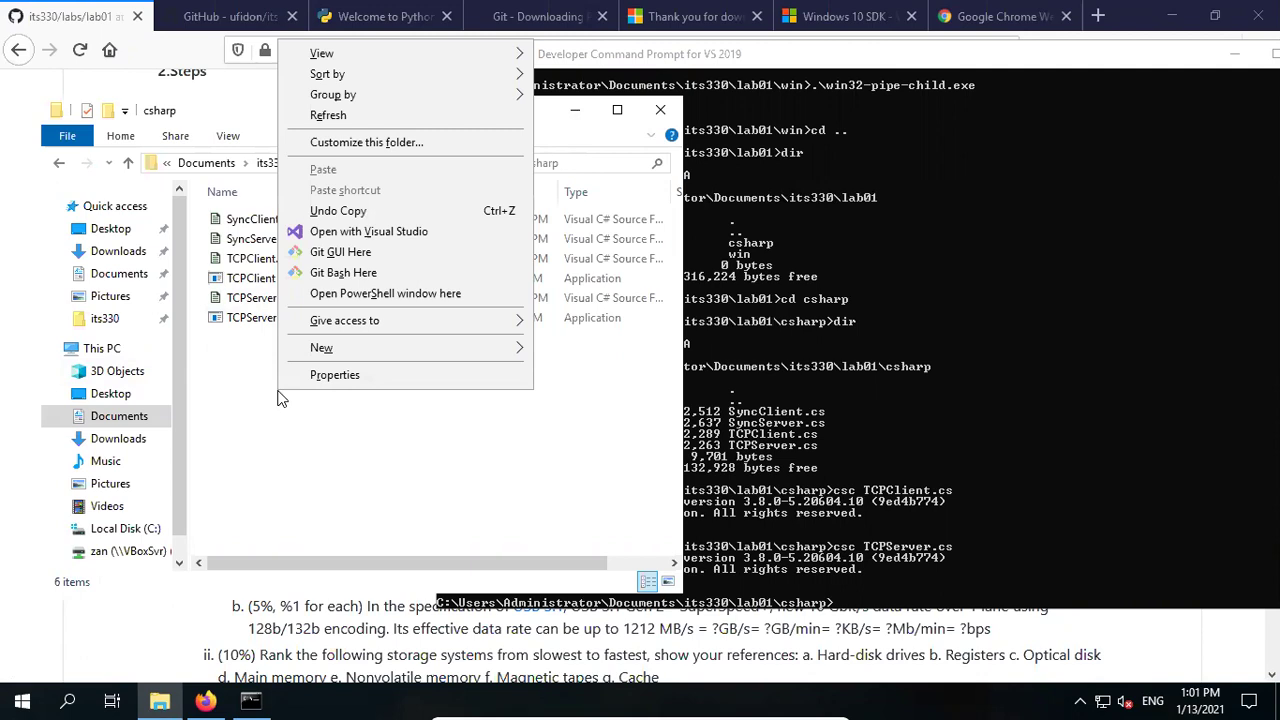
pyautogui.click(428, 300)
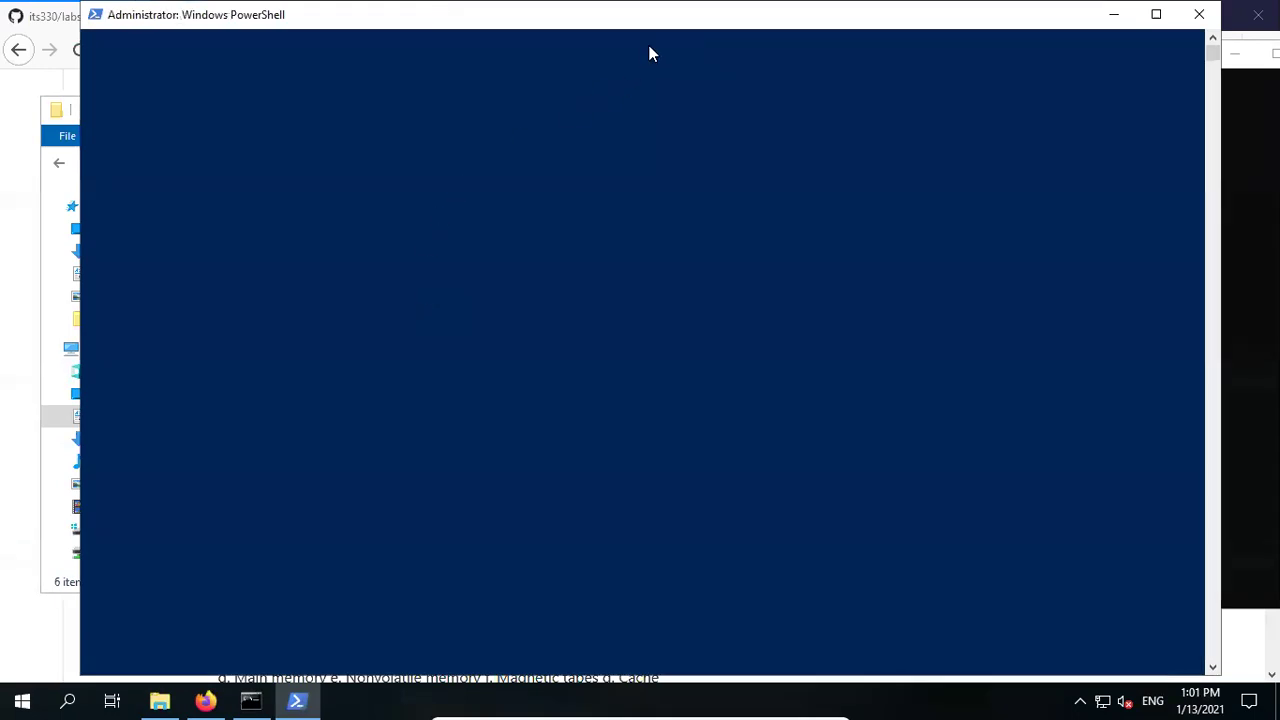
pyautogui.moveTo(160, 2); pyautogui.dragTo(166, 318)
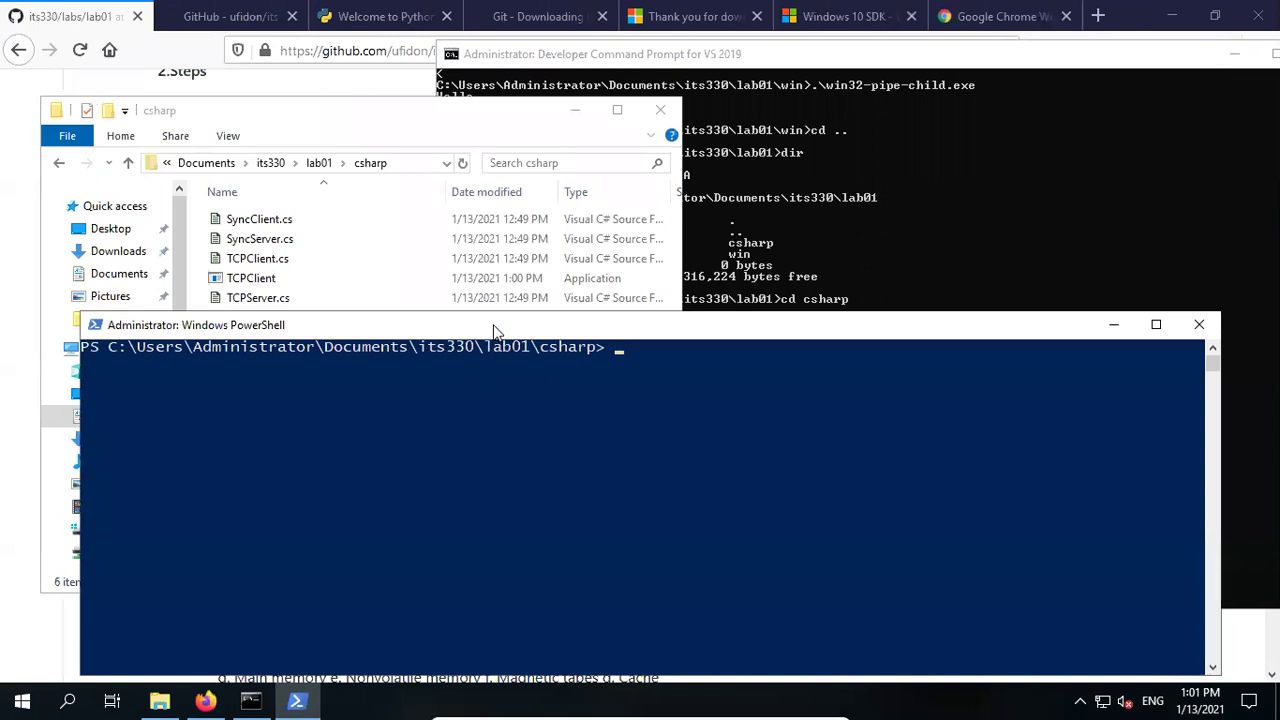
pyautogui.moveTo(493, 330); pyautogui.dragTo(507, 332)
pyautogui.click(838, 206)
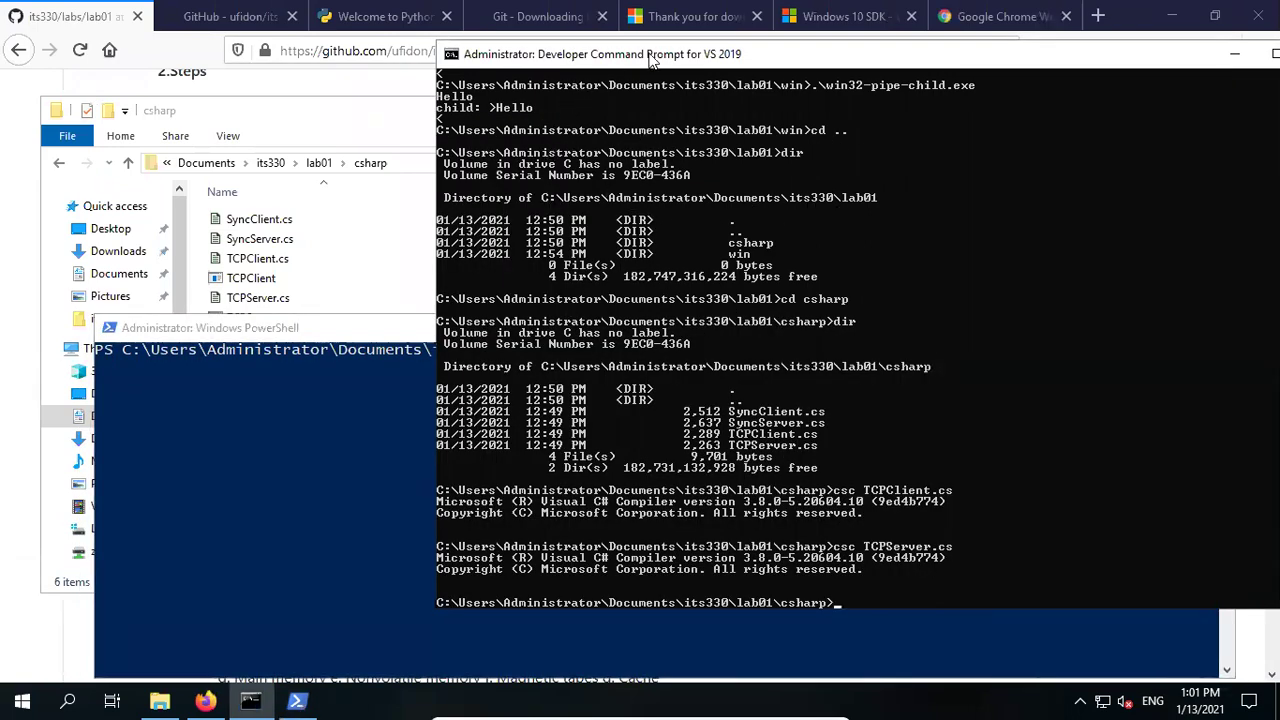
pyautogui.click(262, 401)
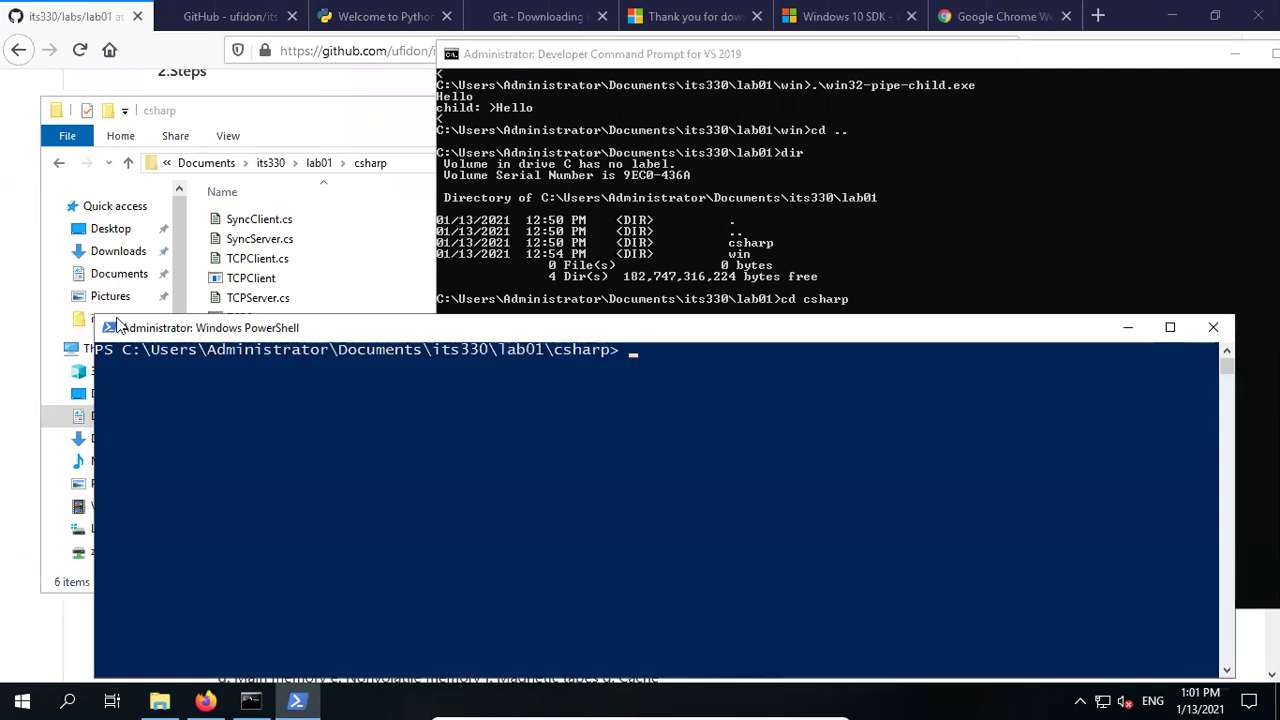
pyautogui.moveTo(95, 317); pyautogui.dragTo(349, 407)
# - Start the server in PowerShell by running .\TCPServer.exe
pyautogui.click(620, 461)
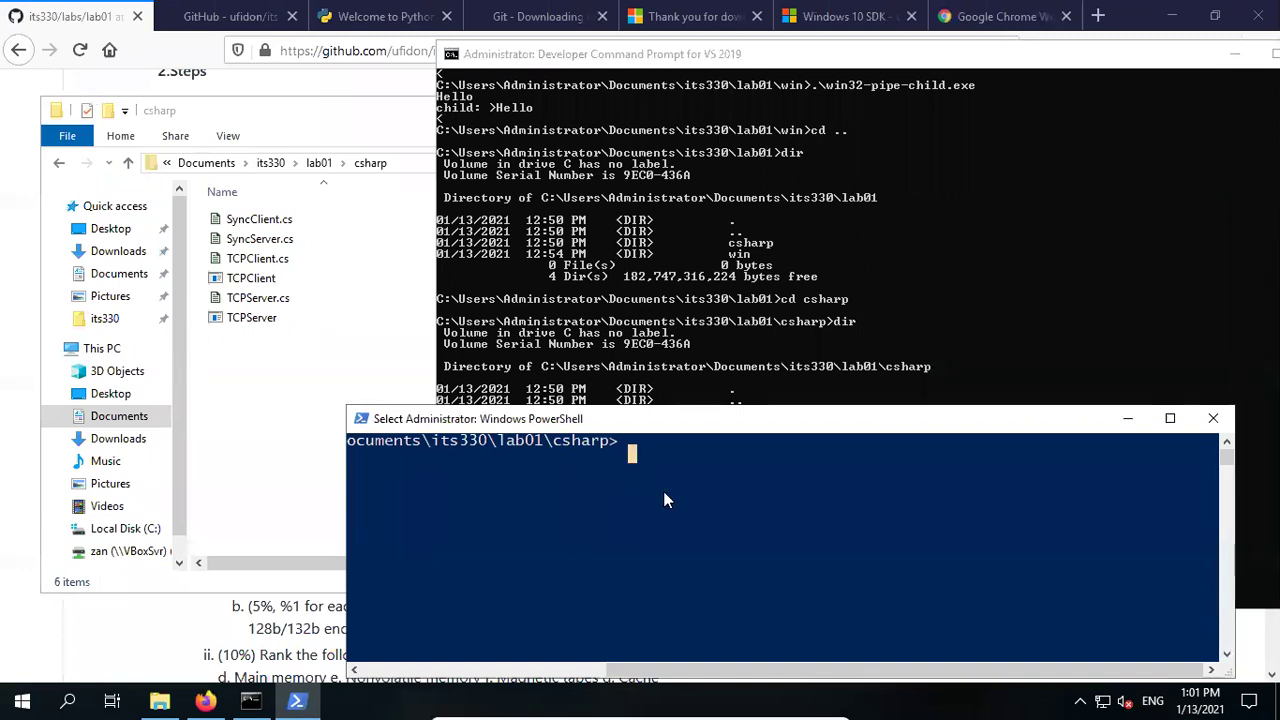
pyautogui.write('.')
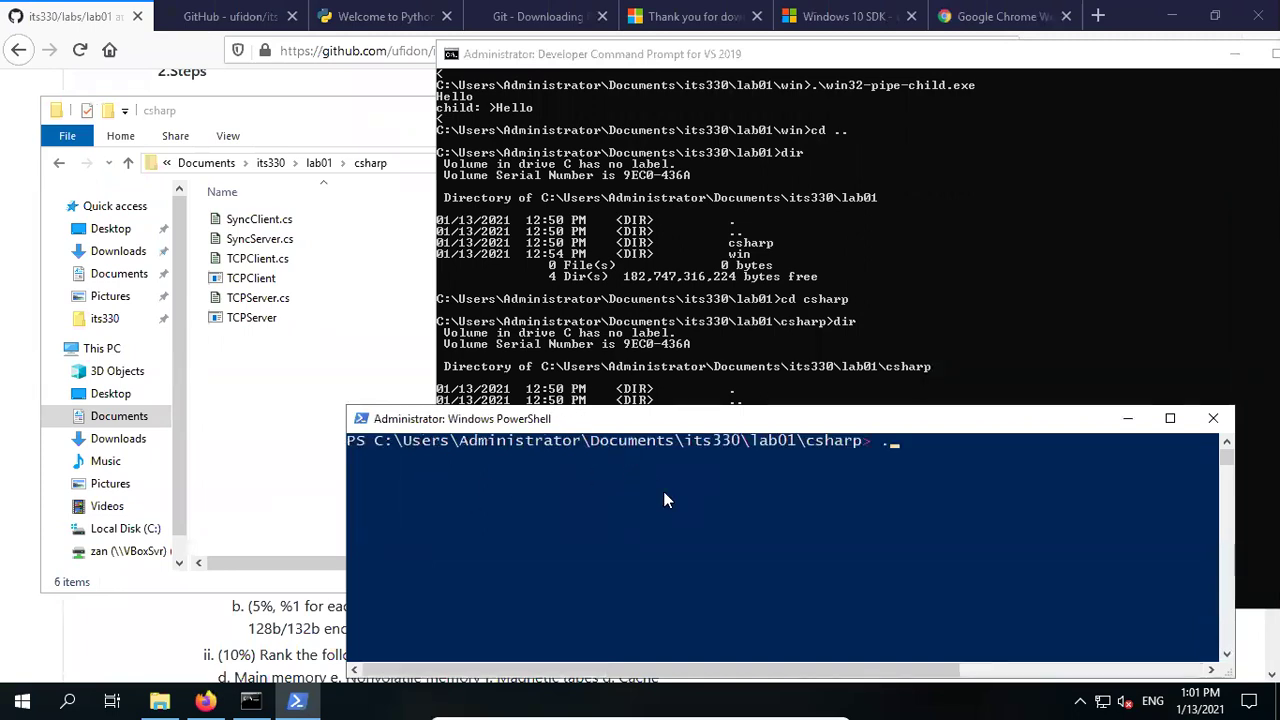
pyautogui.write('\\TCPS')
pyautogui.press('Tab')
pyautogui.press('BackSpace')
pyautogui.press('BackSpace')
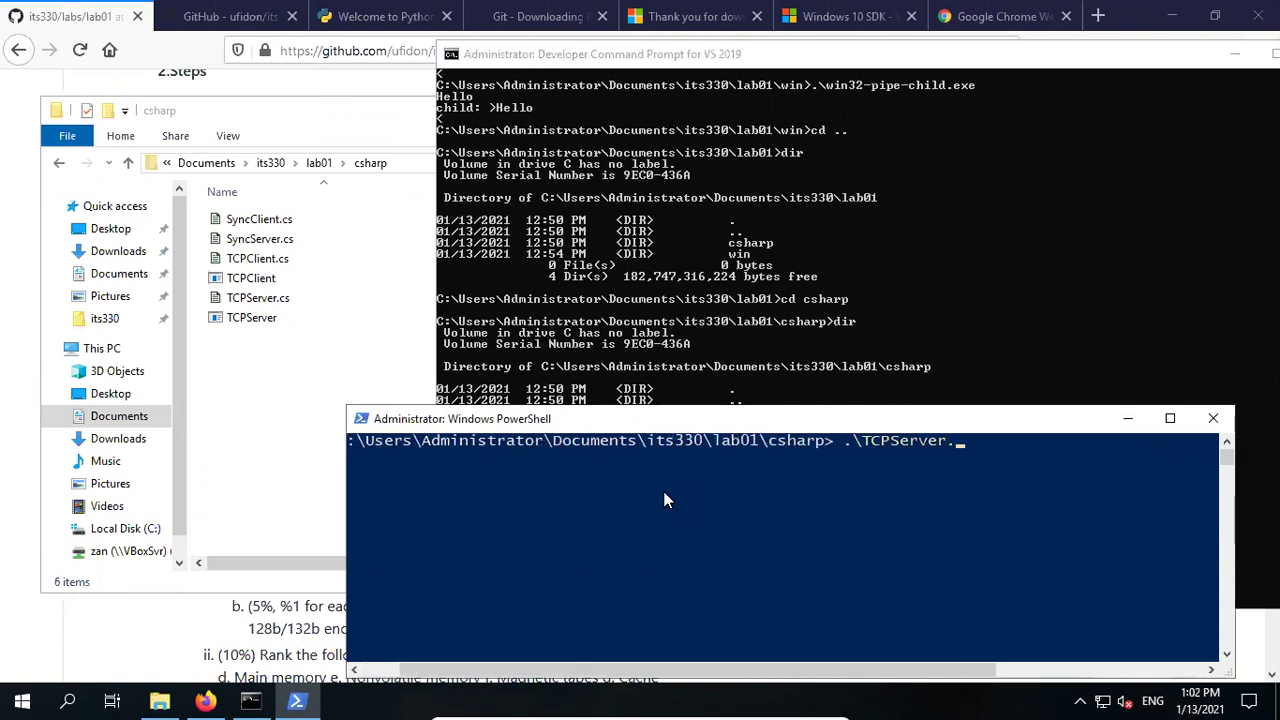
pyautogui.write('exe')
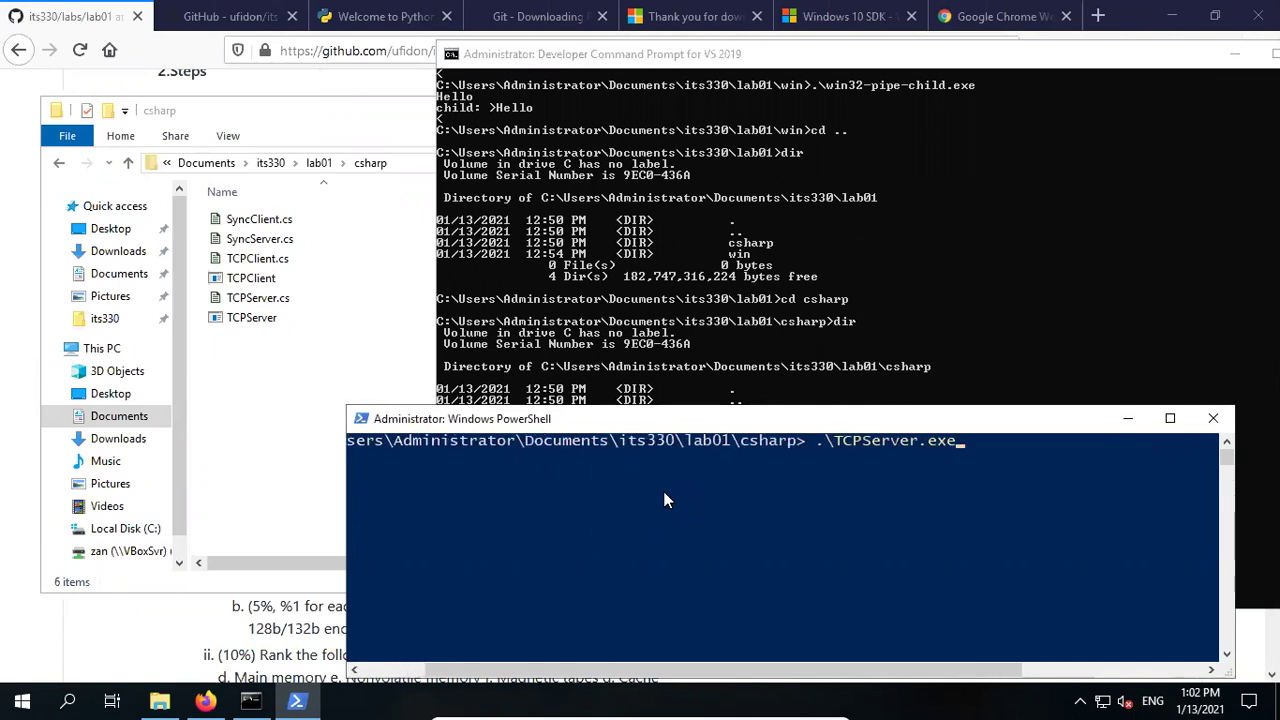
pyautogui.press('Return')
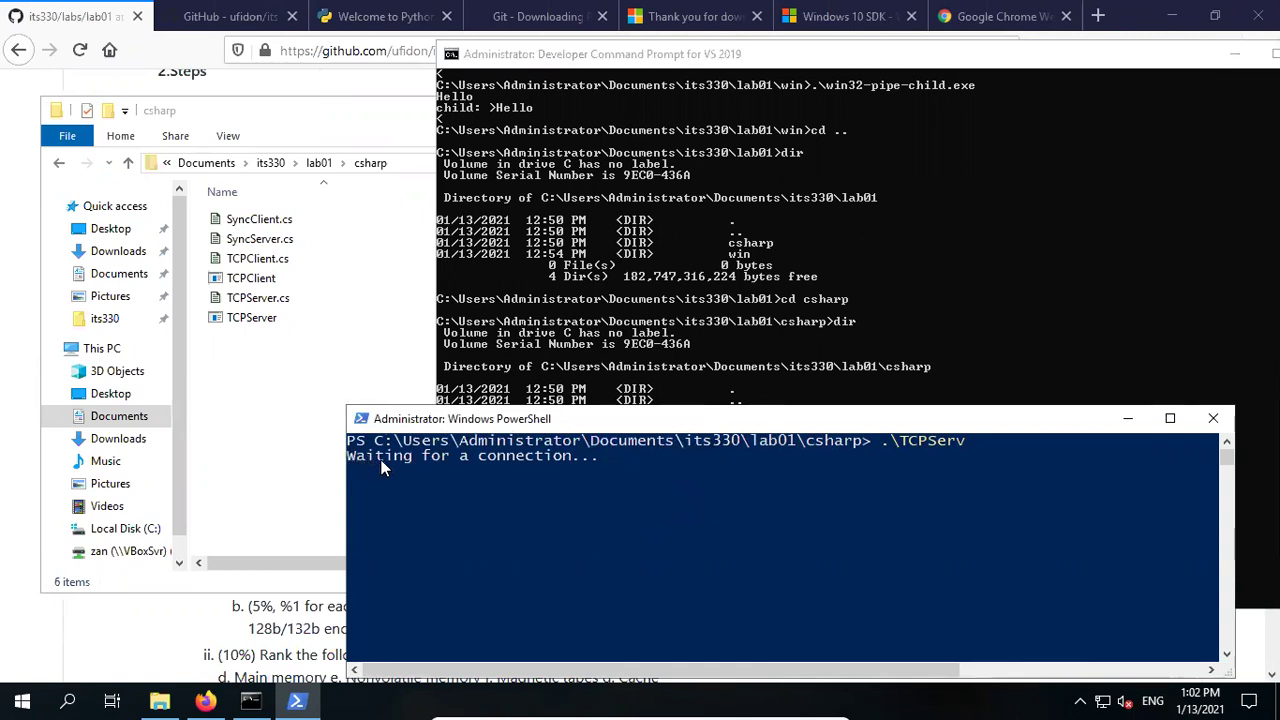
# - Run .\TCPClient.exe from the Developer Command Prompt to connect to the running server
pyautogui.click(933, 290)
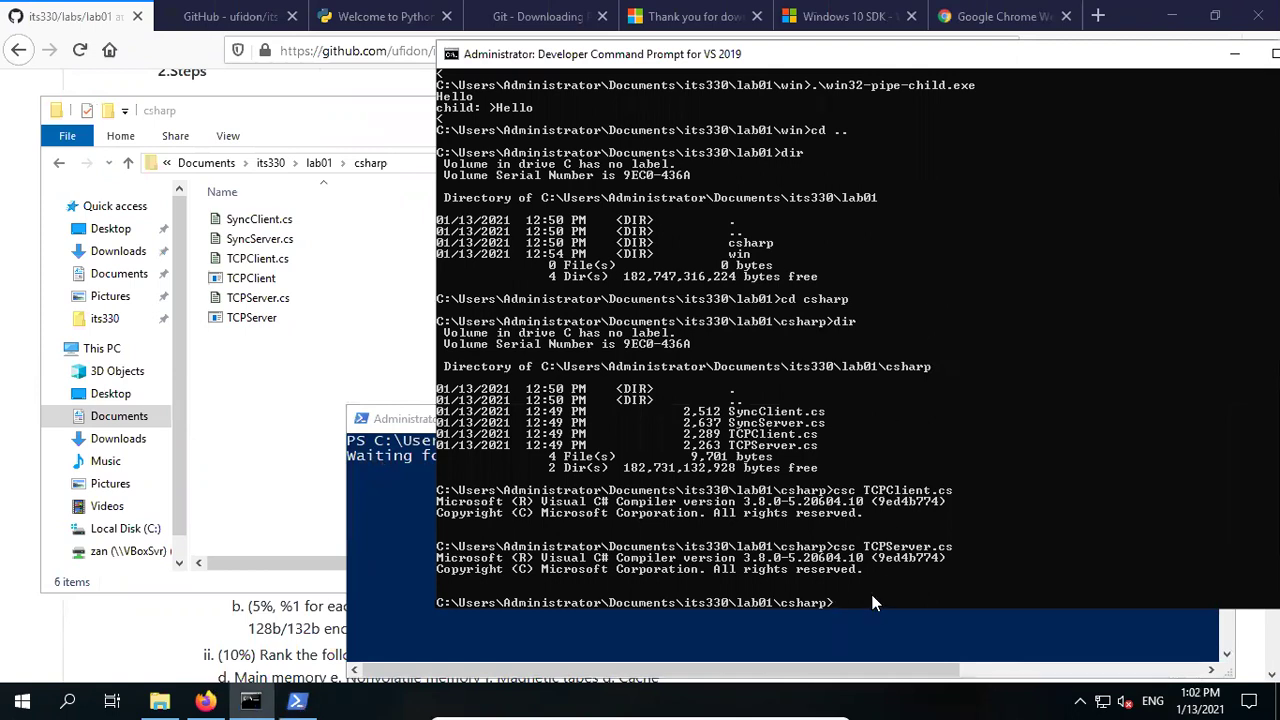
pyautogui.write('.\\TCPCli')
pyautogui.press('Tab')
pyautogui.press('BackSpace')
pyautogui.press('BackSpace')
pyautogui.write('exe')
pyautogui.press('Return')
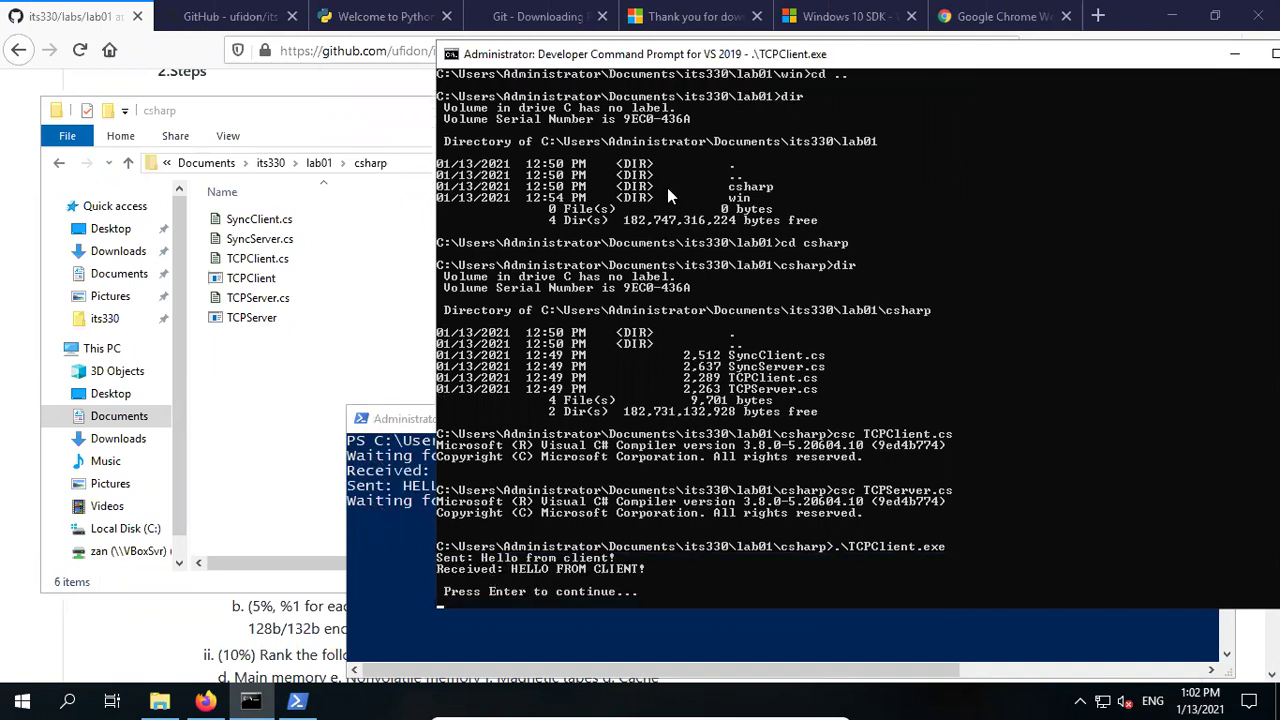
# - Resize and move the Developer Command Prompt above the PowerShell window so the client and server output can be compared
pyautogui.moveTo(656, 46); pyautogui.dragTo(660, 272)
pyautogui.moveTo(595, 115); pyautogui.dragTo(594, 84)
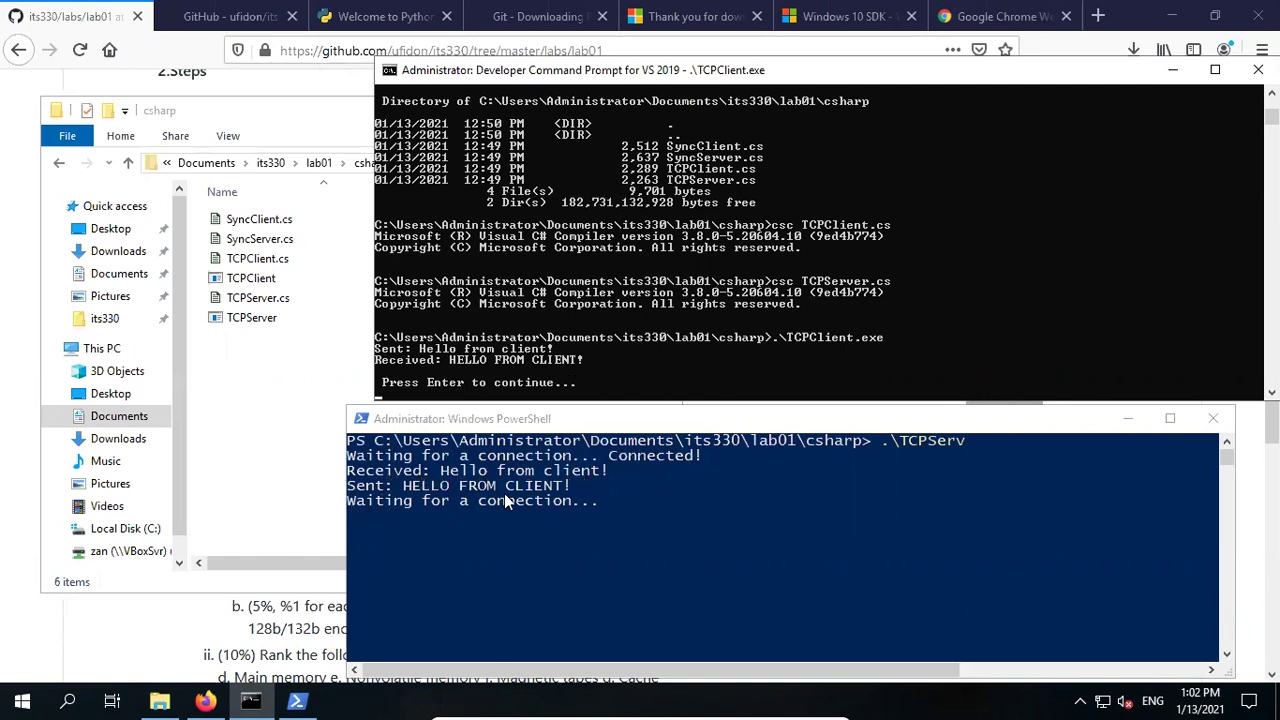
pyautogui.click(508, 382)
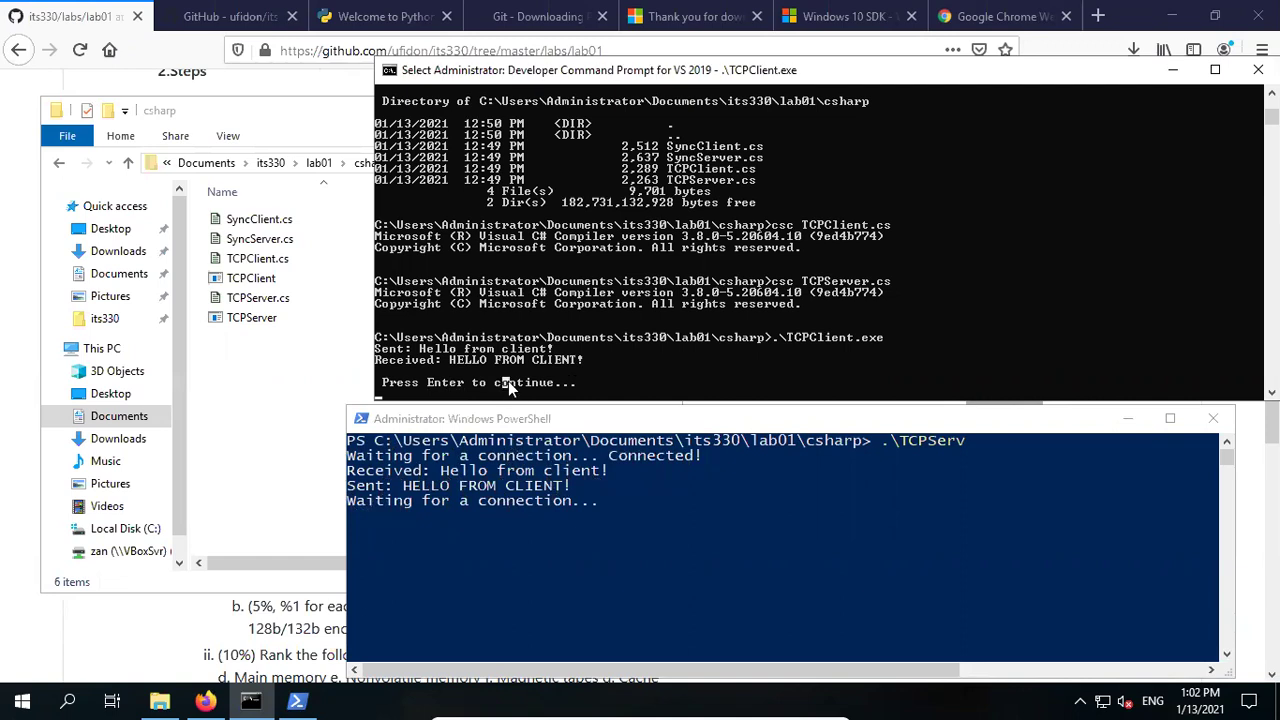
pyautogui.moveTo(574, 74); pyautogui.dragTo(566, 60)
# - Continue through the TCP client's pause prompts to end the program and return to the command line
pyautogui.click(604, 369)
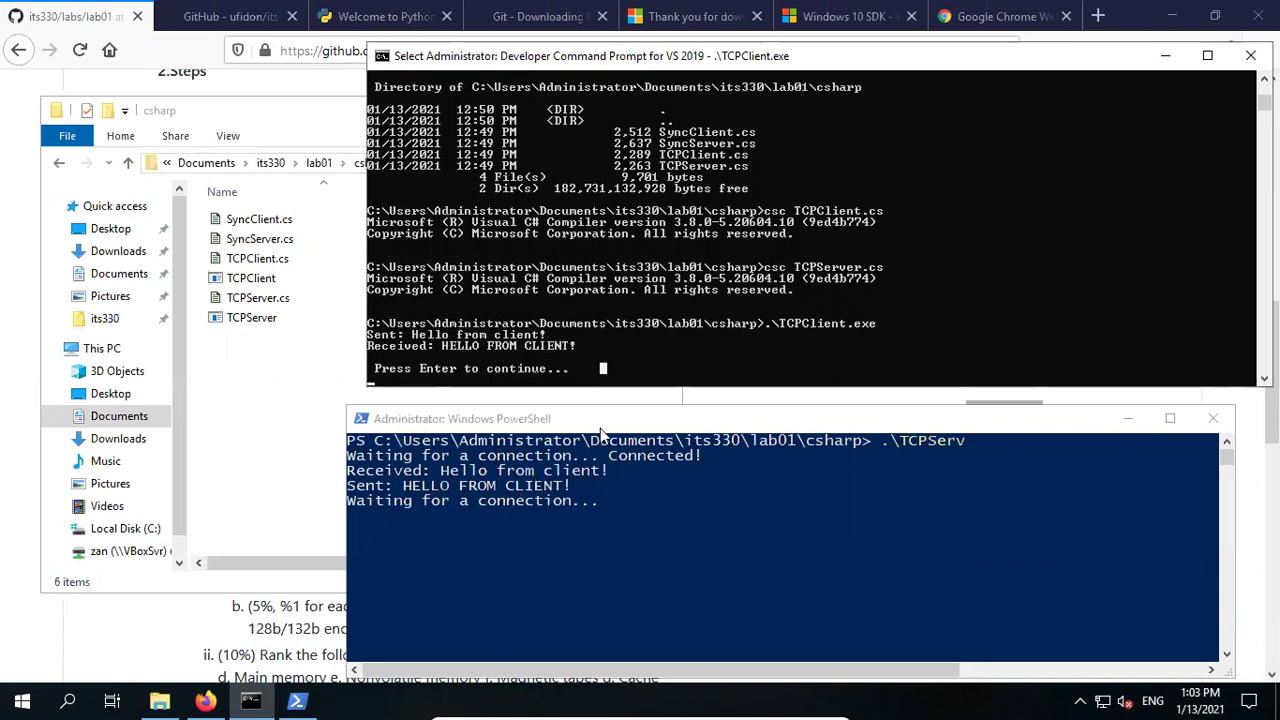
pyautogui.click(610, 347)
pyautogui.press('Escape')
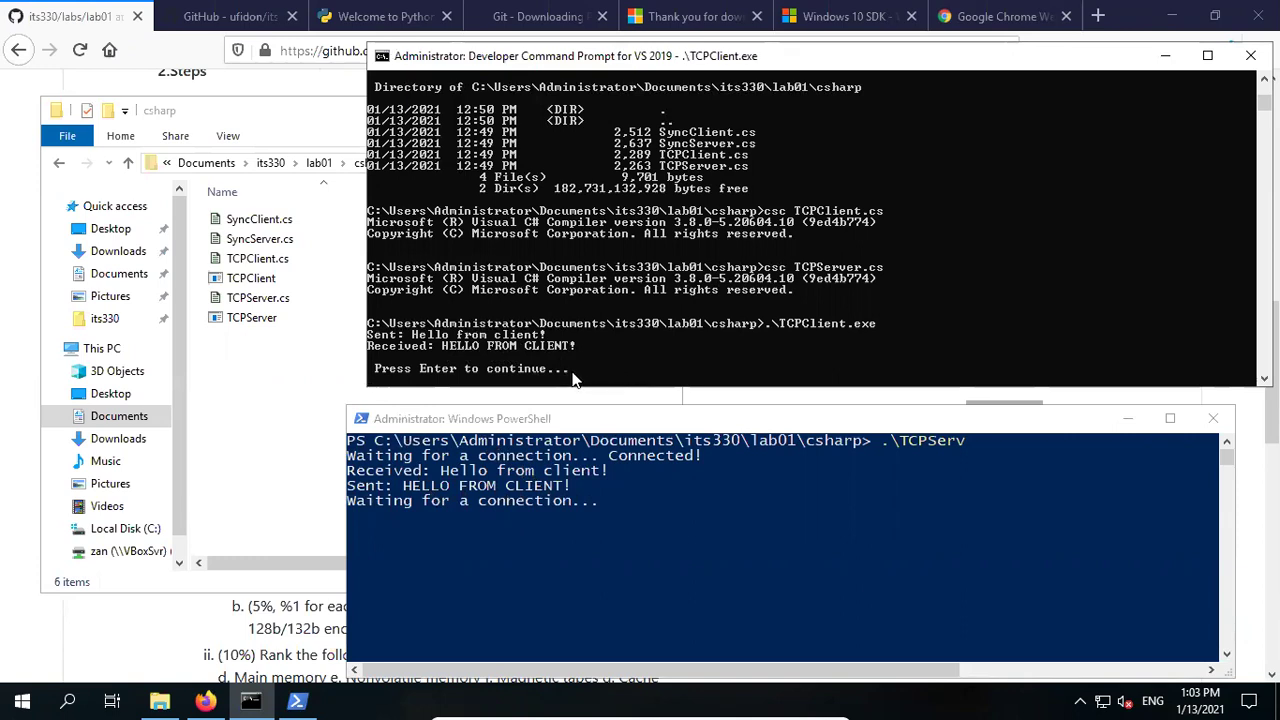
pyautogui.press('Return')
pyautogui.press('Return')
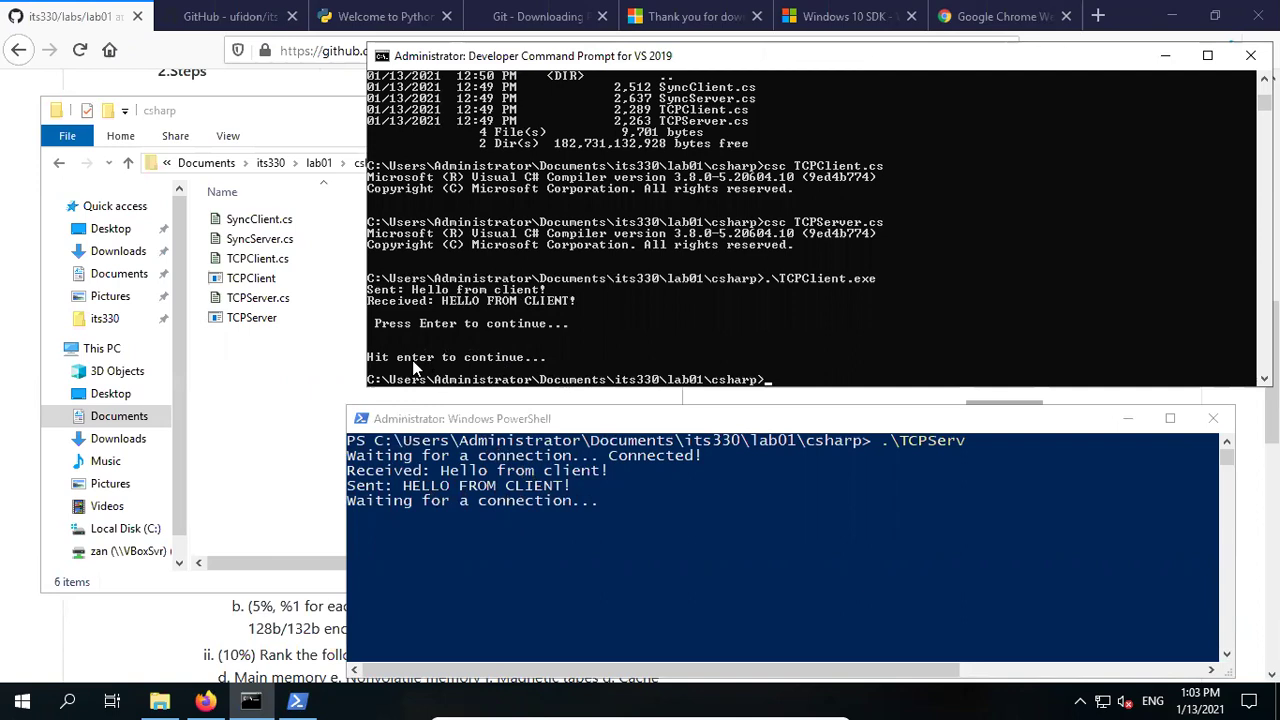
pyautogui.click(776, 369)
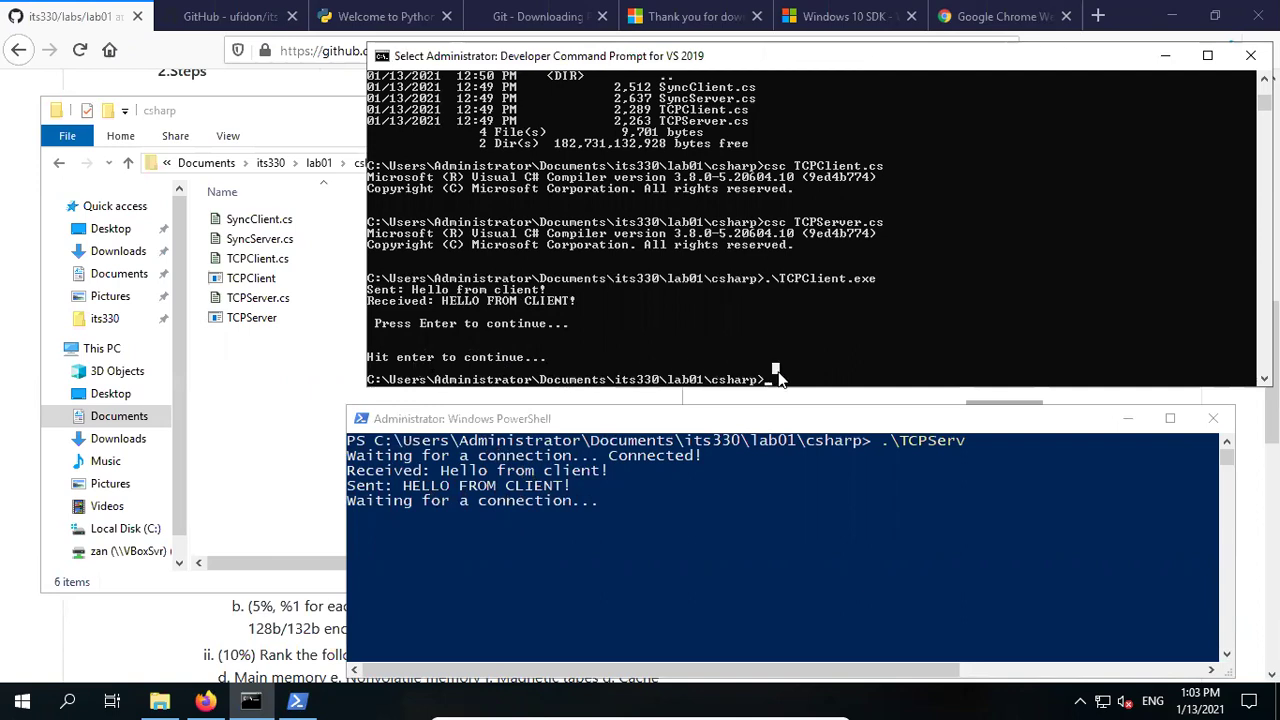
pyautogui.click(281, 383)
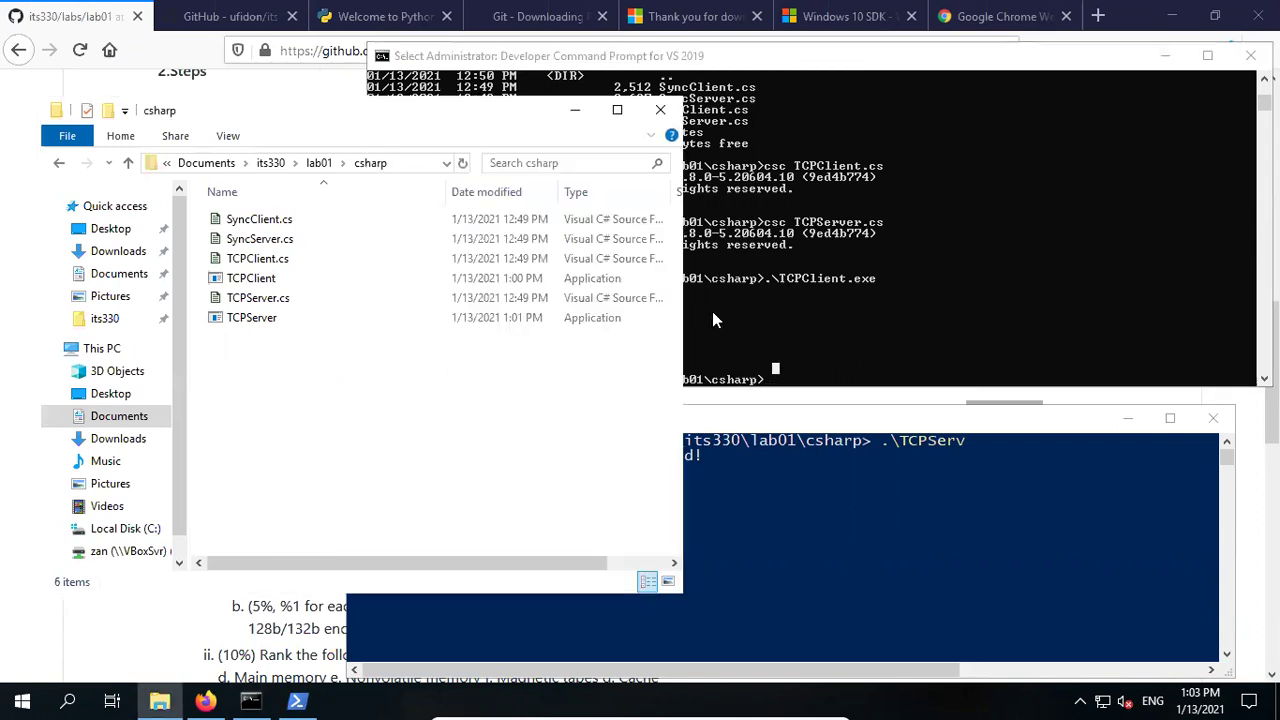
pyautogui.click(770, 312)
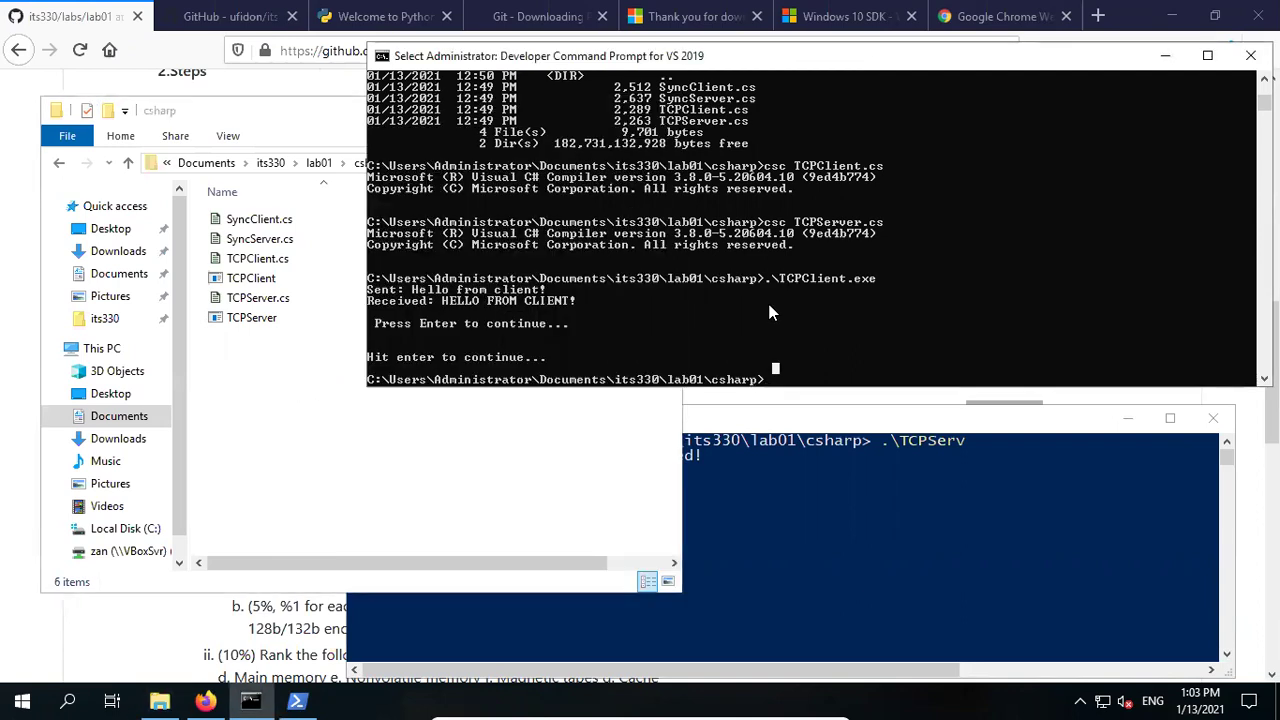
# - Open TCPServer.cs from the csharp folder in Notepad and read through its listener setup and connection loop code
pyautogui.rightClick(262, 307)
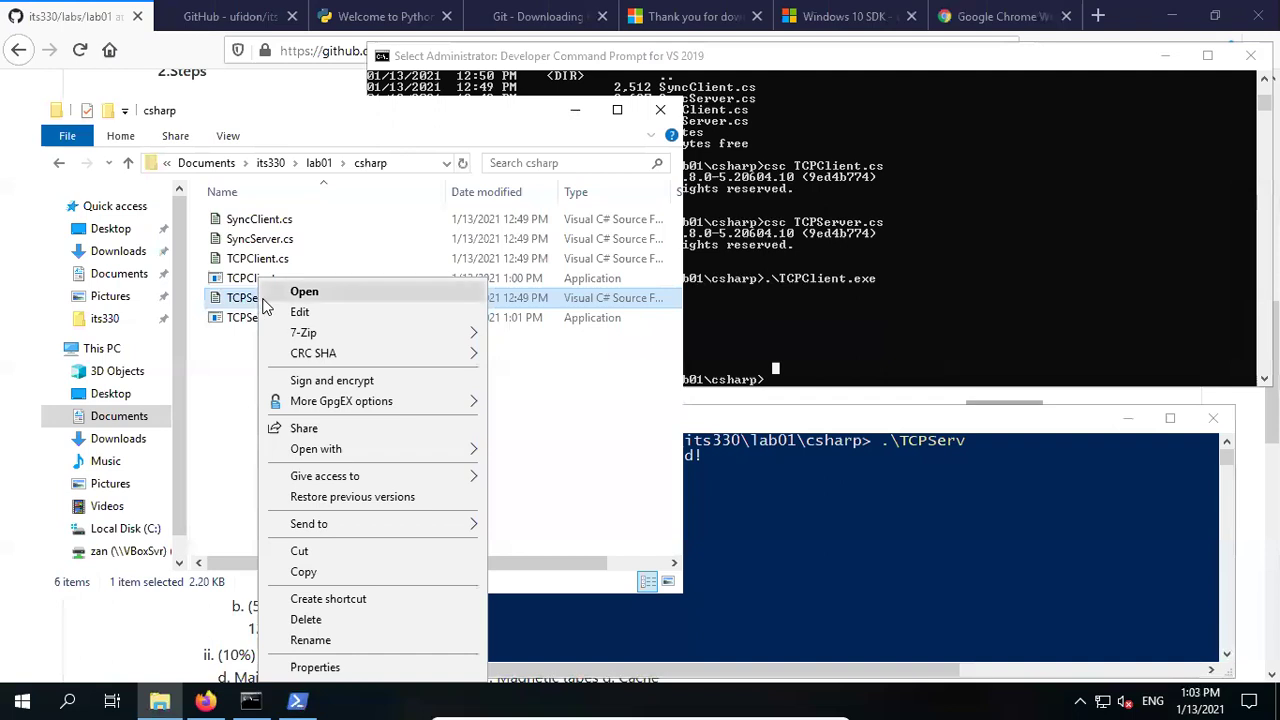
pyautogui.moveTo(372, 338)
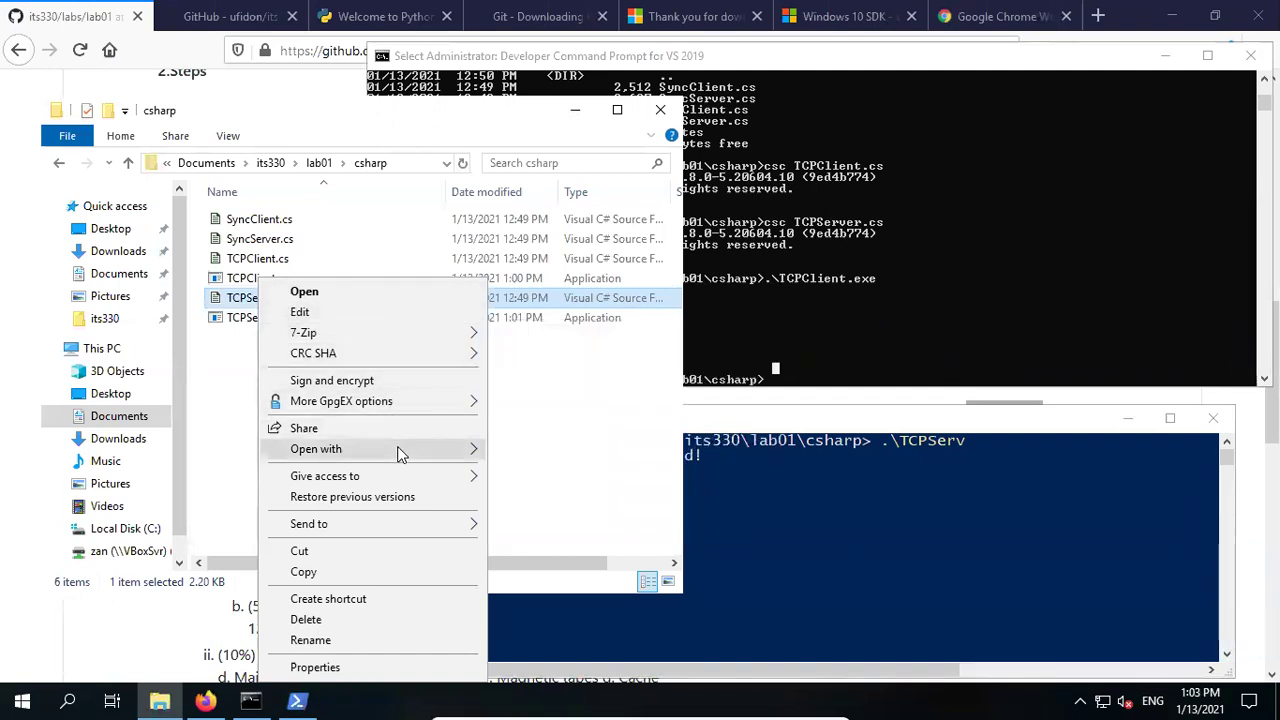
pyautogui.moveTo(398, 452)
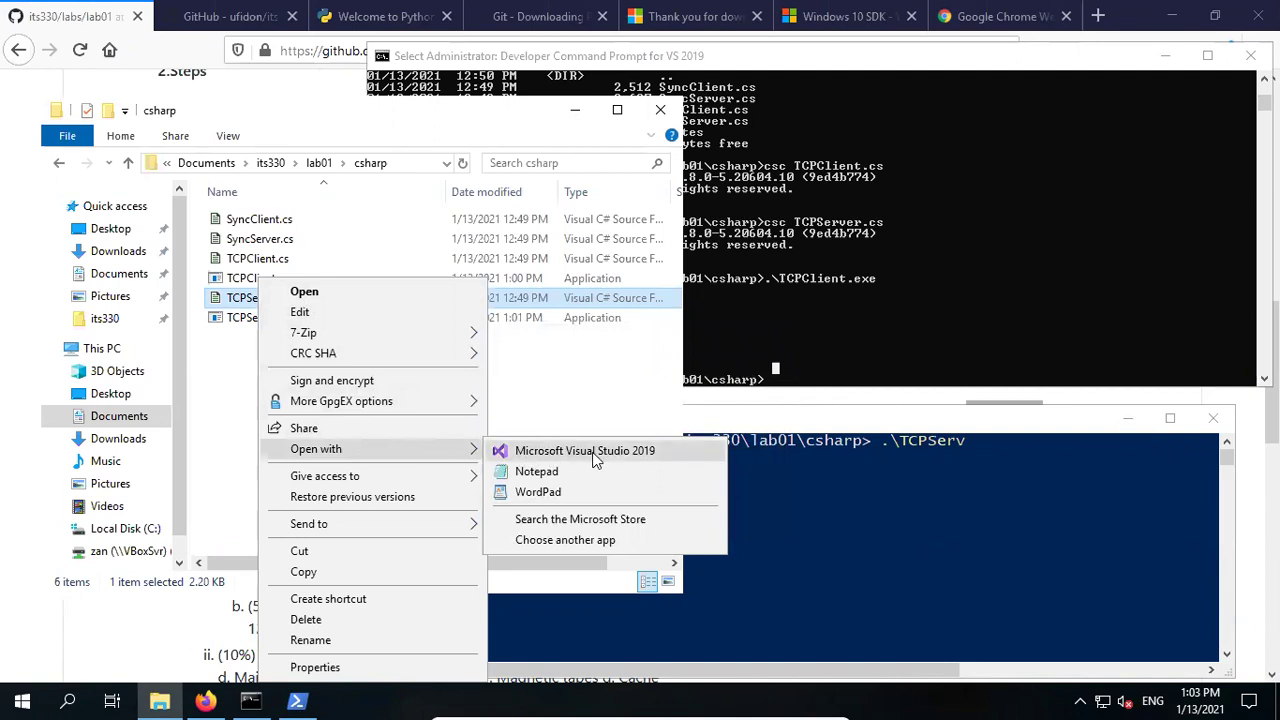
pyautogui.click(543, 478)
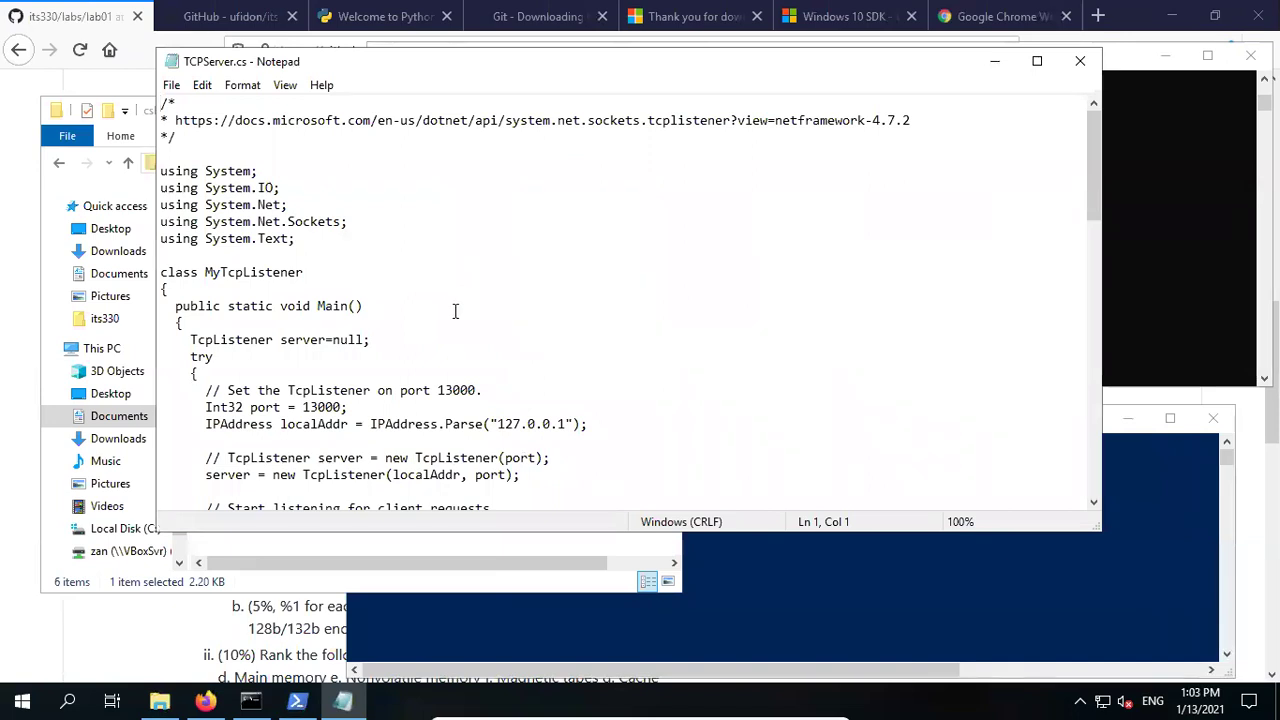
pyautogui.scroll(-2, 508, 338)
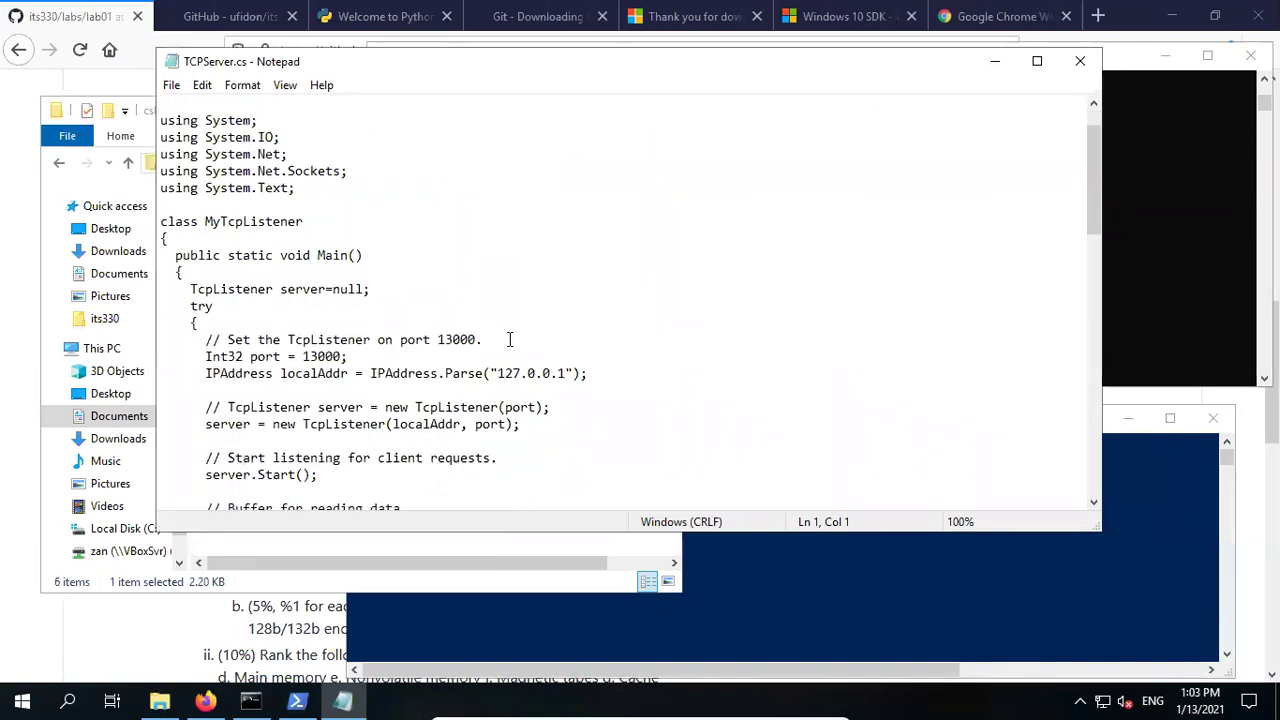
pyautogui.scroll(-2, 509, 339)
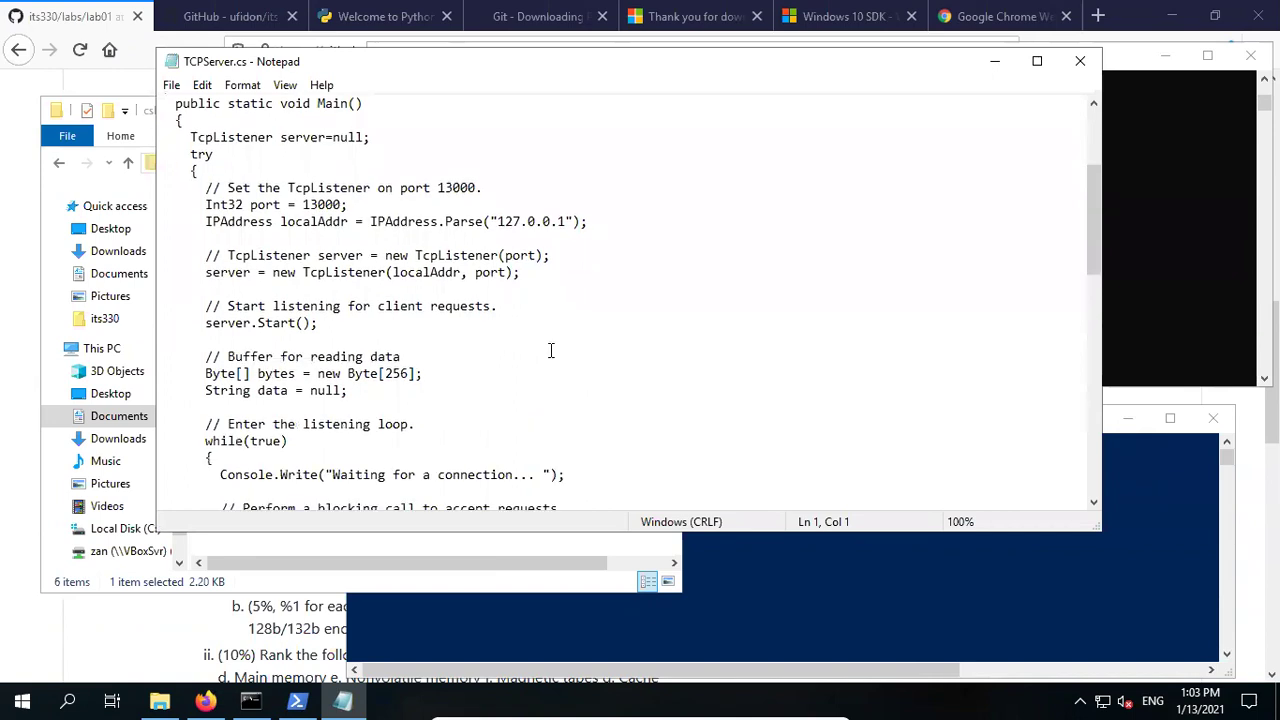
pyautogui.scroll(-2, 550, 350)
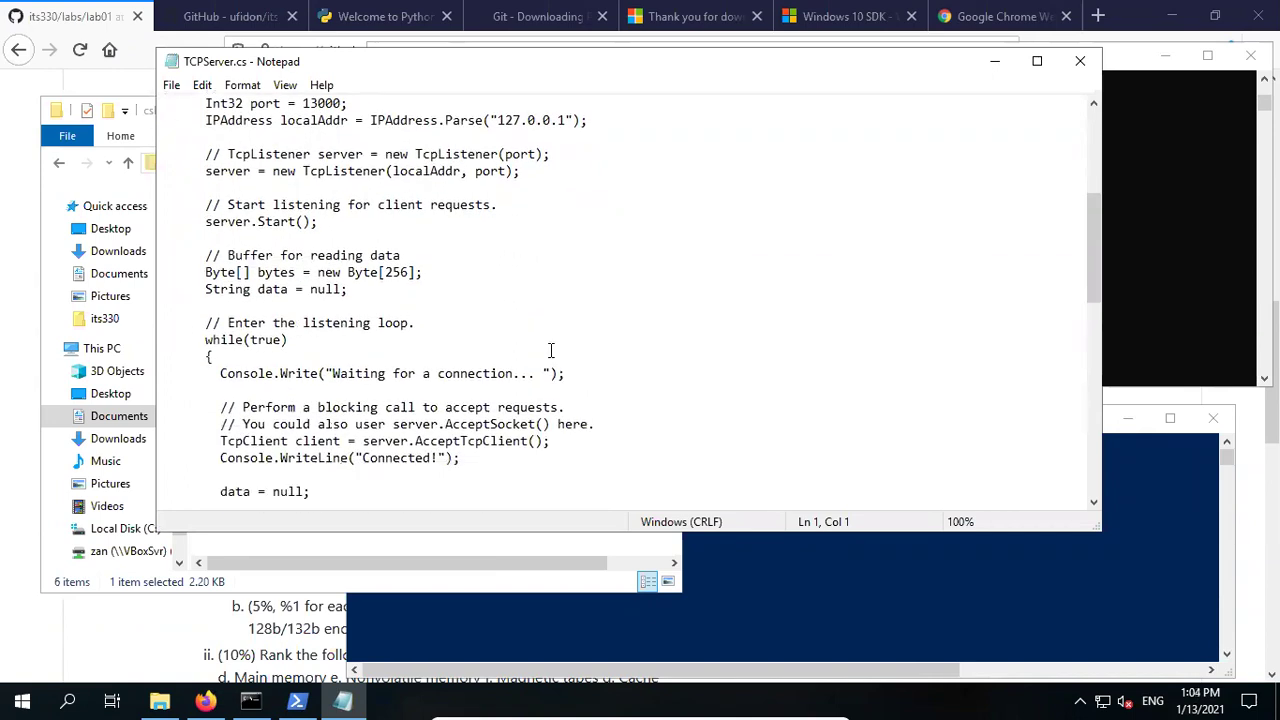
pyautogui.scroll(-1, 550, 350)
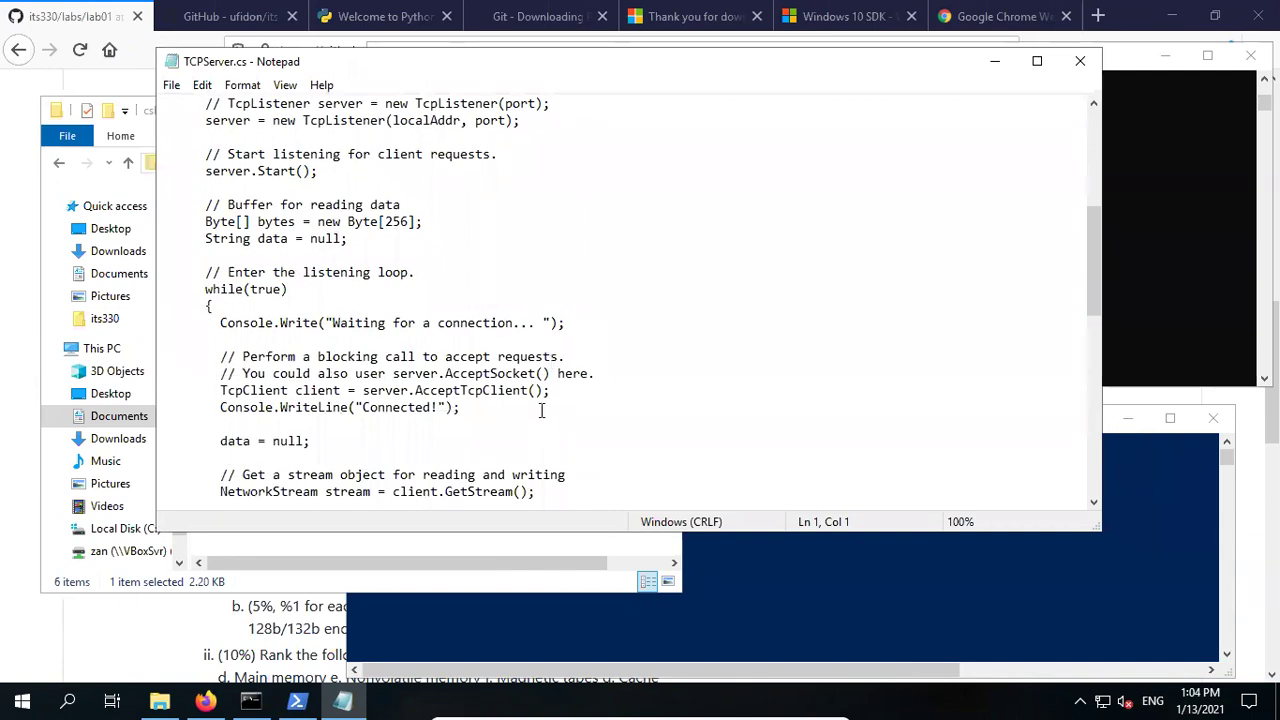
pyautogui.scroll(-1, 513, 422)
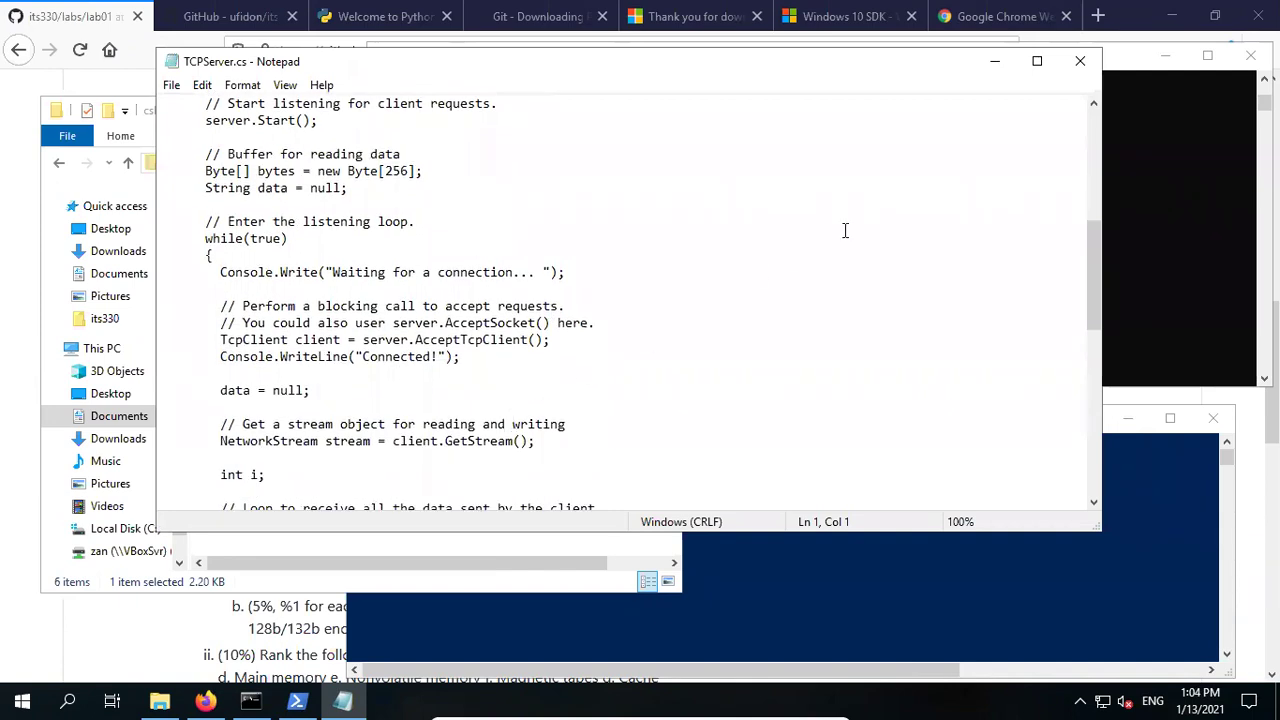
# - Search the web for "visual studio code" in a new Firefox tab and open the Visual Studio Code download page
pyautogui.click(1098, 16)
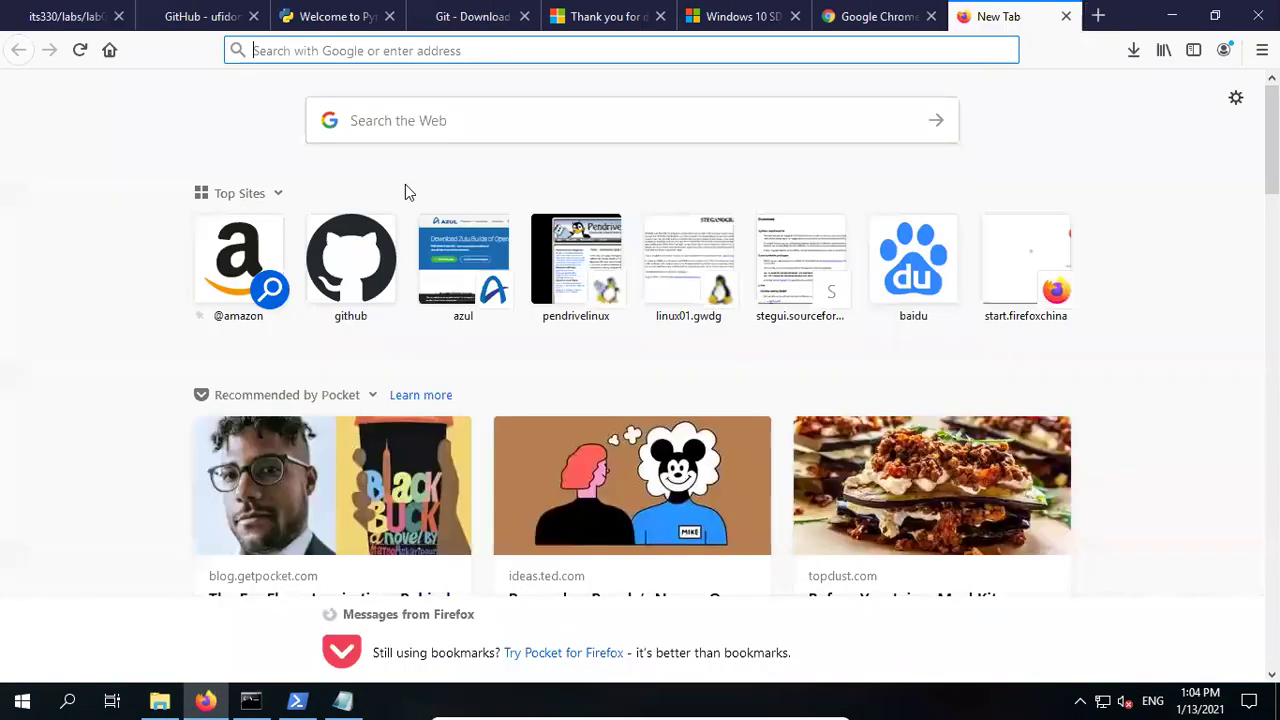
pyautogui.click(423, 130)
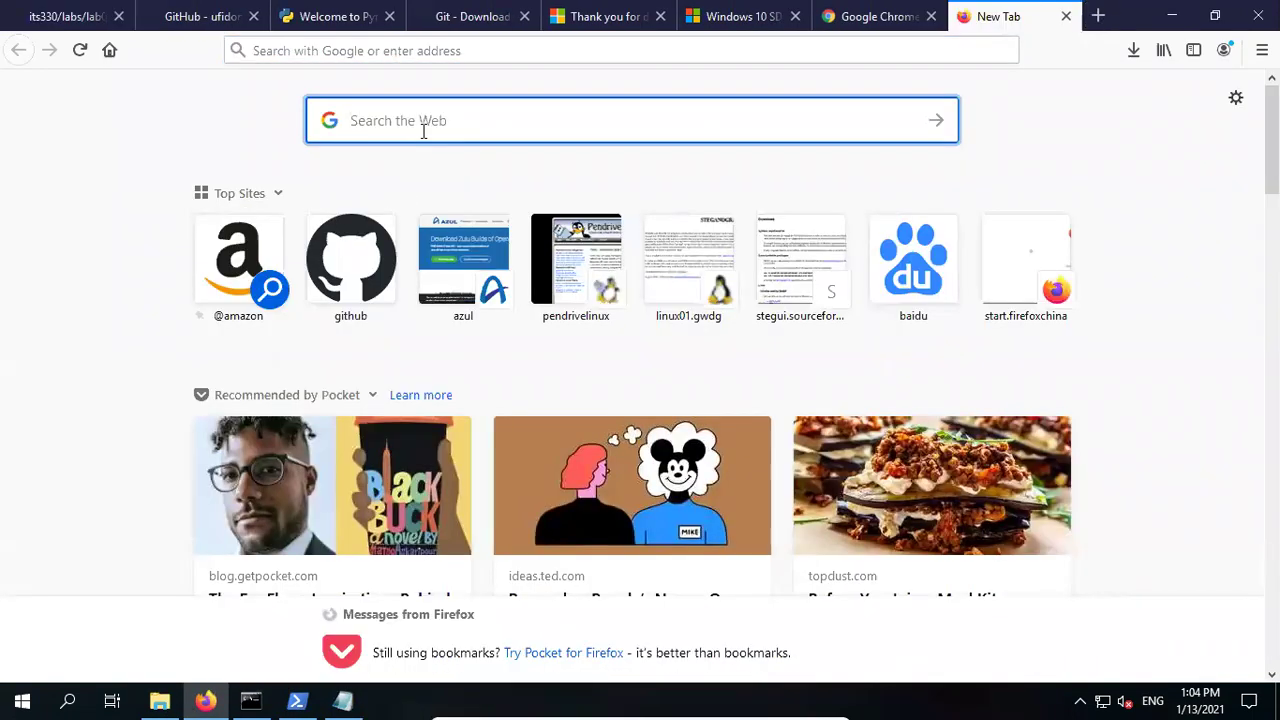
pyautogui.write('visual ')
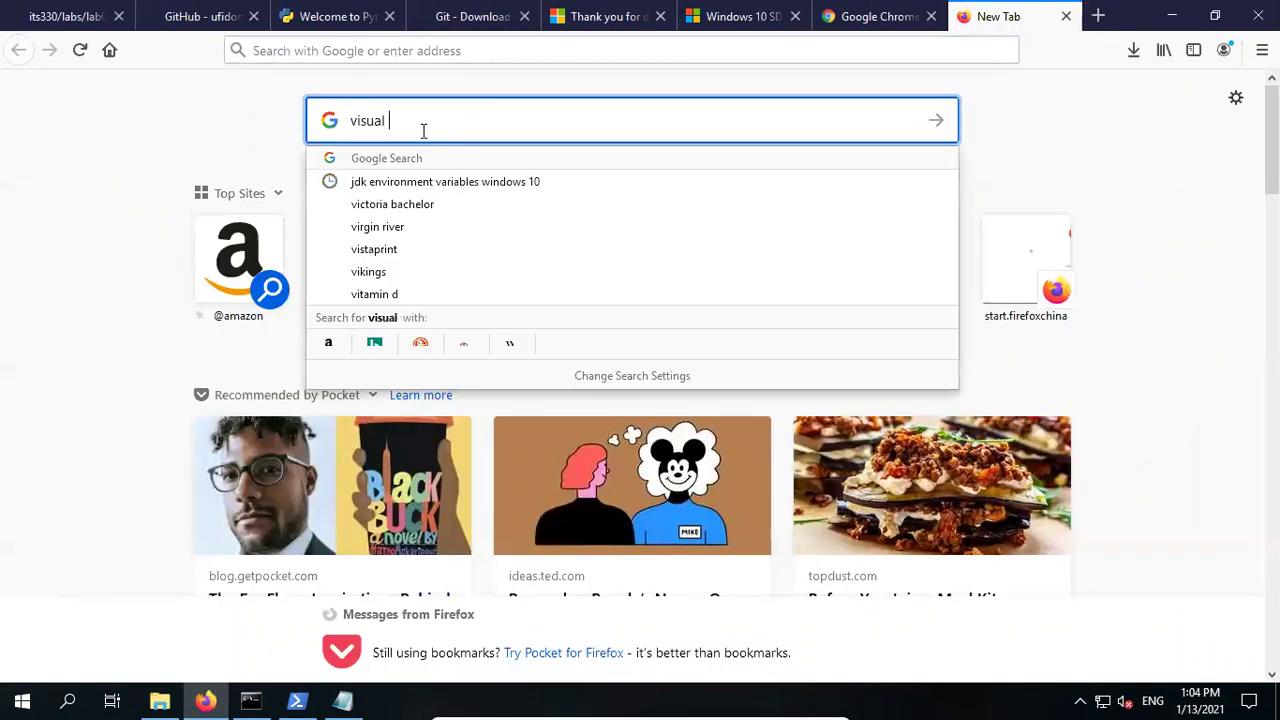
pyautogui.write('studio code')
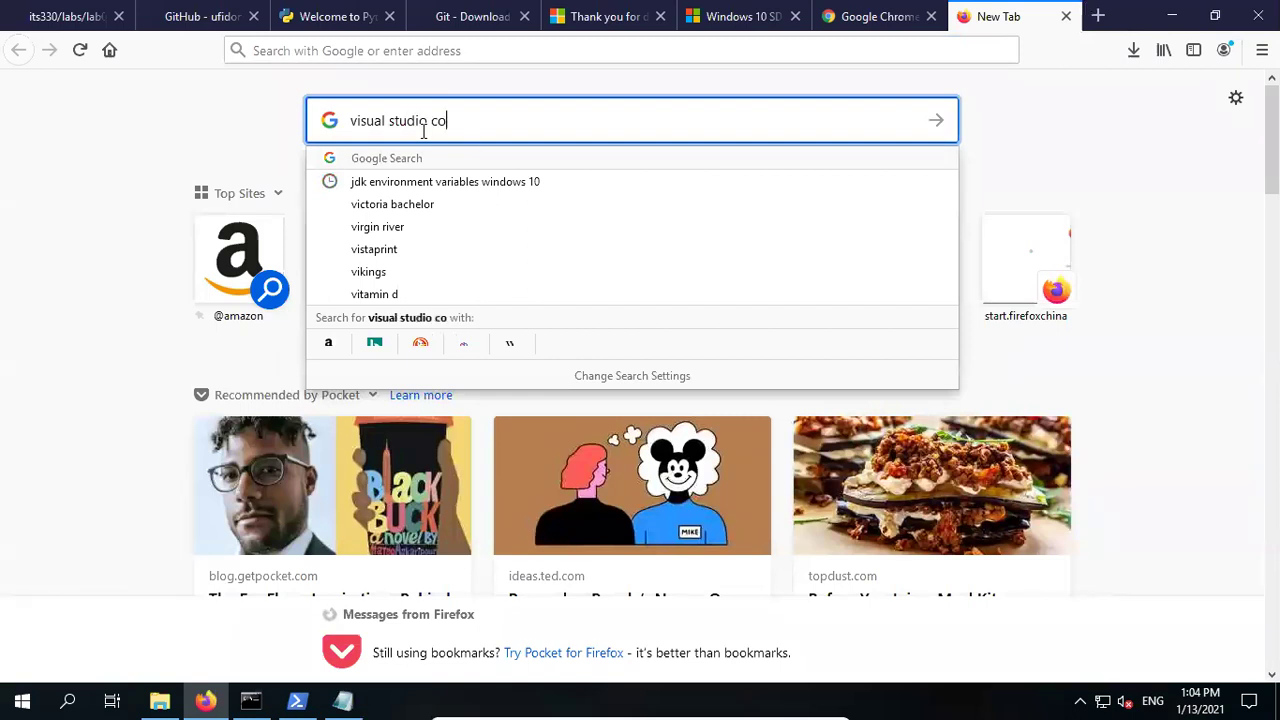
pyautogui.click(392, 160)
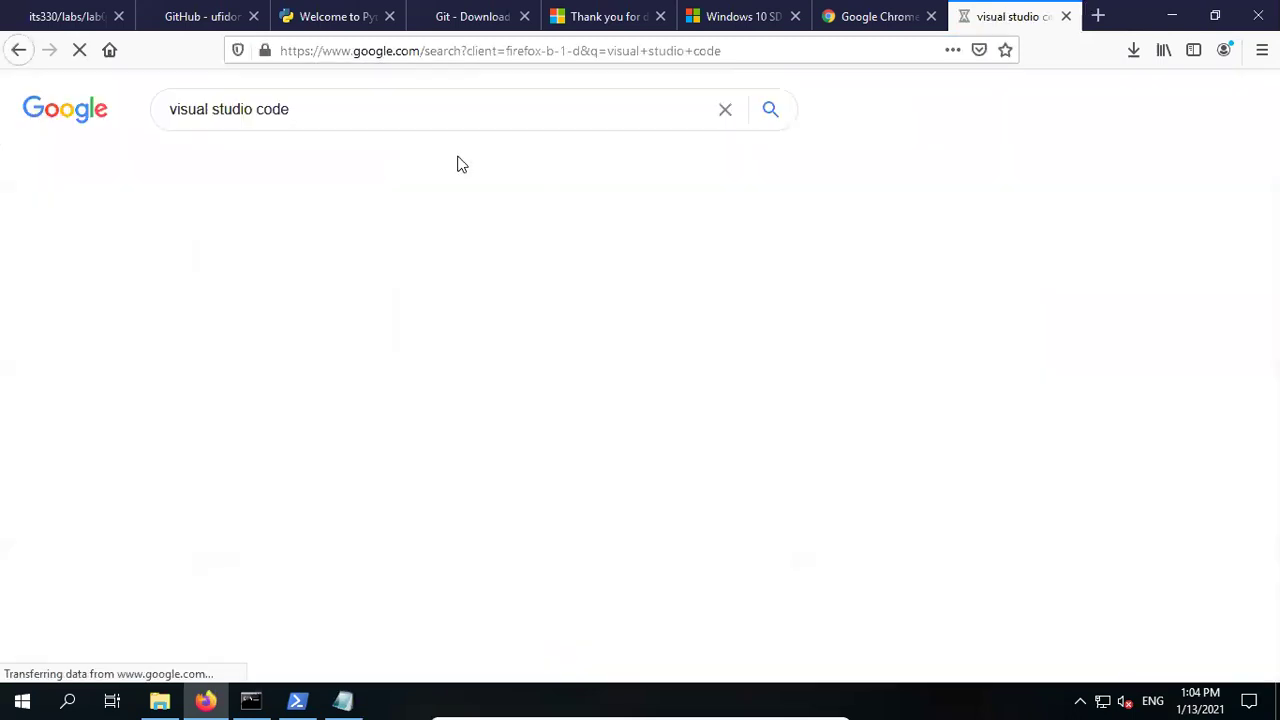
pyautogui.click(228, 355)
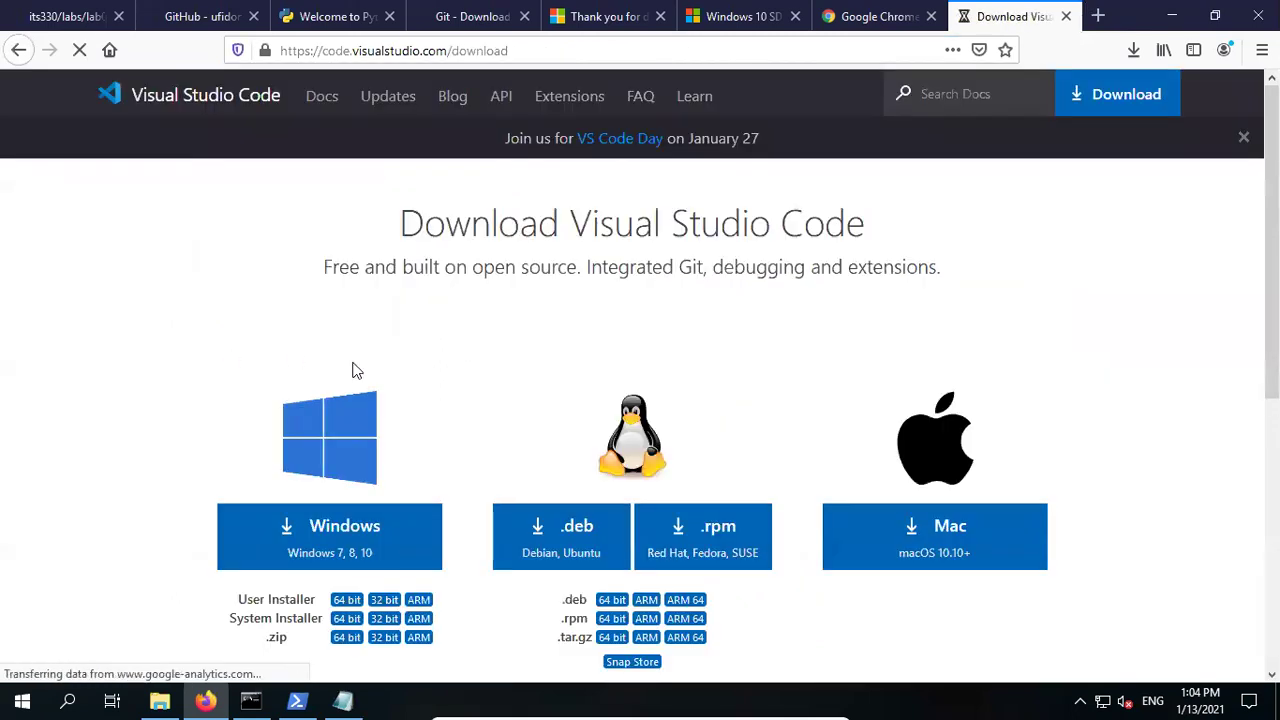
# - Download the 64-bit Windows System Installer of Visual Studio Code and save it in the its330 tools folder
pyautogui.scroll(-3, 366, 466)
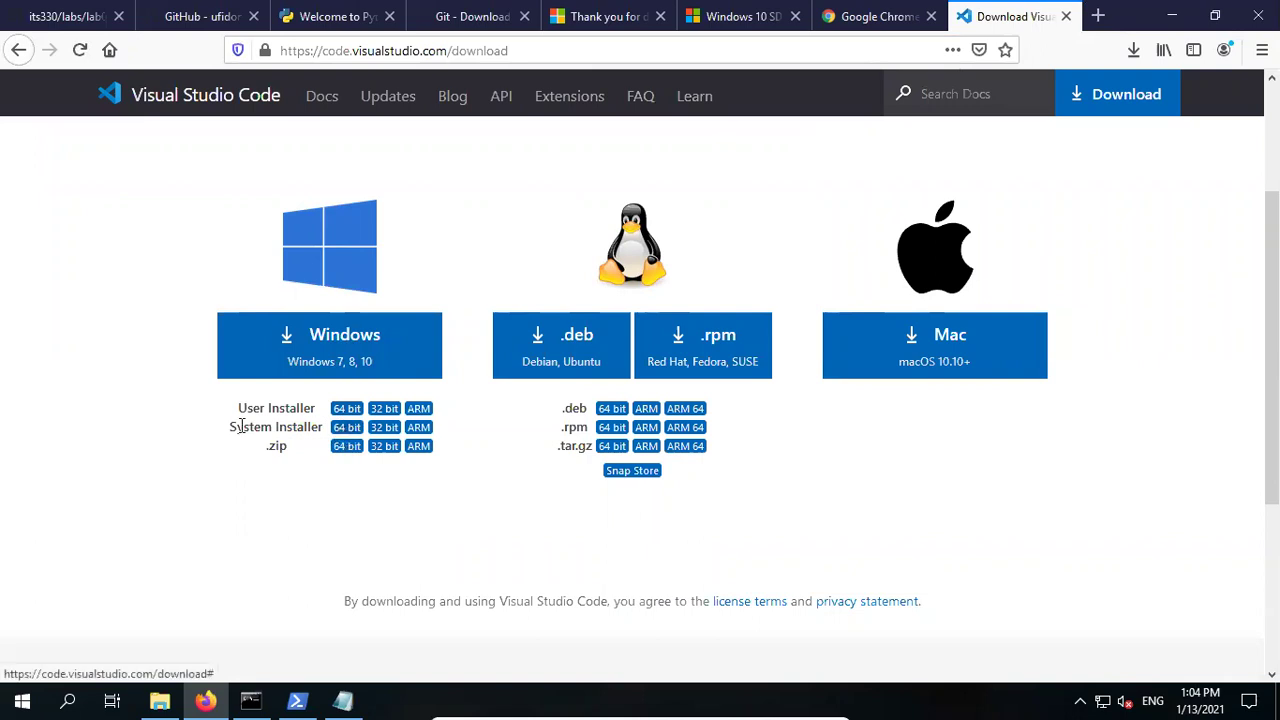
pyautogui.click(343, 430)
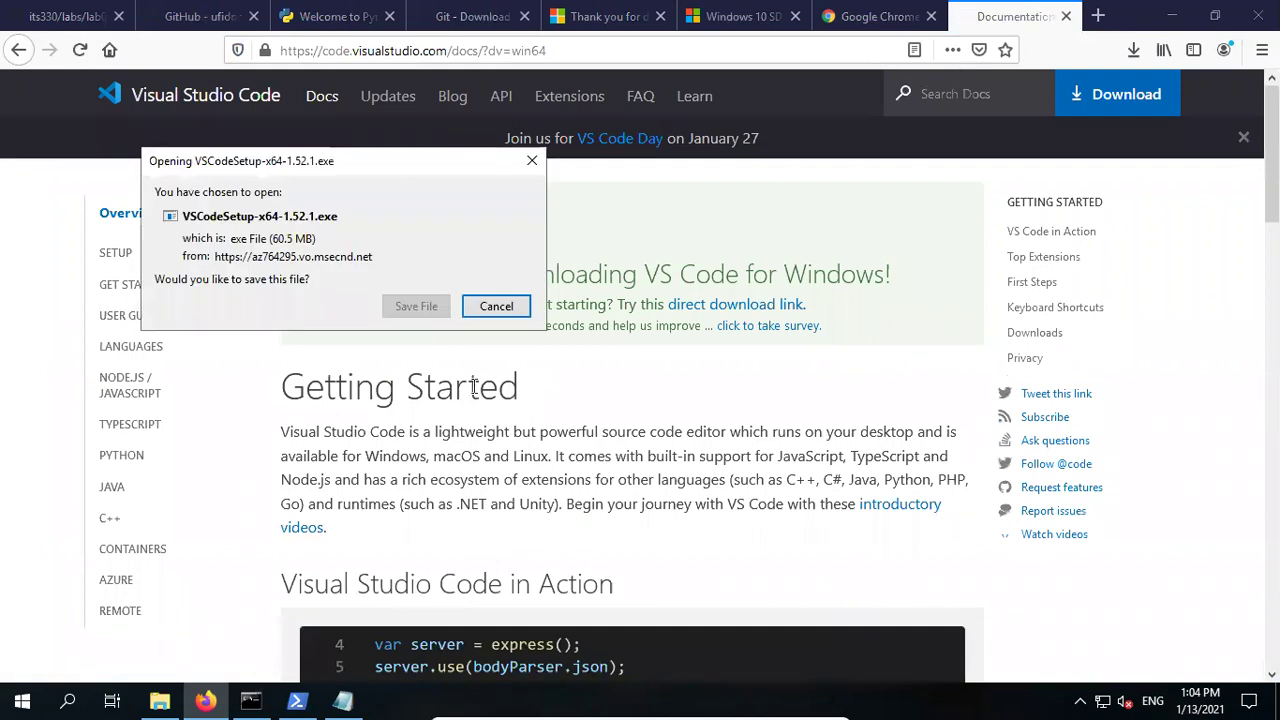
pyautogui.click(412, 307)
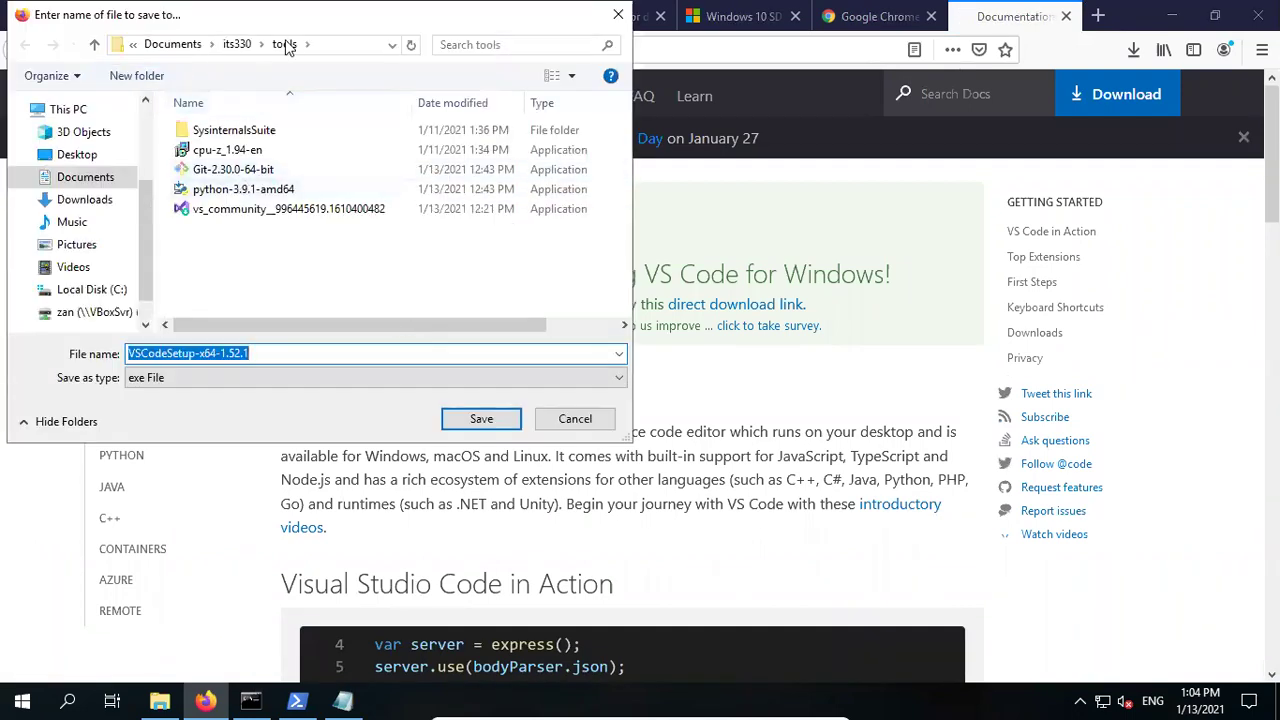
pyautogui.click(480, 420)
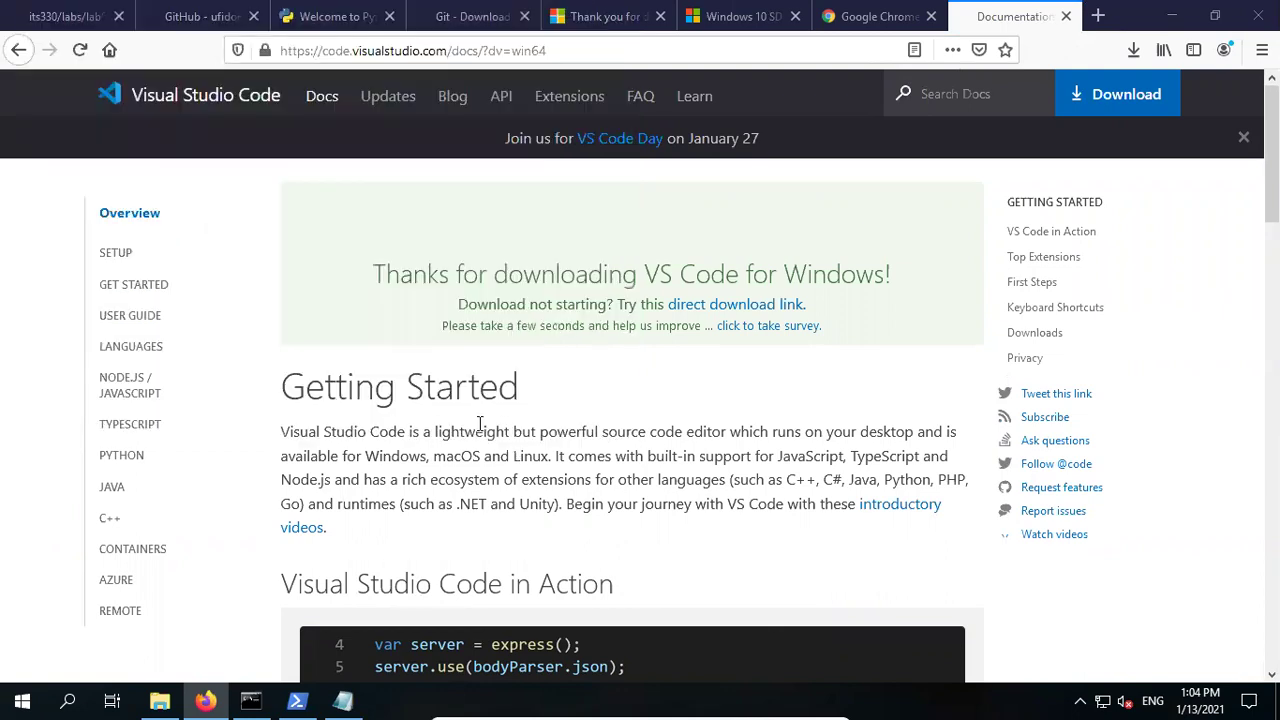
# - Run the downloaded VSCodeSetup-x64-1.52.1.exe, accept the license agreement, and keep the default destination and Start Menu folder
pyautogui.click(1134, 47)
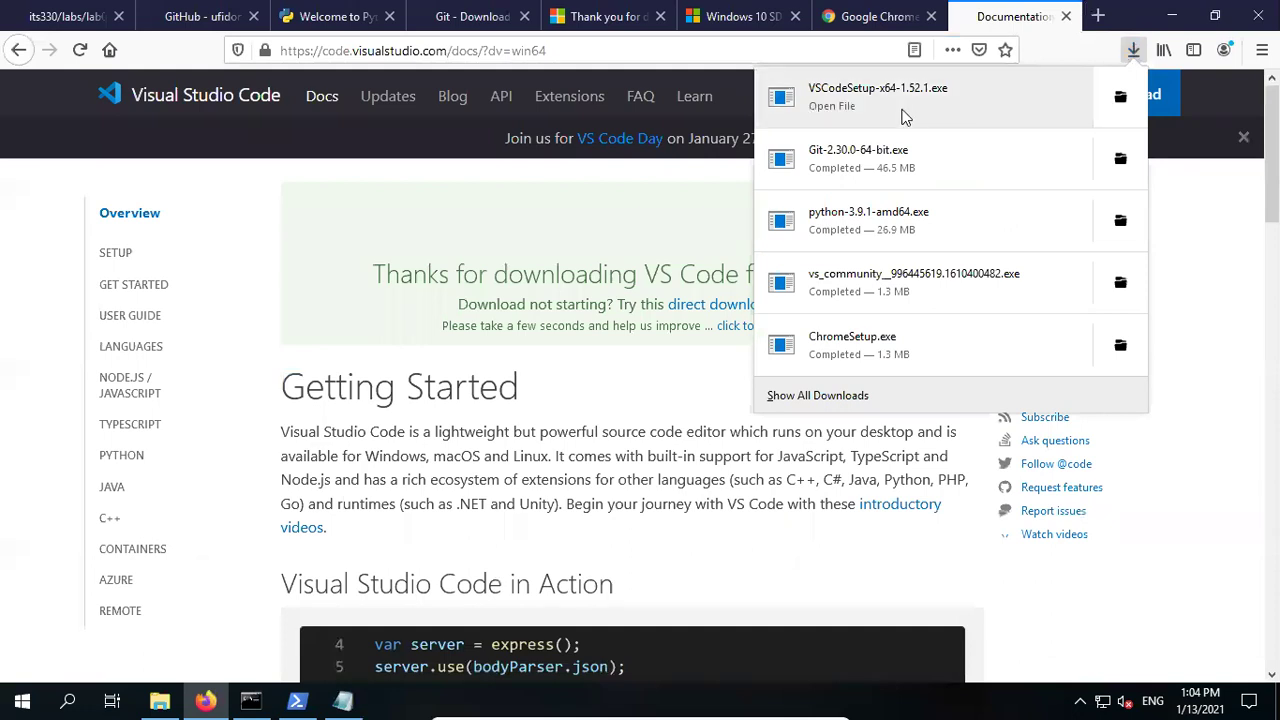
pyautogui.click(819, 101)
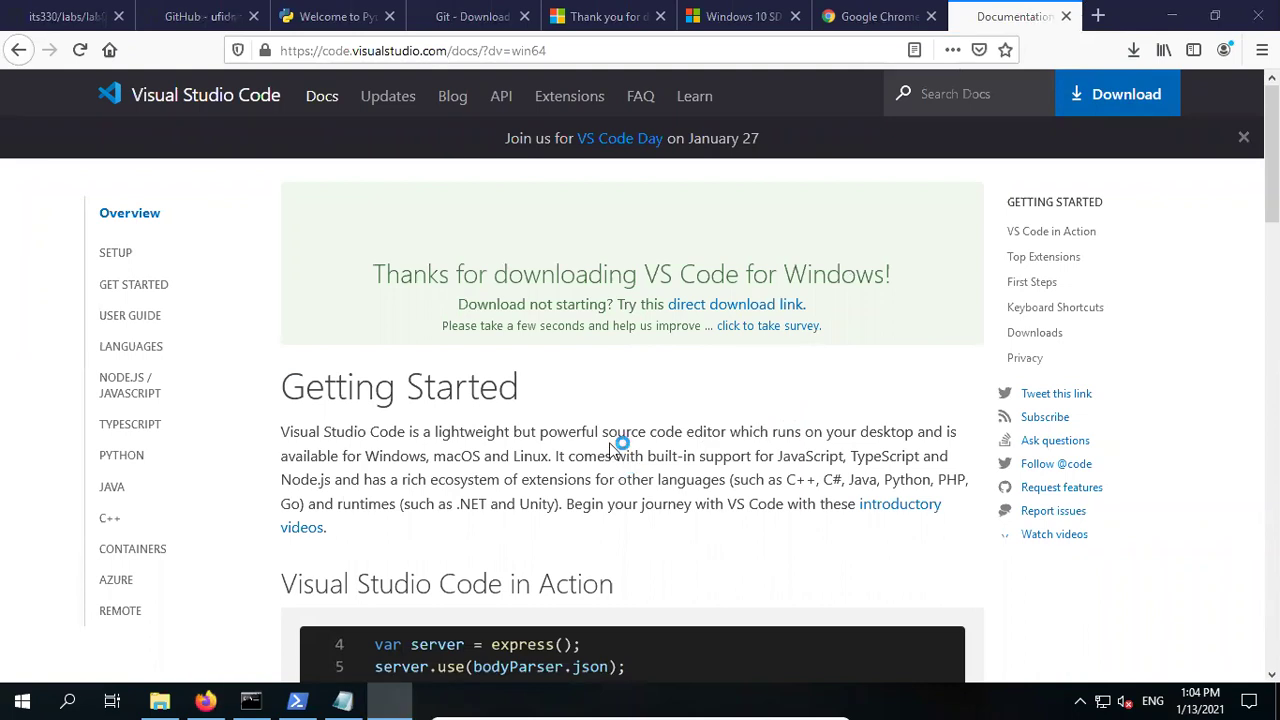
pyautogui.click(405, 477)
pyautogui.click(787, 532)
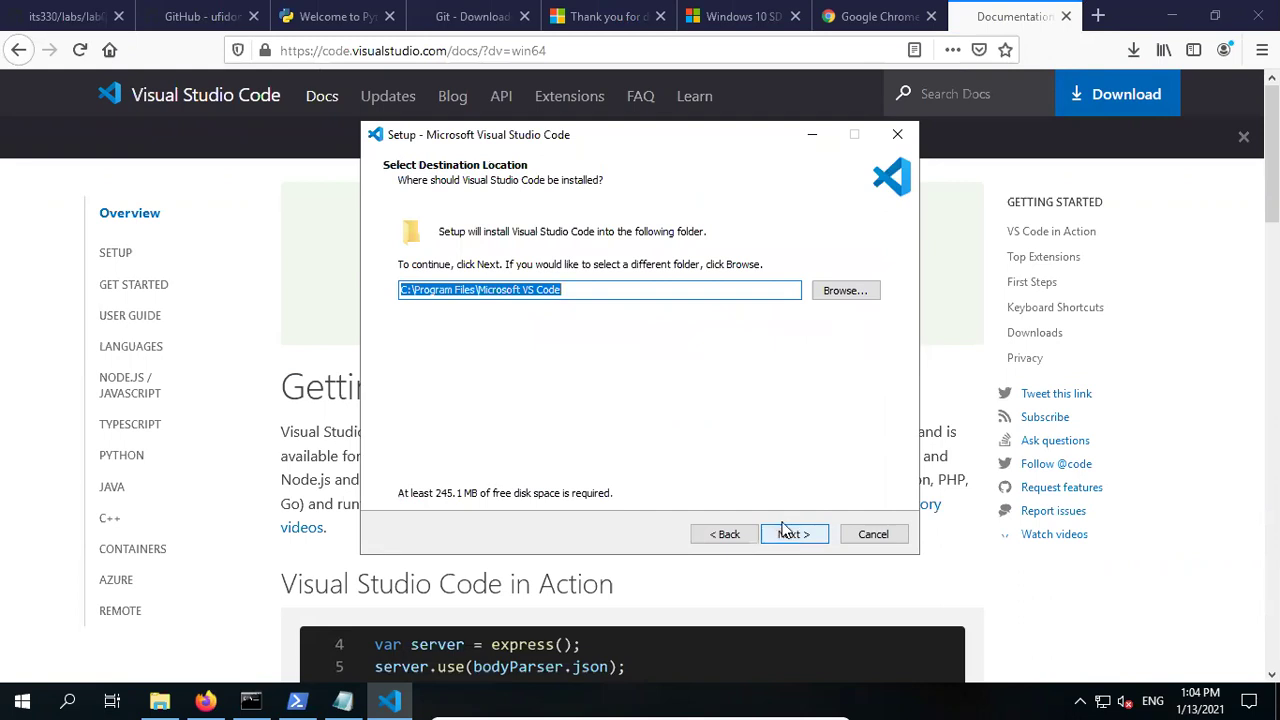
pyautogui.click(799, 537)
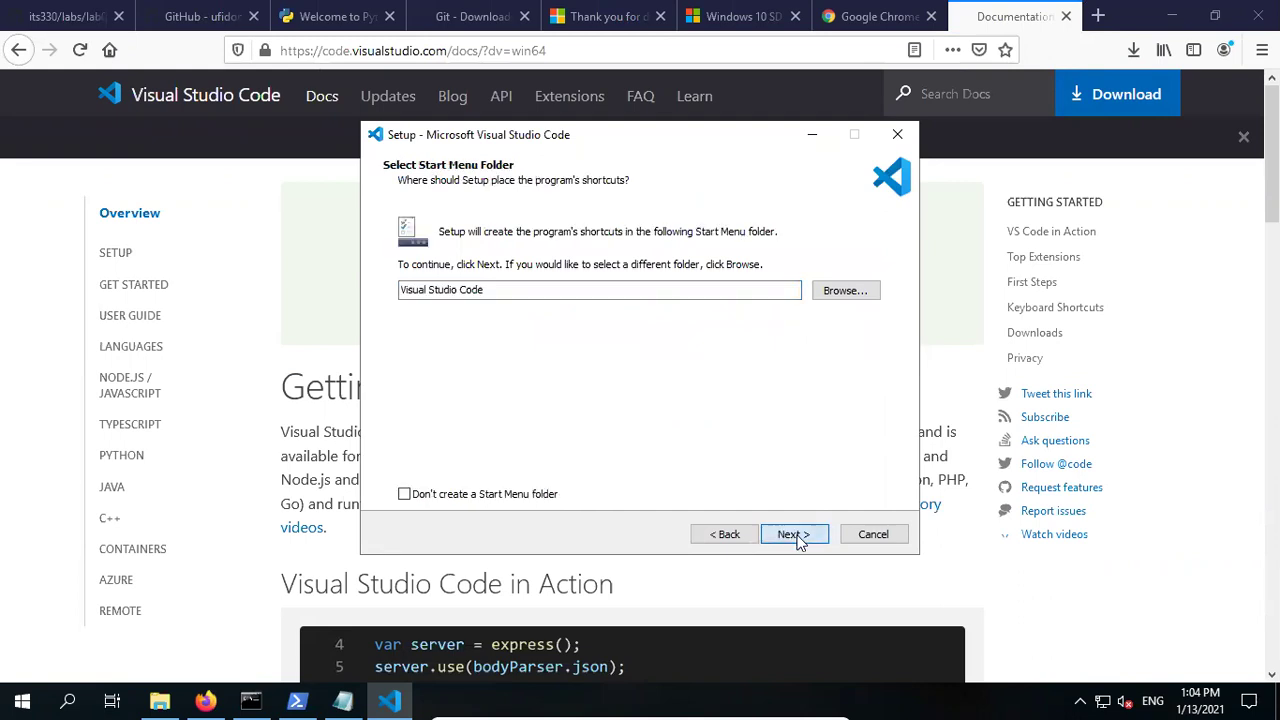
pyautogui.click(793, 535)
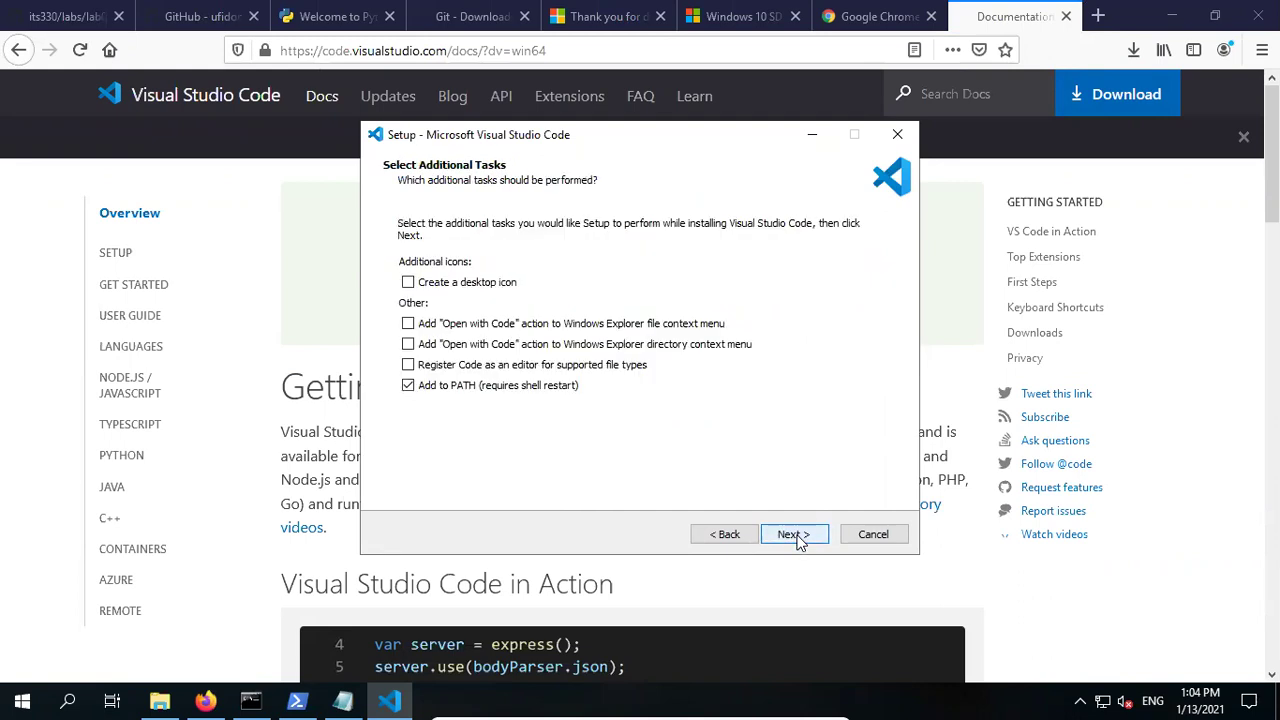
# - Enable both "Open with Code" actions and registration as editor for supported file types, then install Visual Studio Code and finish setup
pyautogui.click(796, 537)
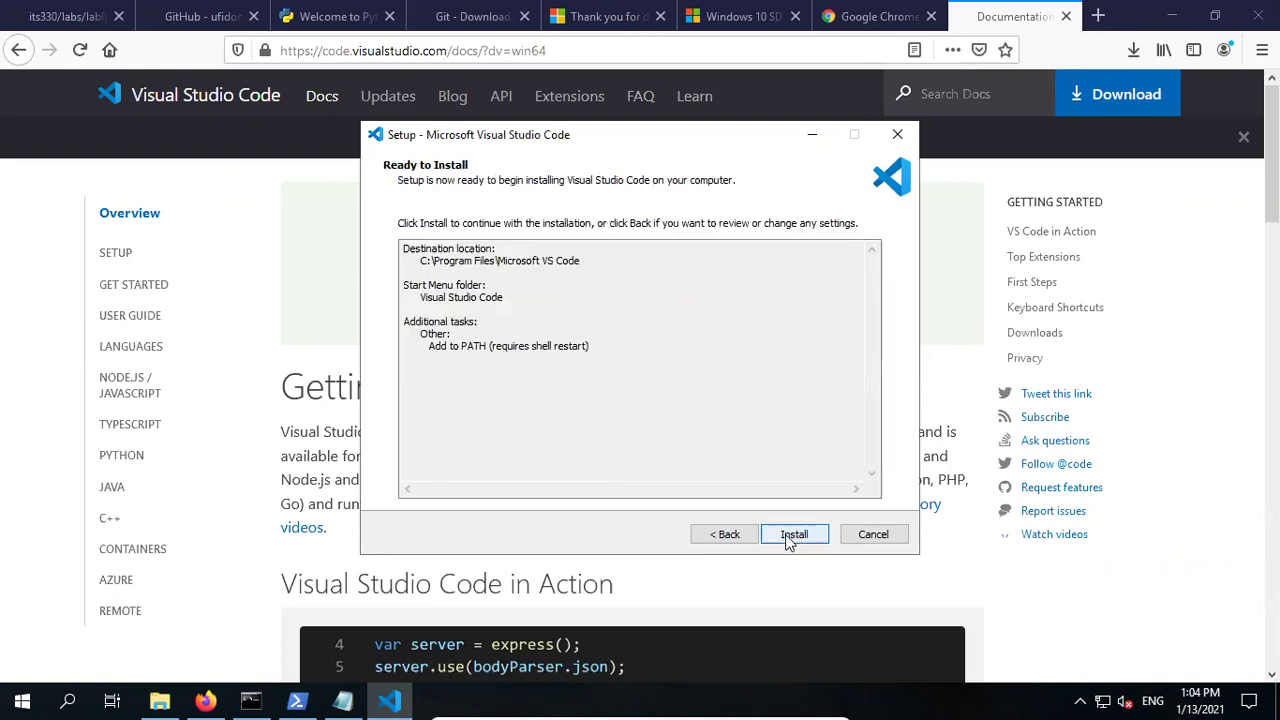
pyautogui.click(724, 533)
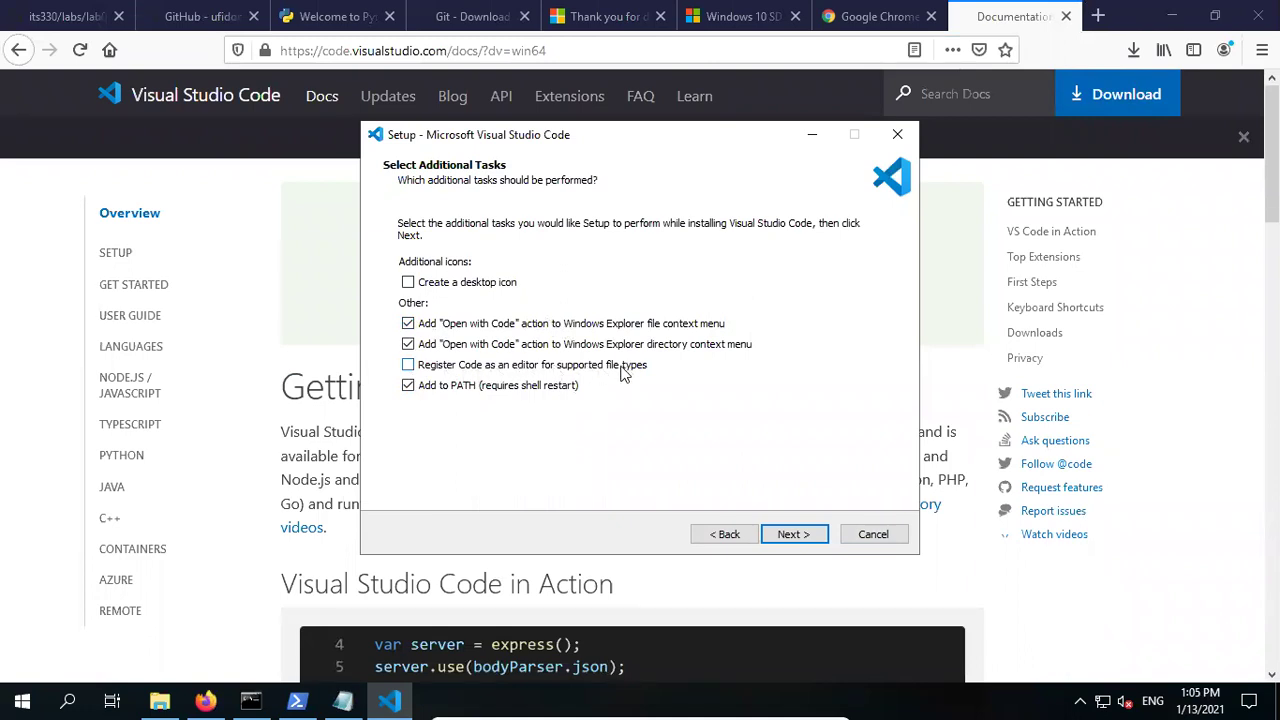
pyautogui.click(408, 366)
pyautogui.click(791, 534)
pyautogui.click(789, 536)
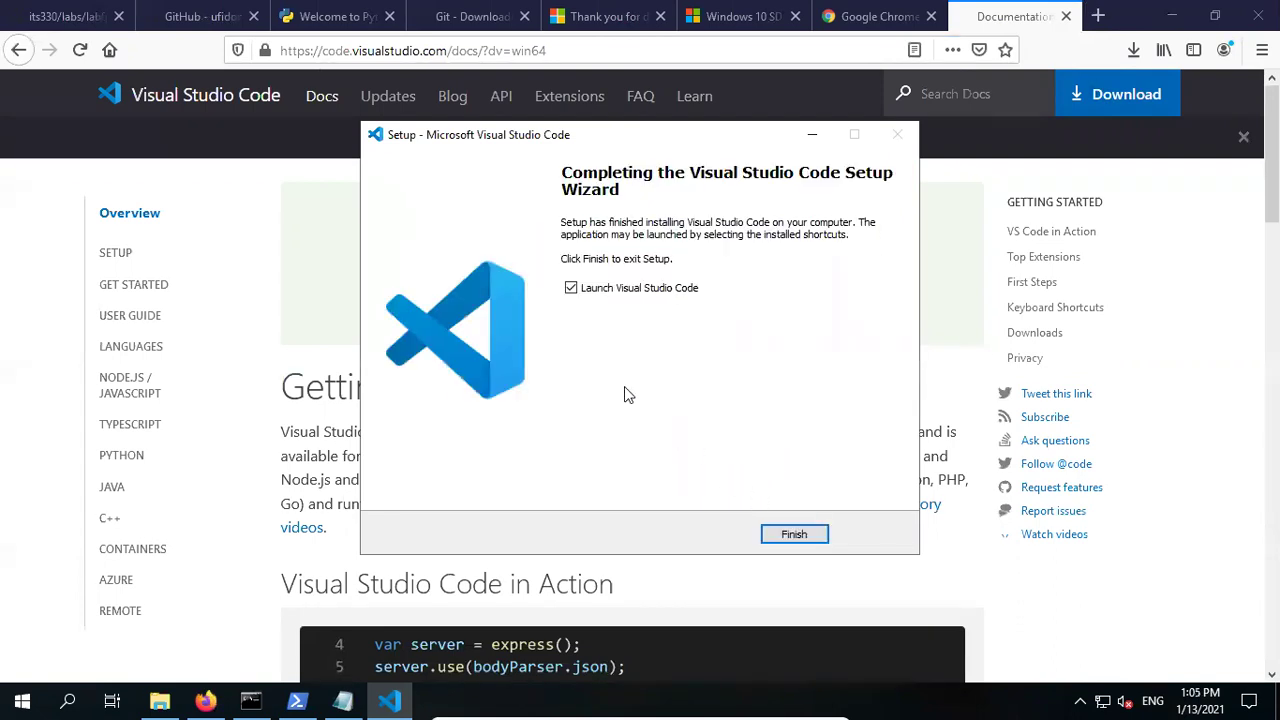
pyautogui.click(792, 540)
# - Open TCPServer.cs from the csharp folder in Visual Studio Code instead of Notepad and install the recommended C# extension
pyautogui.click(1171, 16)
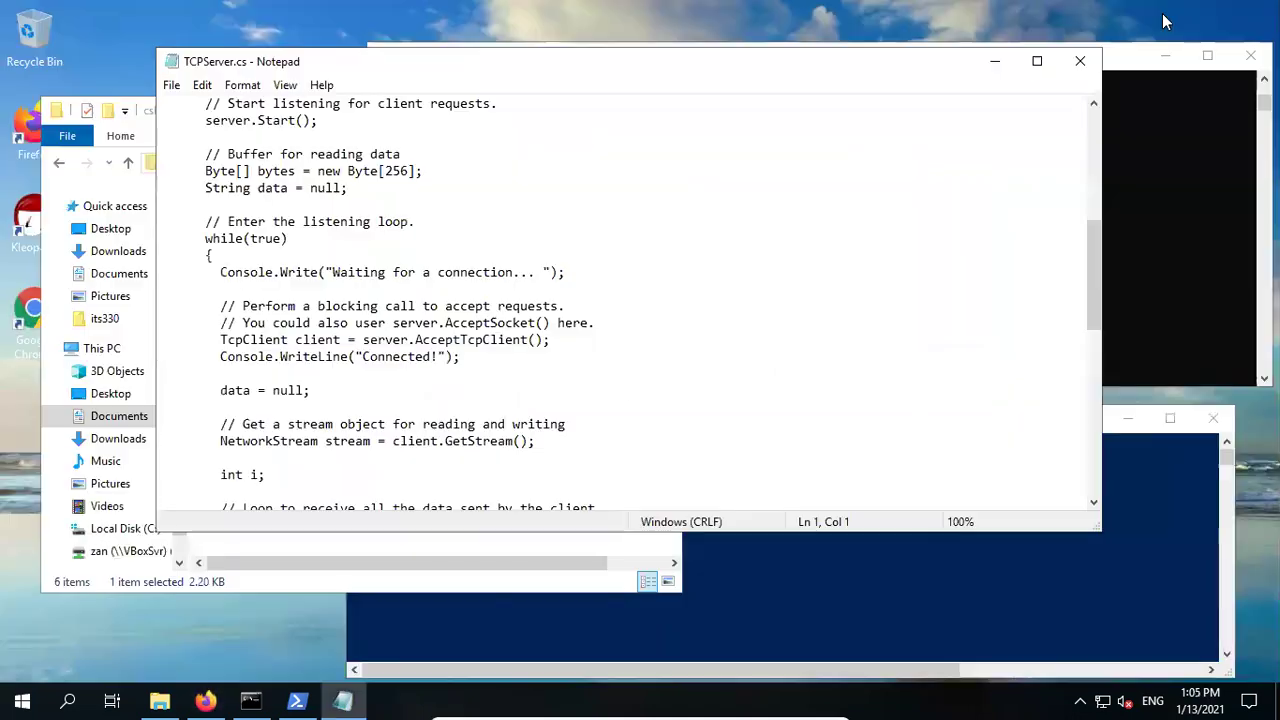
pyautogui.click(1080, 61)
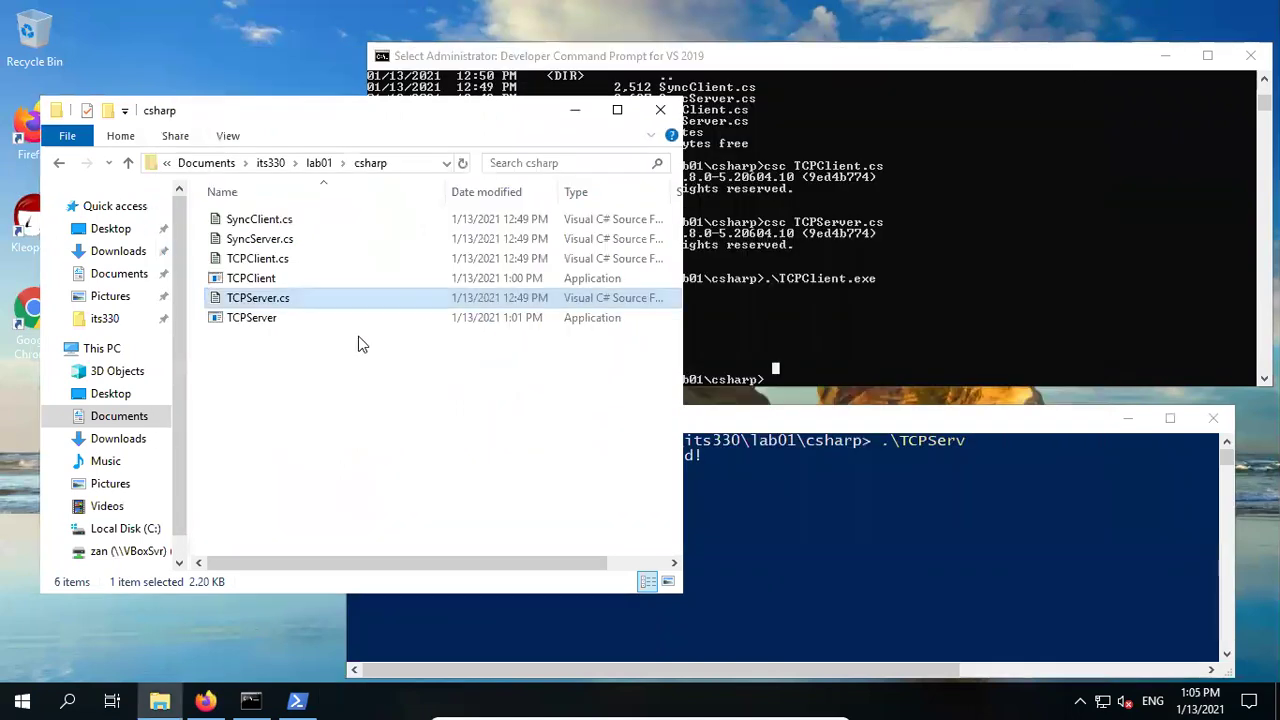
pyautogui.rightClick(241, 297)
pyautogui.moveTo(339, 335)
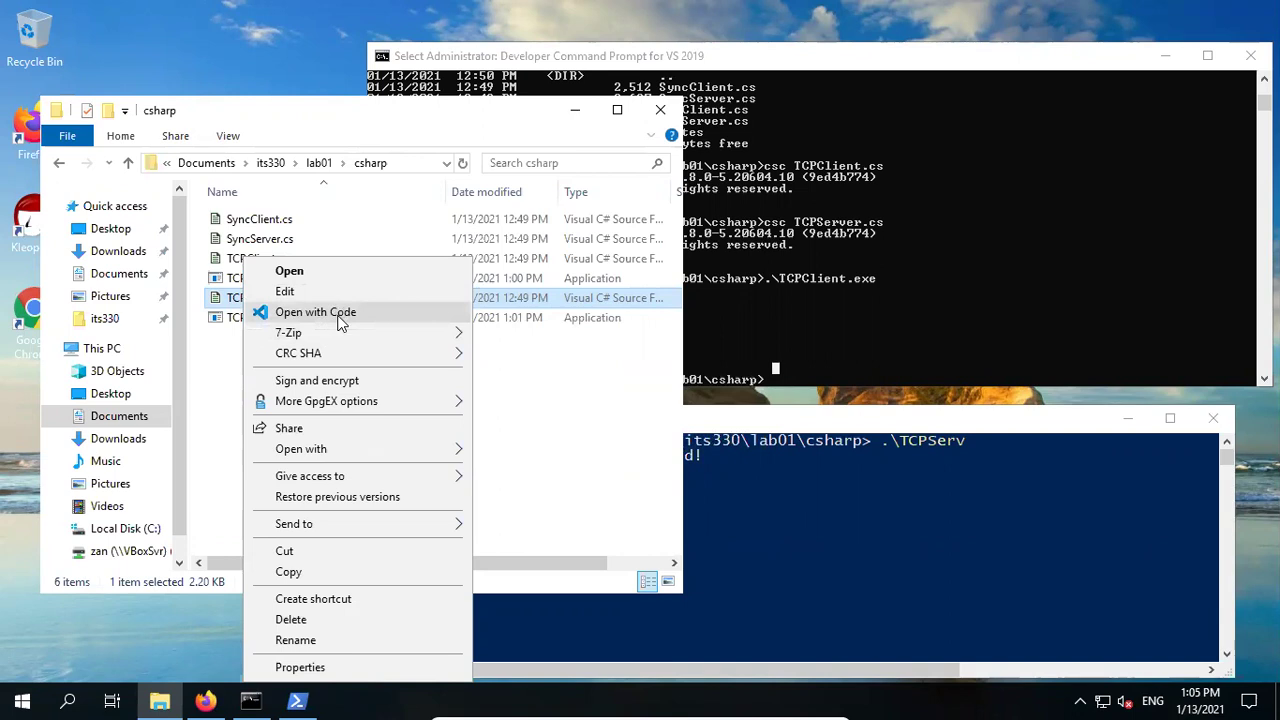
pyautogui.click(340, 315)
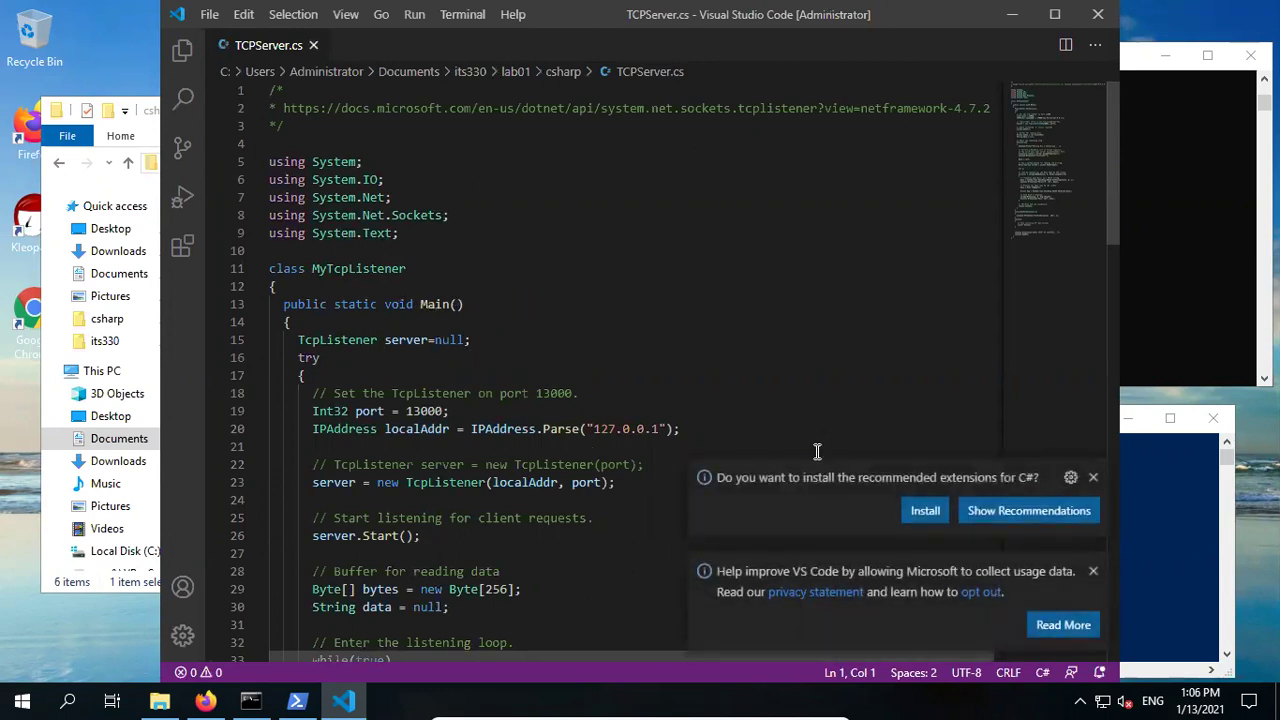
pyautogui.click(924, 512)
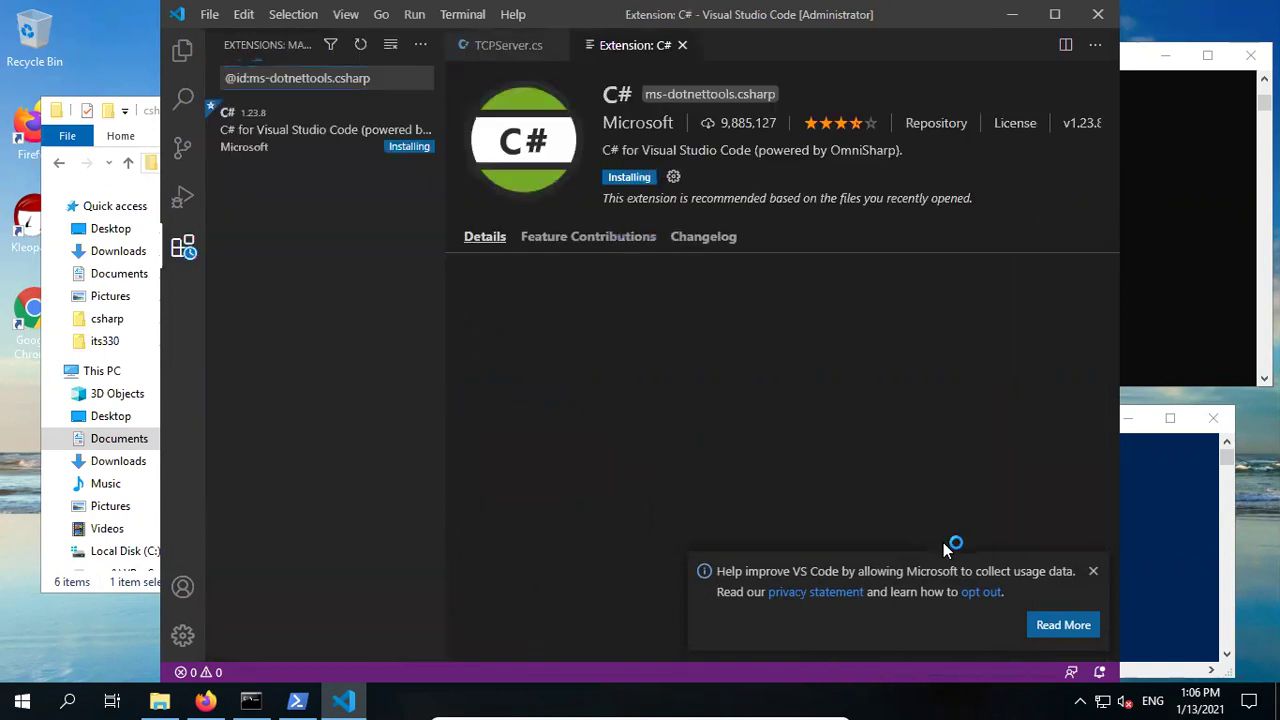
# - Dismiss the usage-data notice, close the C# extension page and the output panel, and hide the side bar to leave only TCPServer.cs showing
pyautogui.click(1094, 572)
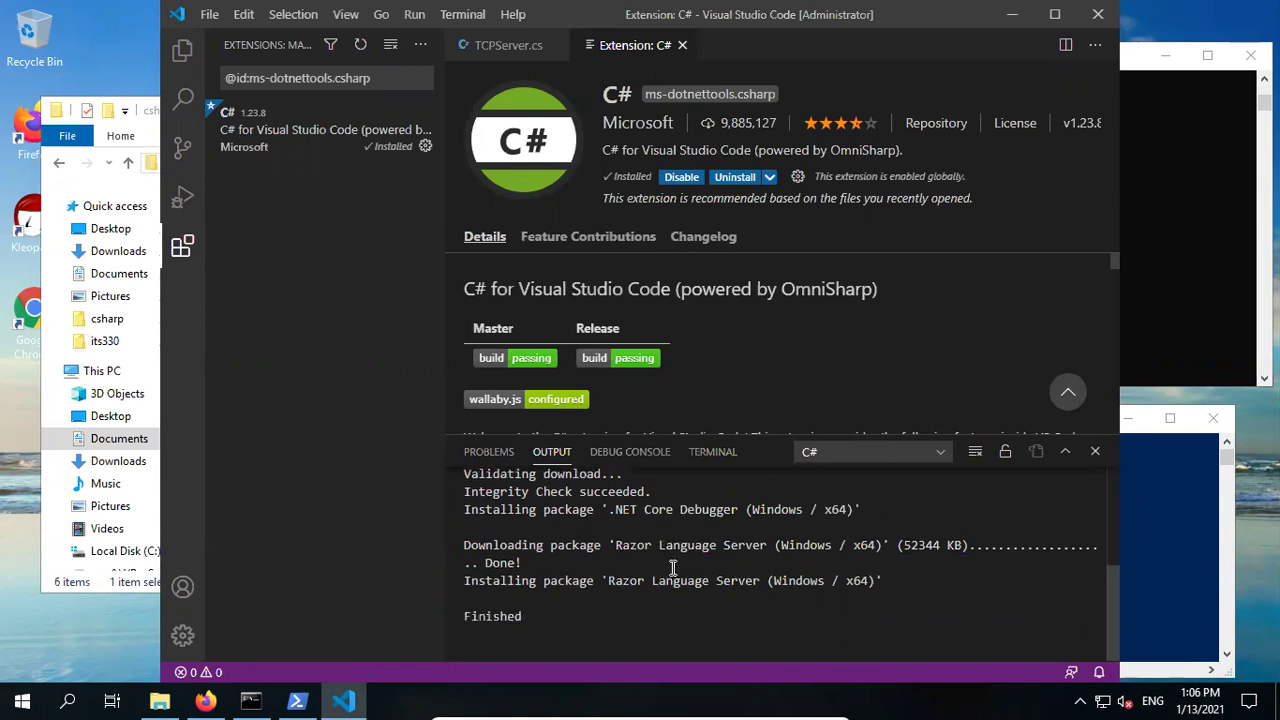
pyautogui.click(680, 46)
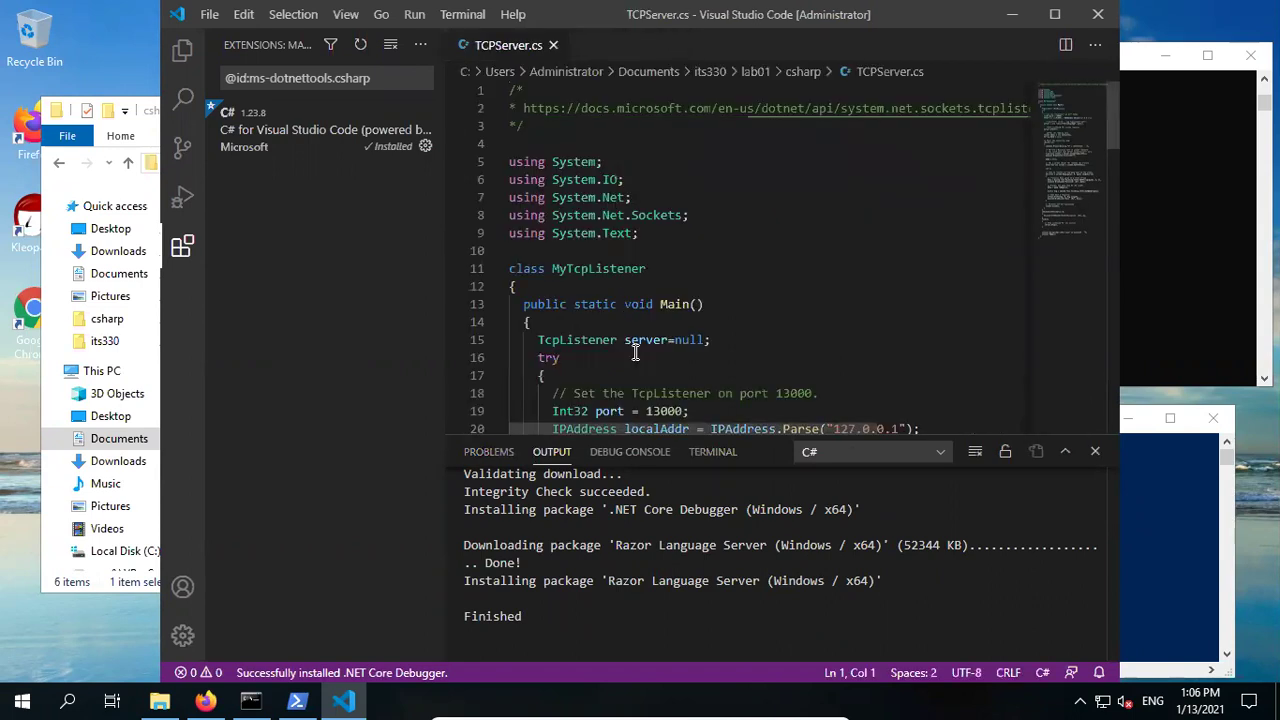
pyautogui.click(1093, 452)
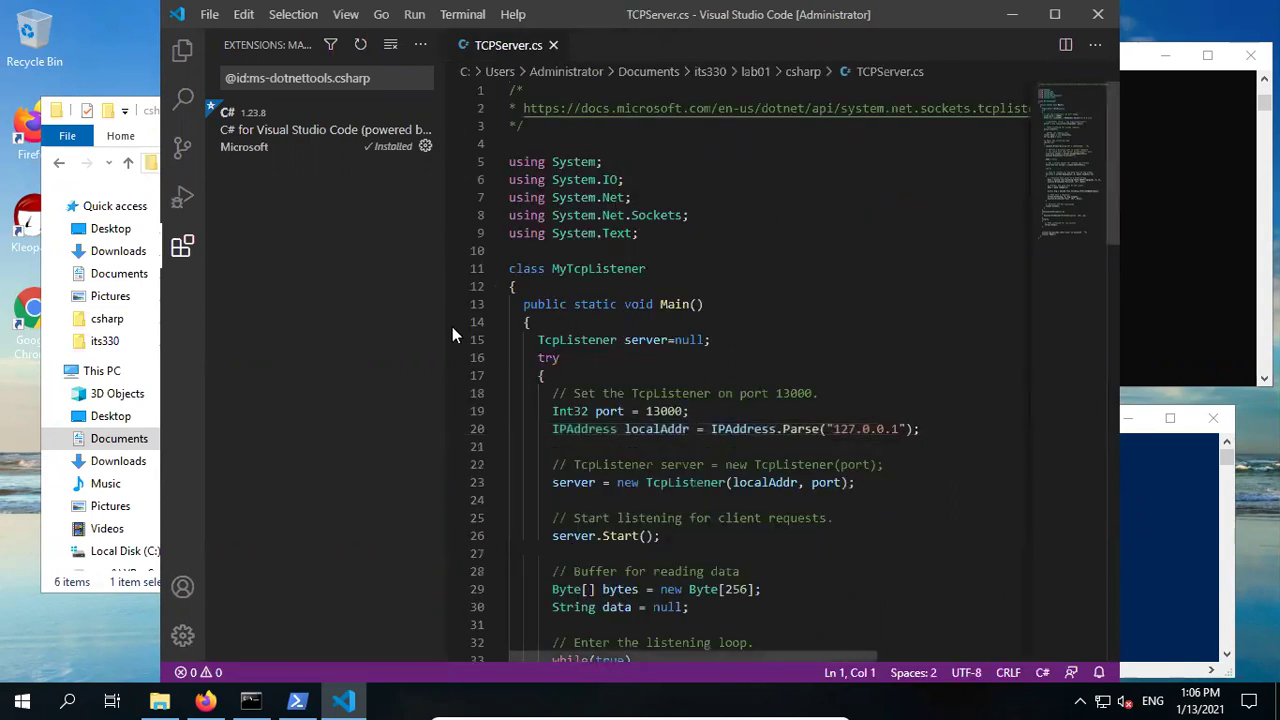
pyautogui.click(182, 49)
pyautogui.click(800, 245)
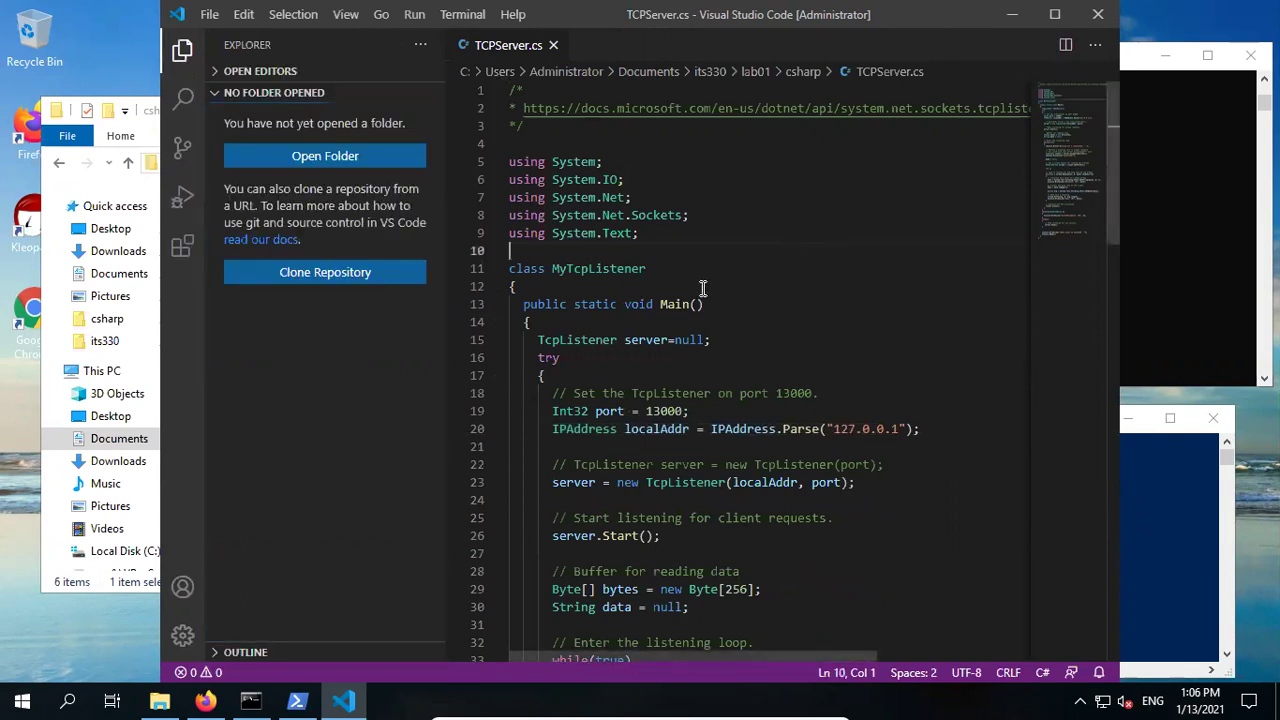
pyautogui.click(183, 52)
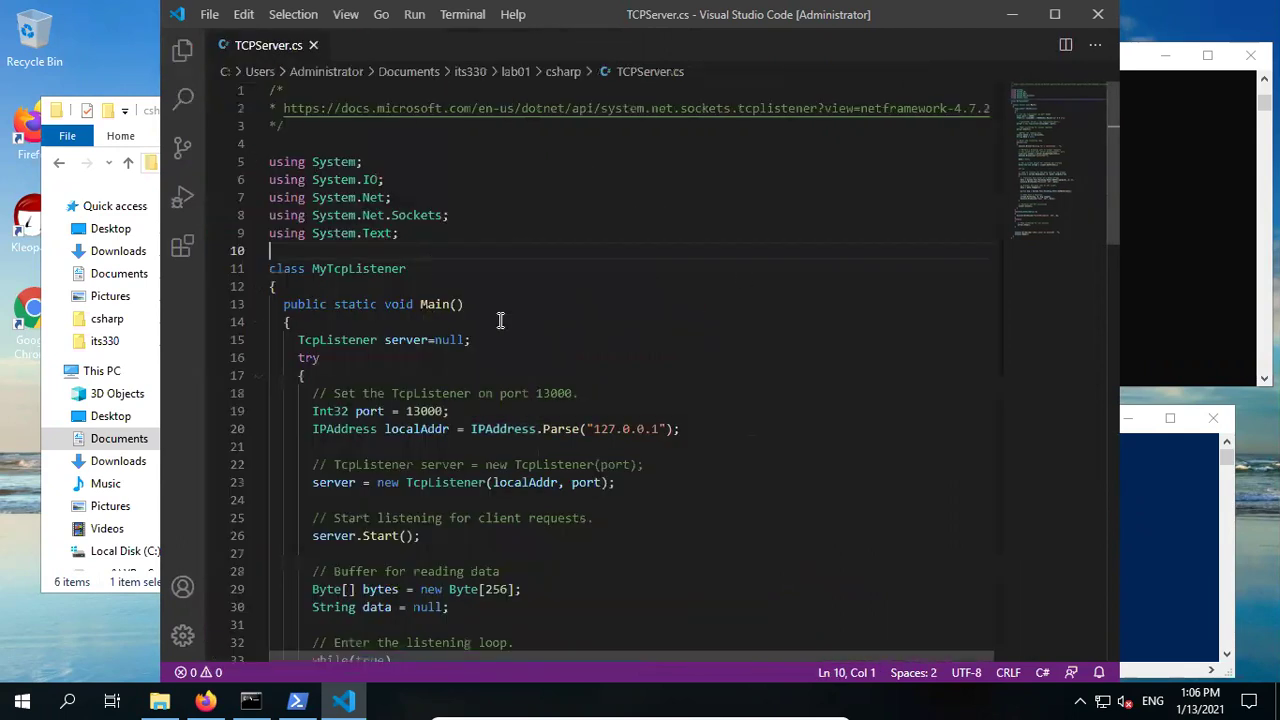
# - Read through TCPServer.cs from the listener setup and receive loop down to the exception handling and shutdown code
pyautogui.scroll(-2, 505, 350)
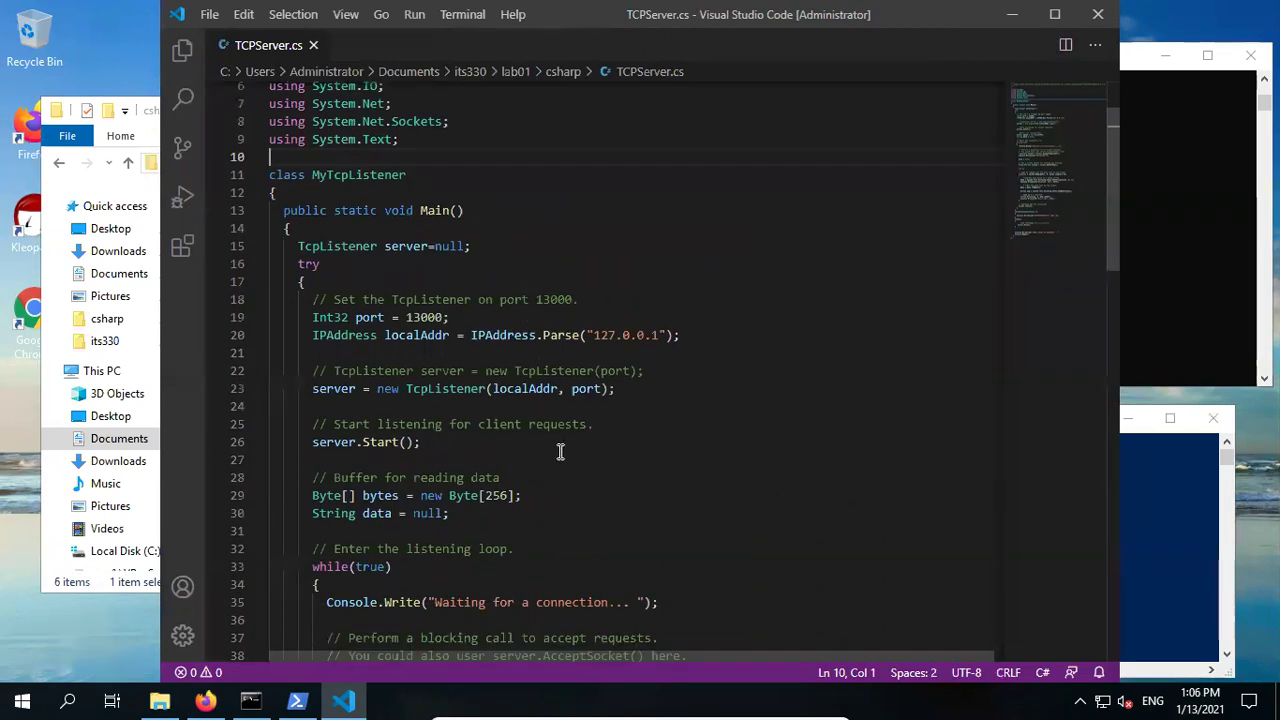
pyautogui.scroll(-5, 560, 449)
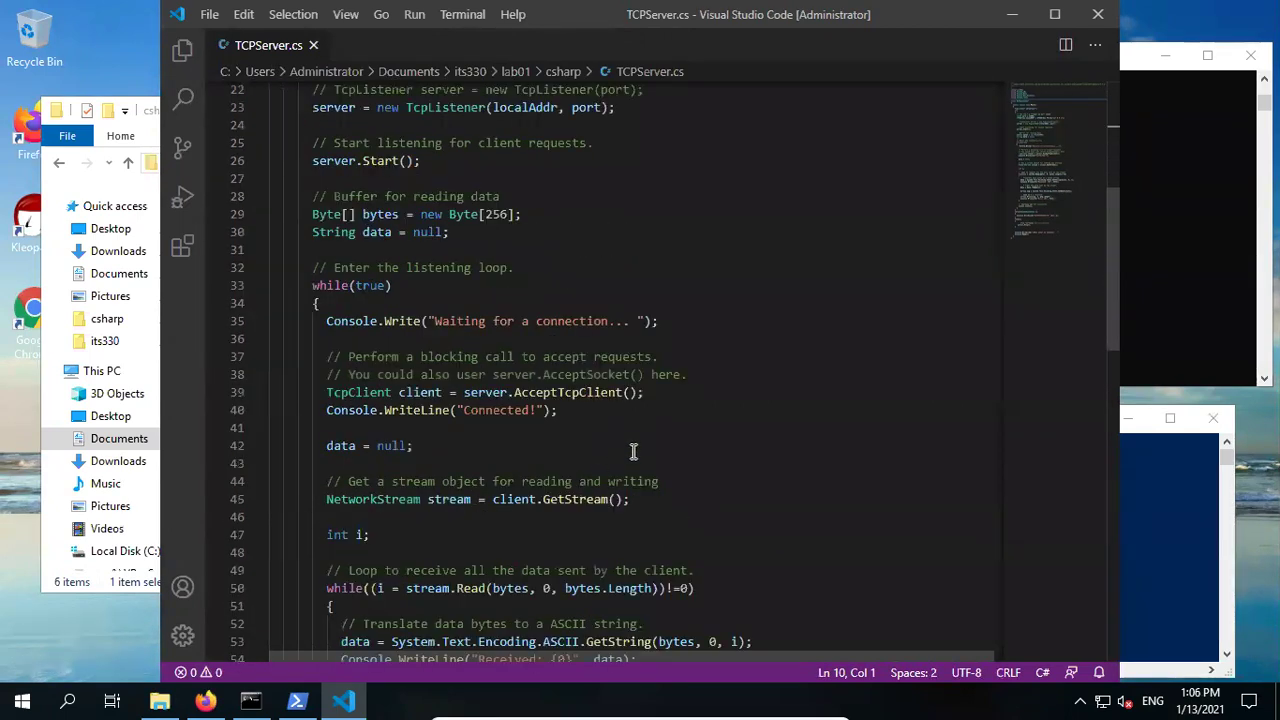
pyautogui.scroll(-2, 645, 448)
pyautogui.scroll(-7, 654, 446)
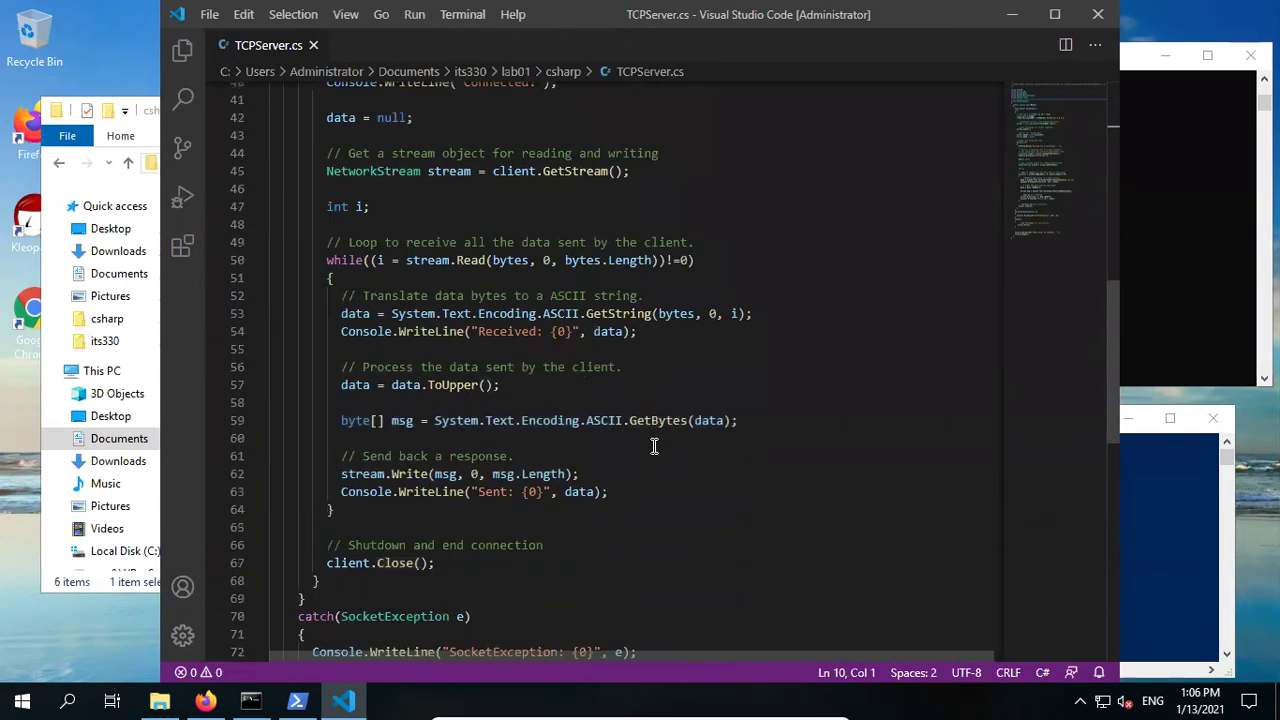
pyautogui.scroll(-4, 654, 446)
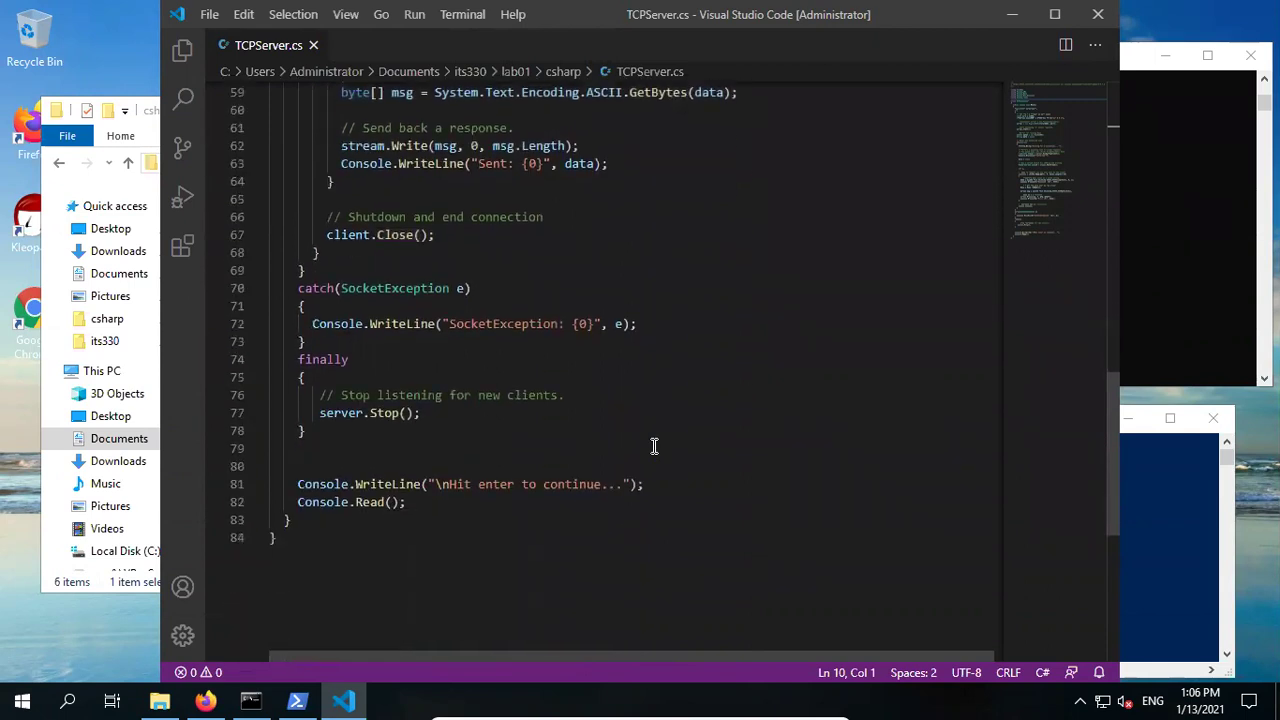
pyautogui.scroll(2, 438, 400)
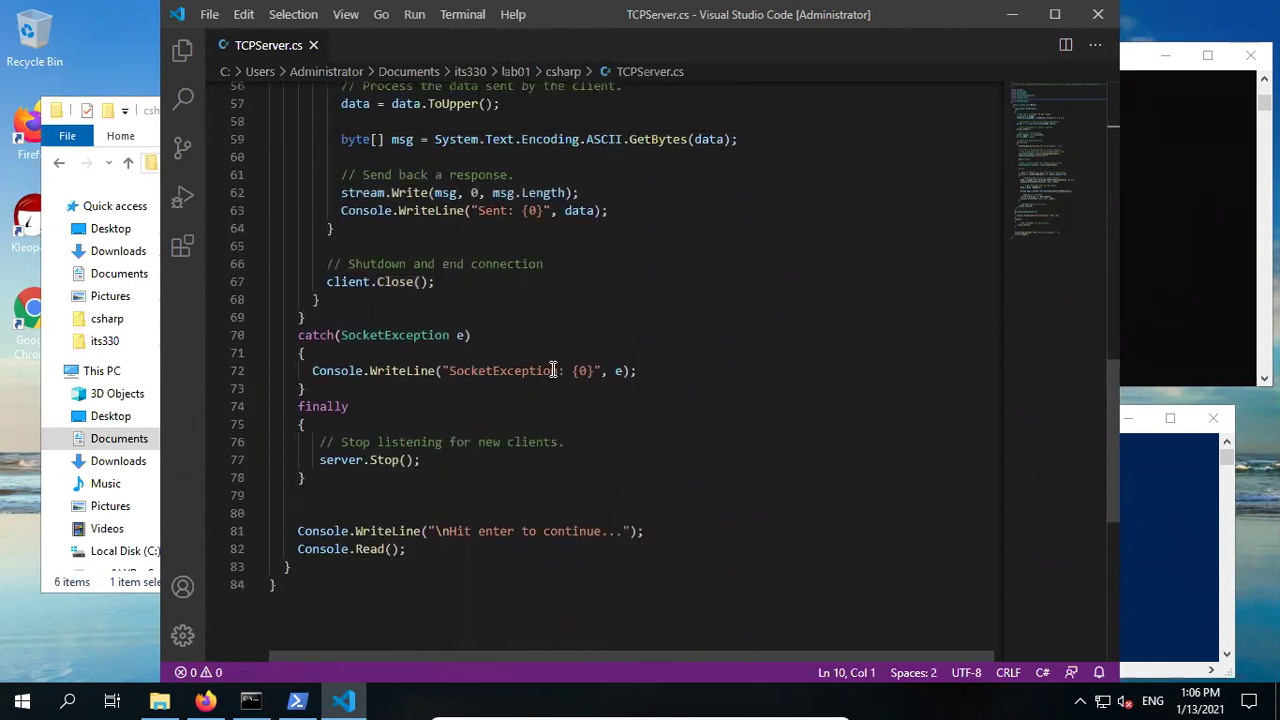
pyautogui.scroll(3, 553, 370)
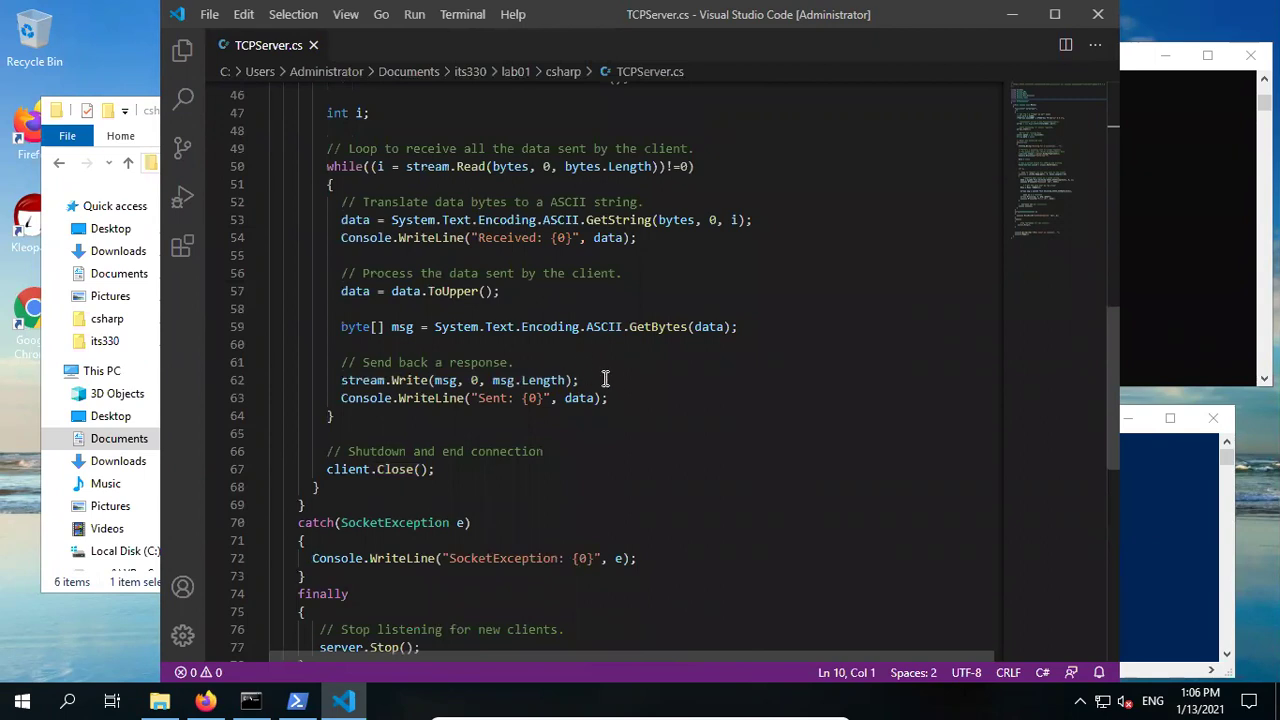
pyautogui.scroll(-3, 605, 379)
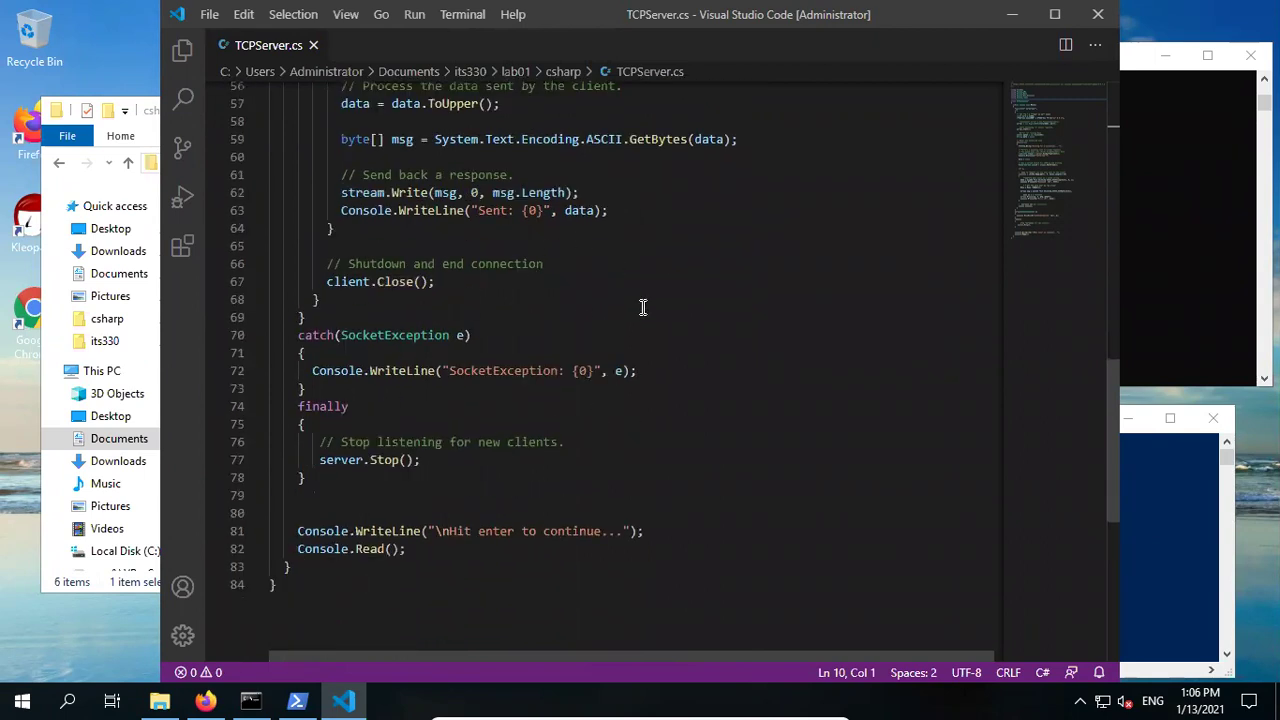
# - Highlight the data = data.ToUpper(); statement in the receive loop to examine how the client's data is processed
pyautogui.scroll(5, 643, 307)
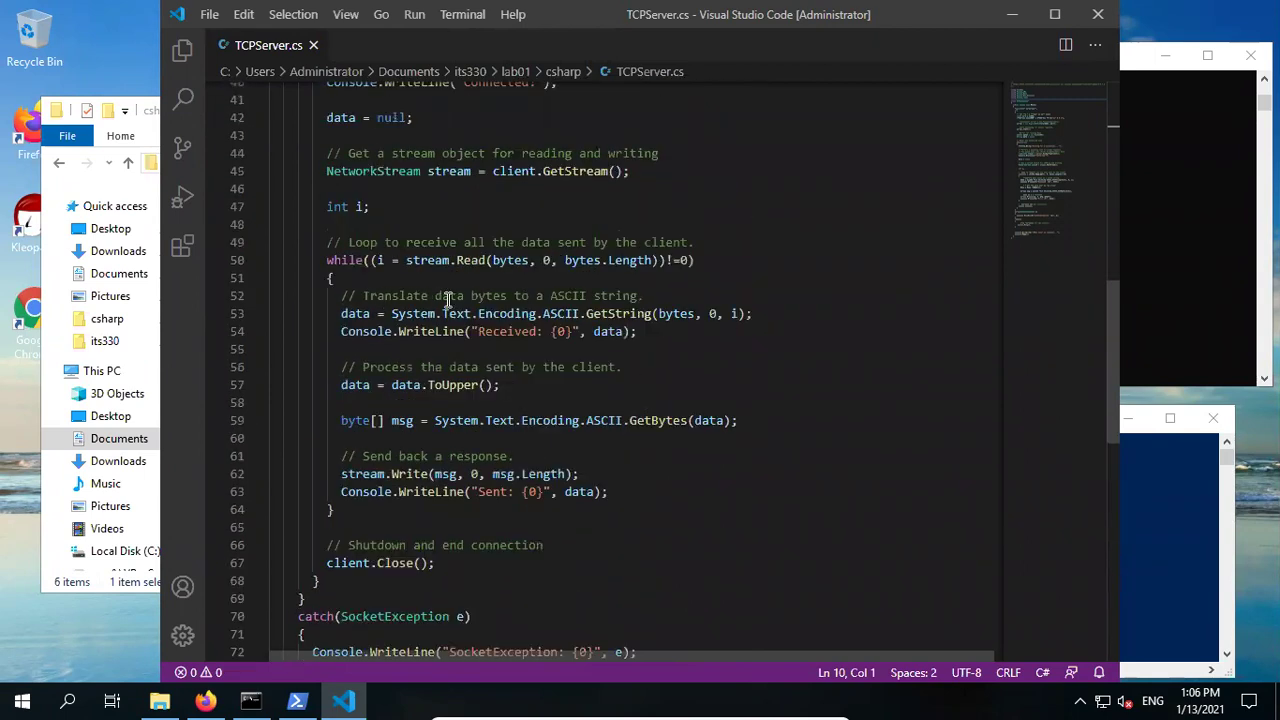
pyautogui.scroll(1, 453, 300)
pyautogui.moveTo(341, 432); pyautogui.dragTo(484, 432)
pyautogui.moveTo(497, 432); pyautogui.dragTo(505, 432)
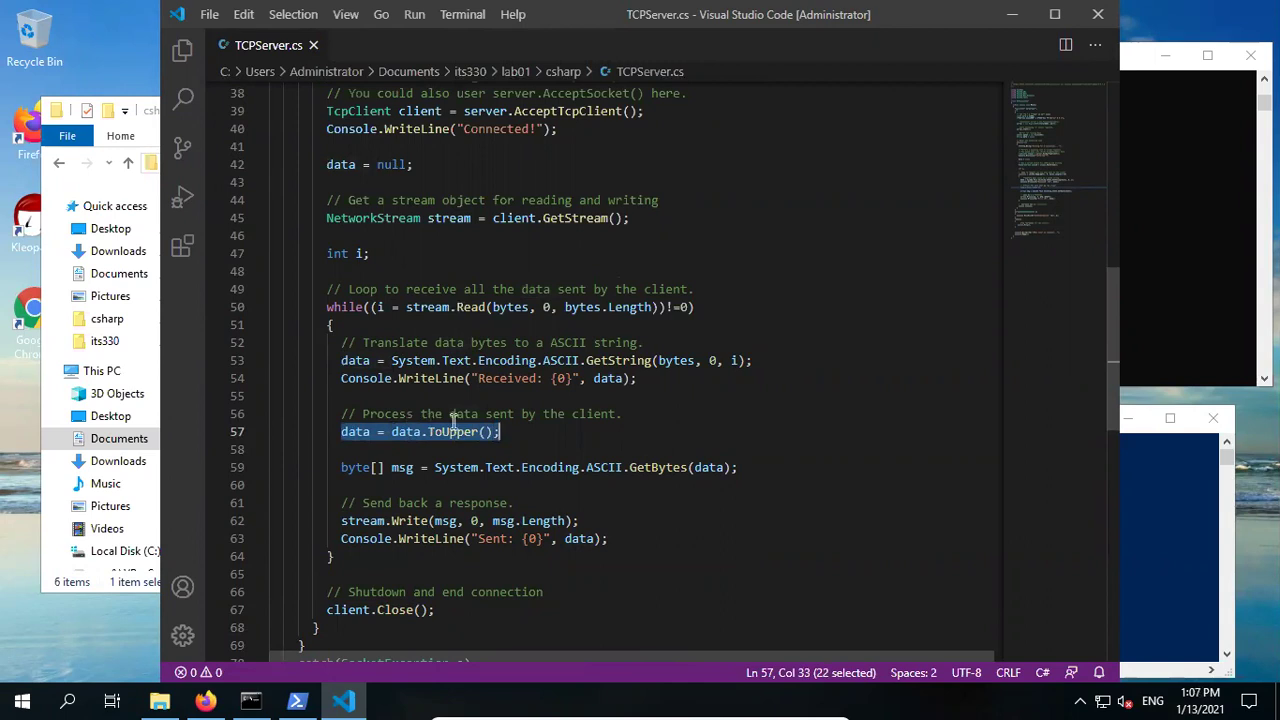
pyautogui.click(551, 414)
pyautogui.click(503, 435)
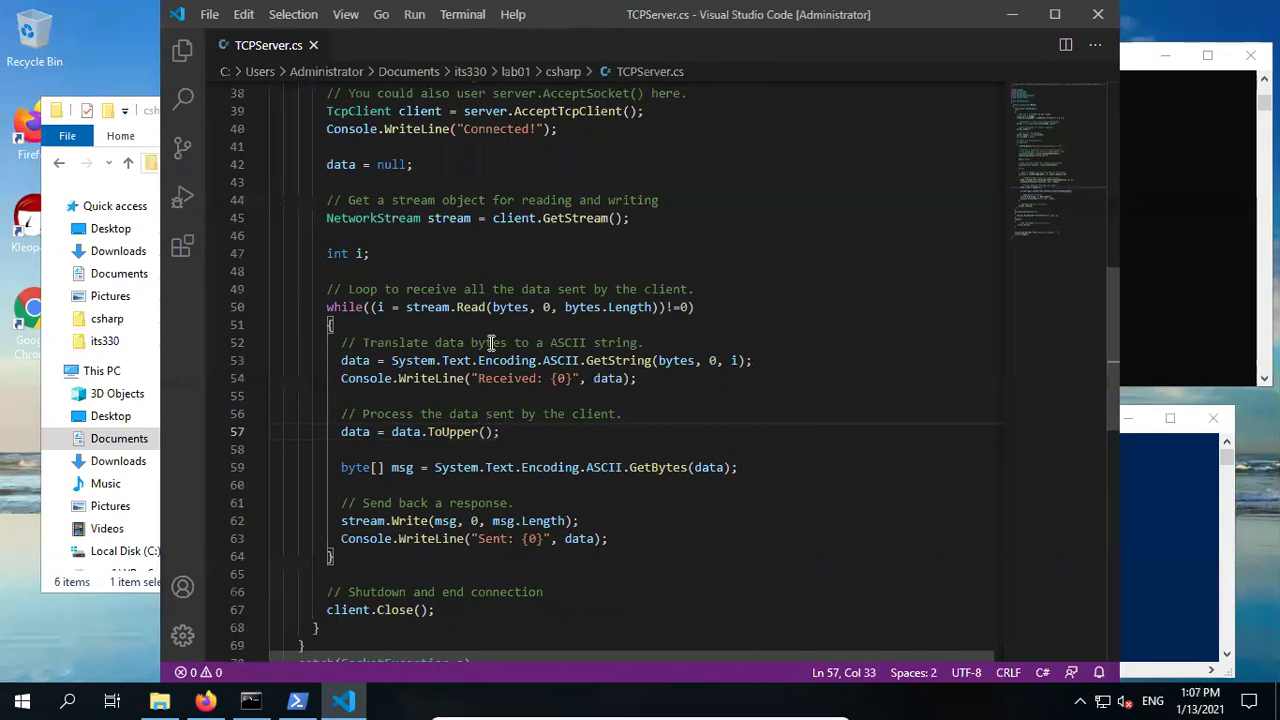
# - Close Visual Studio Code and stop the running TCPServer program in the PowerShell window
pyautogui.click(1097, 15)
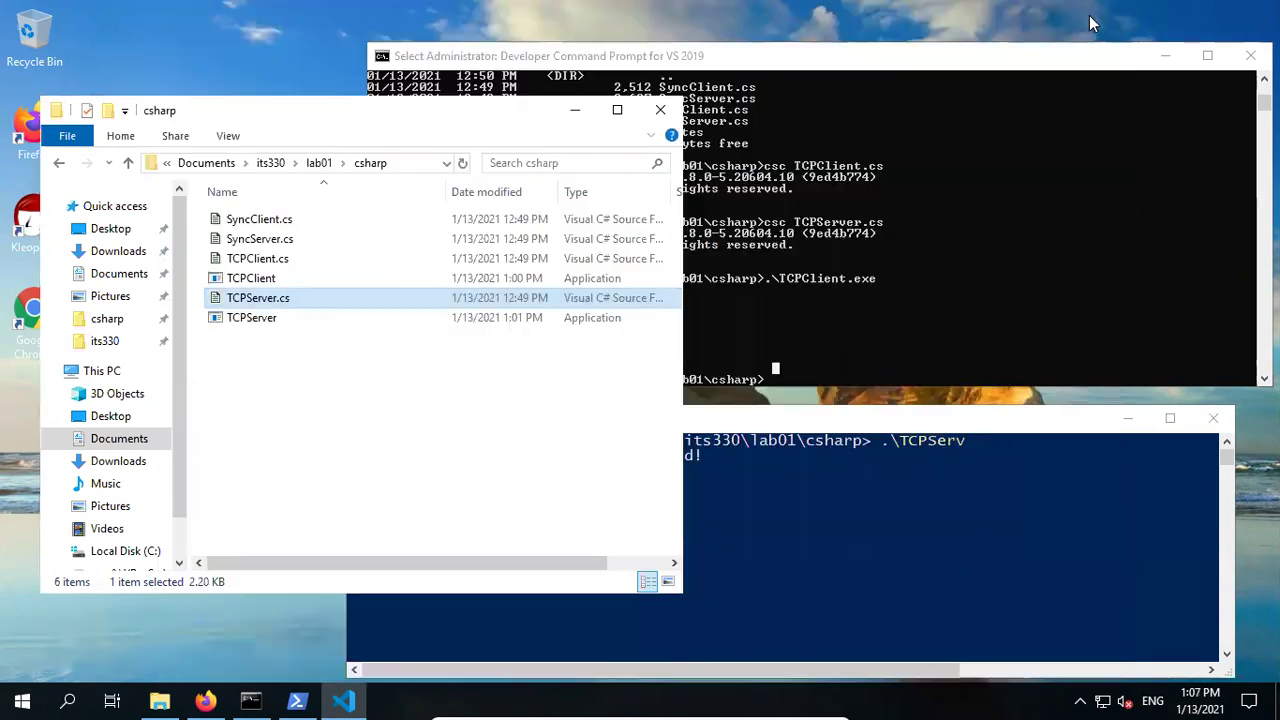
pyautogui.click(393, 407)
pyautogui.click(780, 497)
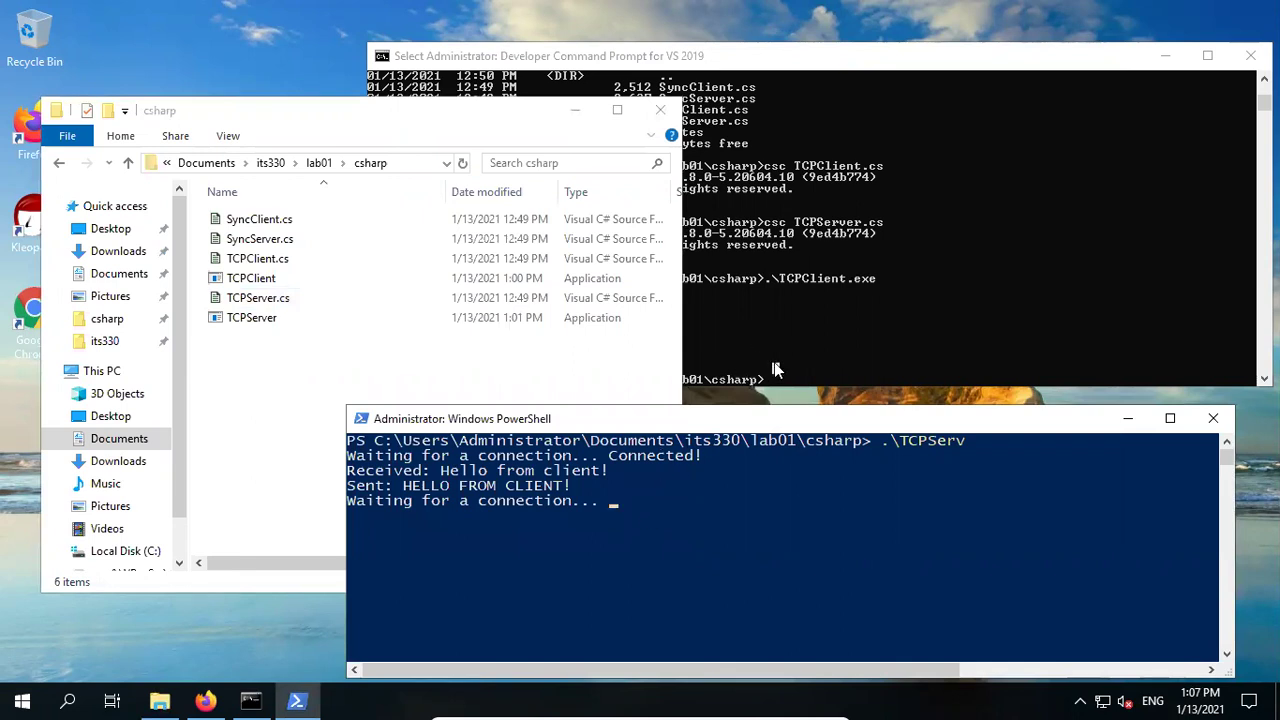
pyautogui.click(596, 516)
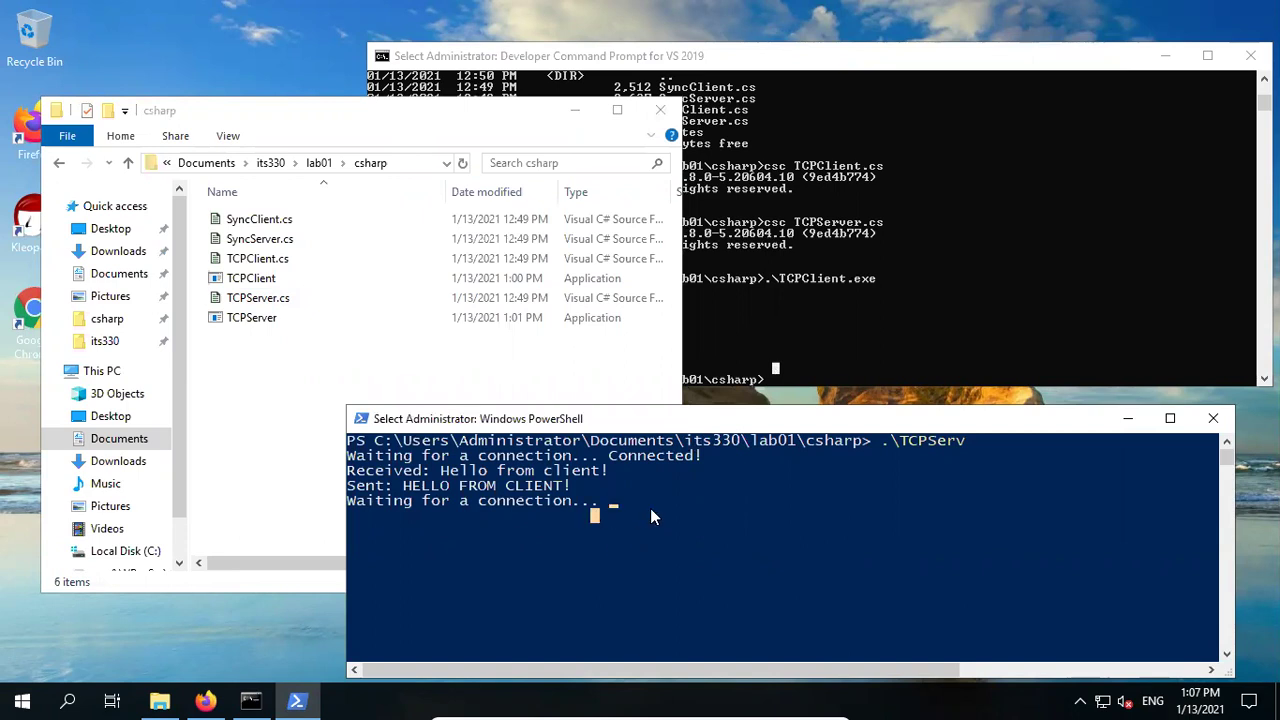
pyautogui.press('Escape')
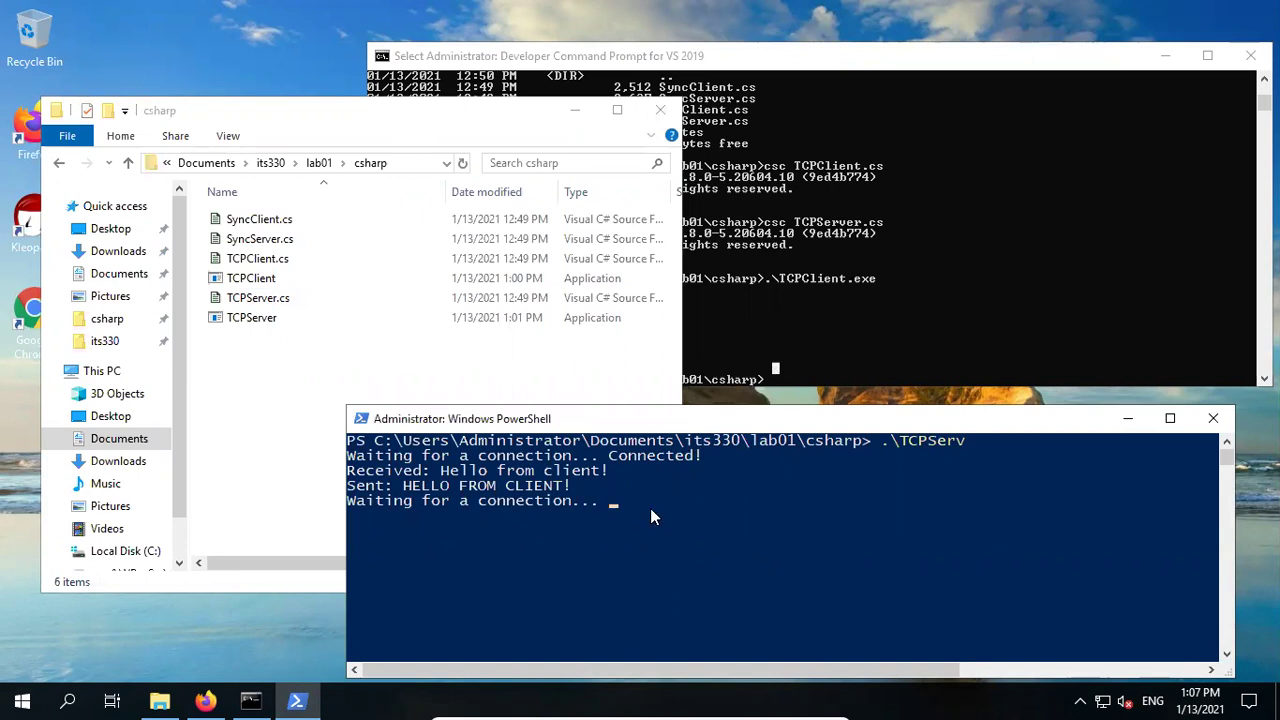
pyautogui.hotkey('ctrl', 'c')
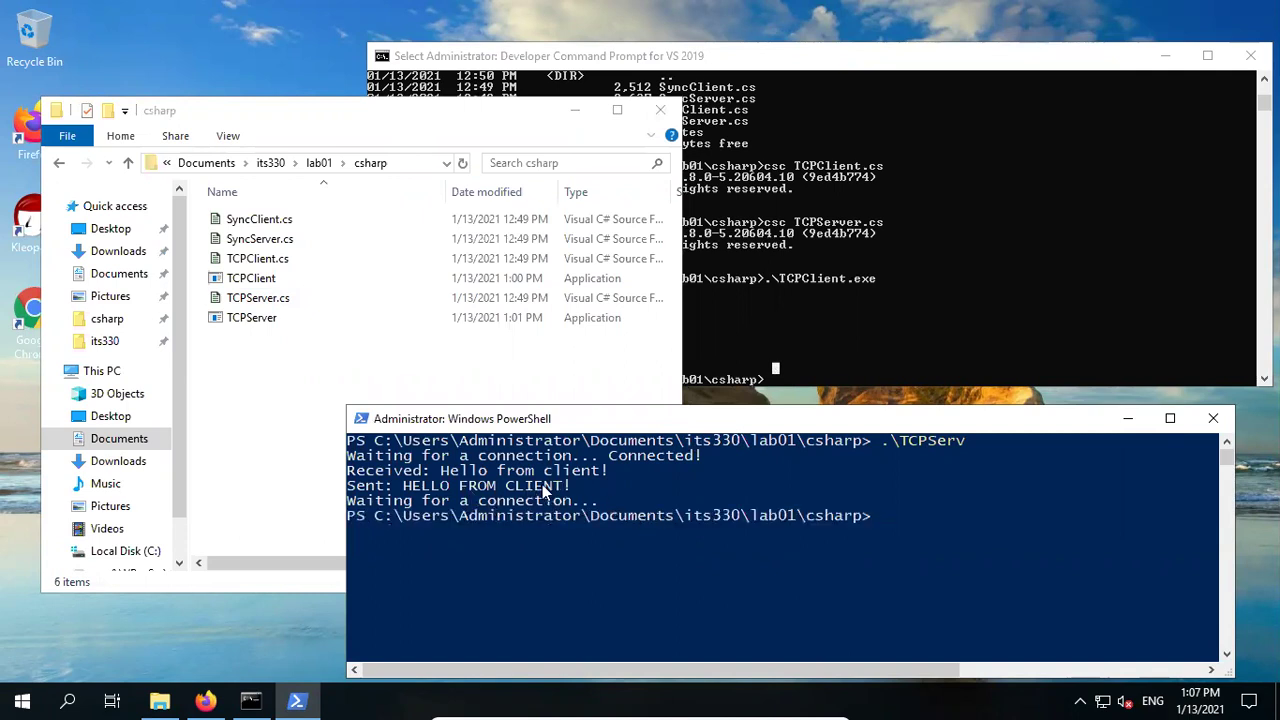
# - Try to compile SyncClient.cs with csc in the PowerShell window
pyautogui.click(640, 488)
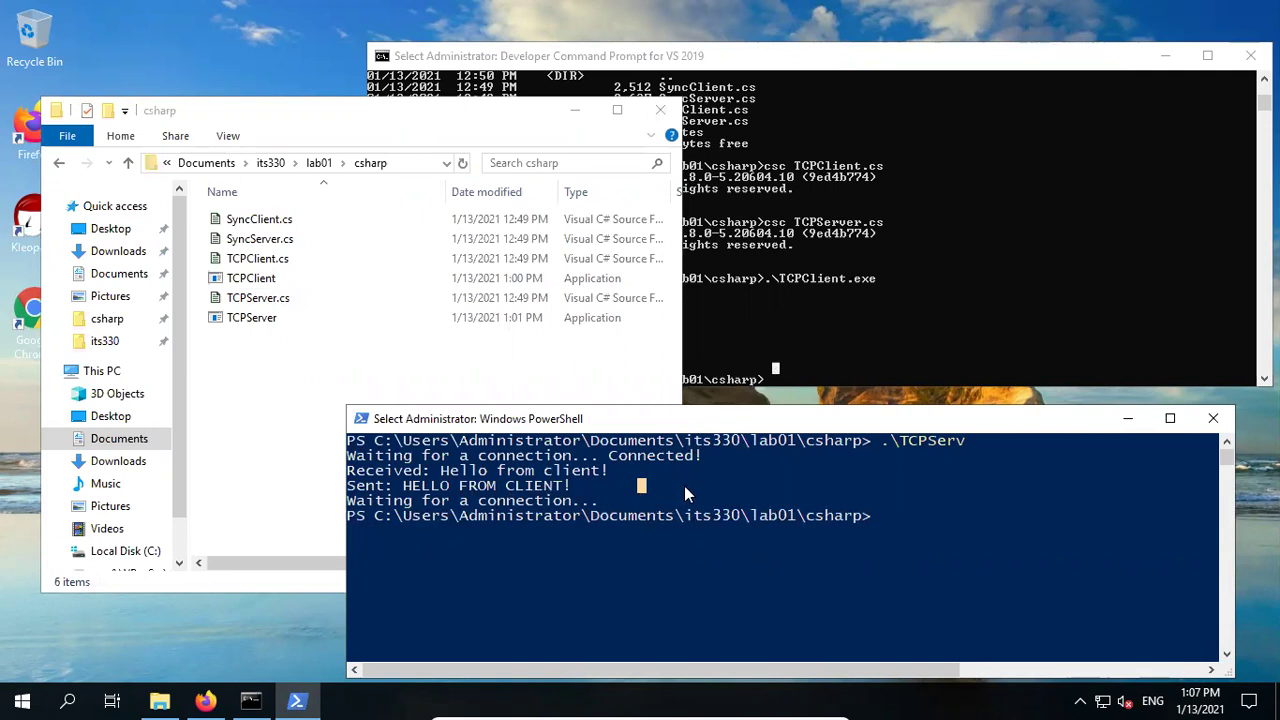
pyautogui.click(210, 380)
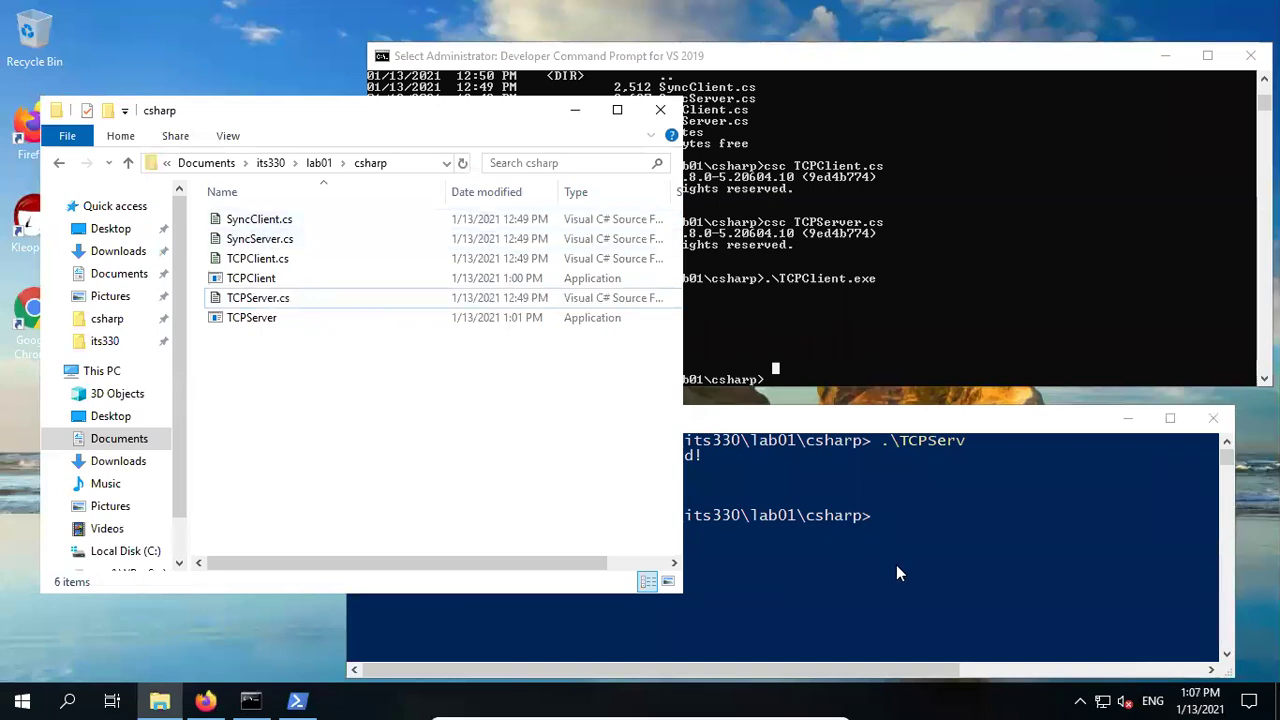
pyautogui.click(897, 515)
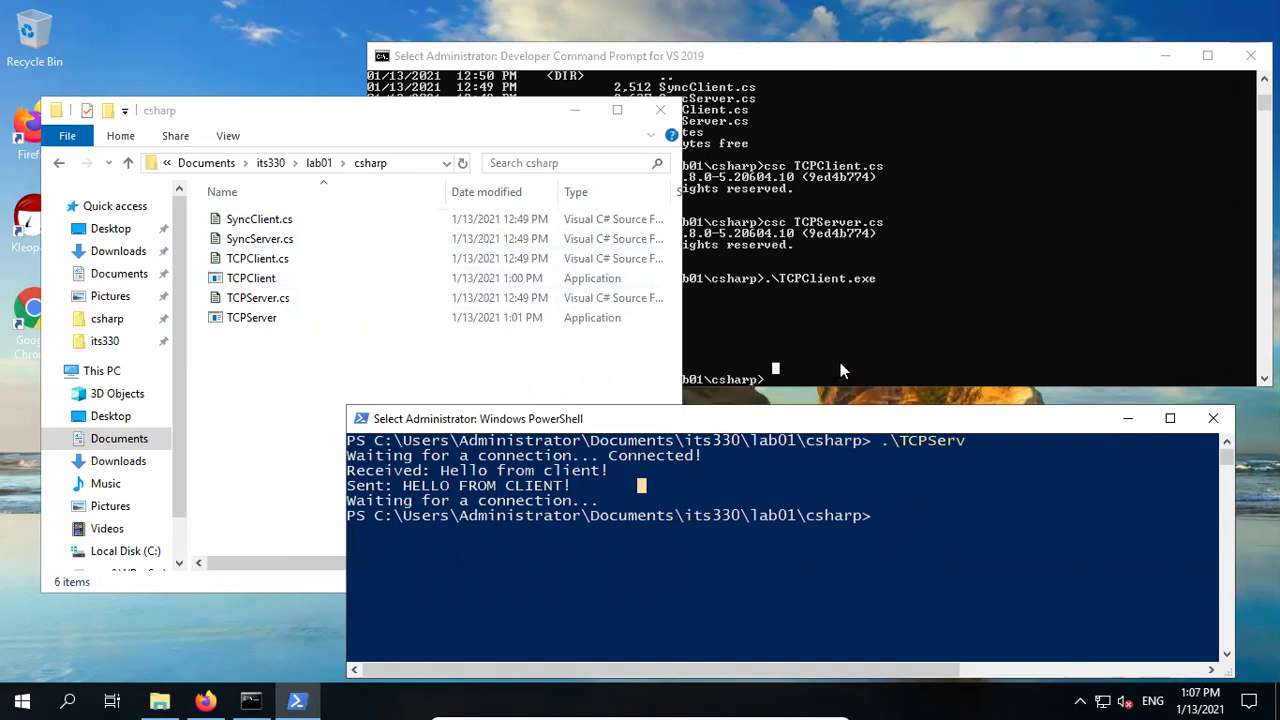
pyautogui.click(898, 523)
pyautogui.write('csc S')
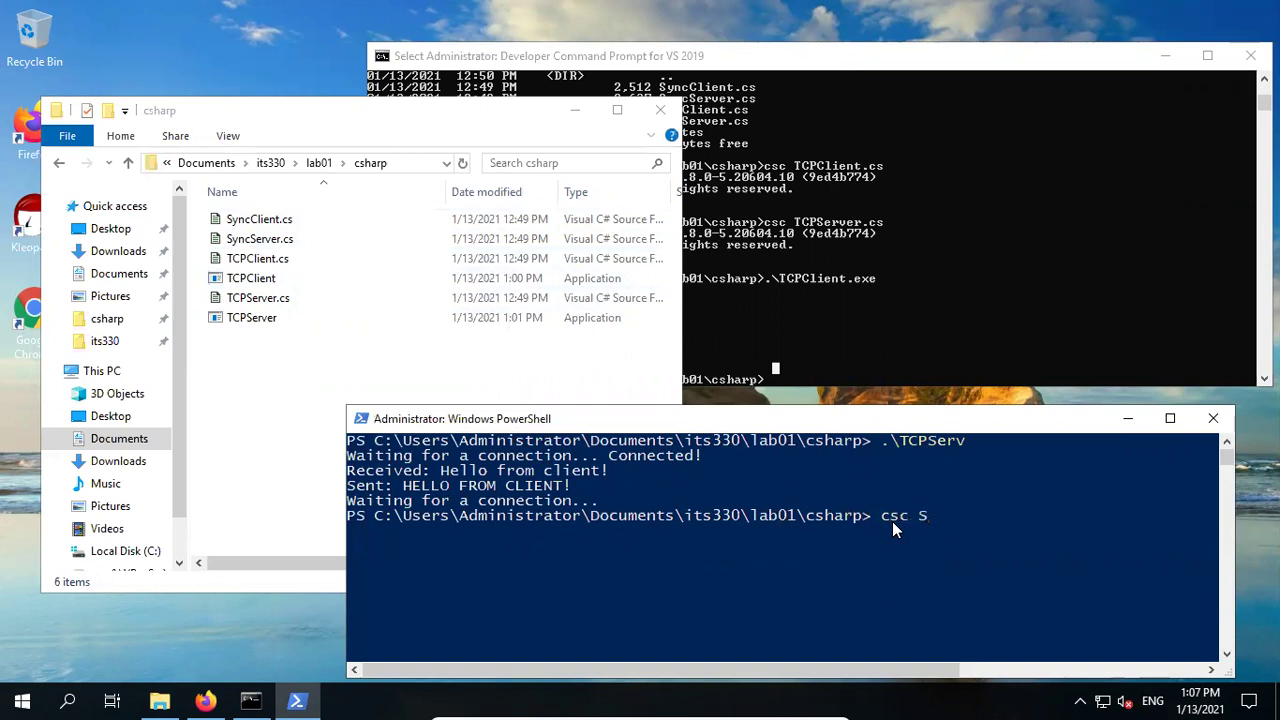
pyautogui.write('c .\\Sy')
pyautogui.press('Tab')
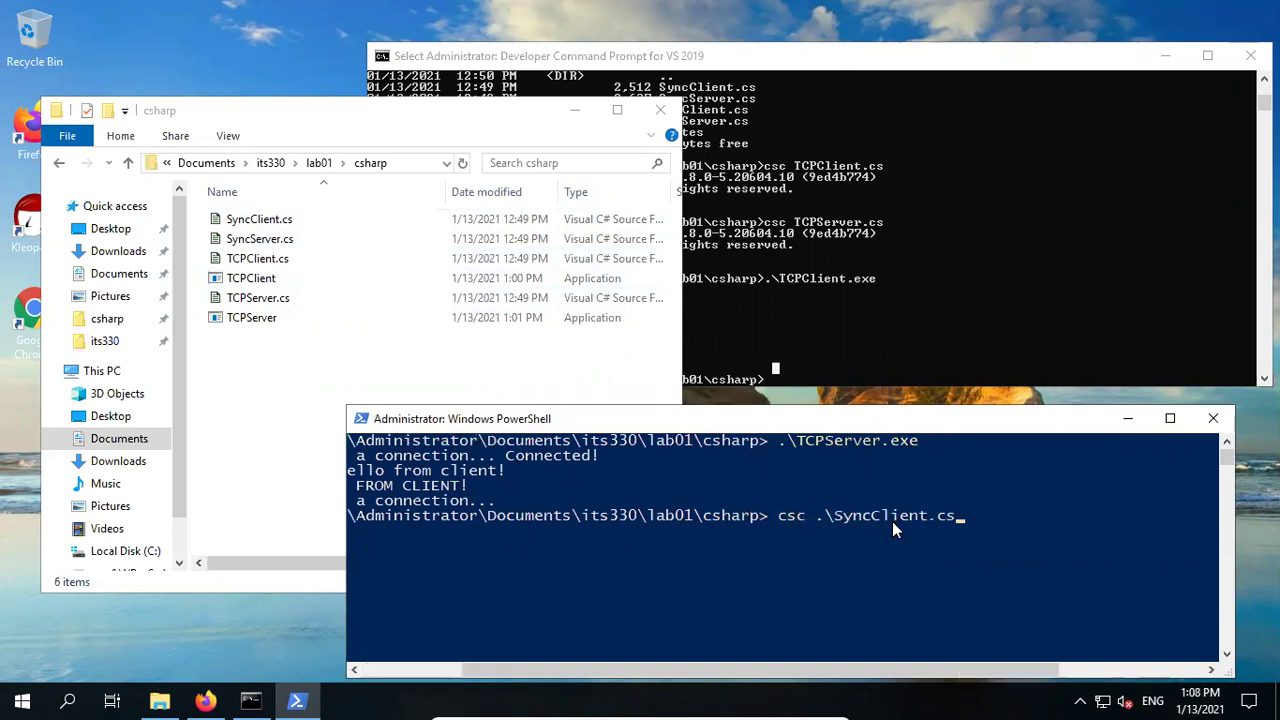
pyautogui.press('Return')
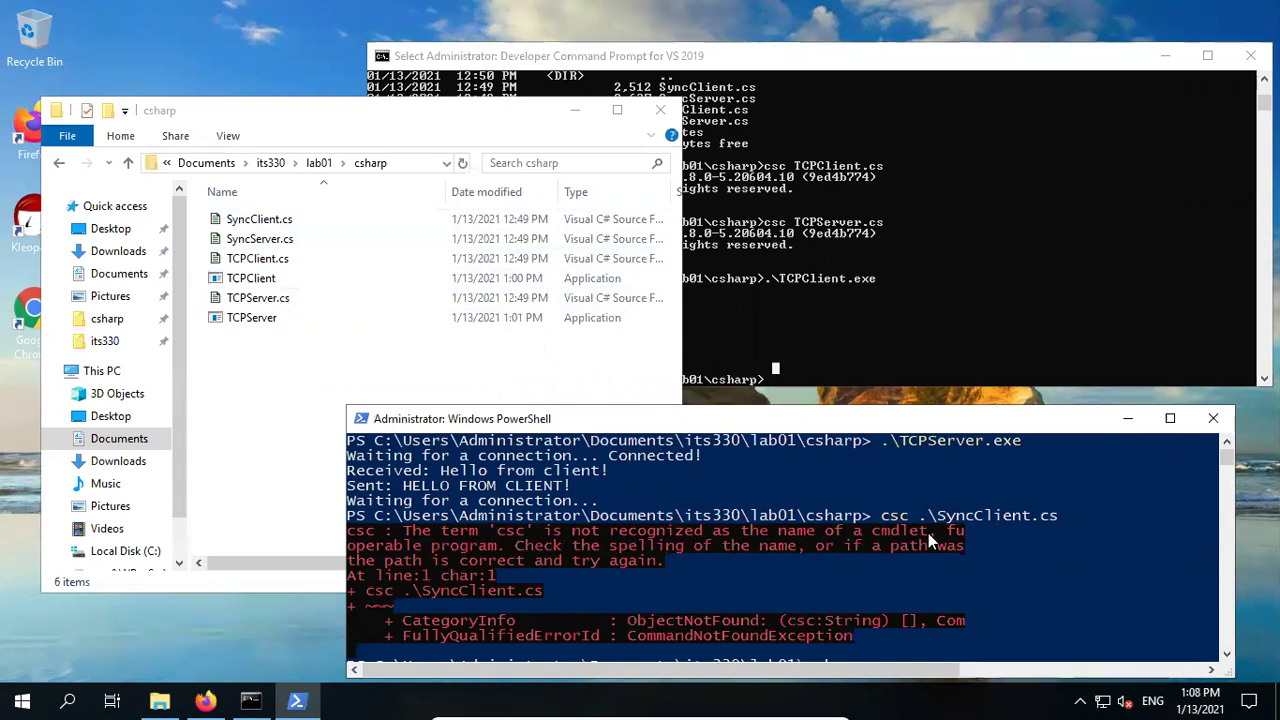
pyautogui.click(698, 546)
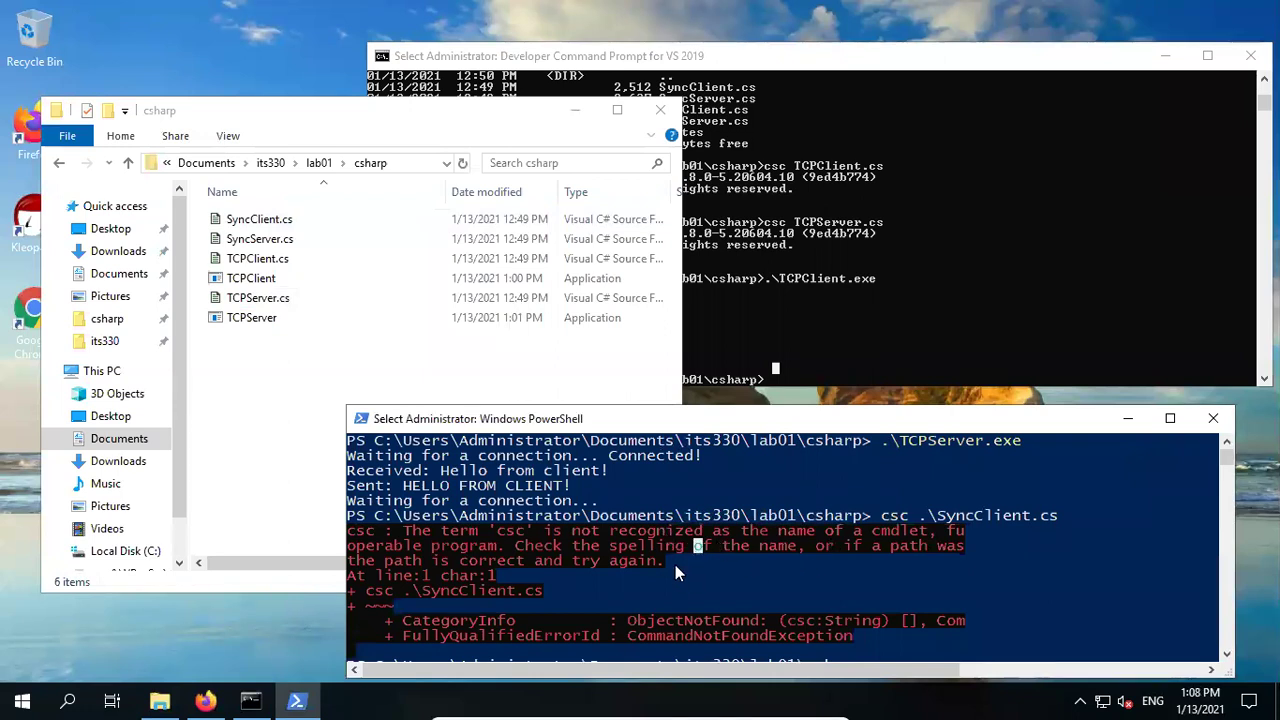
# - Switch to the Developer Command Prompt for VS 2019 and compile SyncClient.cs with csc
pyautogui.click(823, 300)
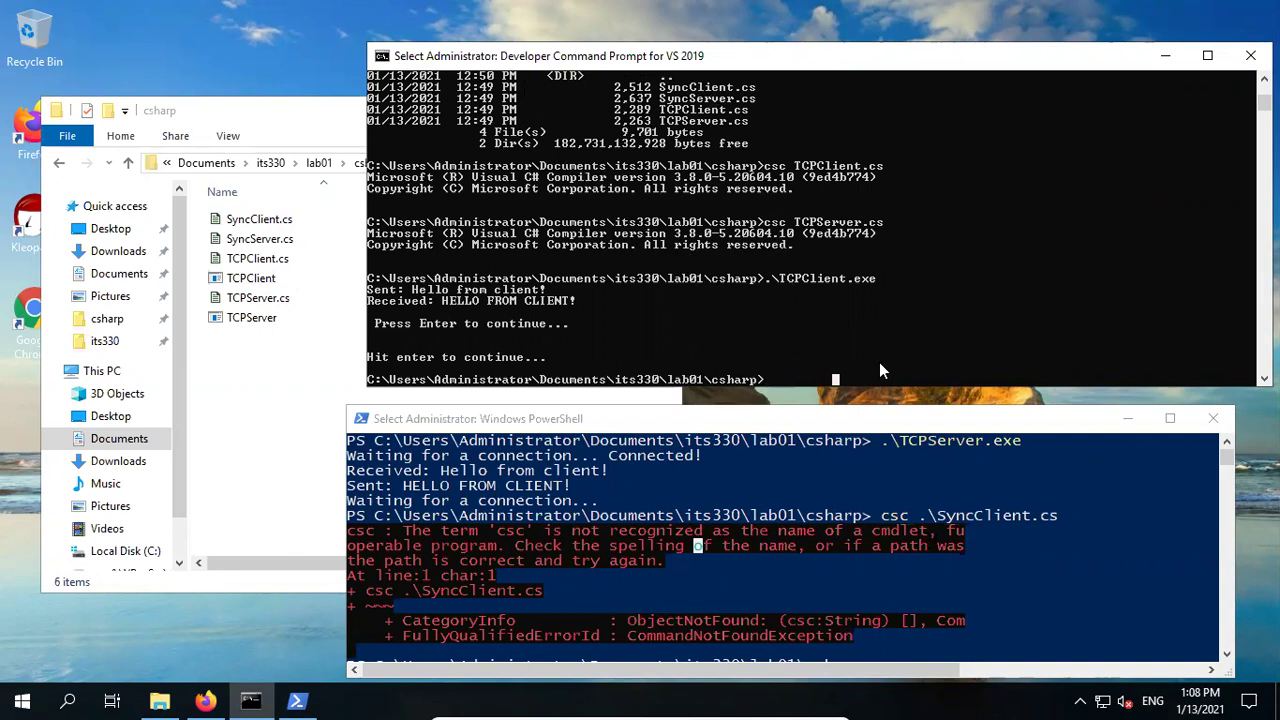
pyautogui.write('csc')
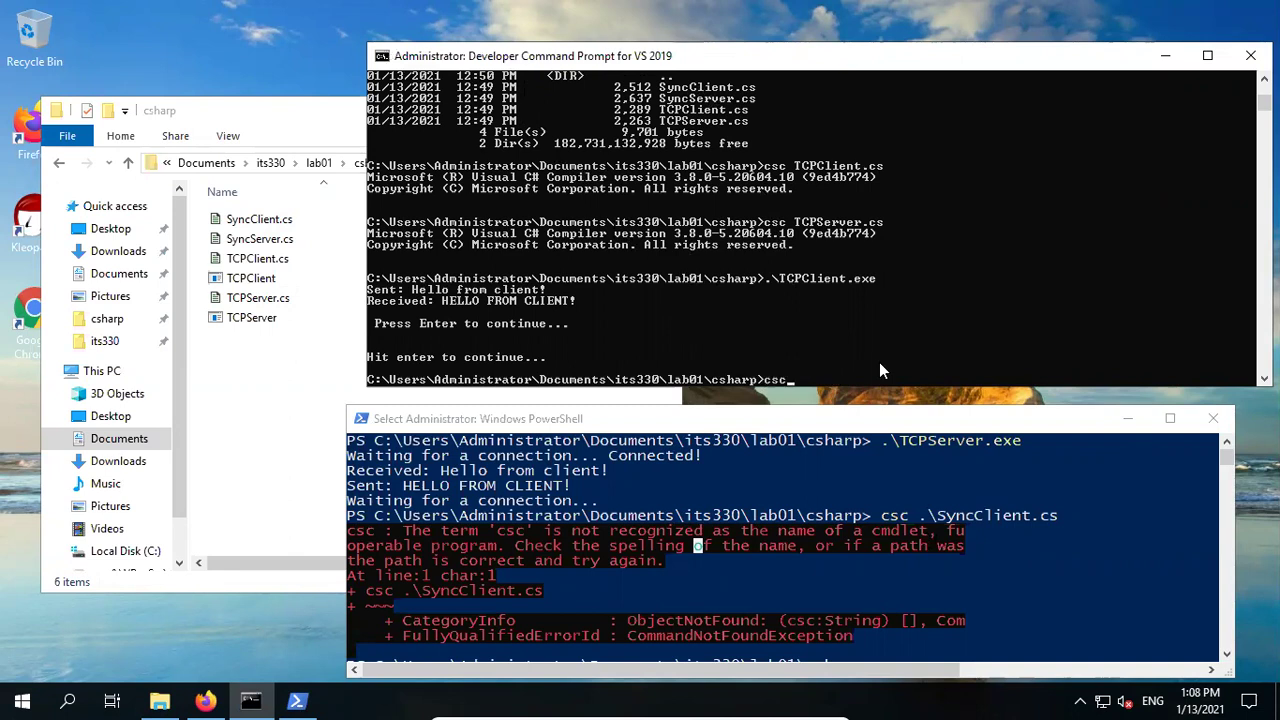
pyautogui.write(' Sy')
pyautogui.press('Tab')
pyautogui.press('Return')
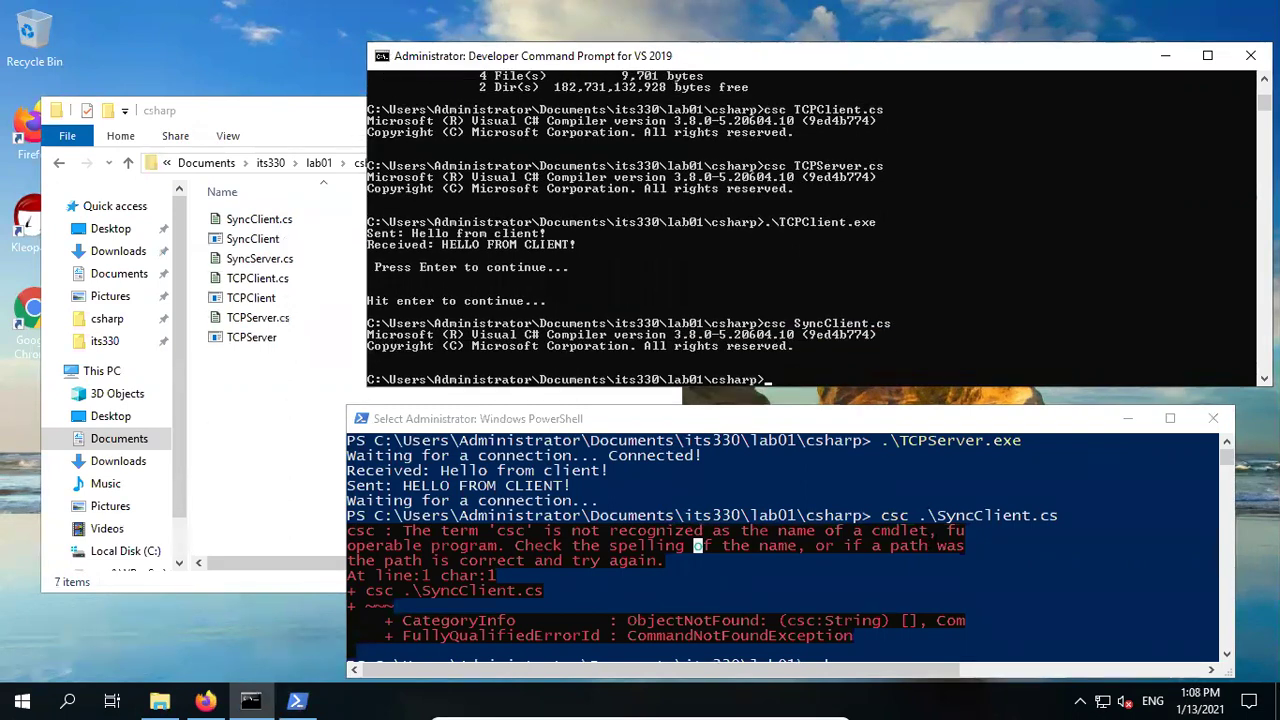
# - Reuse the previous compile command with SyncServer.cs as the source file and compile it with csc
pyautogui.press('Up')
pyautogui.press('BackSpace')
pyautogui.press('BackSpace')
pyautogui.press('BackSpace')
pyautogui.press('BackSpace')
pyautogui.press('BackSpace')
pyautogui.press('BackSpace')
pyautogui.press('BackSpace')
pyautogui.press('BackSpace')
pyautogui.write('Server.cs')
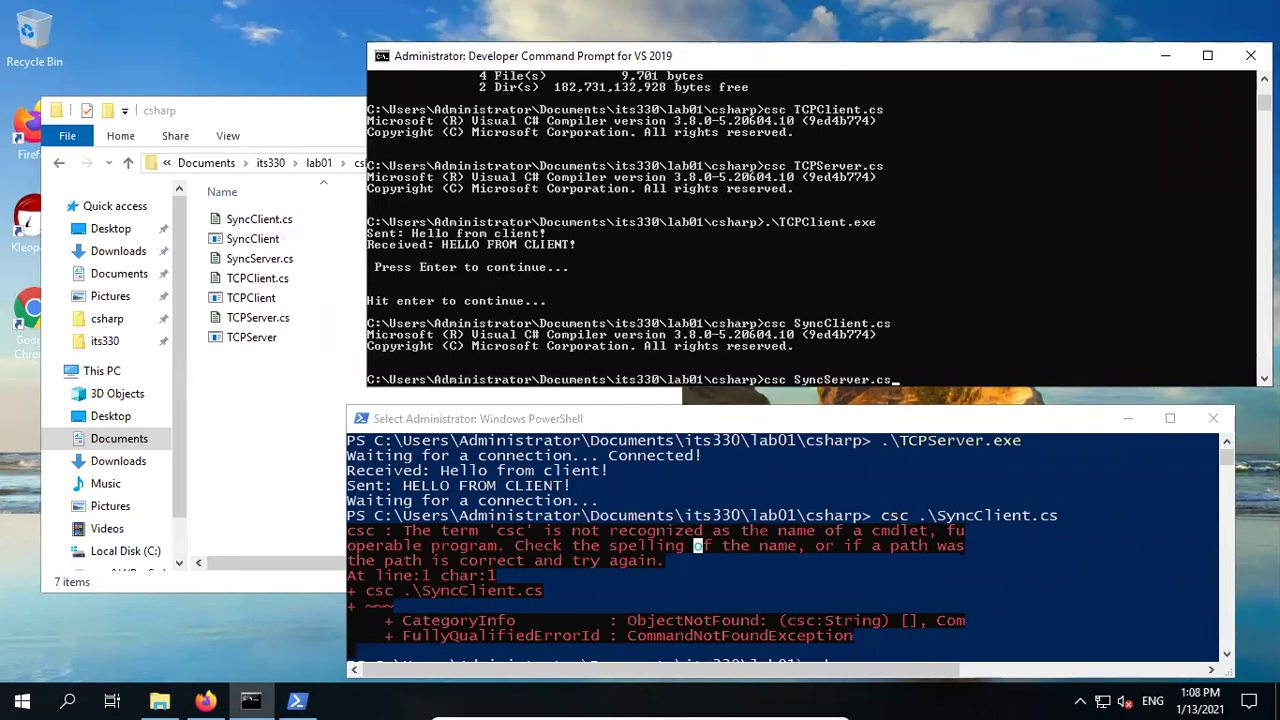
pyautogui.press('Return')
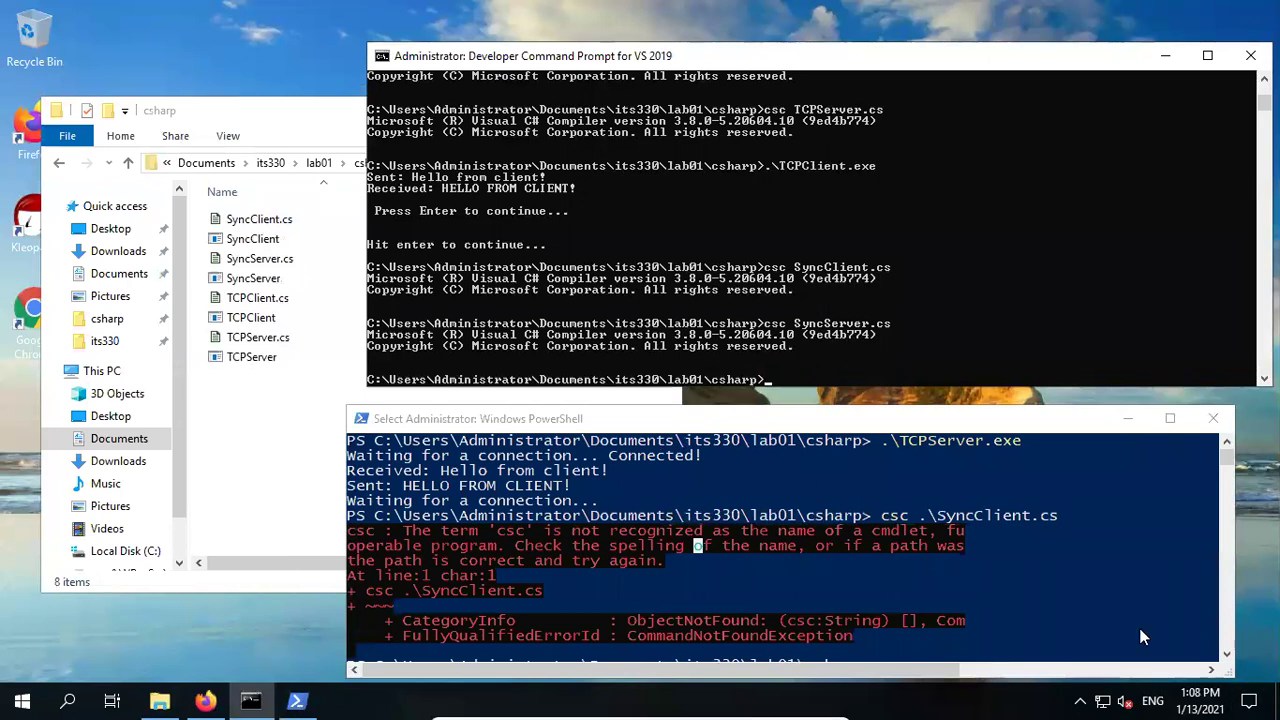
# - Switch to the PowerShell window and begin a command with .\S at its prompt
pyautogui.scroll(-3, 1023, 568)
pyautogui.click(900, 543)
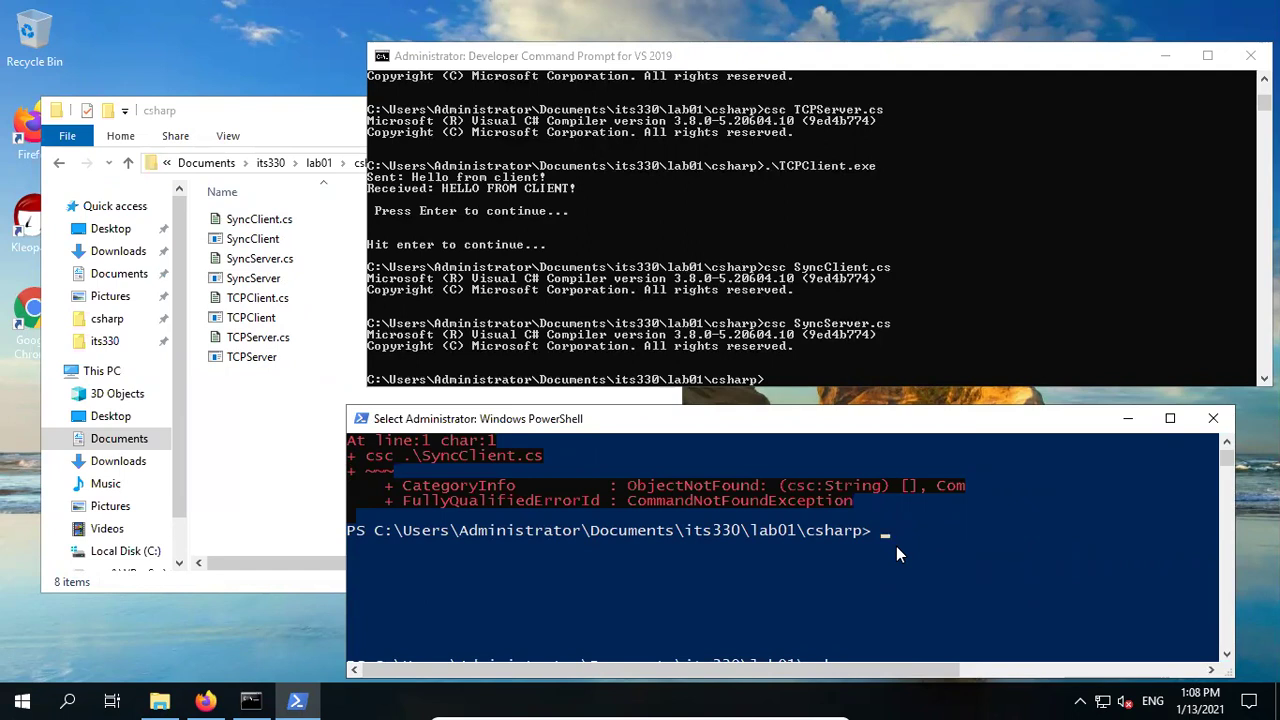
pyautogui.scroll(3, 896, 546)
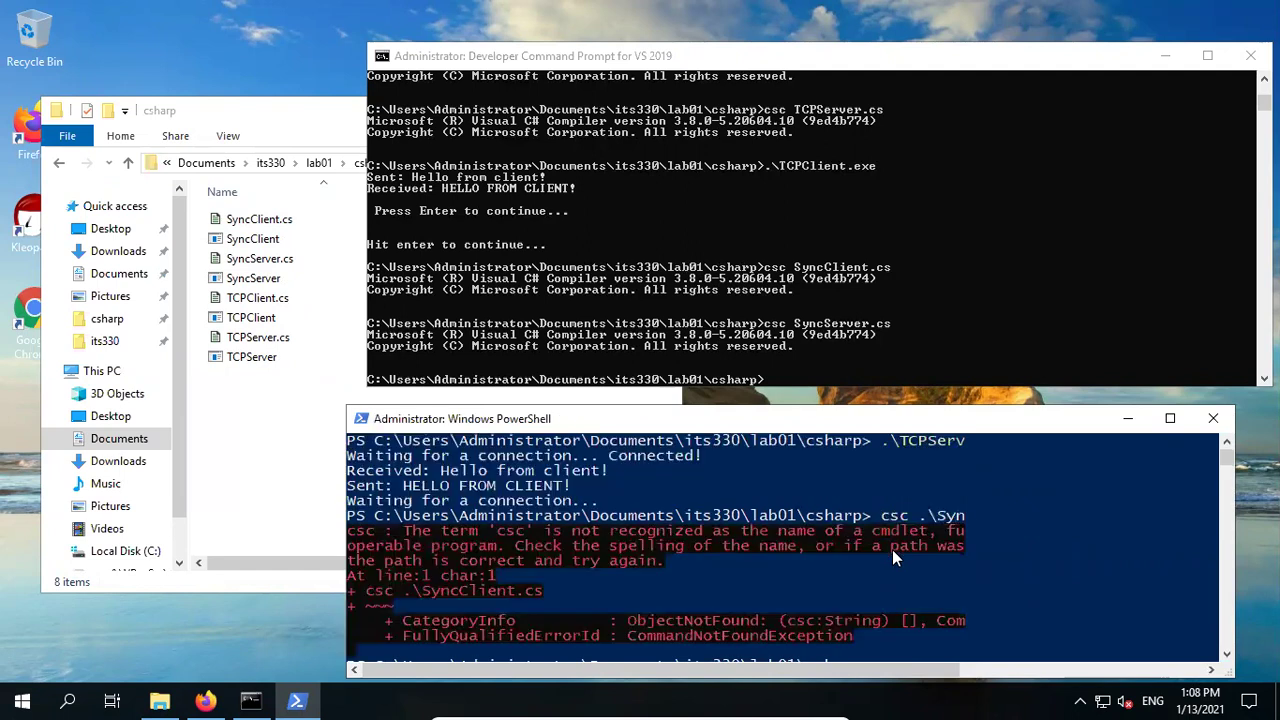
pyautogui.scroll(-4, 791, 506)
pyautogui.write('.')
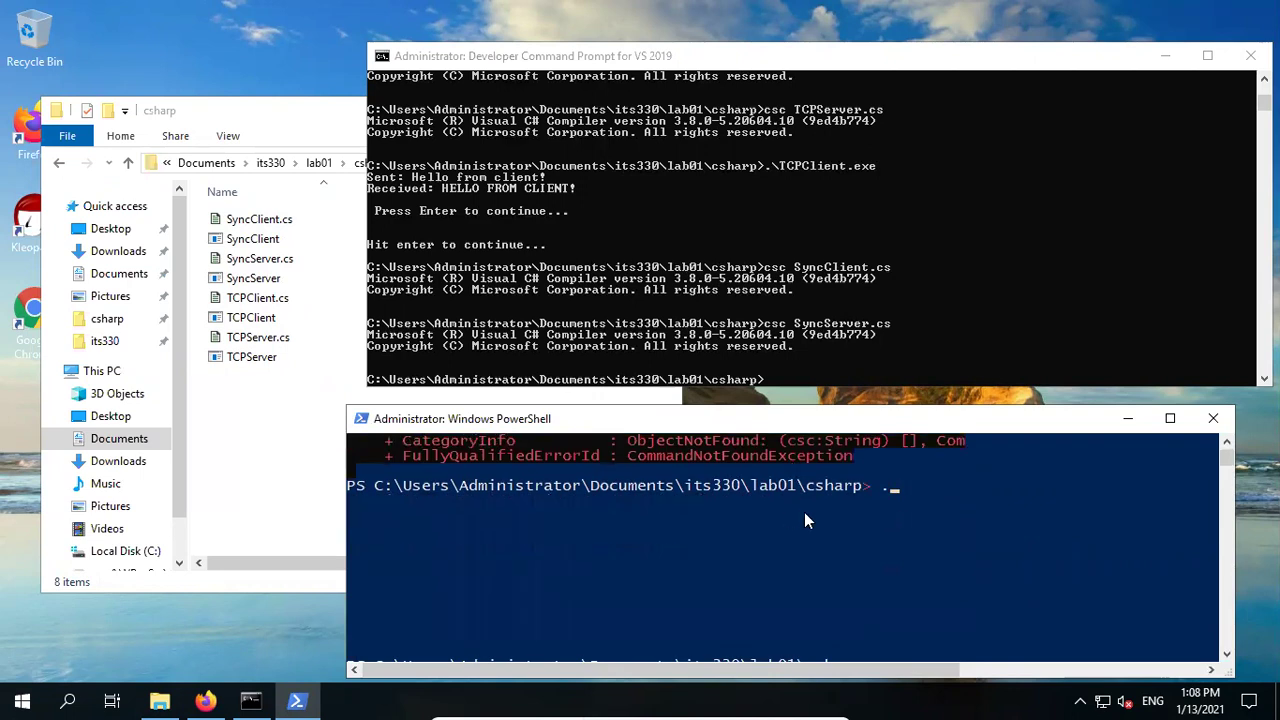
pyautogui.scroll(4, 821, 519)
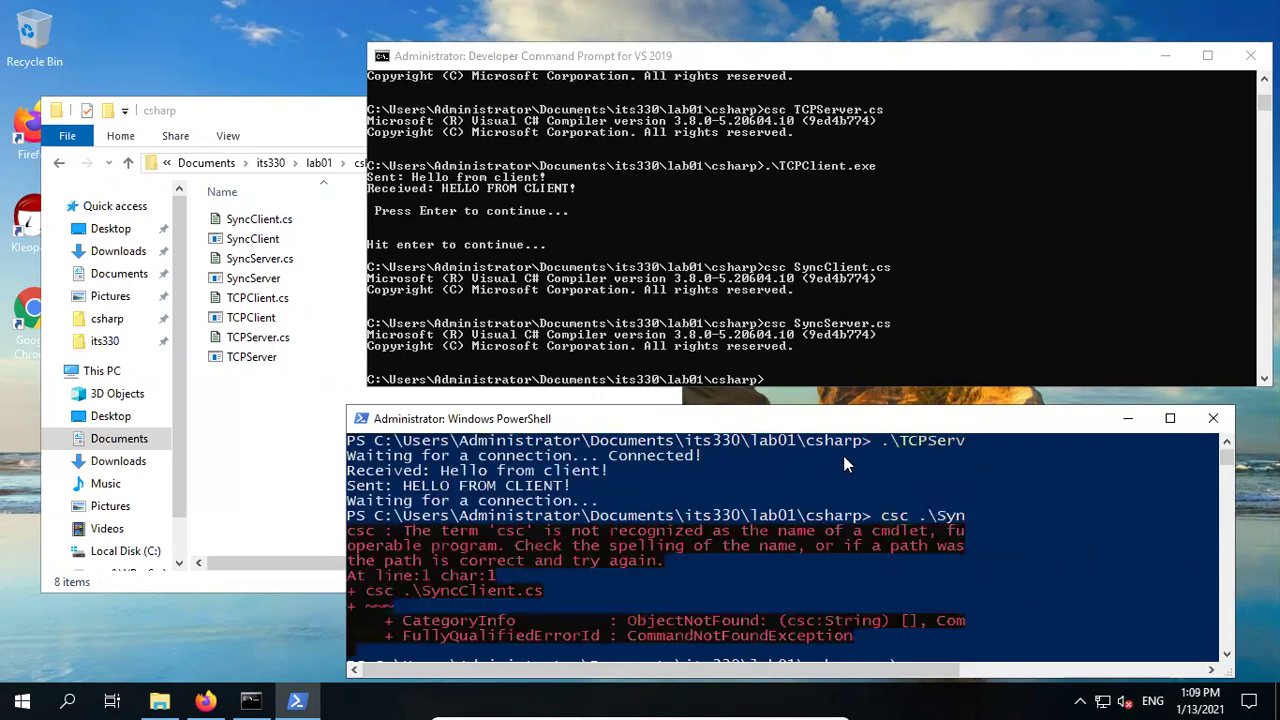
pyautogui.moveTo(826, 425); pyautogui.dragTo(828, 410)
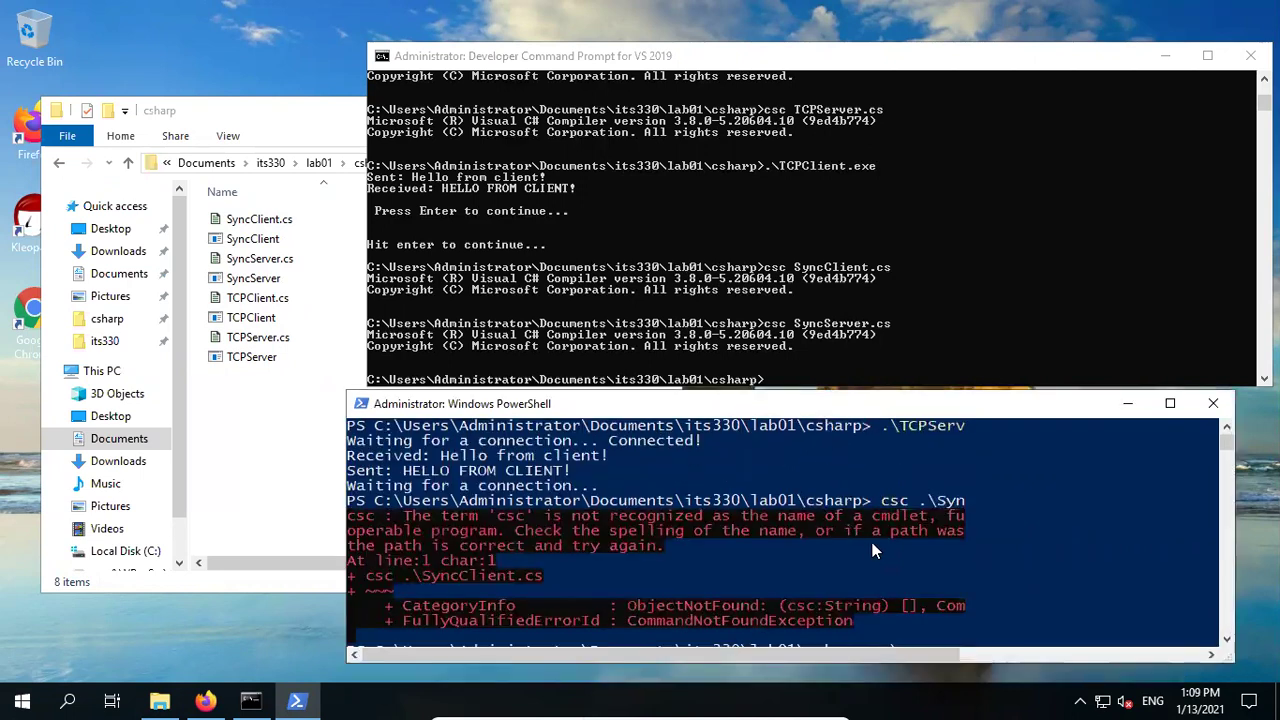
pyautogui.write('\\')
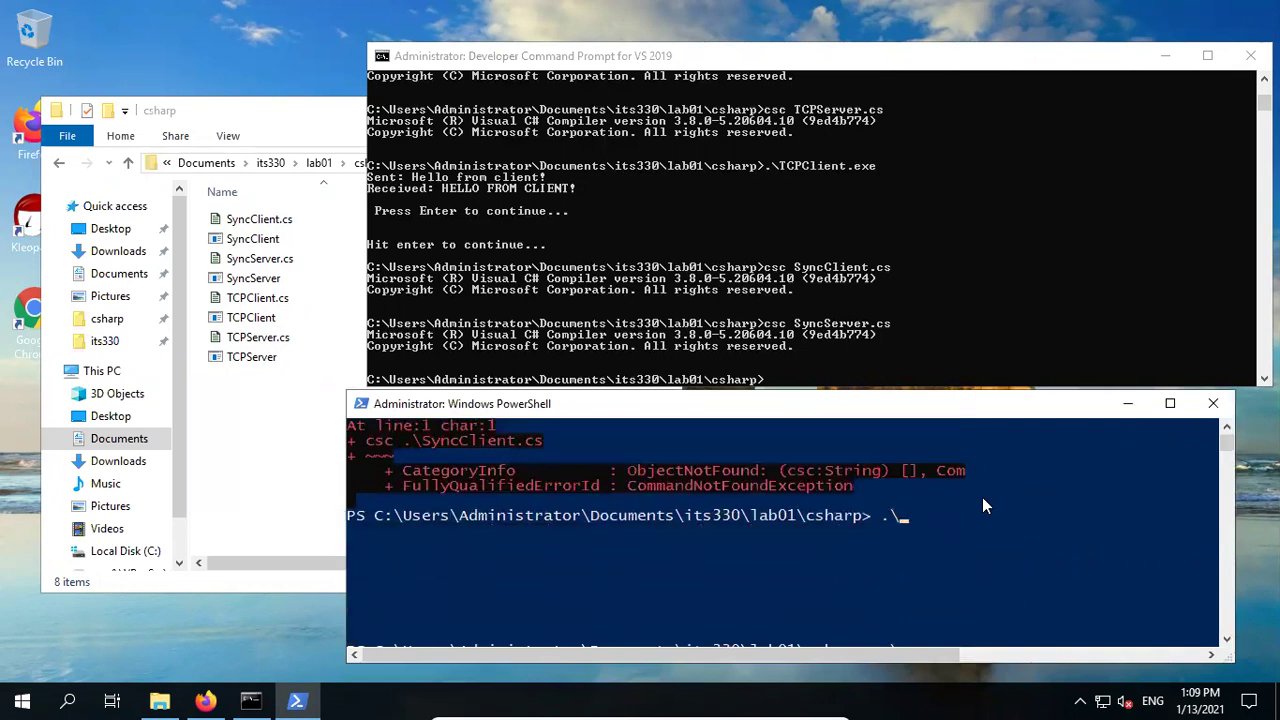
pyautogui.scroll(3, 982, 505)
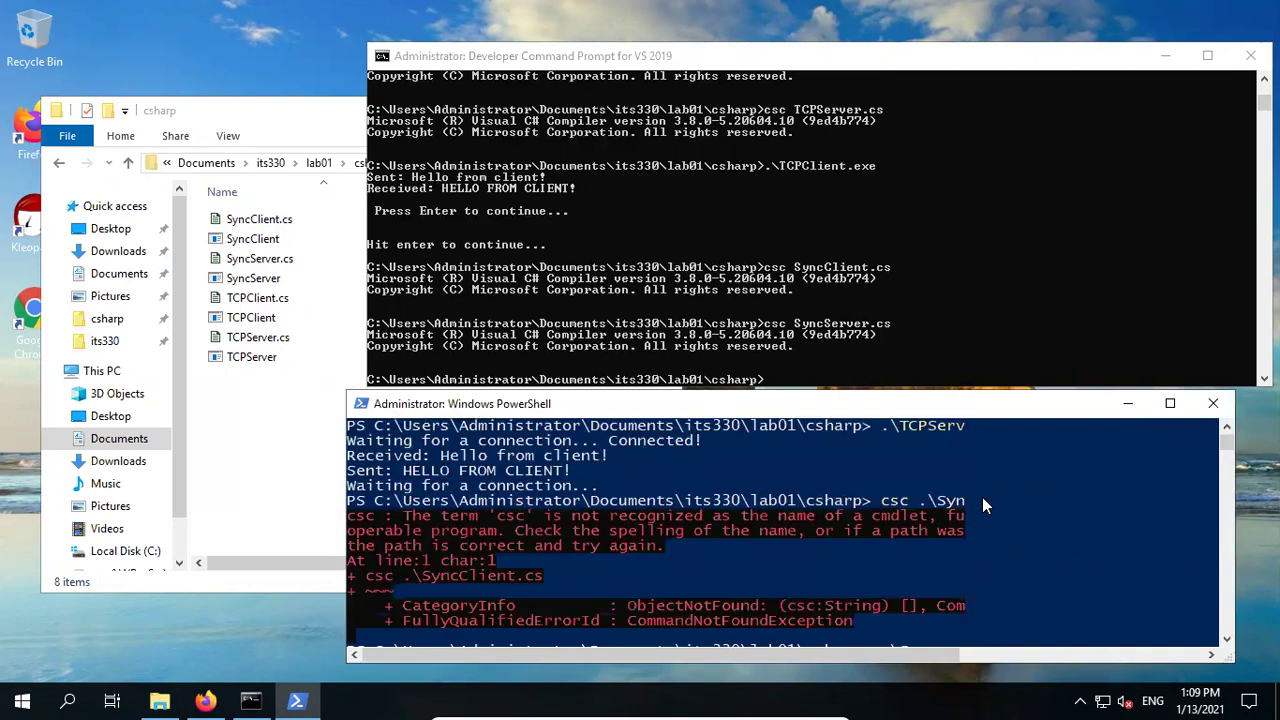
pyautogui.write('S')
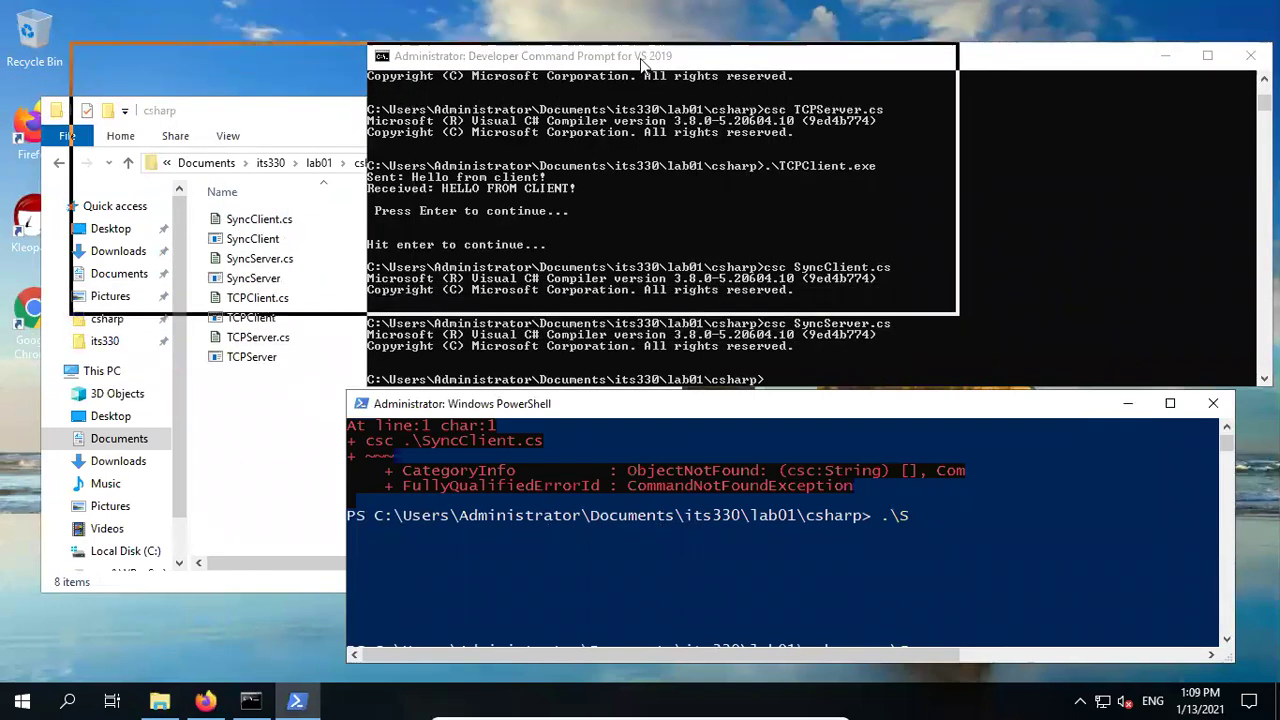
# - Arrange the PowerShell and Developer Command Prompt windows side by side and make both taller
pyautogui.moveTo(146, 8); pyautogui.dragTo(6, 6)
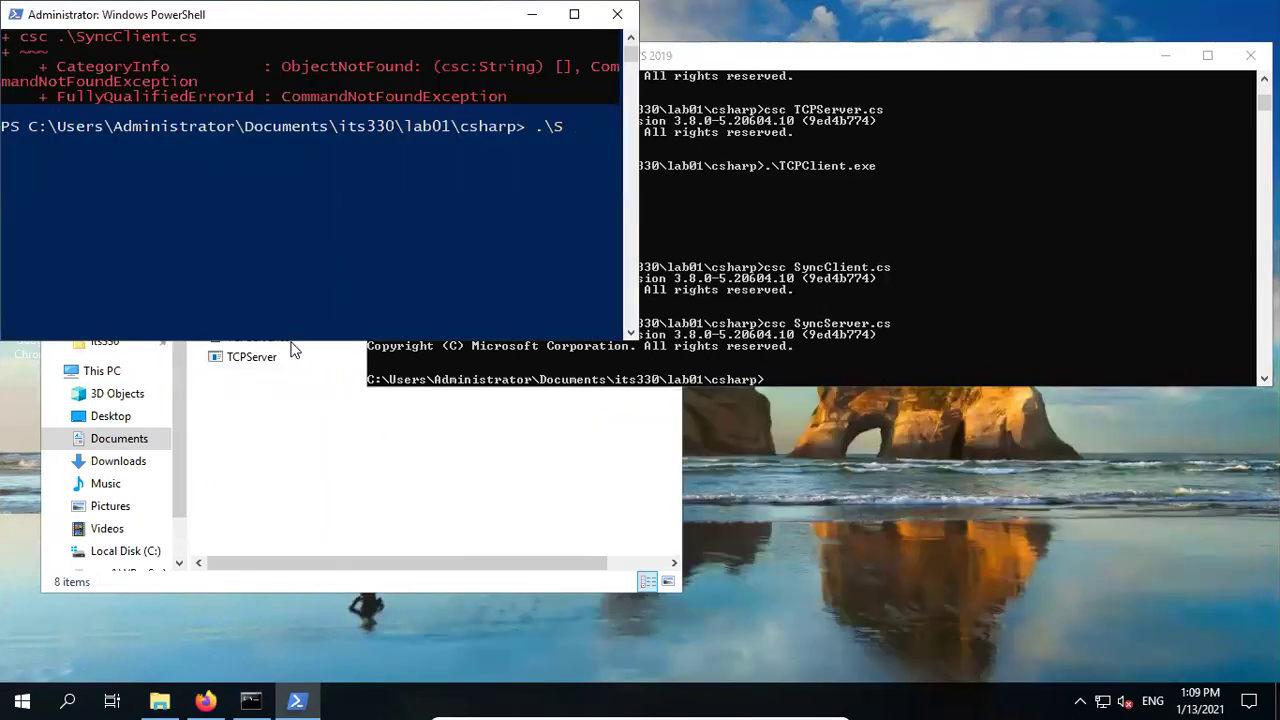
pyautogui.moveTo(230, 340); pyautogui.dragTo(223, 699)
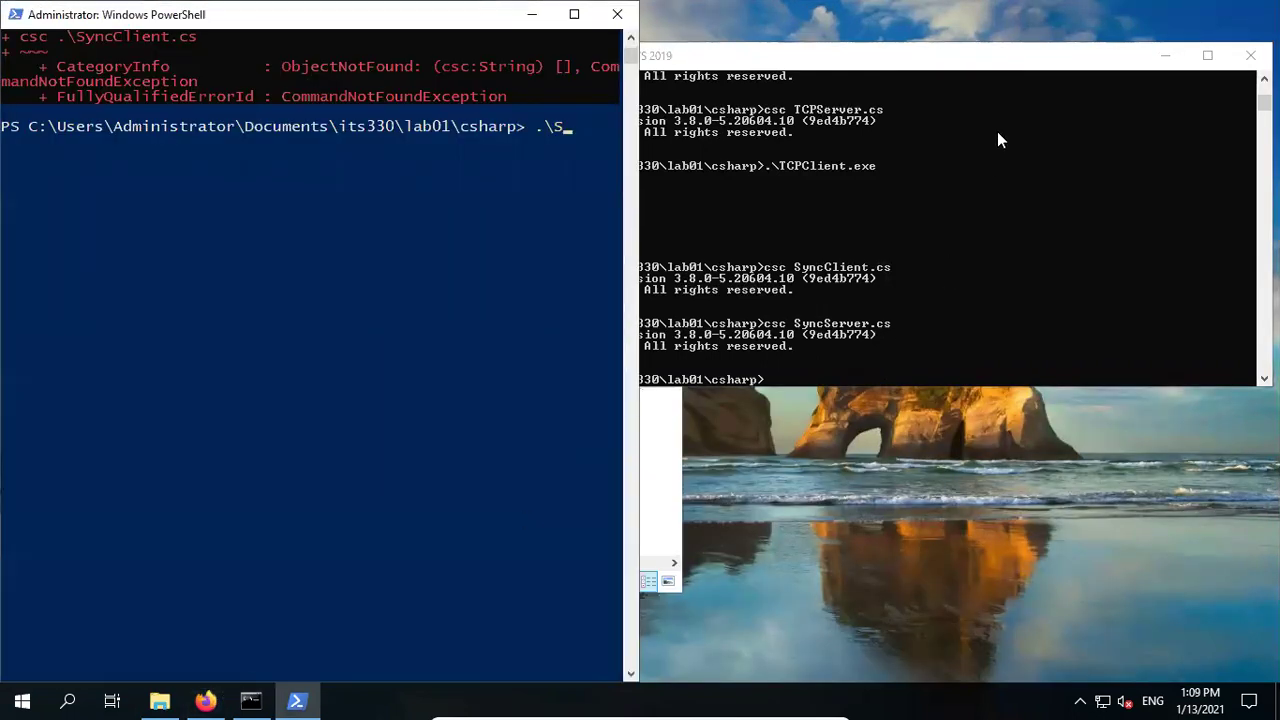
pyautogui.moveTo(834, 68); pyautogui.dragTo(1278, 2)
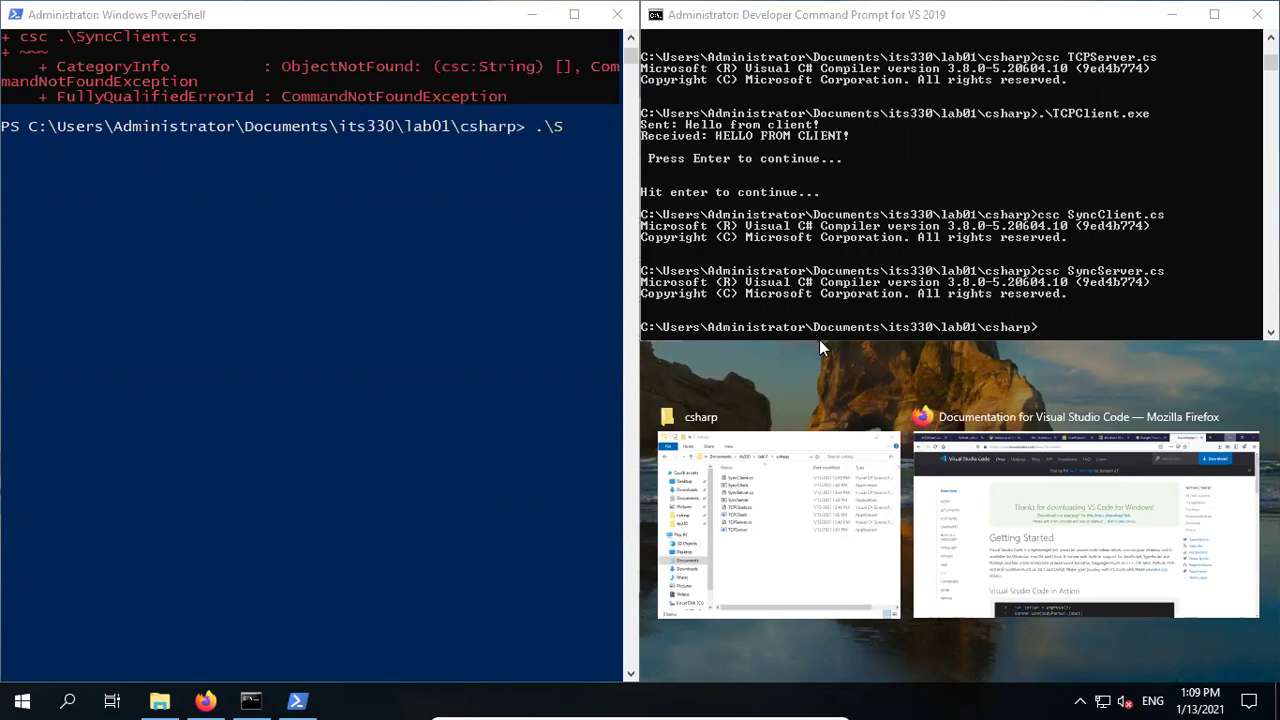
pyautogui.click(1237, 334)
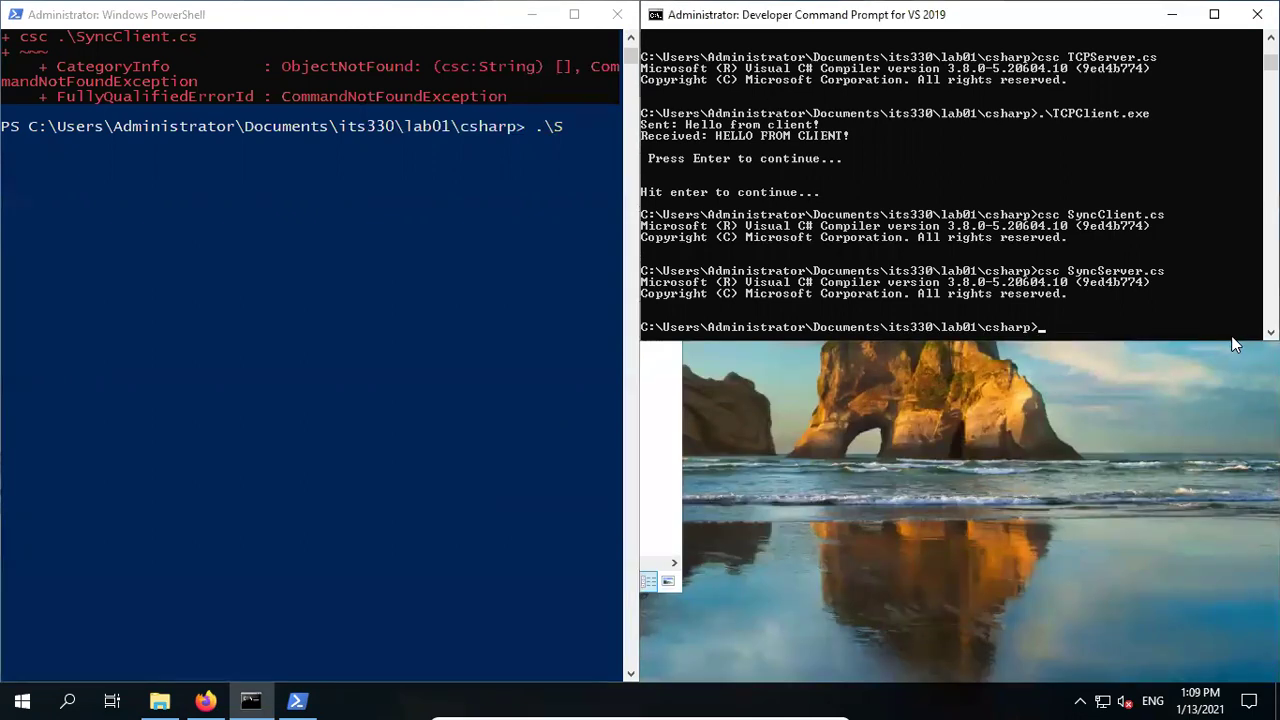
pyautogui.moveTo(1236, 341); pyautogui.dragTo(1148, 614)
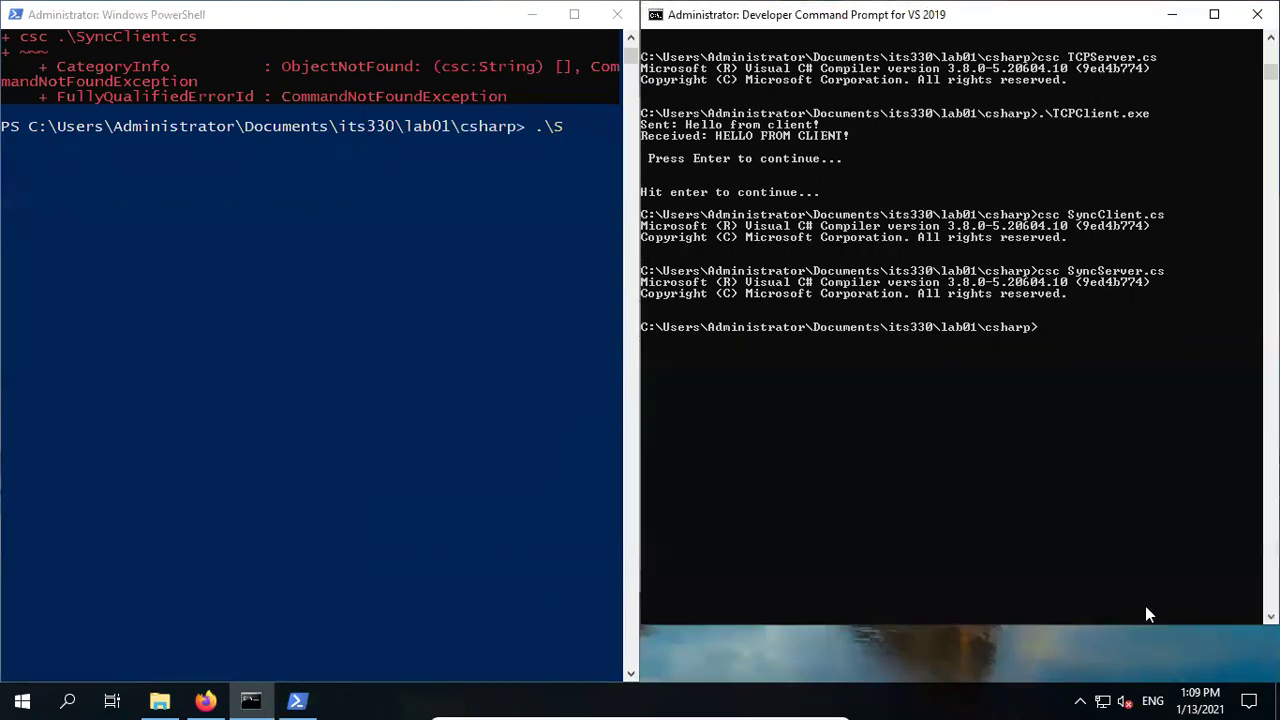
# - Complete the PowerShell command as .\SyncServer.exe and run it to start the server
pyautogui.click(567, 135)
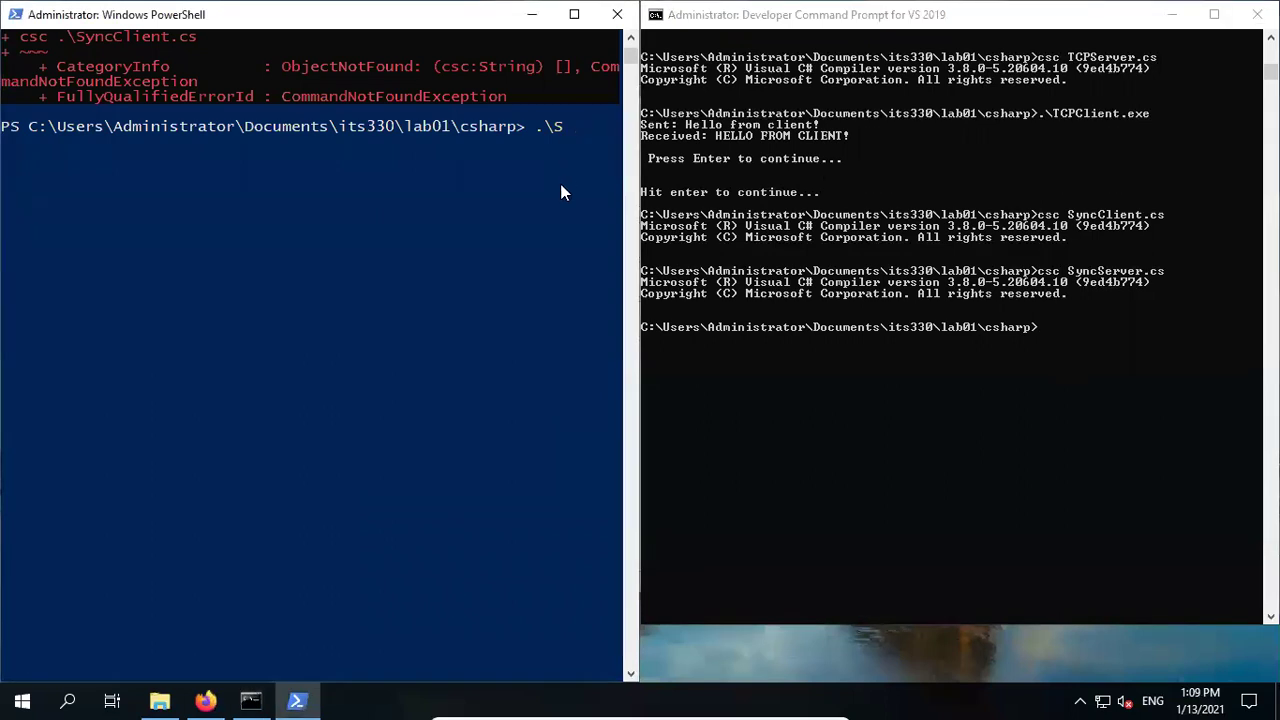
pyautogui.write('ync')
pyautogui.press('Tab')
pyautogui.press('BackSpace')
pyautogui.press('BackSpace')
pyautogui.write('exe')
pyautogui.press('Return')
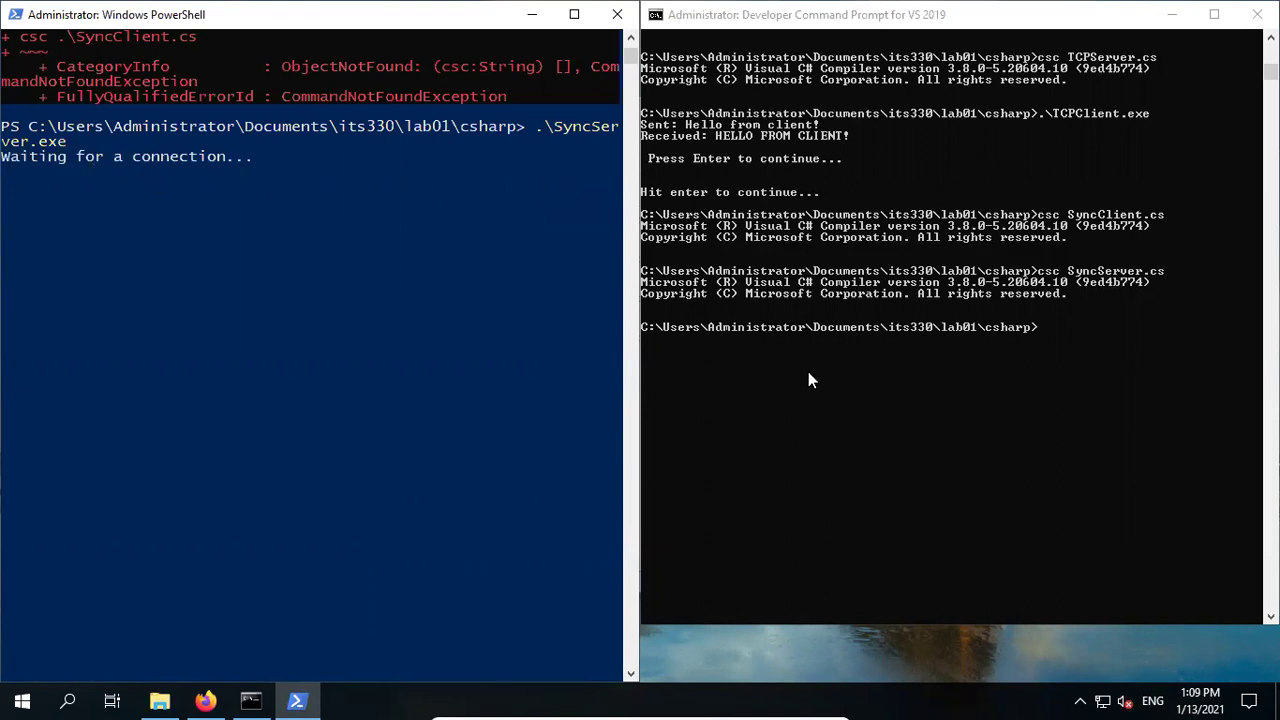
# - Run .\SyncClient in the Developer Command Prompt for VS 2019
pyautogui.click(1066, 337)
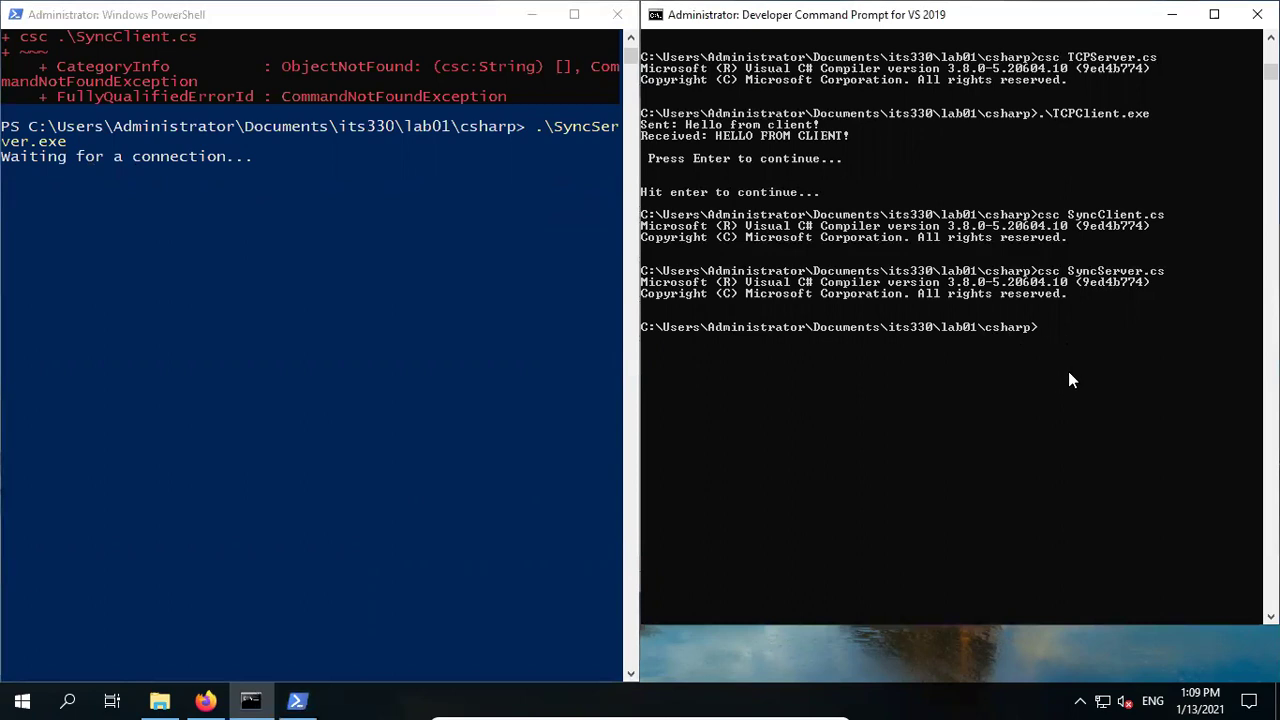
pyautogui.write('.\\Sync')
pyautogui.press('Tab')
pyautogui.press('BackSpace')
pyautogui.press('BackSpace')
pyautogui.write('exe')
pyautogui.press('BackSpace')
pyautogui.press('BackSpace')
pyautogui.press('BackSpace')
pyautogui.press('BackSpace')
pyautogui.press('Return')
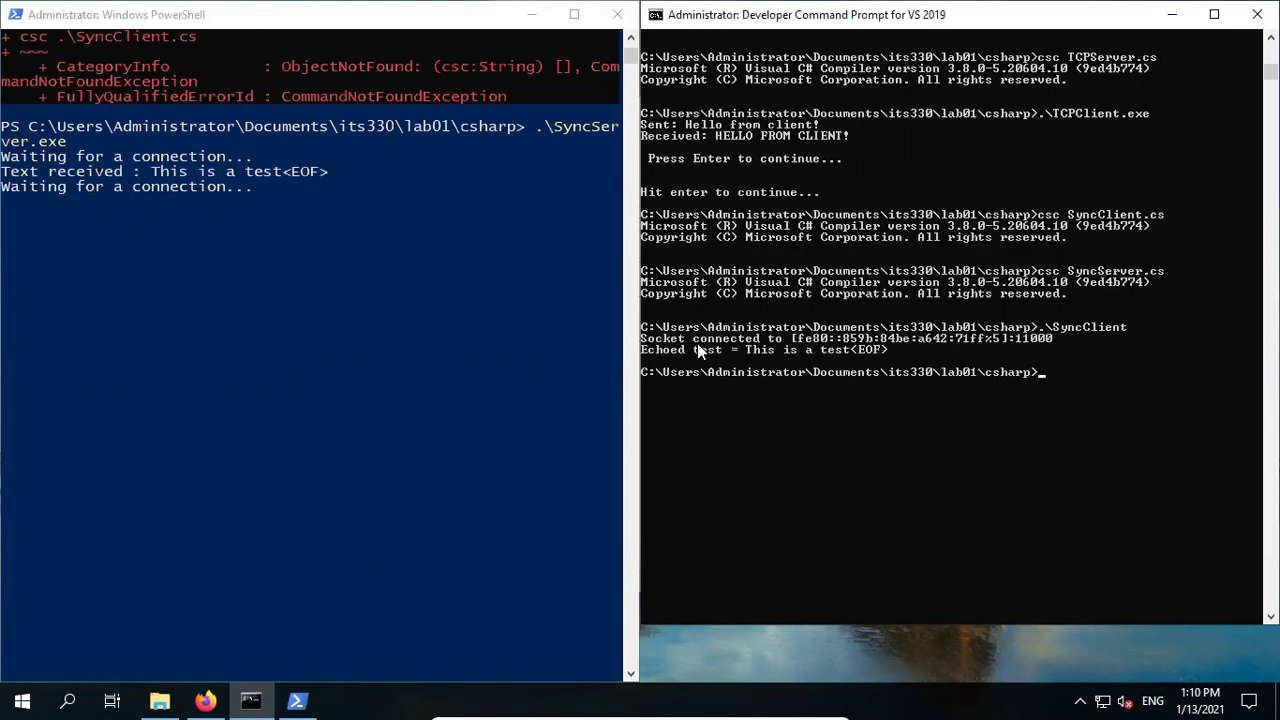
# - Examine the client's socket address, port and echoed text, and compare them with the text received by the server
pyautogui.click(650, 341)
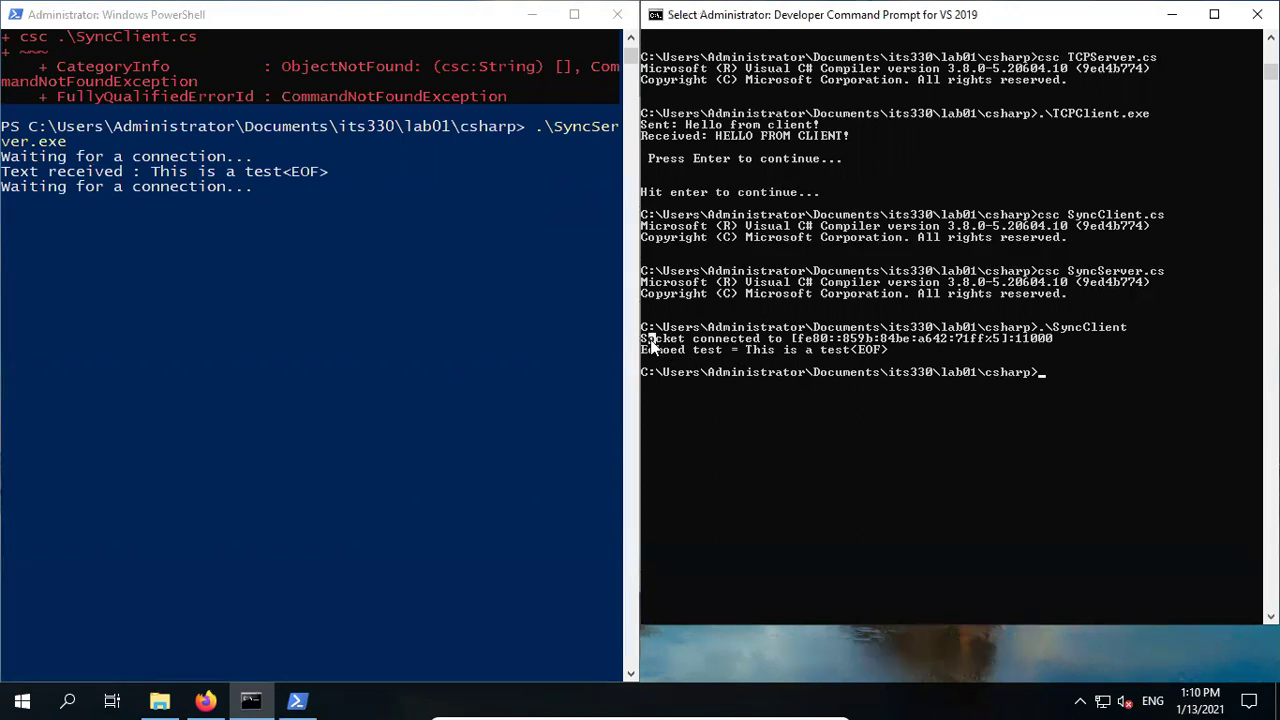
pyautogui.moveTo(791, 338); pyautogui.dragTo(946, 348)
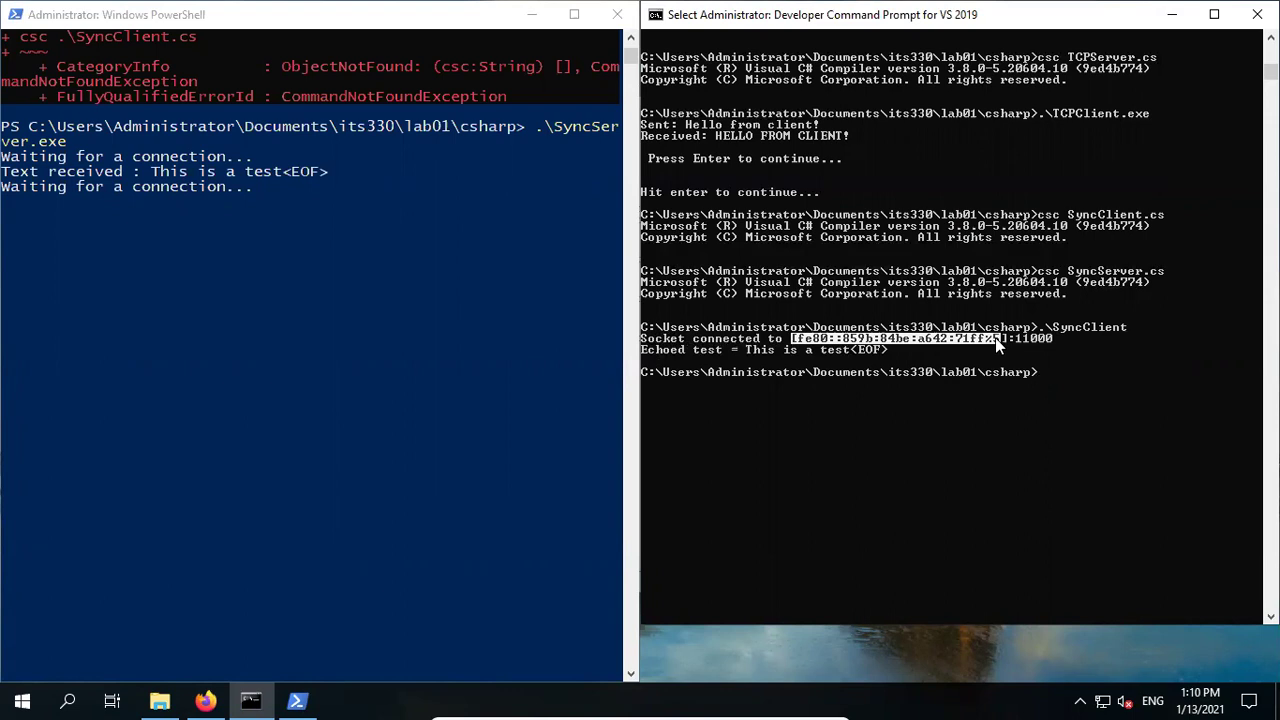
pyautogui.moveTo(1008, 337); pyautogui.dragTo(1029, 338)
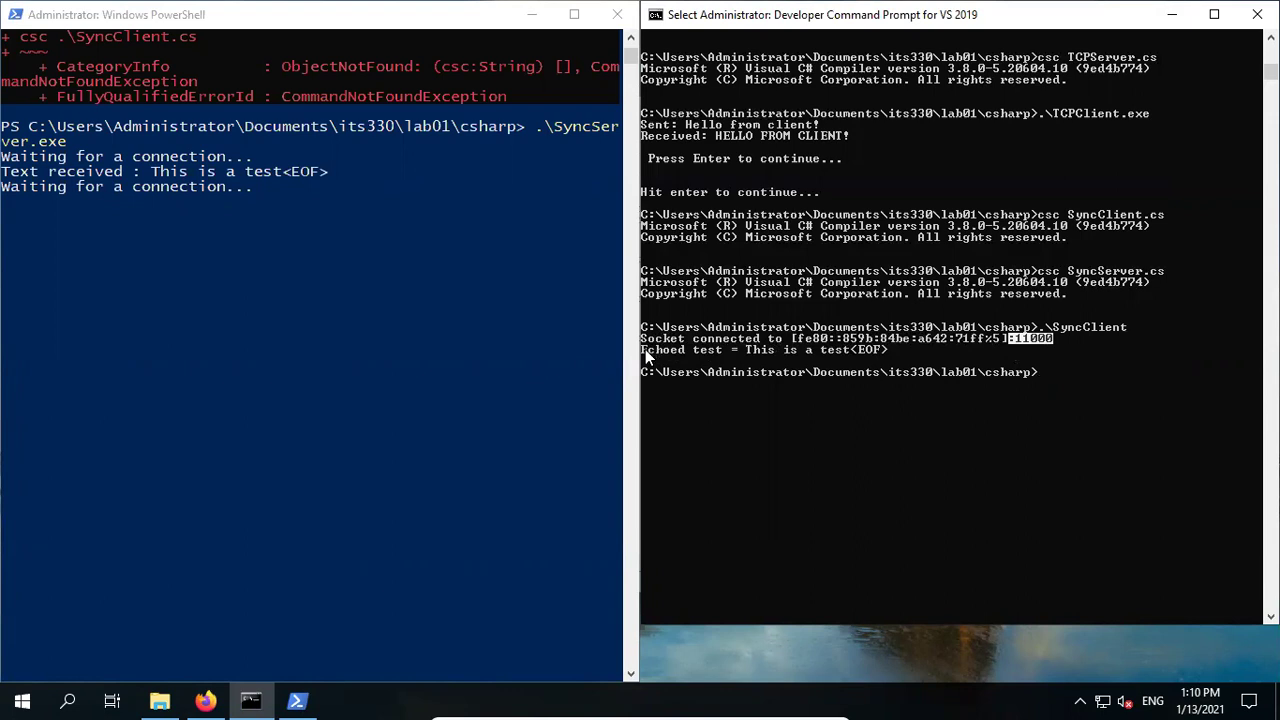
pyautogui.moveTo(643, 349); pyautogui.dragTo(881, 349)
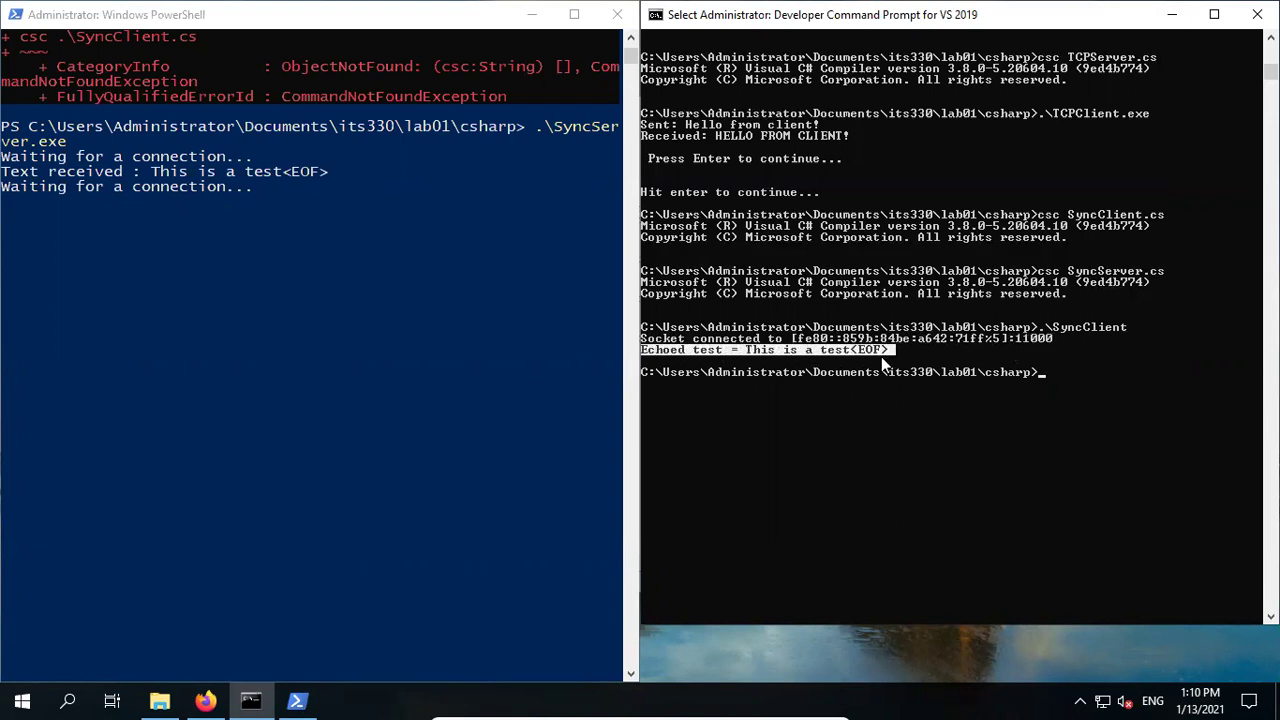
pyautogui.rightClick(851, 358)
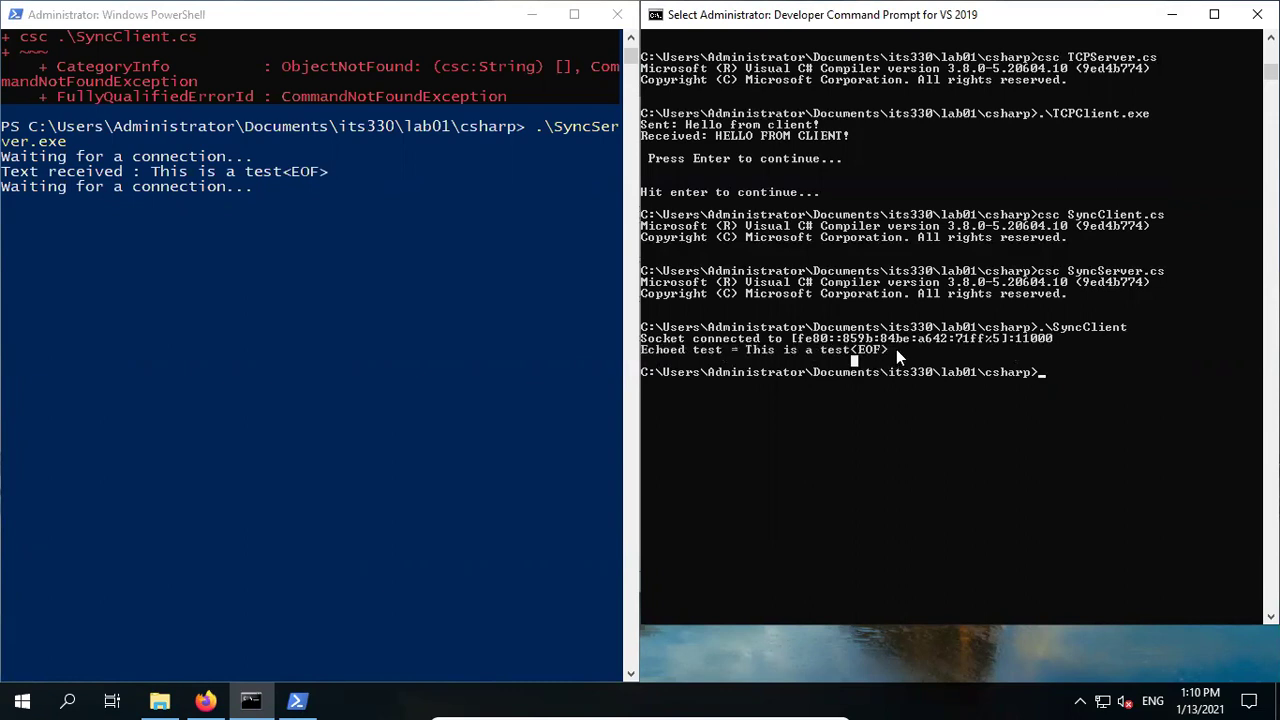
pyautogui.moveTo(890, 345); pyautogui.dragTo(672, 345)
pyautogui.click(740, 342)
pyautogui.click(150, 172)
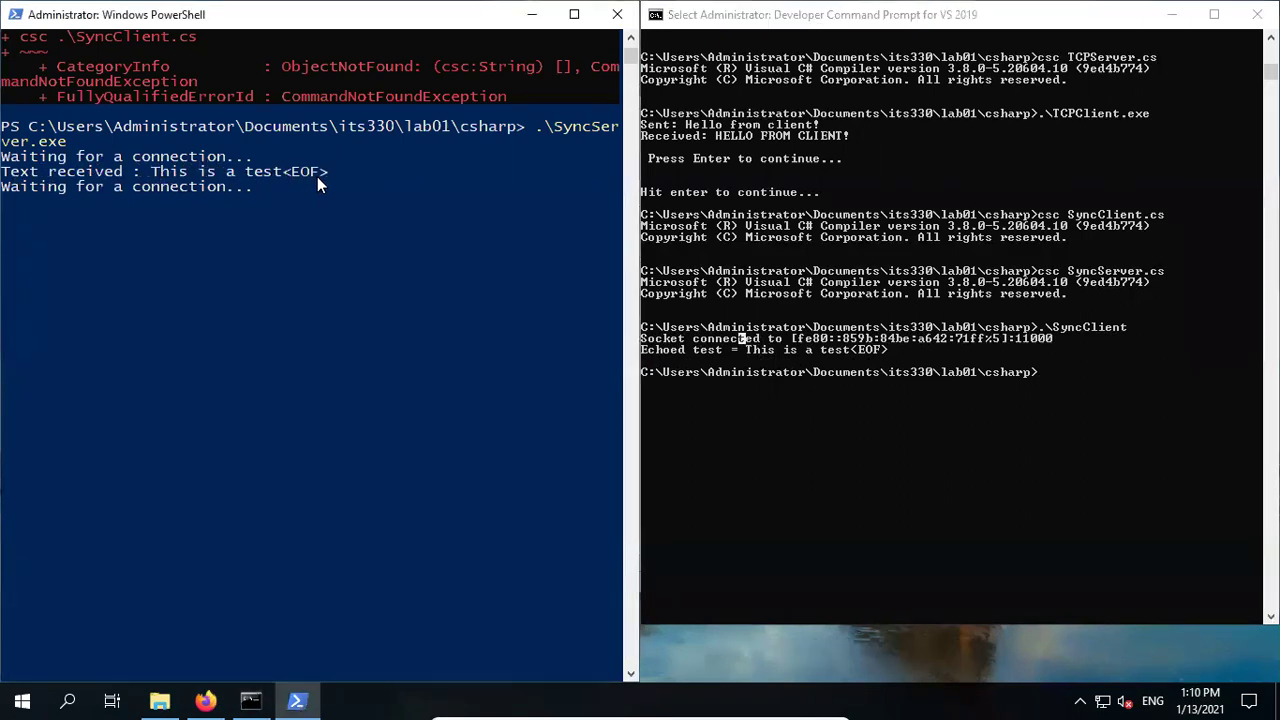
# - Run the previous .\SyncClient command again in the Developer Command Prompt
pyautogui.click(748, 350)
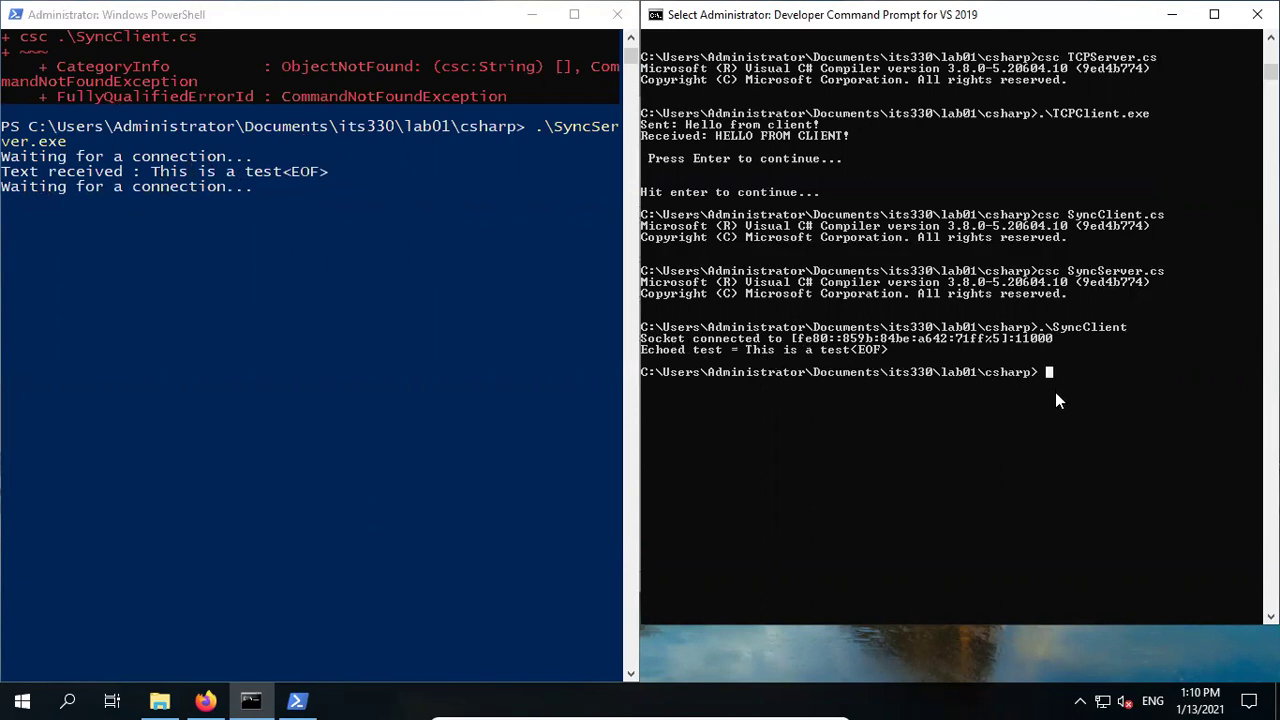
pyautogui.press('Up')
pyautogui.press('Return')
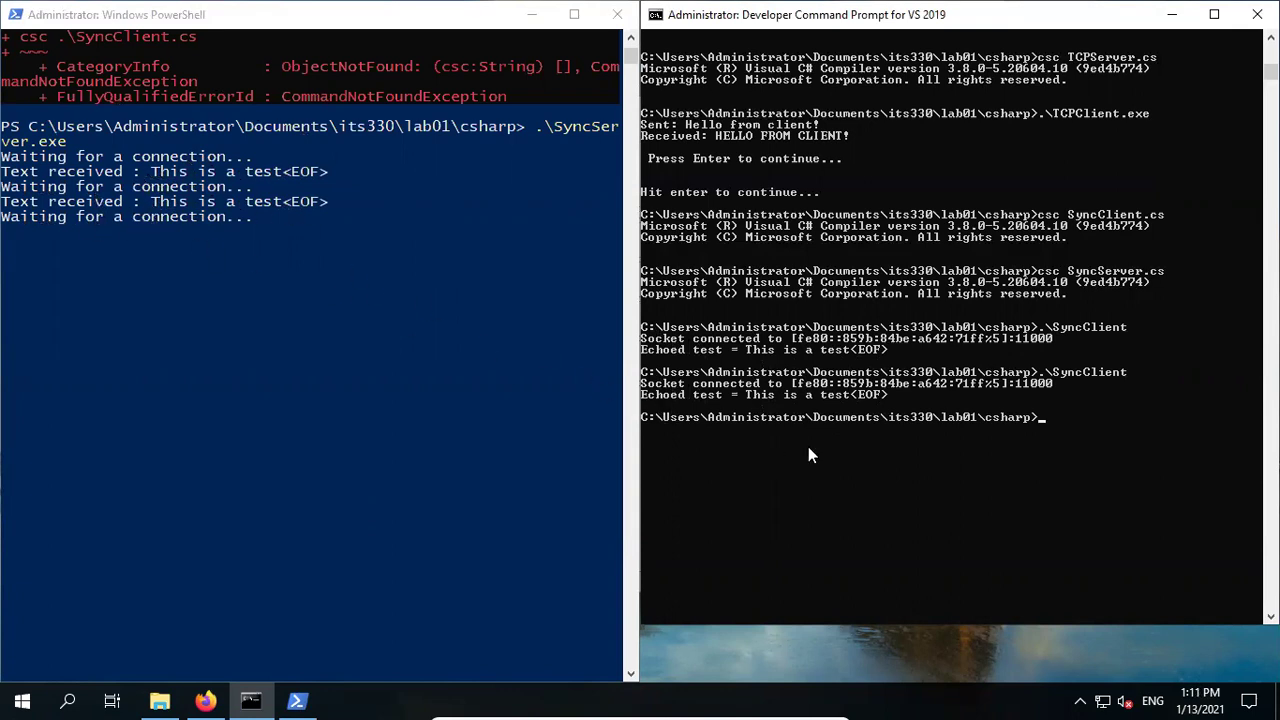
# - Stop the running SyncServer program and close both the PowerShell and Developer Command Prompt windows
pyautogui.click(456, 350)
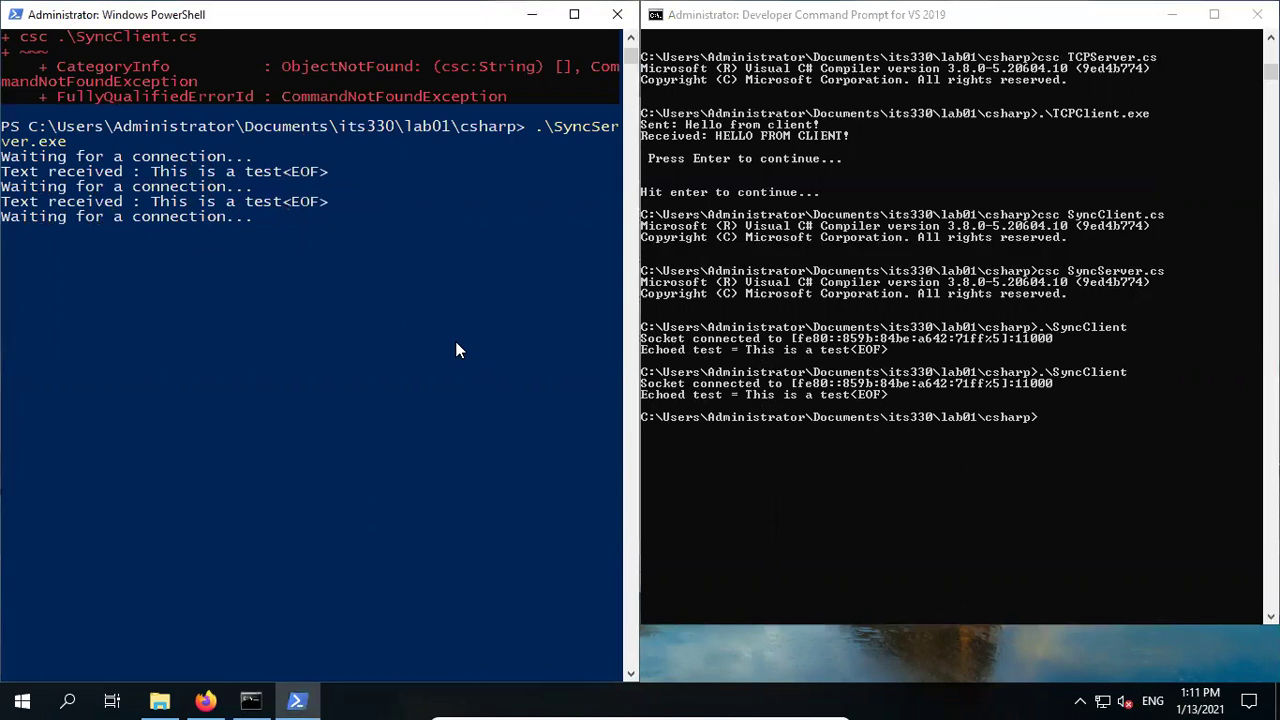
pyautogui.hotkey('ctrl', 'c')
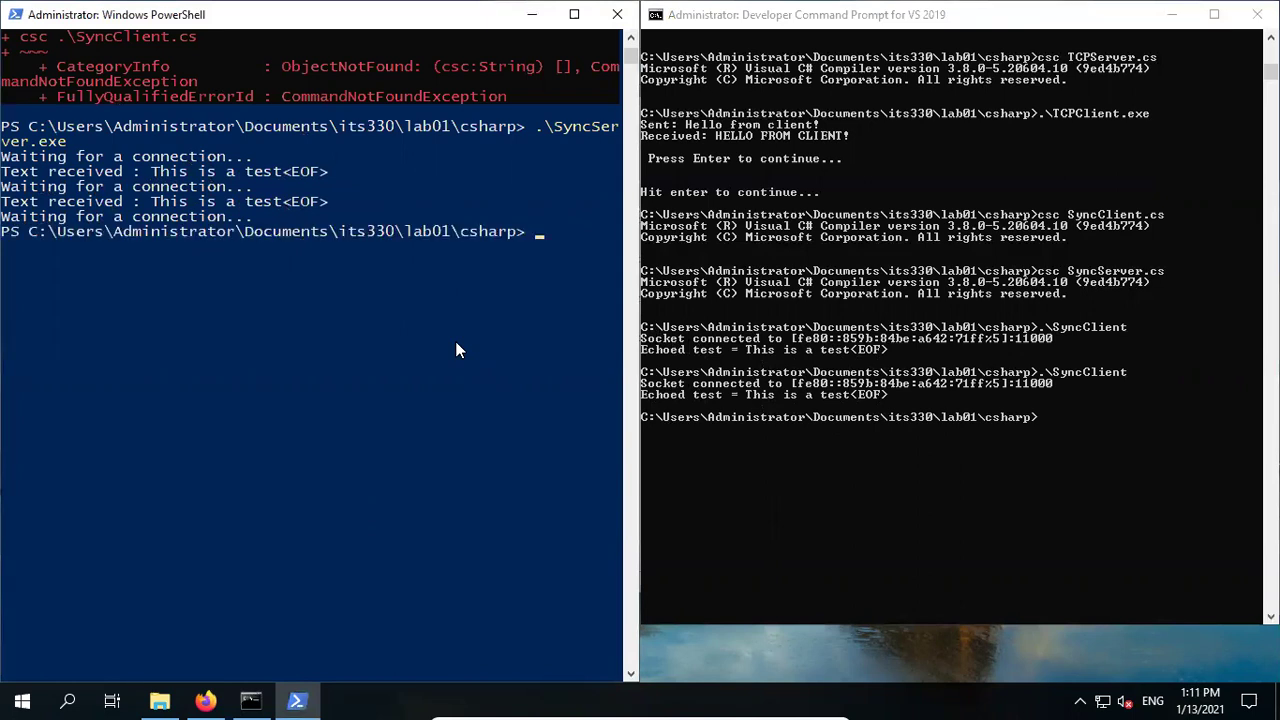
pyautogui.click(617, 14)
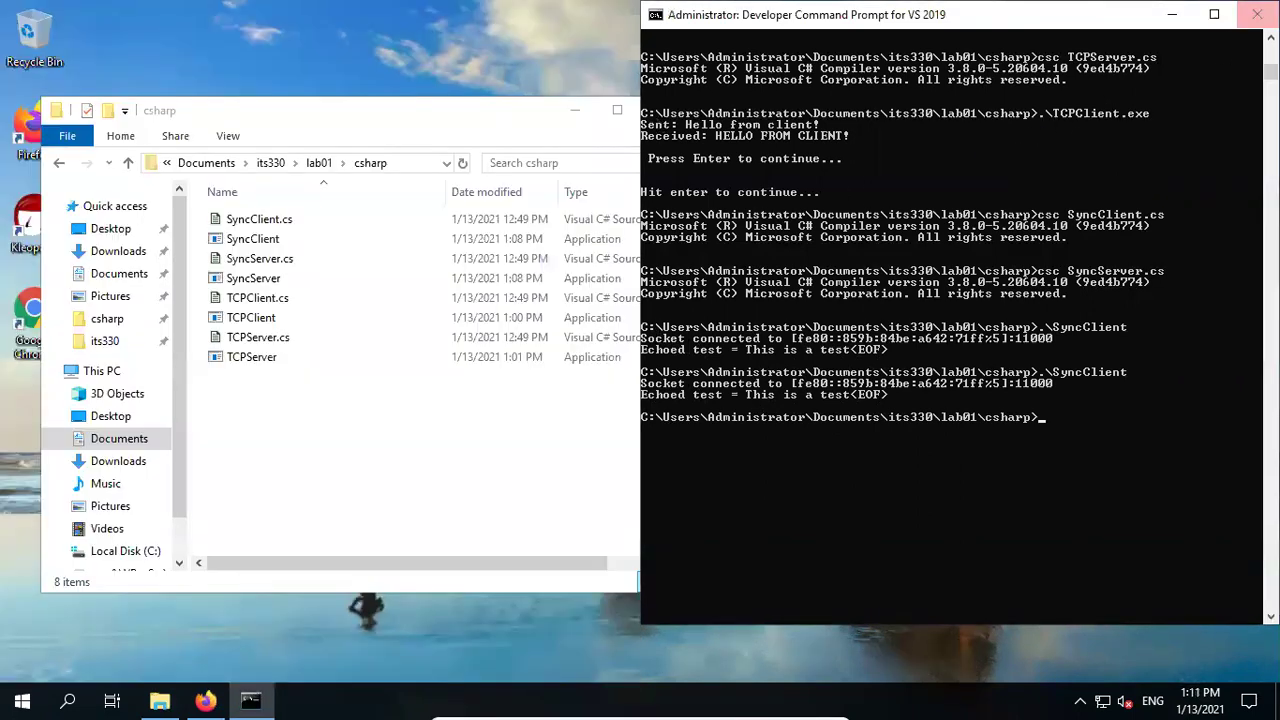
pyautogui.click(1257, 14)
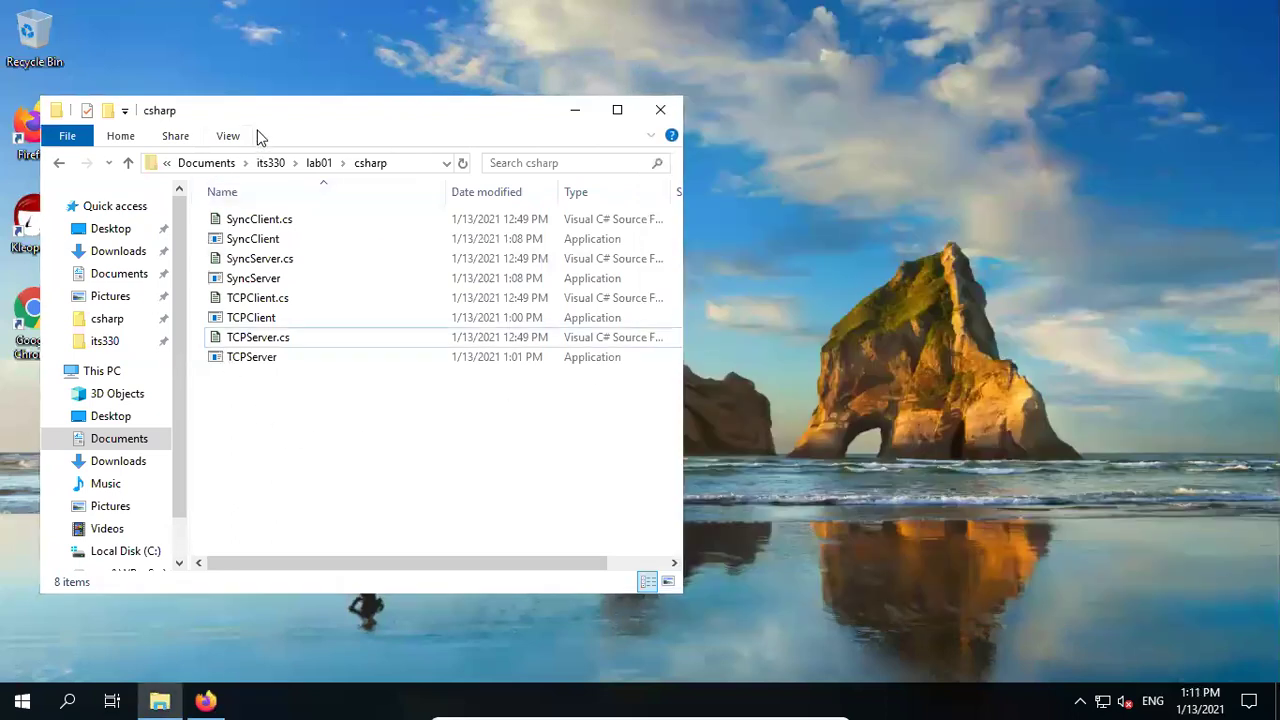
# - Look over the source files and programs in the csharp folder, and widen and reposition its window to fit all columns
pyautogui.moveTo(266, 114); pyautogui.dragTo(466, 135)
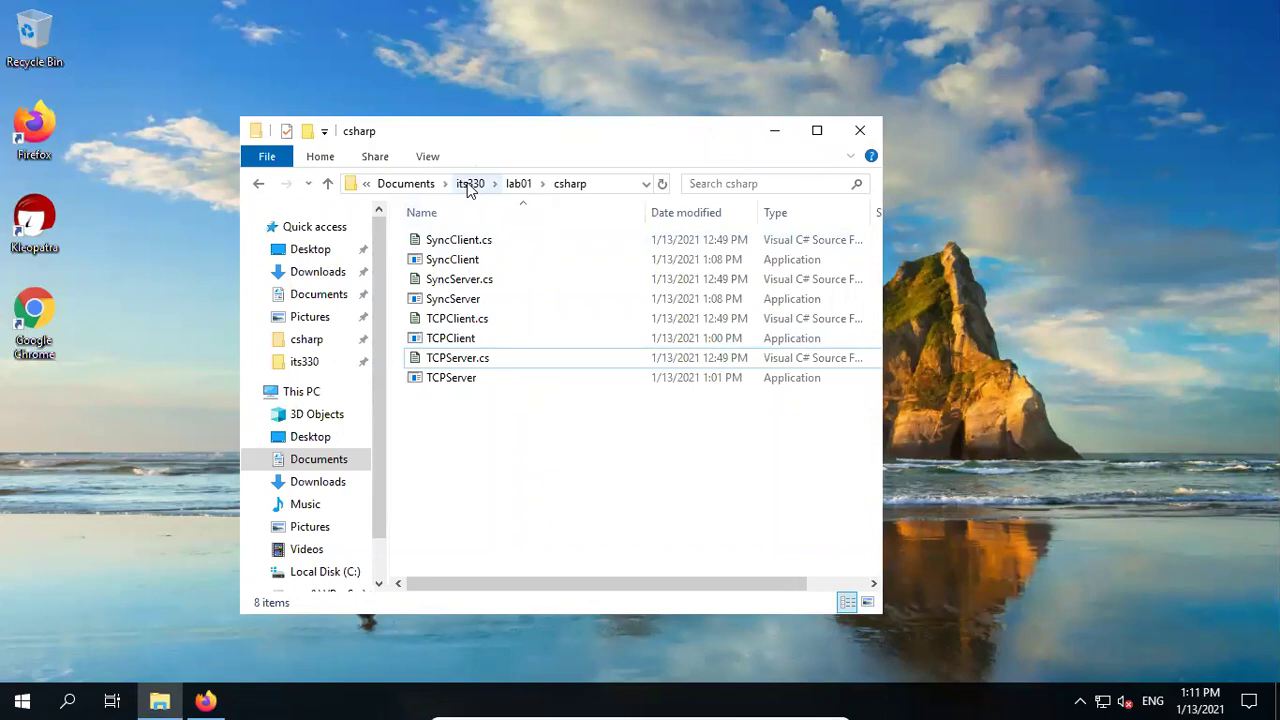
pyautogui.click(450, 379)
pyautogui.click(477, 460)
pyautogui.click(494, 284)
pyautogui.click(495, 318)
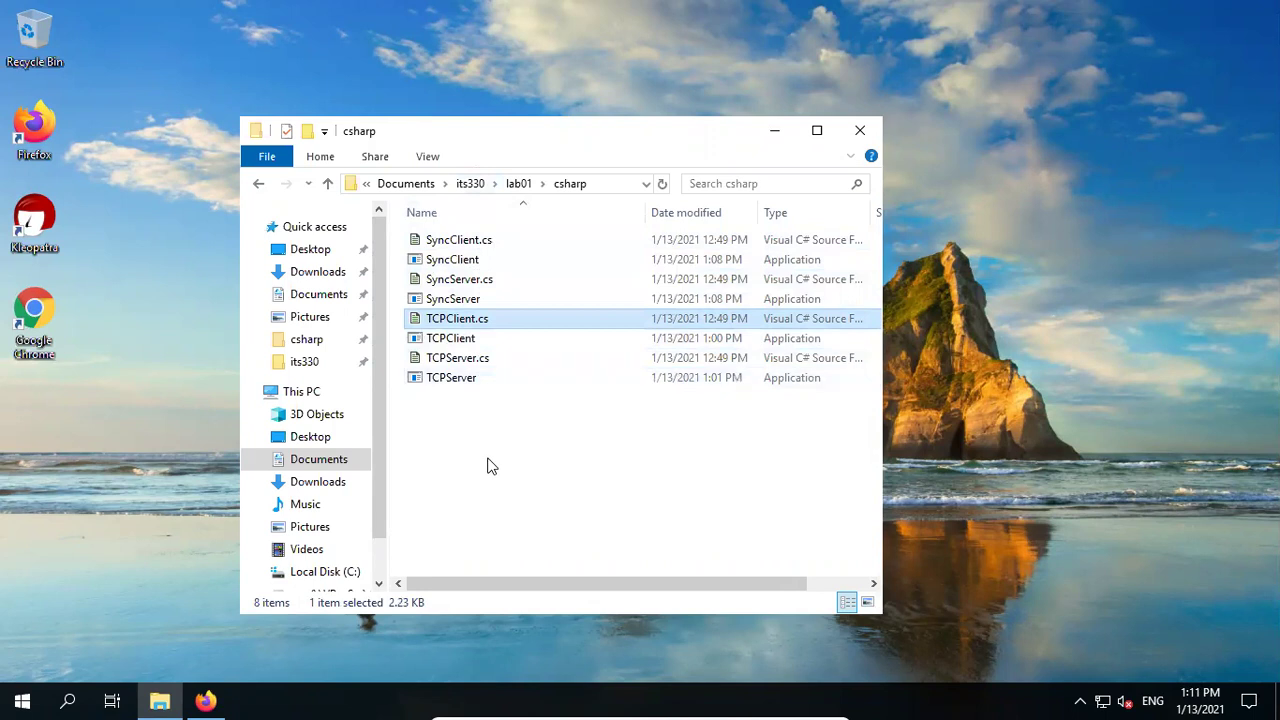
pyautogui.click(476, 507)
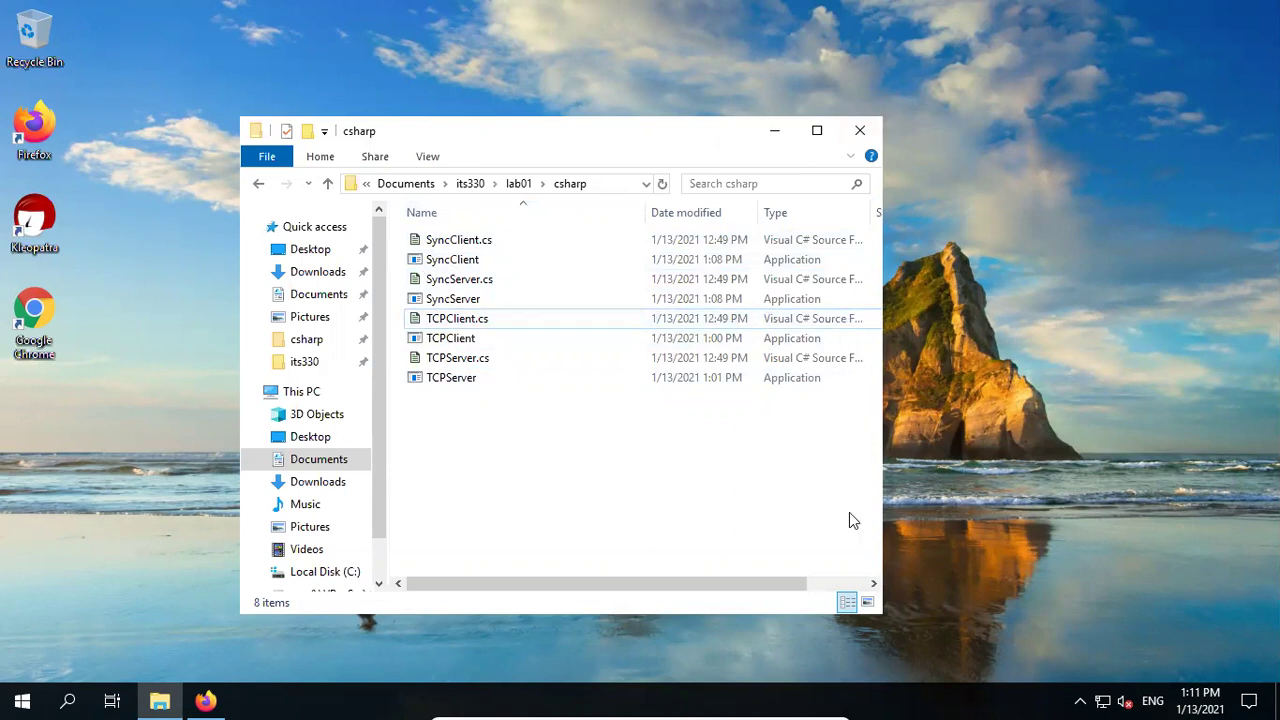
pyautogui.moveTo(882, 616); pyautogui.dragTo(1068, 498)
pyautogui.moveTo(548, 131); pyautogui.dragTo(532, 176)
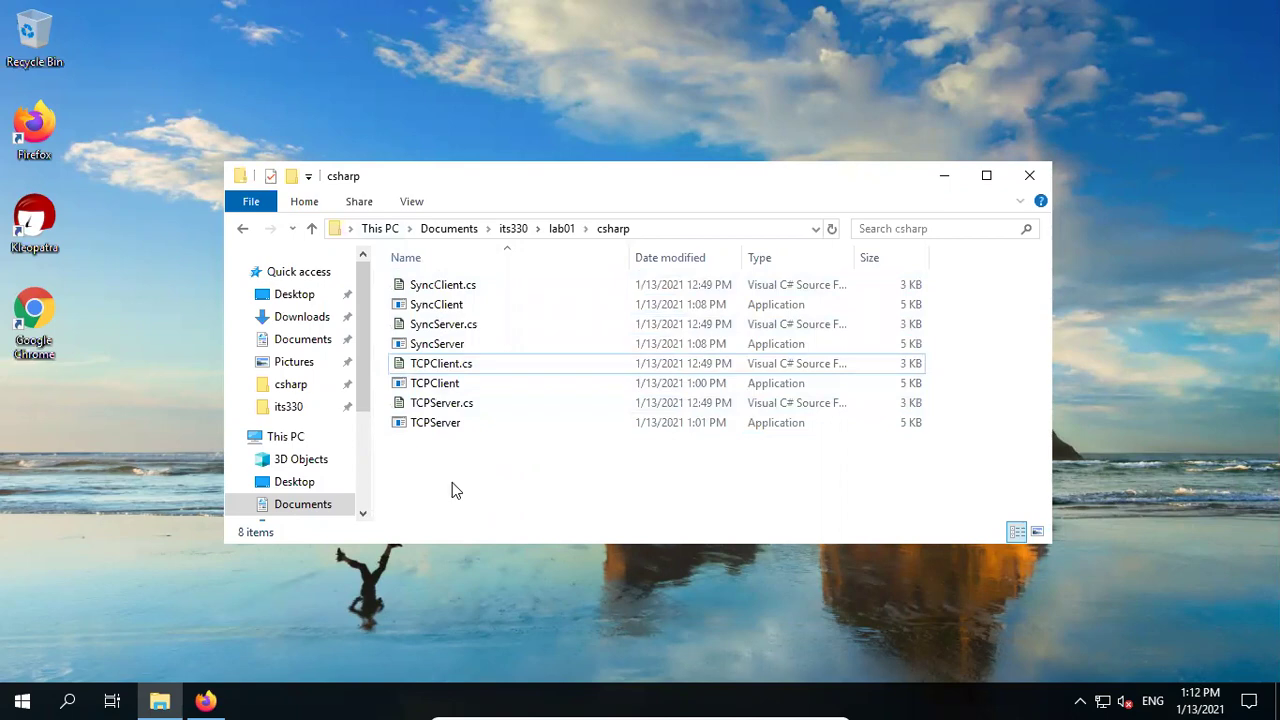
# - Switch to Firefox and show the its330 lab01 instructions page on GitHub
pyautogui.click(208, 698)
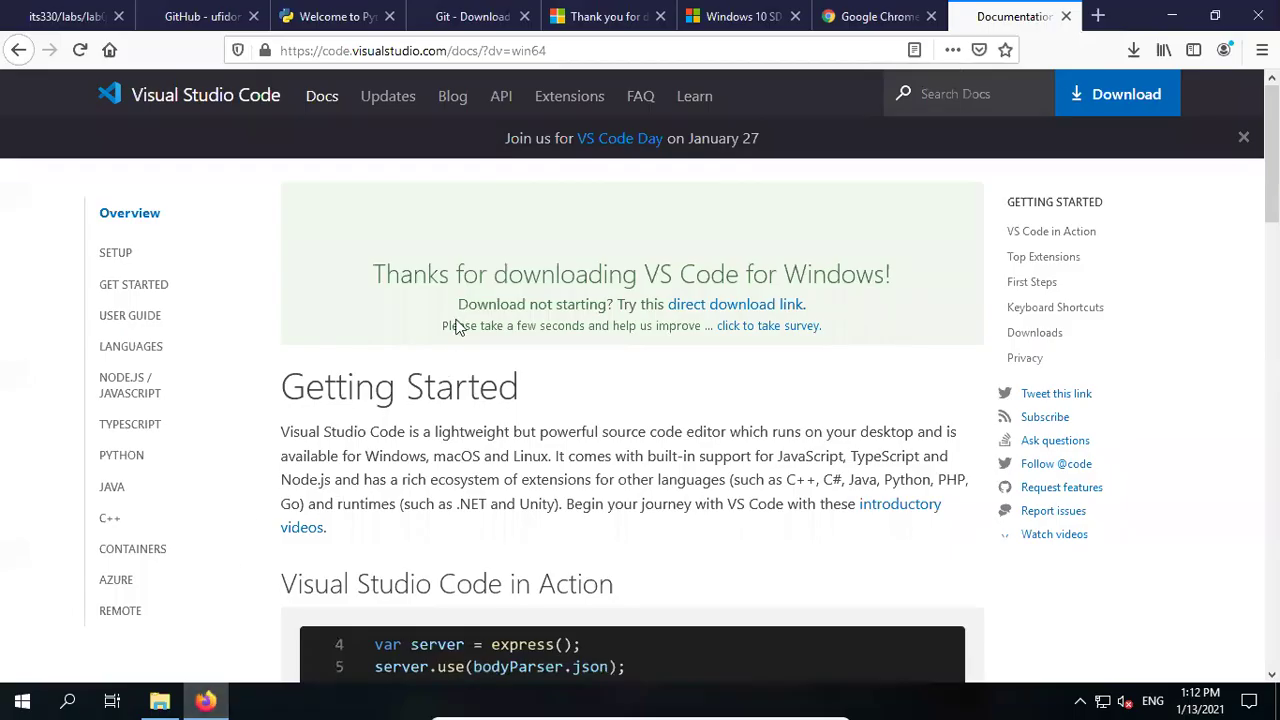
pyautogui.click(52, 18)
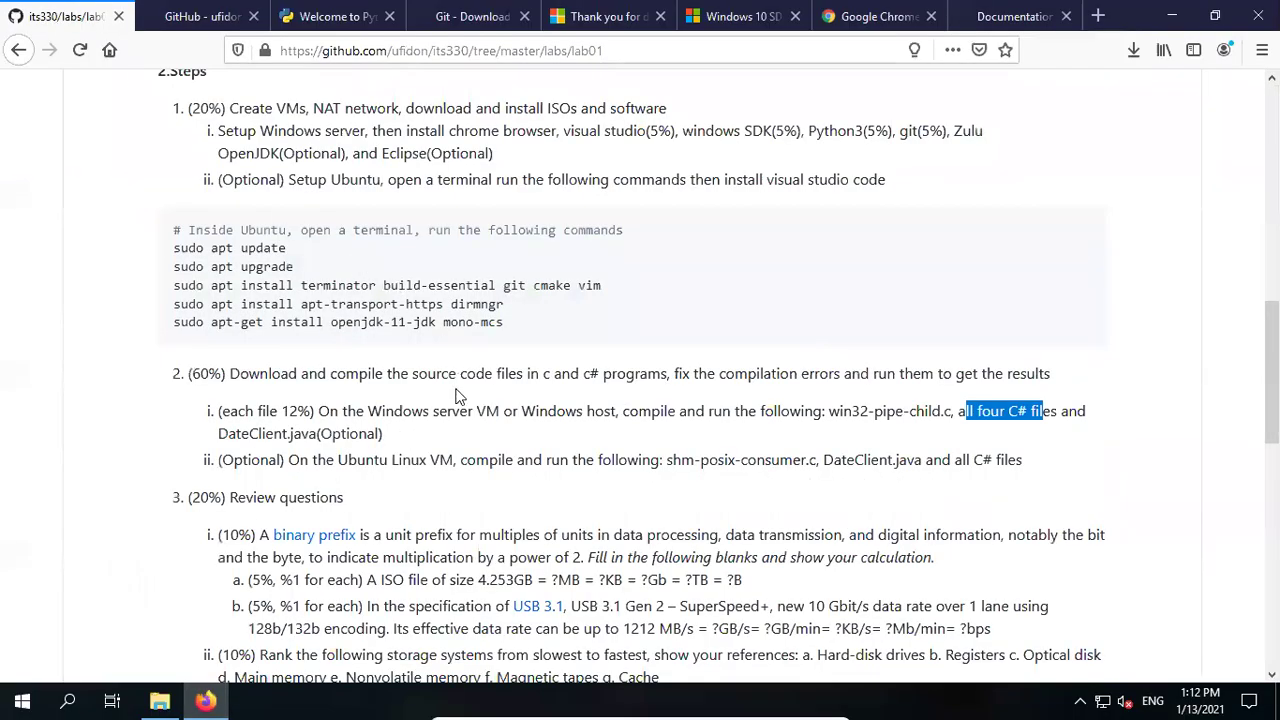
# - Read through the lab01 compile tasks and review questions, clearing the text selection on the page
pyautogui.scroll(-2, 197, 330)
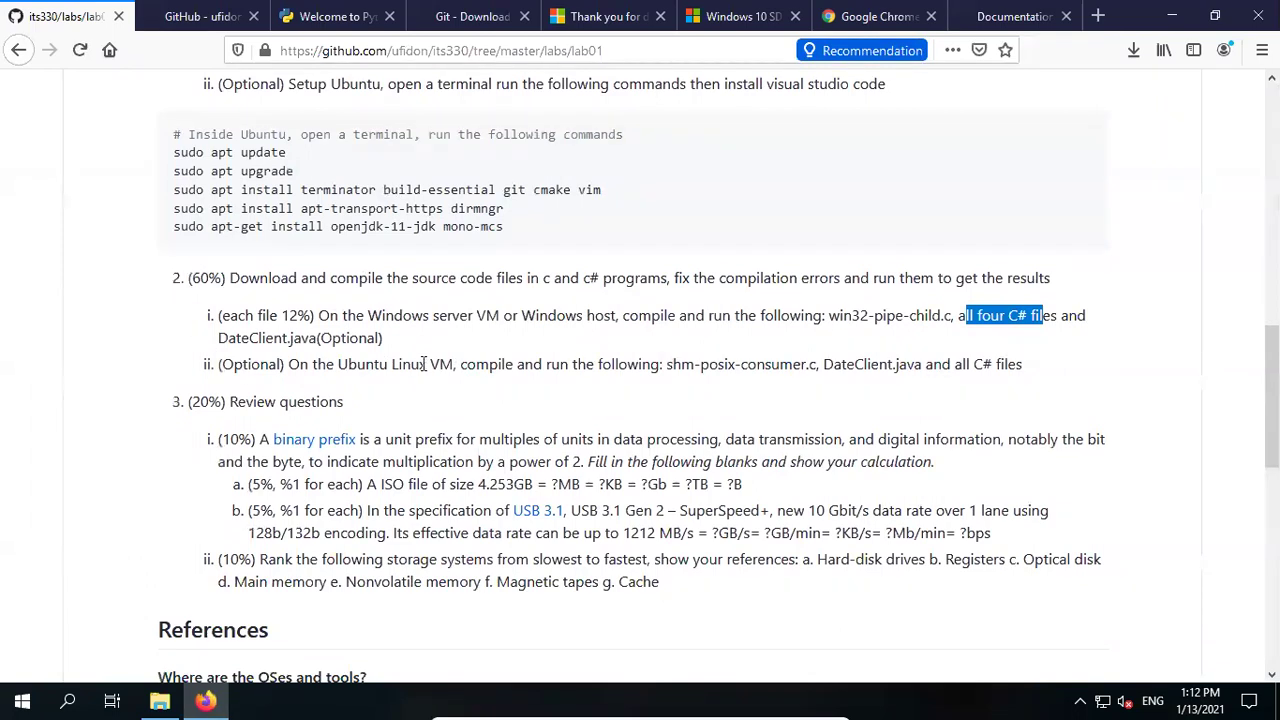
pyautogui.scroll(-2, 580, 340)
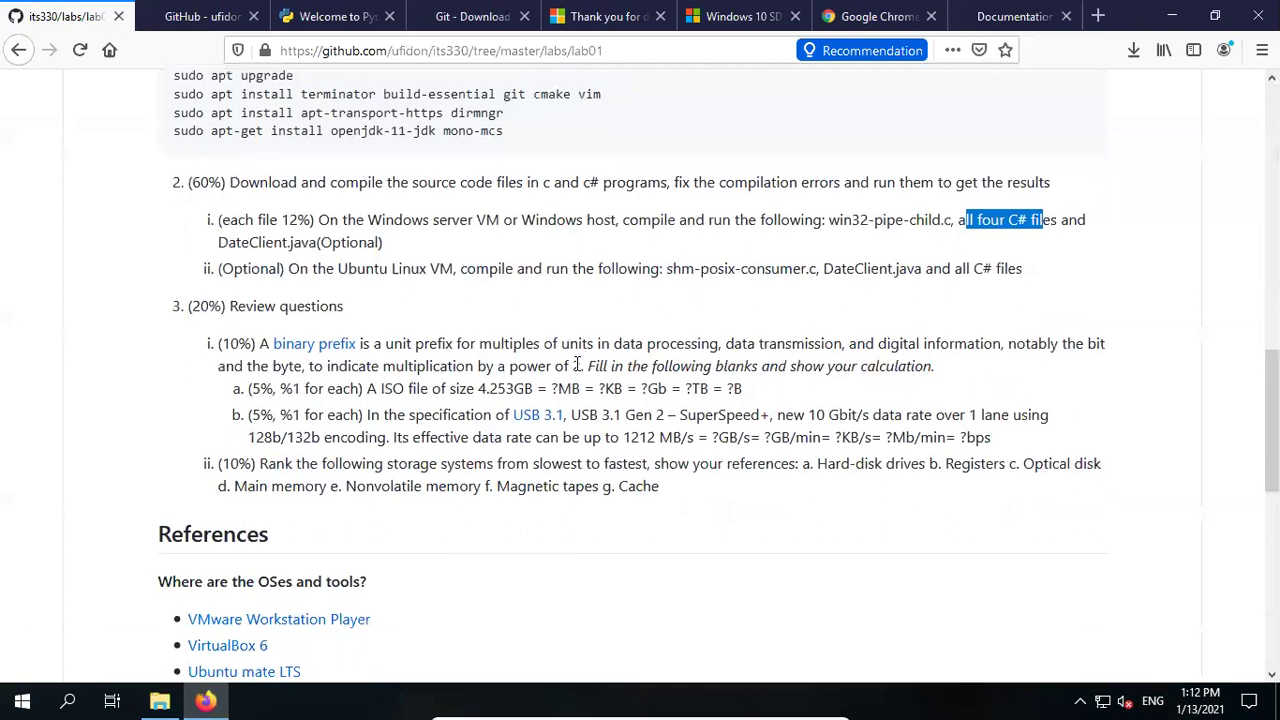
pyautogui.click(403, 392)
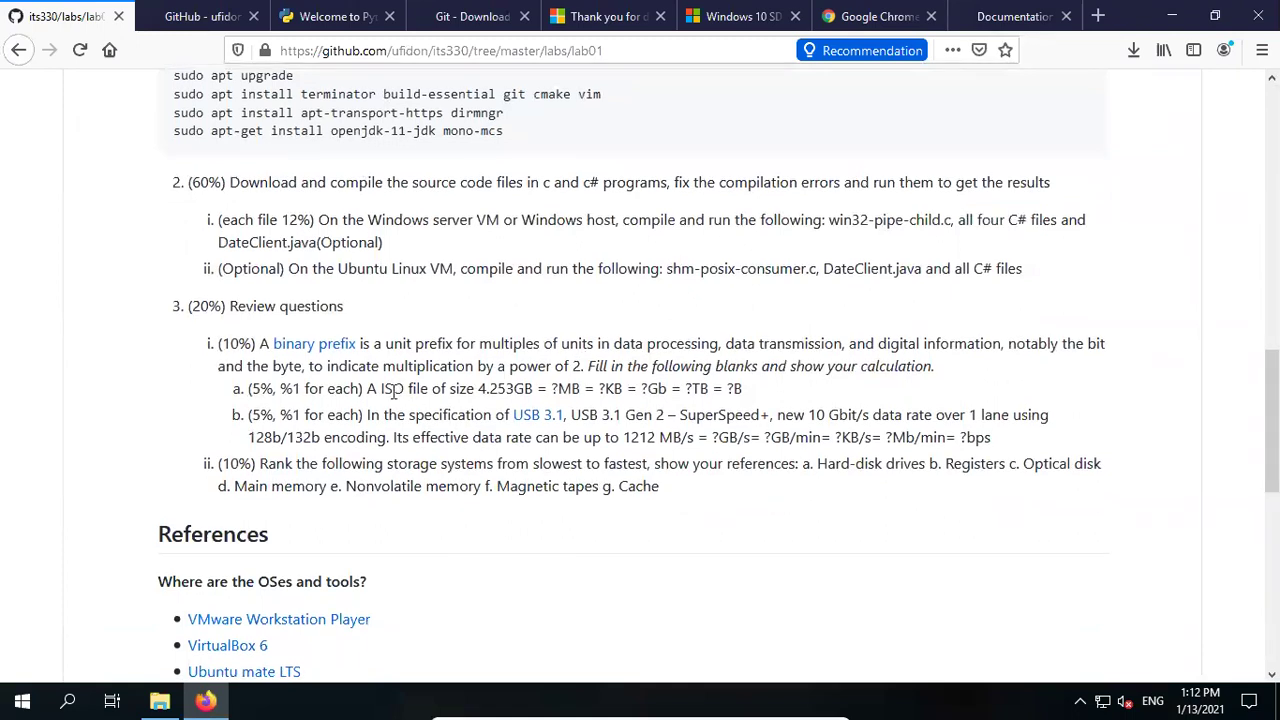
pyautogui.scroll(-2, 365, 389)
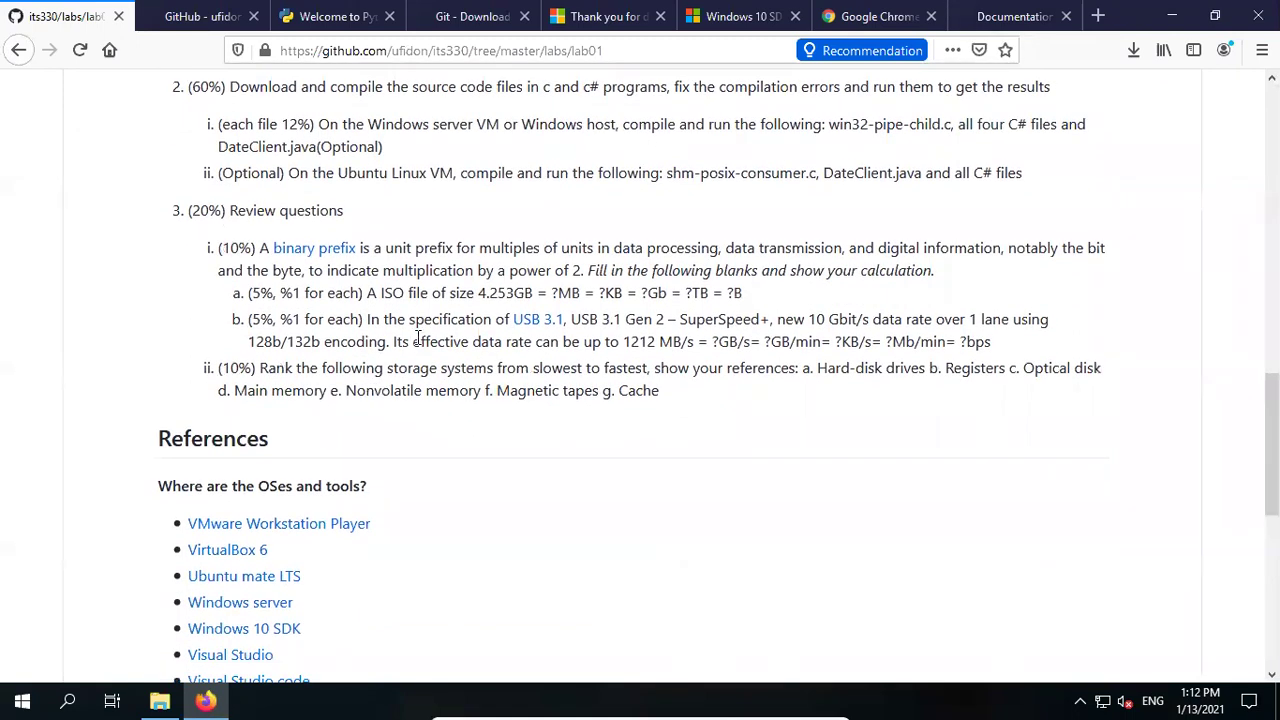
# - Open the binary prefix link from the review questions in a new tab and view the article's table of decimal and binary prefixes
pyautogui.rightClick(307, 253)
pyautogui.click(335, 262)
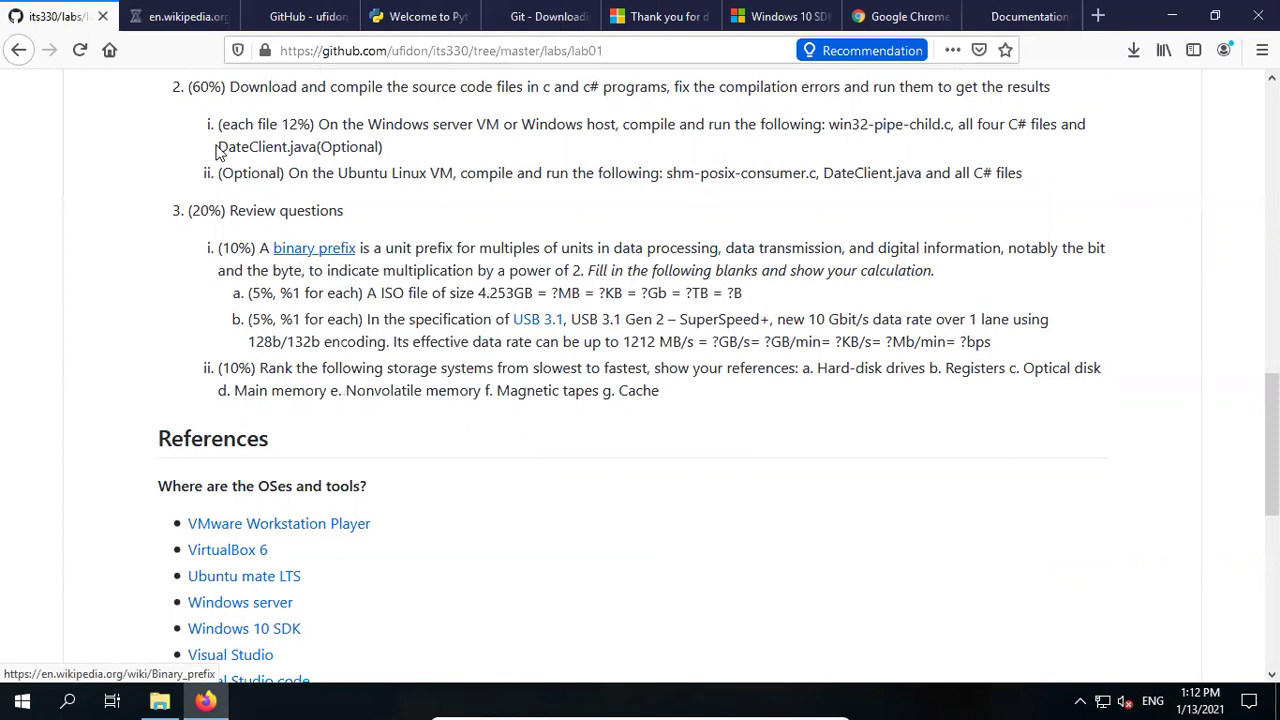
pyautogui.click(175, 28)
pyautogui.scroll(-3, 1120, 300)
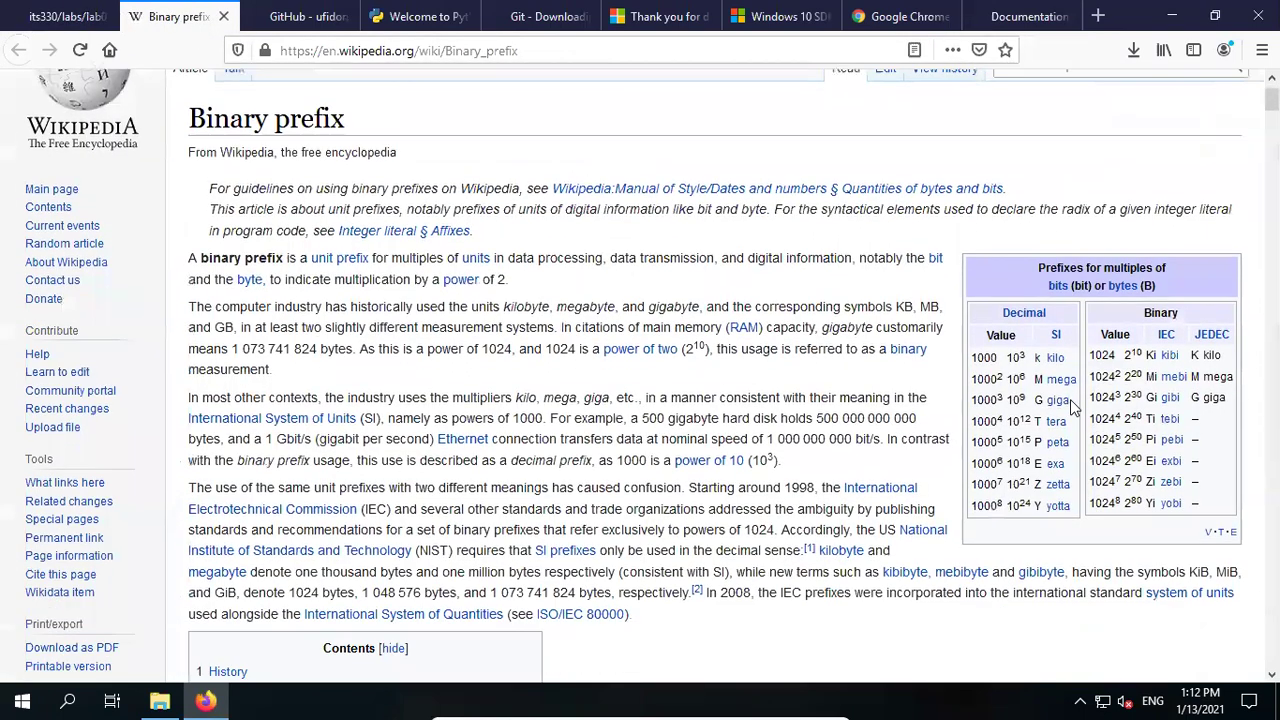